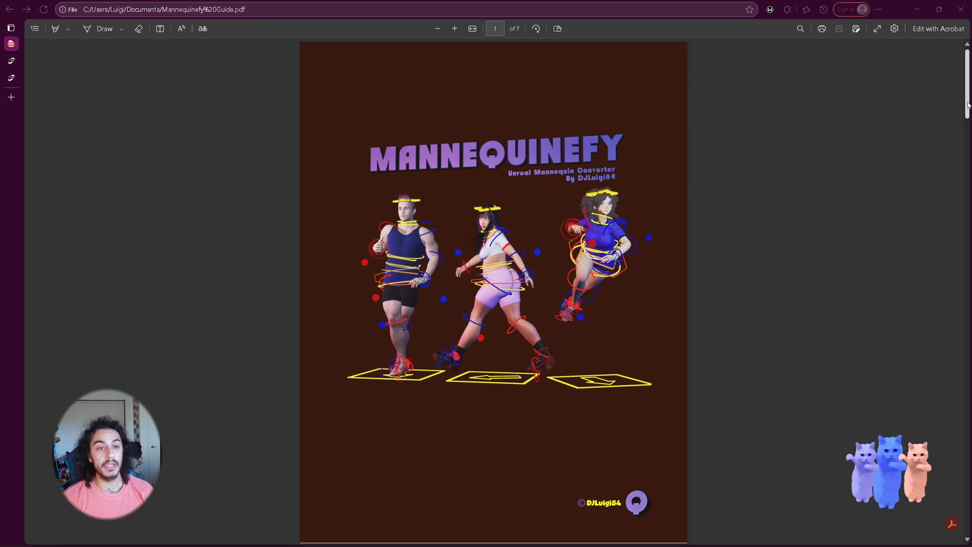
Step: Read the Mannequinefy guide's page with the add-on installation steps and recommended resources
scroll(968, 90, "down", 10)
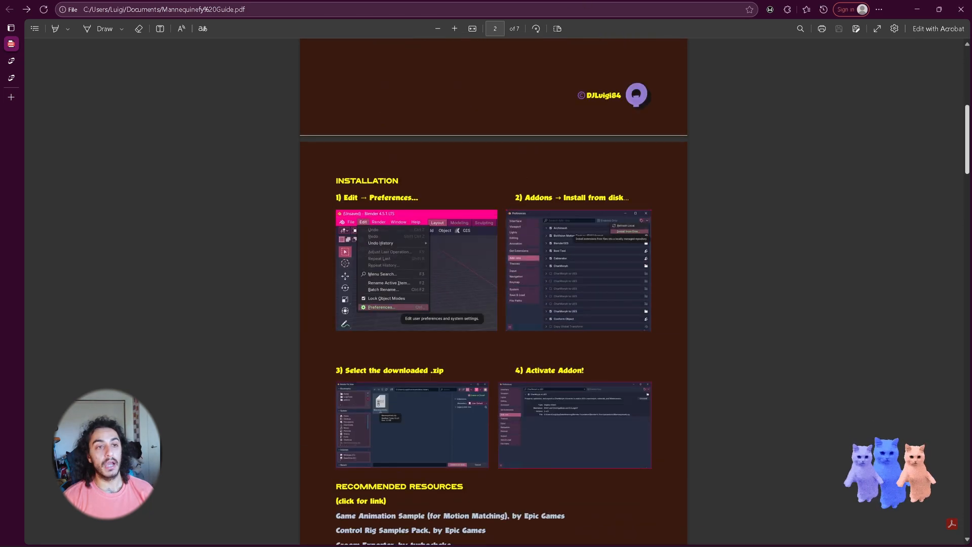
scroll(621, 87, "down", 1)
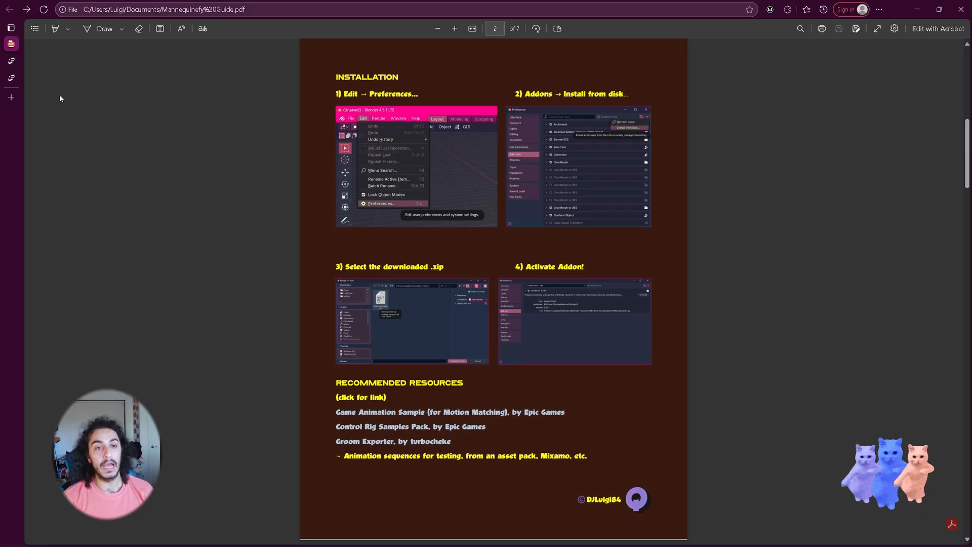
Step: Switch to Blender and select the cm_vitruvian body mesh
key("alt+Tab")
key("alt+Tab")
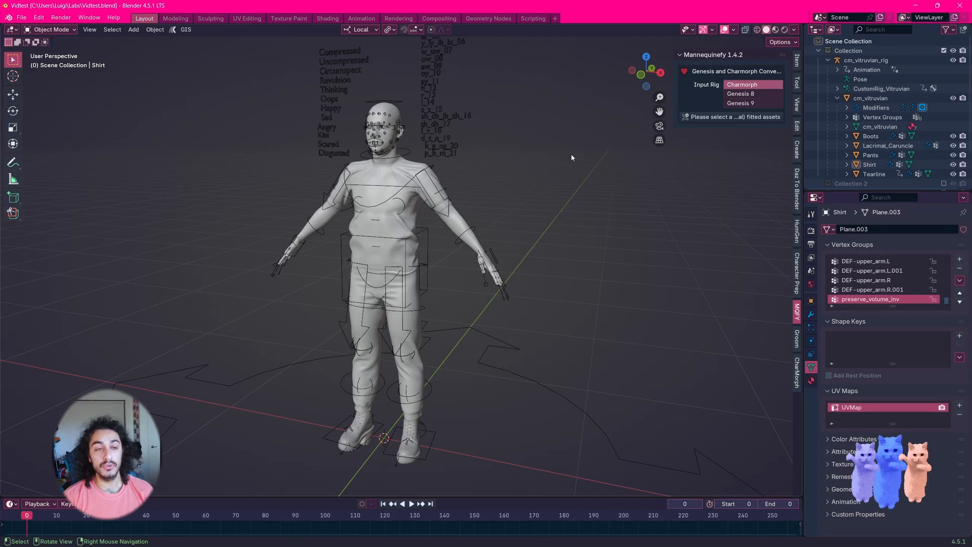
middle_click_drag(511, 174, 491, 174)
left_click(408, 167)
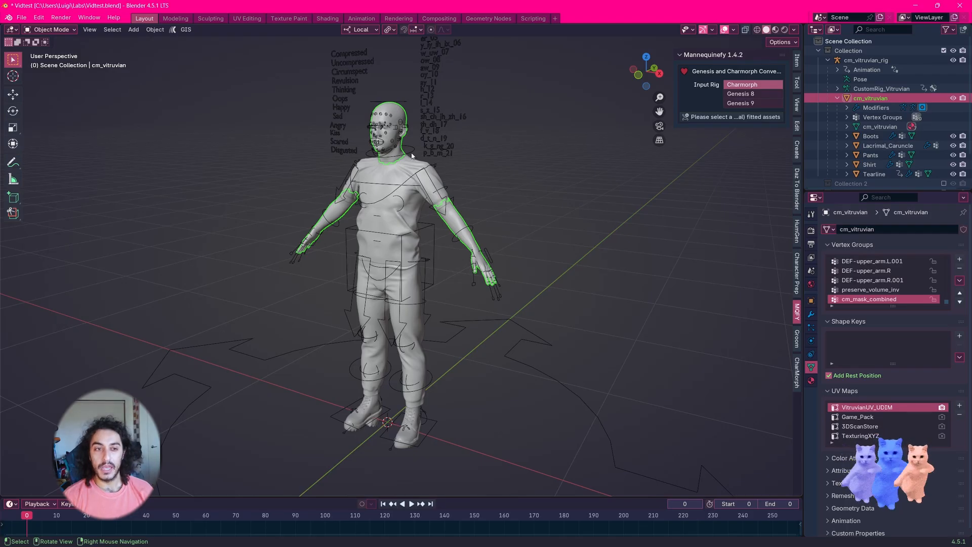
Step: Glance at the clothed character in Daz Studio, switch to the Unreal Editor and set the viewport's view mode to Lit
key("alt+Tab")
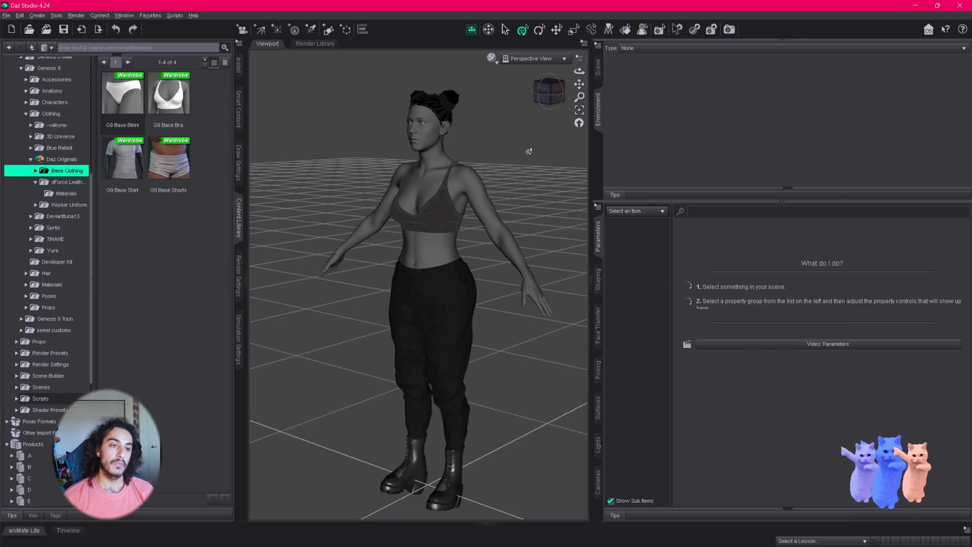
key("alt+Tab")
key("alt+Tab")
key("alt+Tab")
key("alt+Tab")
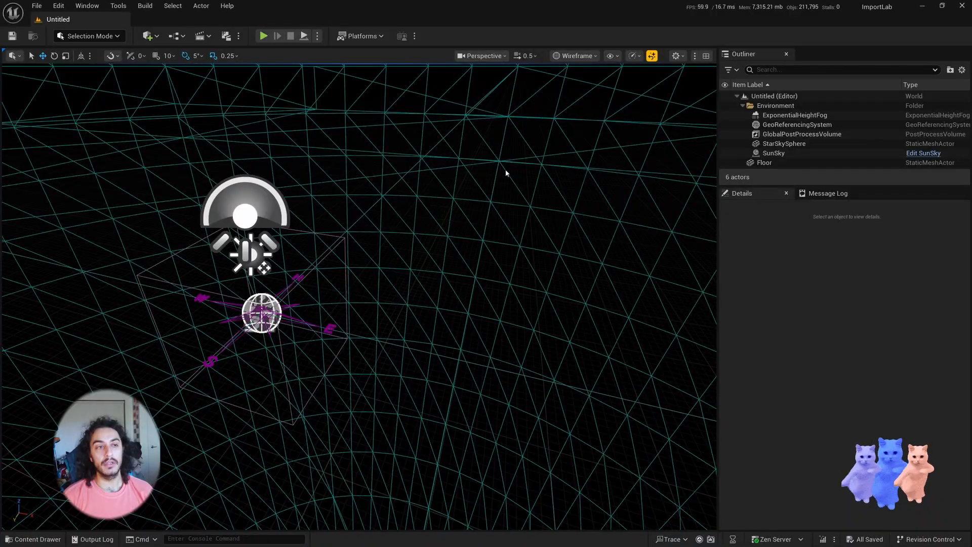
right_click_drag(276, 177, 277, 165)
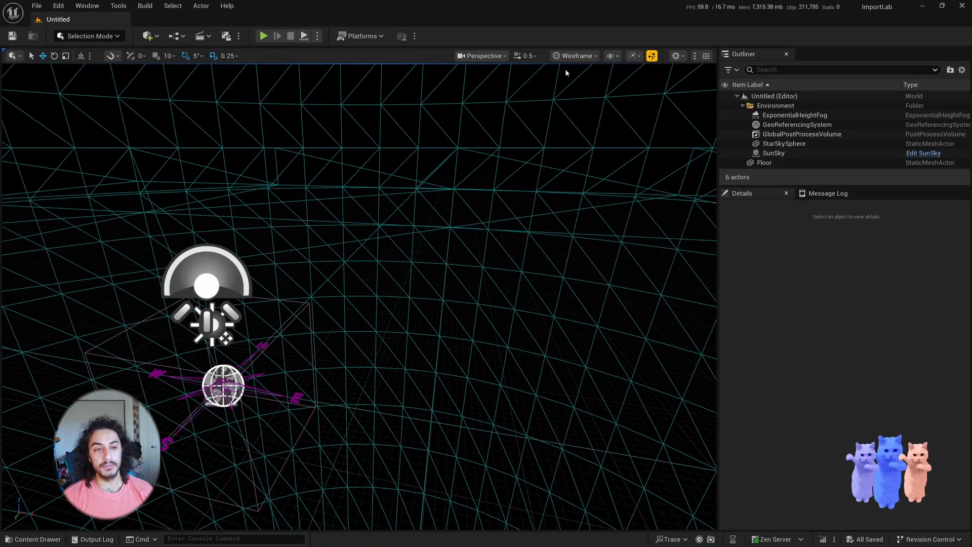
left_click(575, 56)
left_click(582, 93)
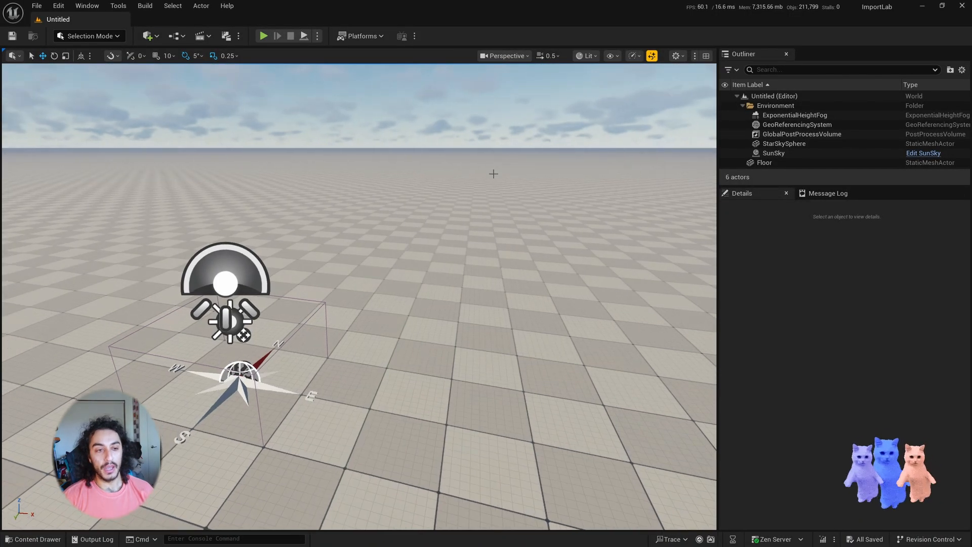
Step: Open the MF_Unarmed_Walk_Fwd animation sequence from Content/Characters/Mannequins/Anims/Unarmed/Walk
key("ctrl+space")
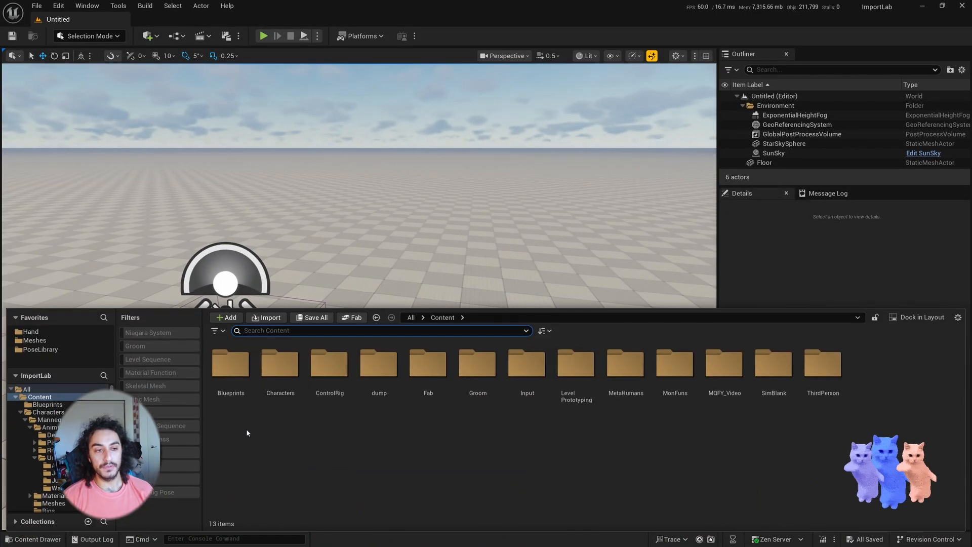
double_click(268, 365)
double_click(230, 367)
double_click(229, 372)
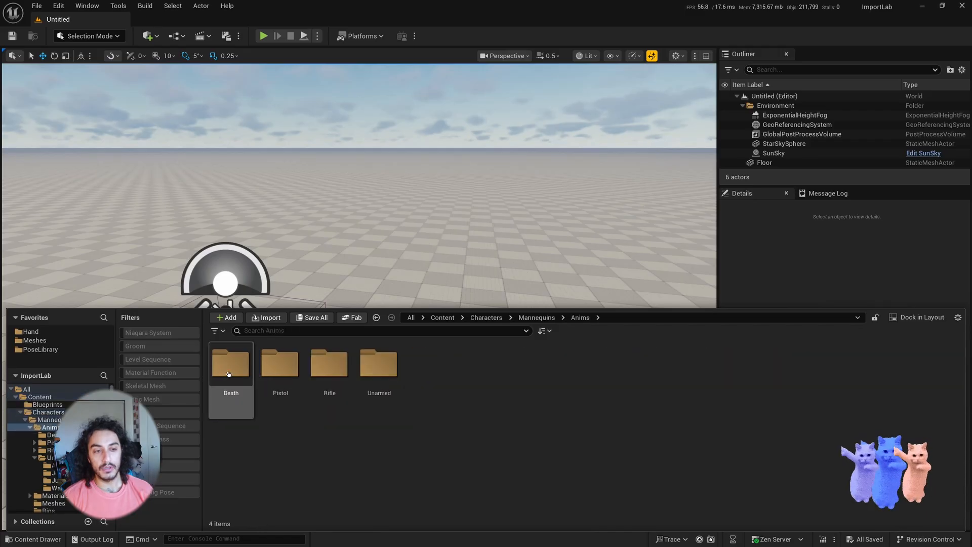
double_click(379, 367)
double_click(385, 374)
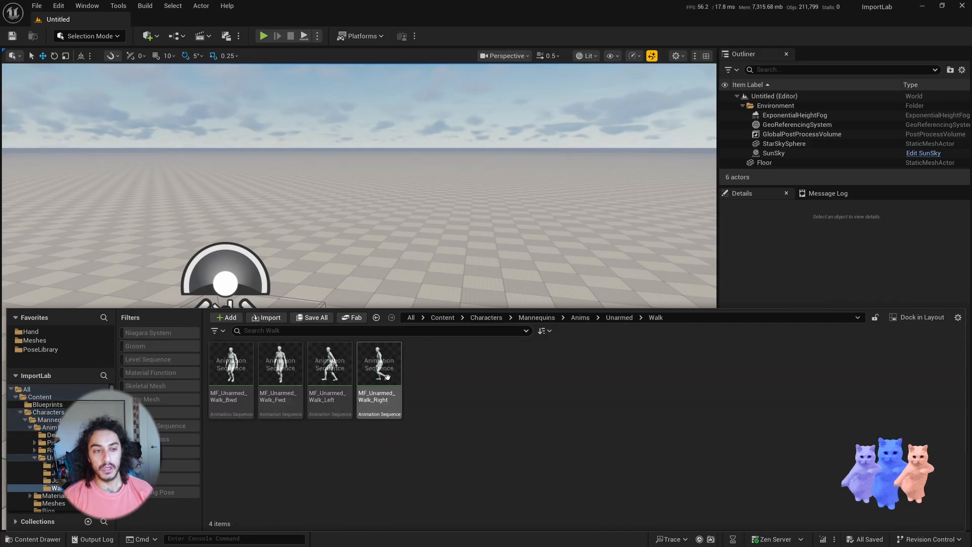
double_click(280, 370)
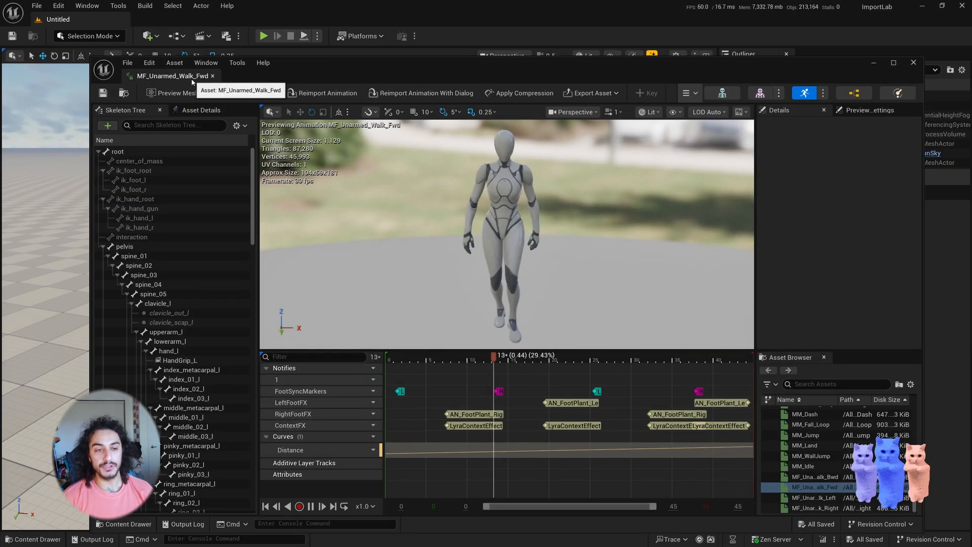
Step: Close the walk animation and go back to the top-level Content folder
middle_click(192, 81)
key("ctrl+space")
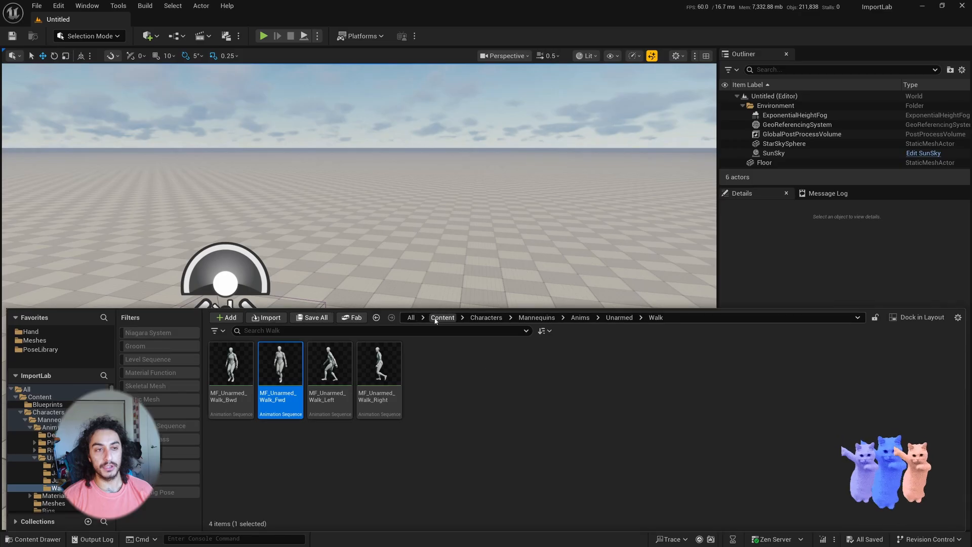
left_click(436, 319)
Step: Switch to the browser and view the Fab listings for Game Animation Sample and Control Rig Samples Pack
key("alt+Tab")
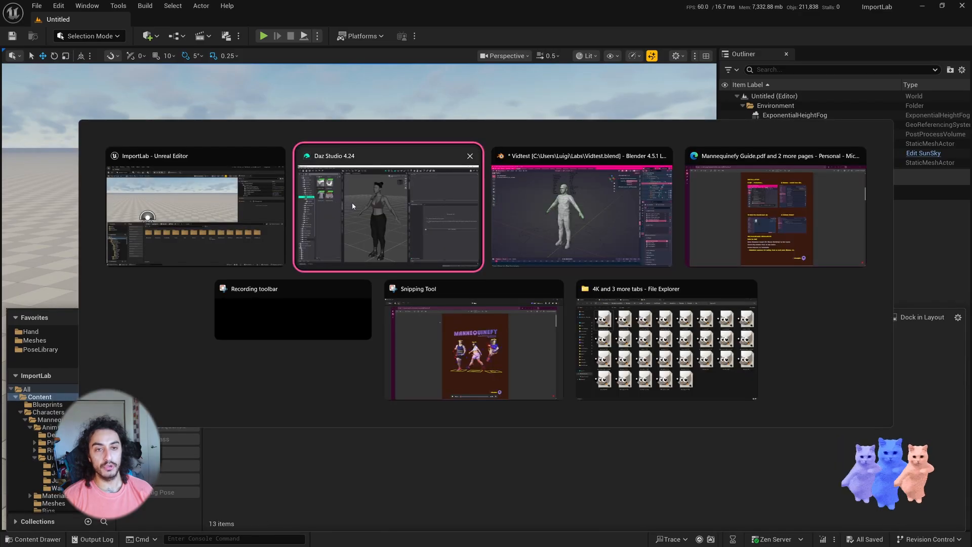
key("Escape")
key("alt+Tab")
key("alt+Tab")
key("alt+Tab")
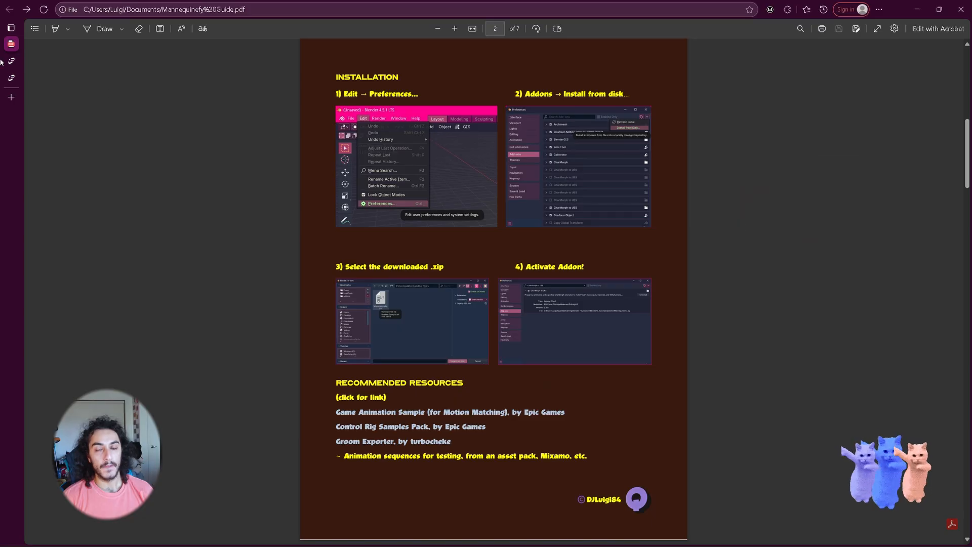
left_click(11, 61)
left_click(12, 78)
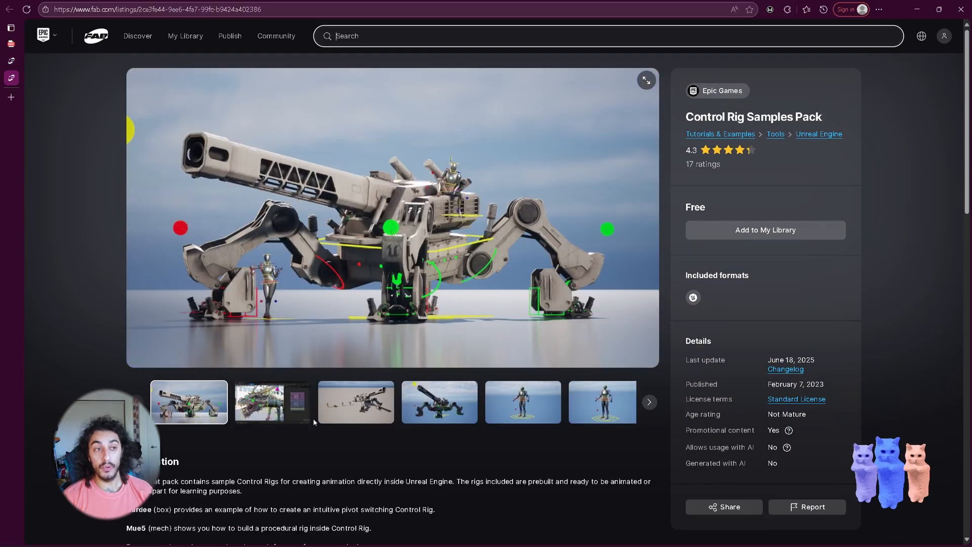
left_click(102, 110)
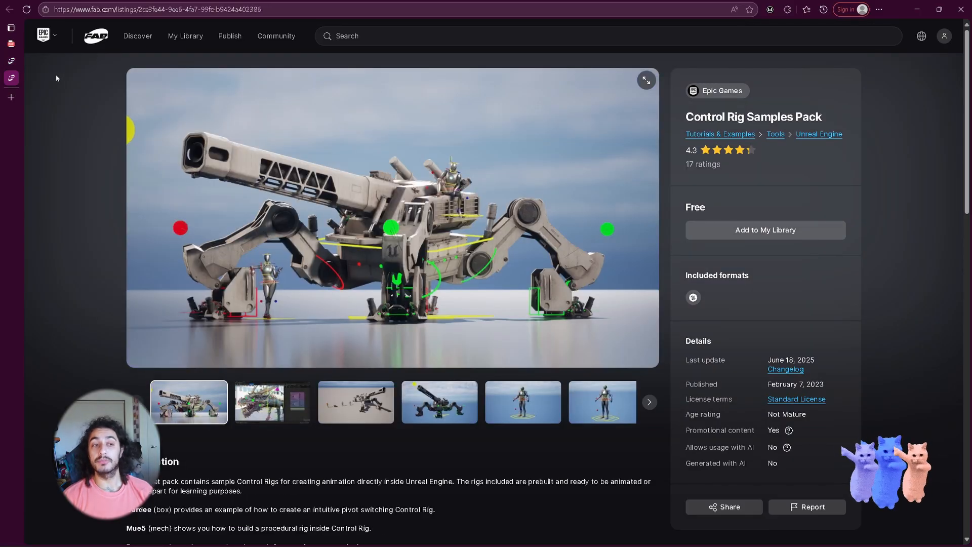
left_click(15, 64)
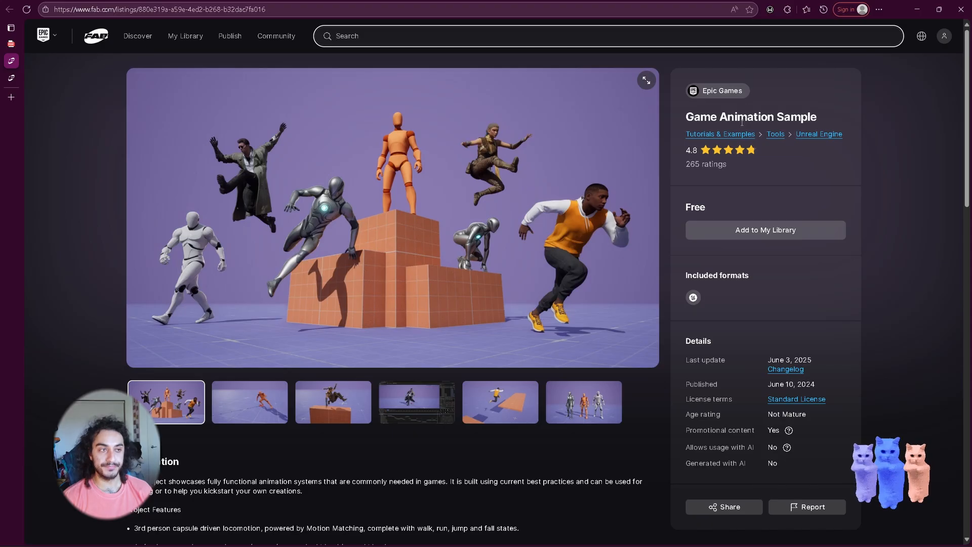
left_click(12, 78)
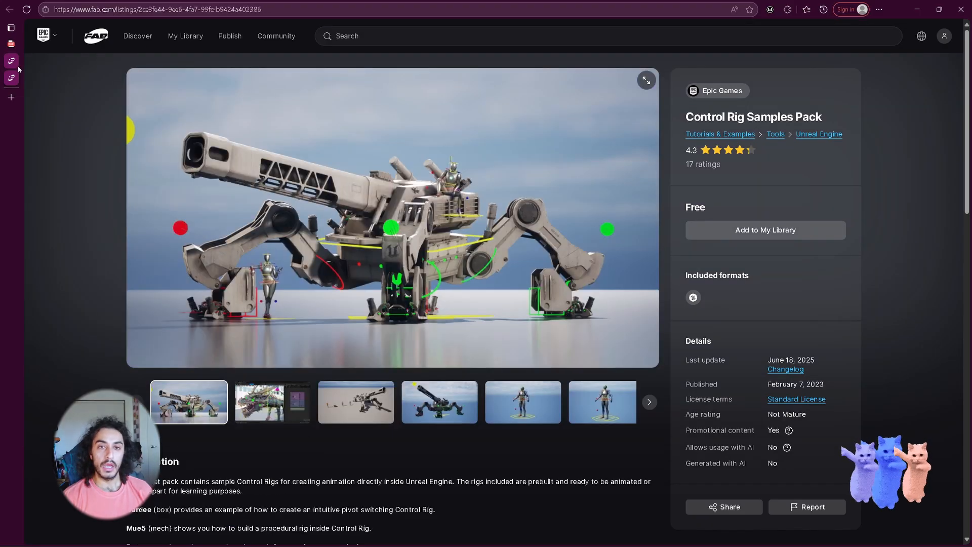
Step: Minimize the browser, preview the Unreal viewport in Wireframe mode and set it back to Lit
left_click(917, 10)
left_click(587, 55)
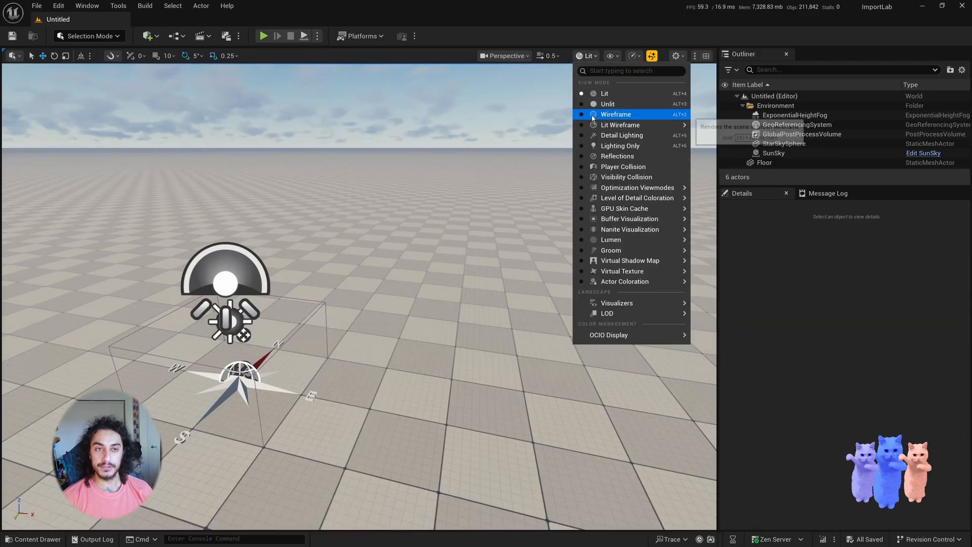
left_click(615, 115)
right_click_drag(552, 138, 513, 138)
left_click(575, 56)
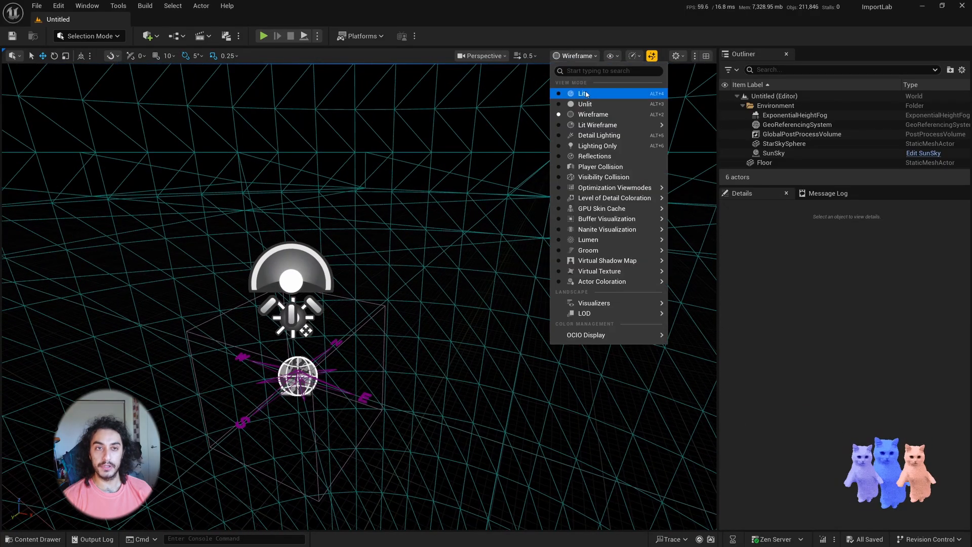
left_click(567, 93)
mouse_move(567, 96)
right_mouse_down()
mouse_move(557, 61)
mouse_move(564, 130)
right_mouse_up()
Step: Try the Lit Wireframe view mode and set the viewport to Wireframe
left_click(588, 55)
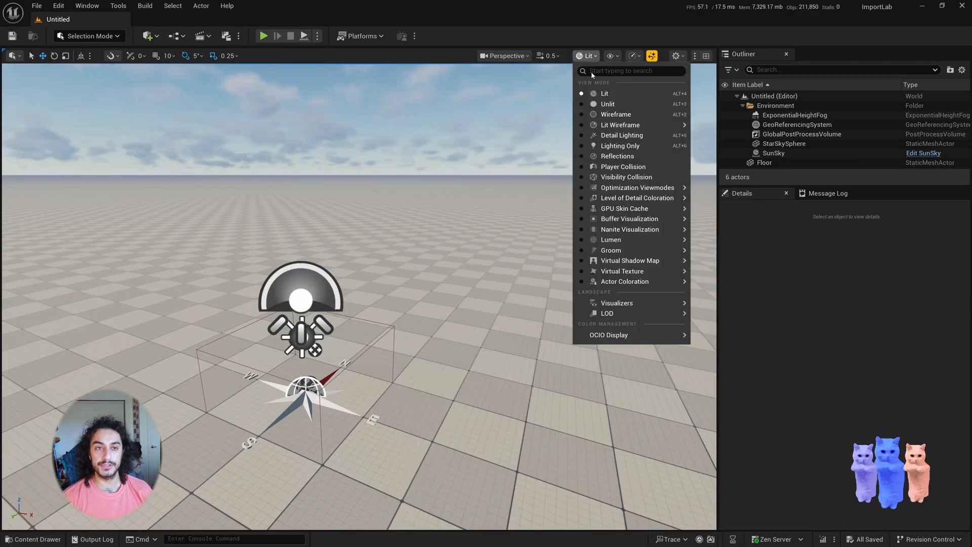
left_click(602, 122)
left_click(569, 55)
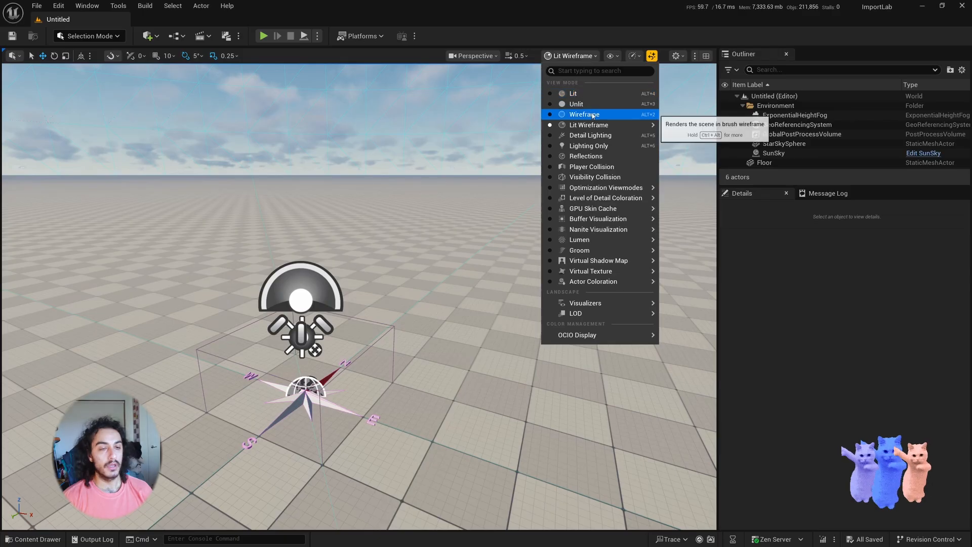
left_click(607, 115)
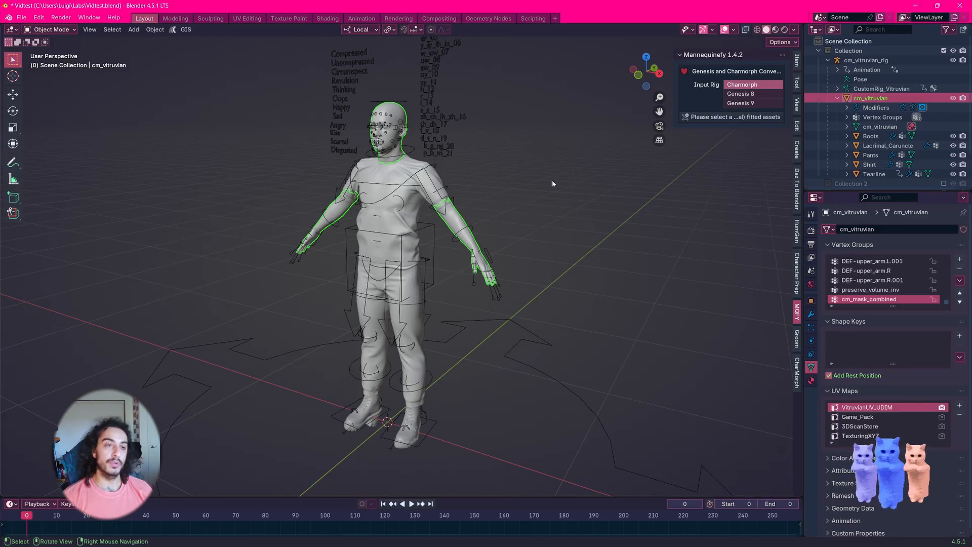
Step: Select the character's cm_vitruvian_rig armature in the Blender viewport
middle_click_drag(552, 183, 568, 172)
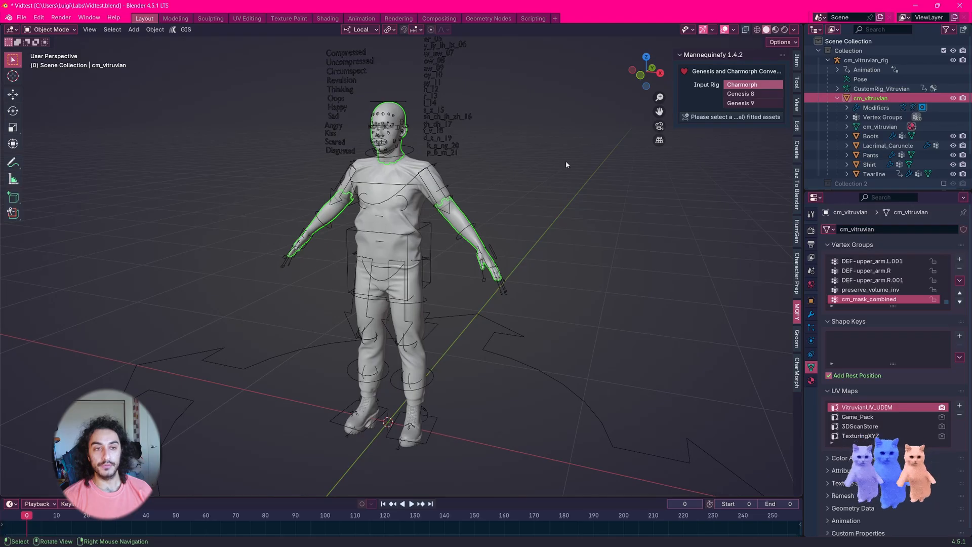
left_click(410, 146)
middle_click_drag(528, 175, 480, 217)
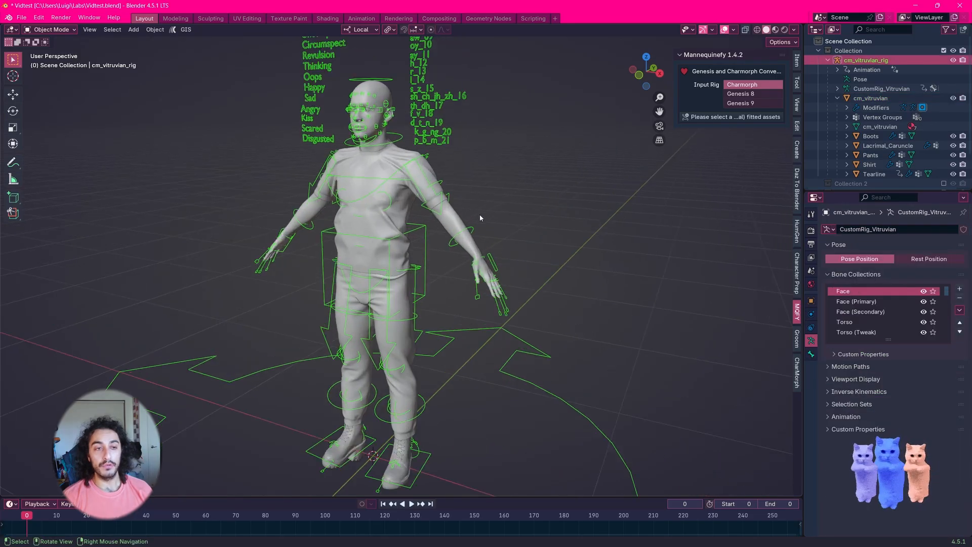
middle_click_drag(357, 170, 370, 157)
Step: Select the character's fitted clothing meshes one at a time: the shirt, the pants and the boots
left_click(374, 151)
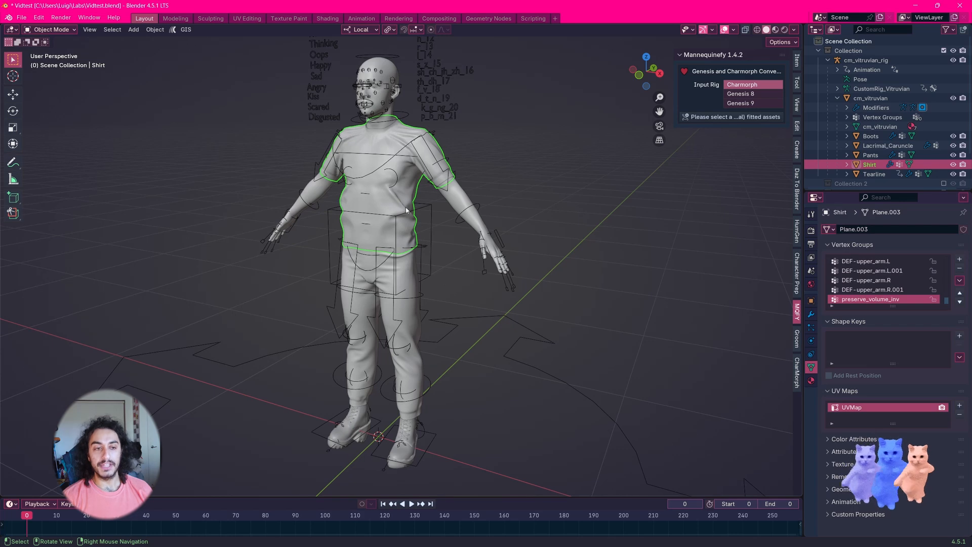
left_click(438, 225)
left_click(397, 218)
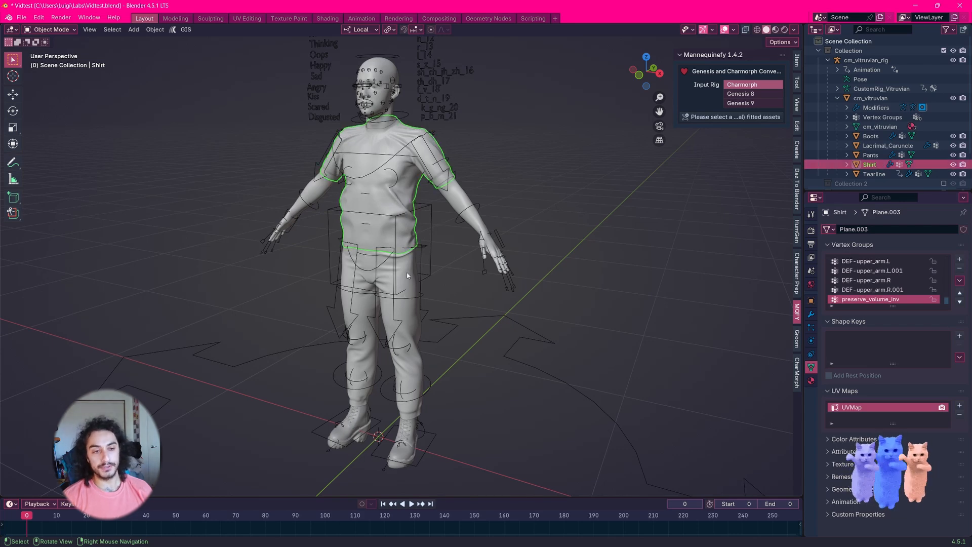
left_click(407, 270)
left_click(411, 445)
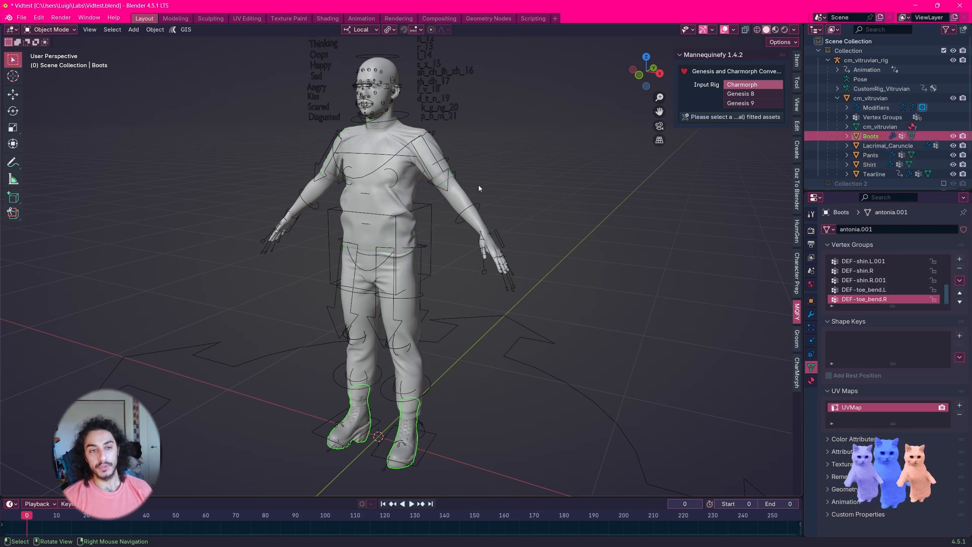
Step: Select the cm_vitruvian_rig armature and widen the sidebar so the Mannequinefy labels fit
left_click(482, 207)
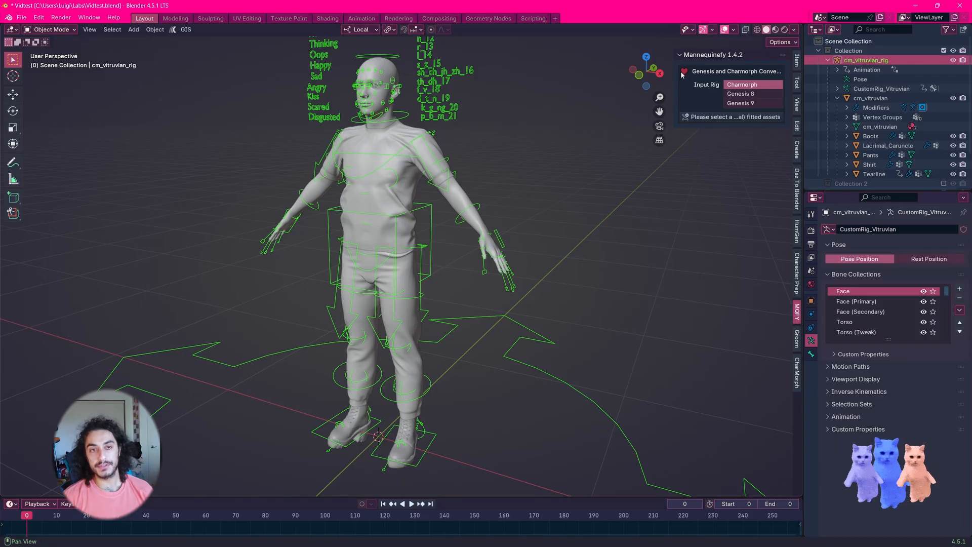
left_click_drag(674, 73, 637, 72)
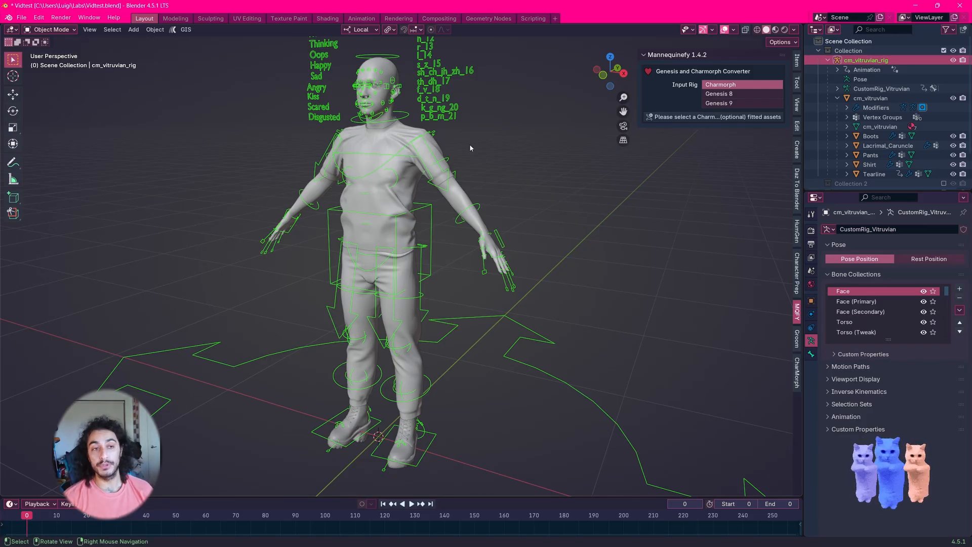
Step: Select the Shirt mesh and display its modifiers to examine how it is bound to the rig
left_click(410, 176)
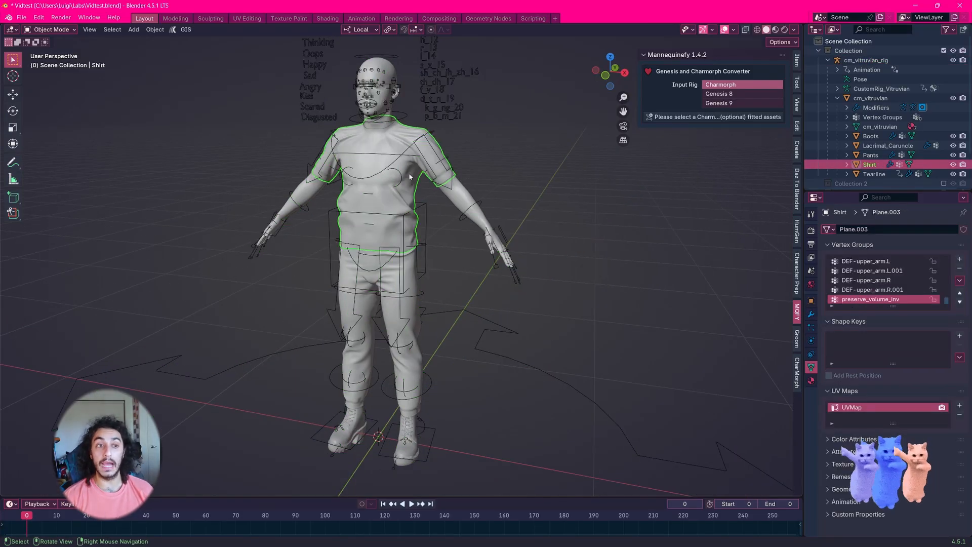
left_click(566, 169)
left_click(411, 199)
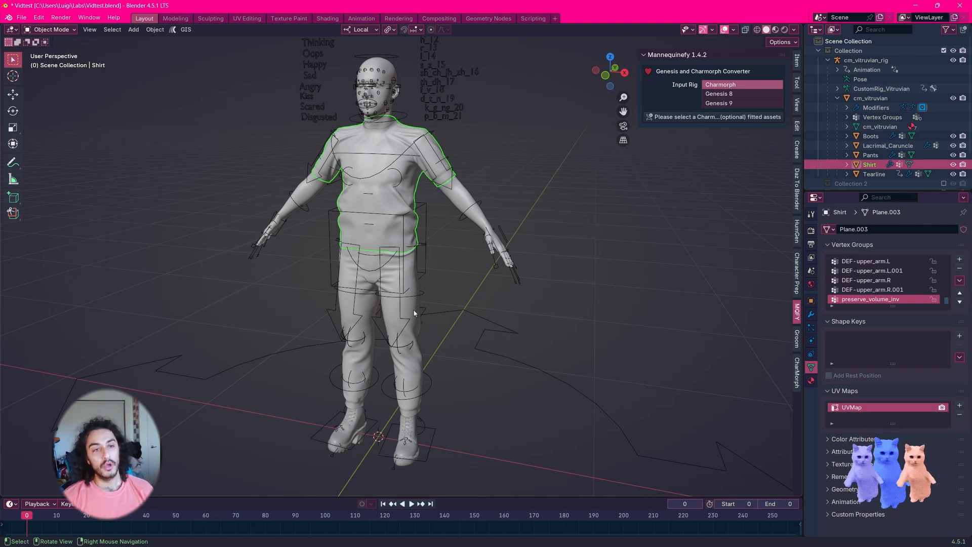
left_click(520, 178)
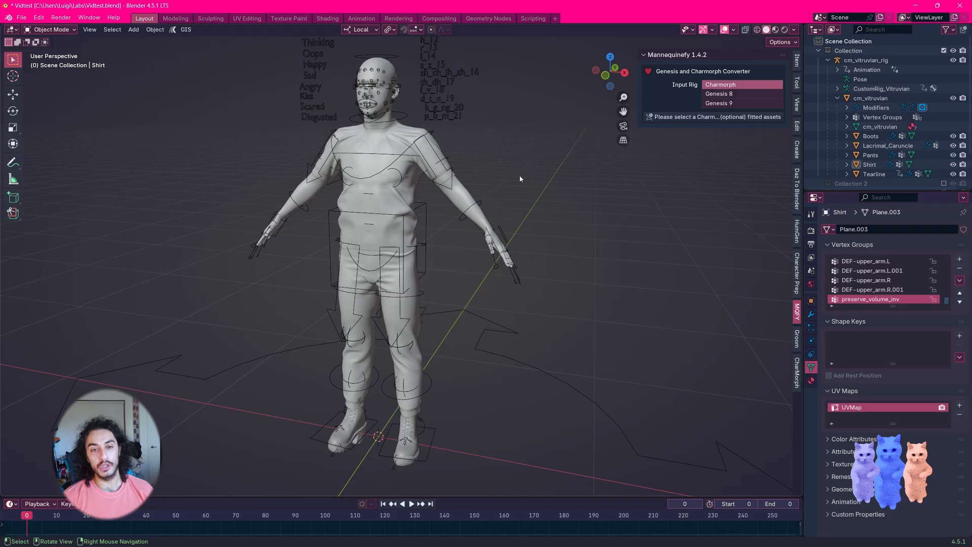
left_click(411, 176)
left_click(811, 315)
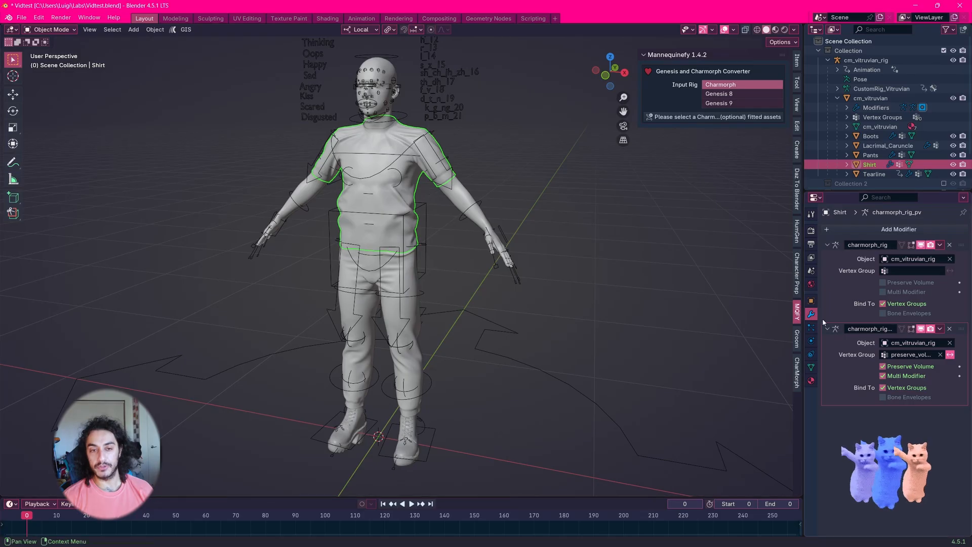
Step: Display the mesh data of the shirt, pants, boots and body in turn to compare their UV map names
left_click(811, 367)
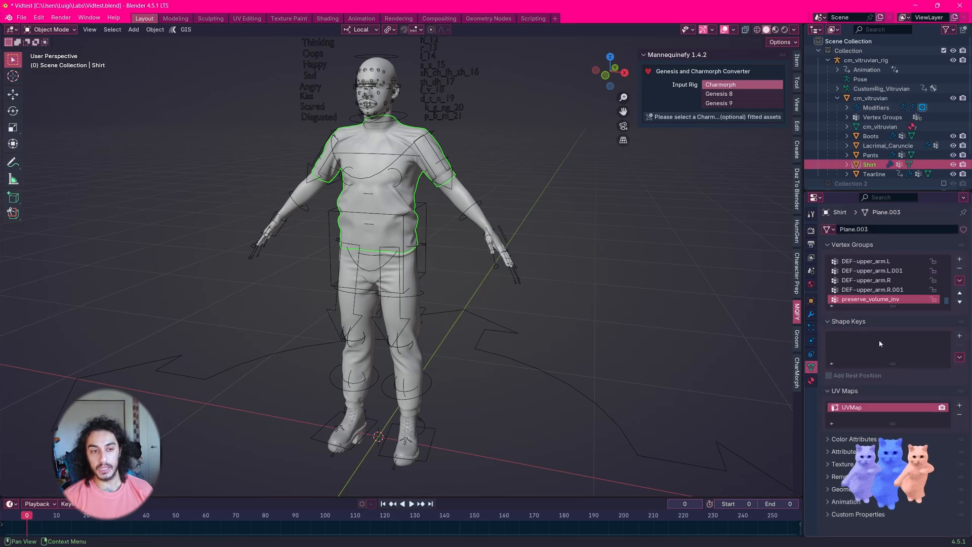
left_click(424, 285)
left_click(414, 441)
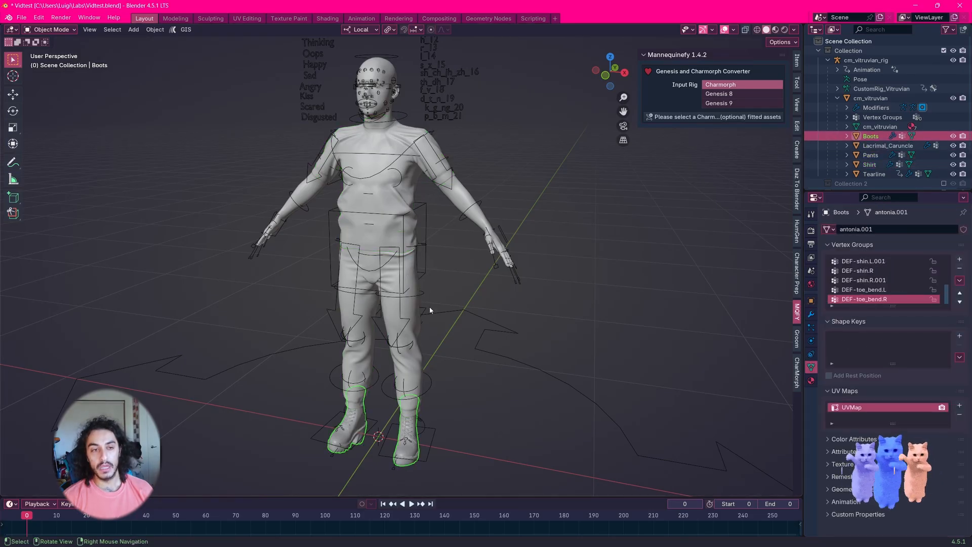
left_click(461, 192)
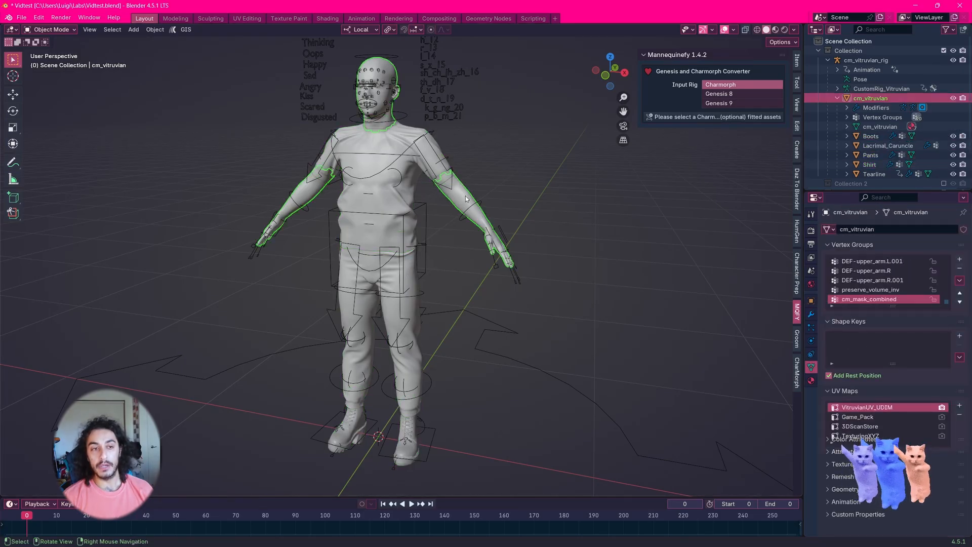
left_click(405, 197)
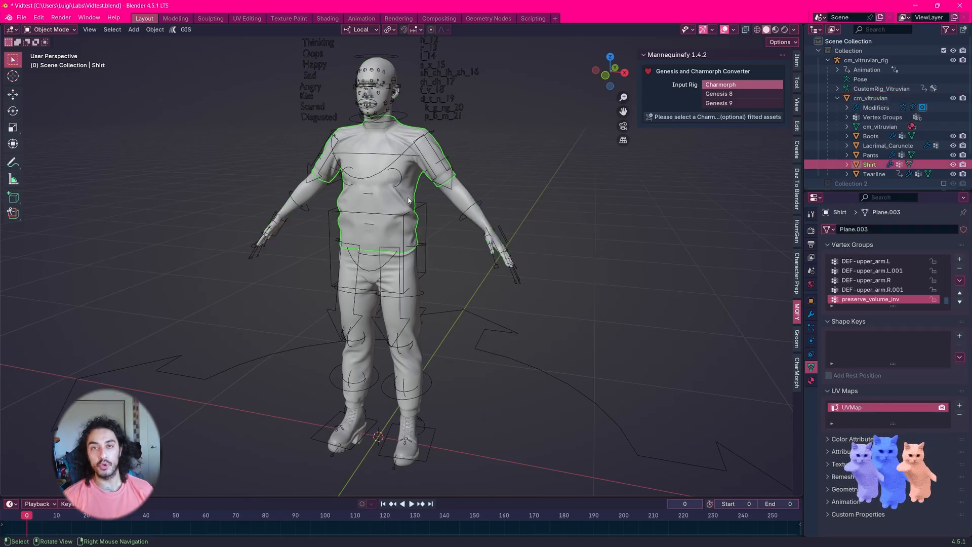
left_click(492, 209)
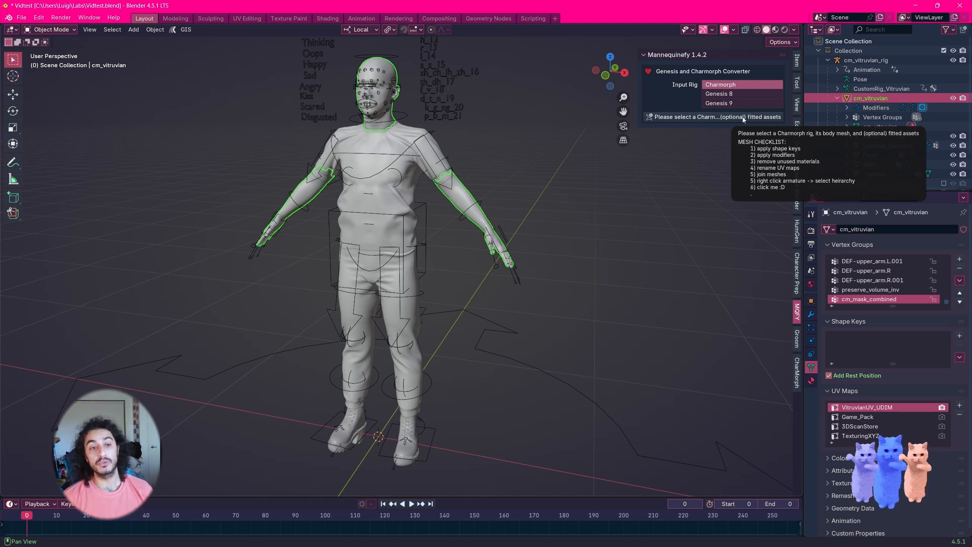
left_click(406, 197)
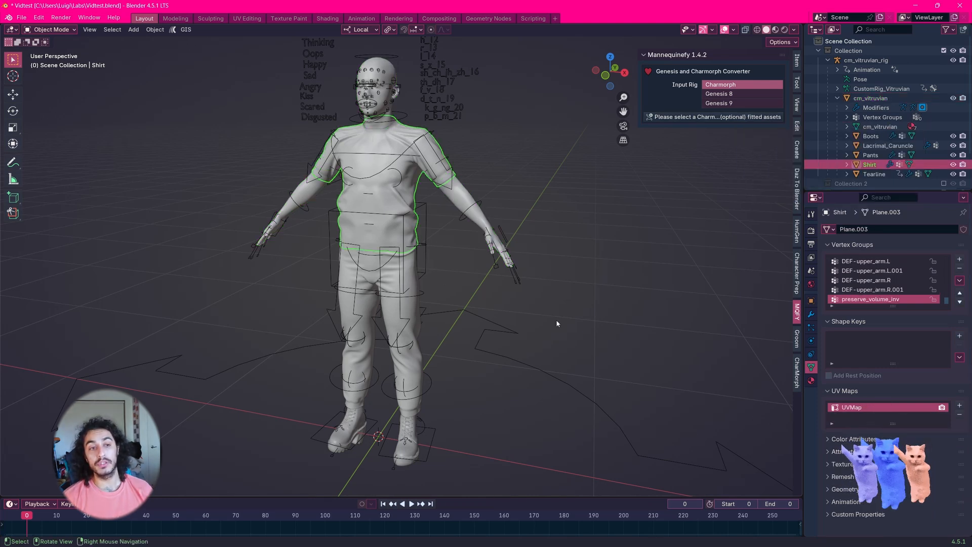
left_click(409, 286)
left_click(409, 430)
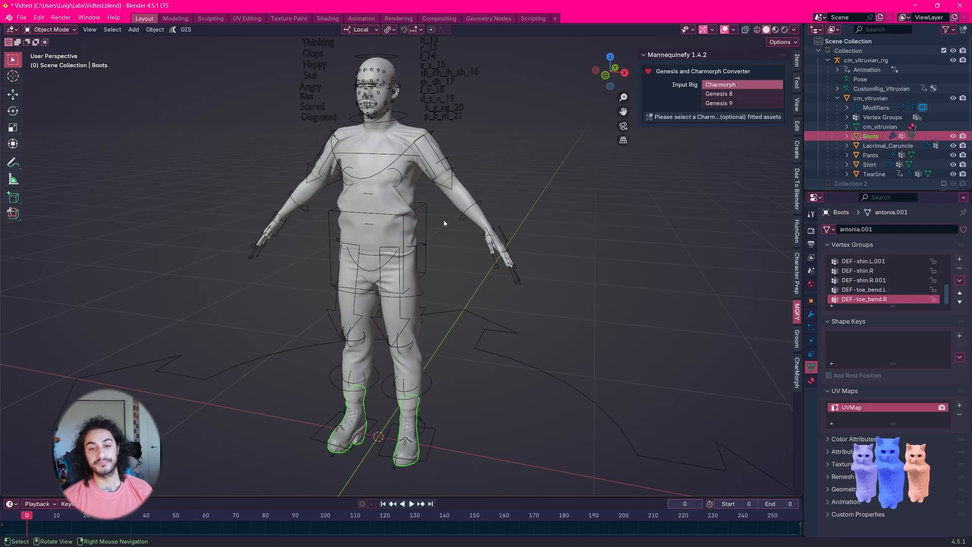
left_click(454, 190)
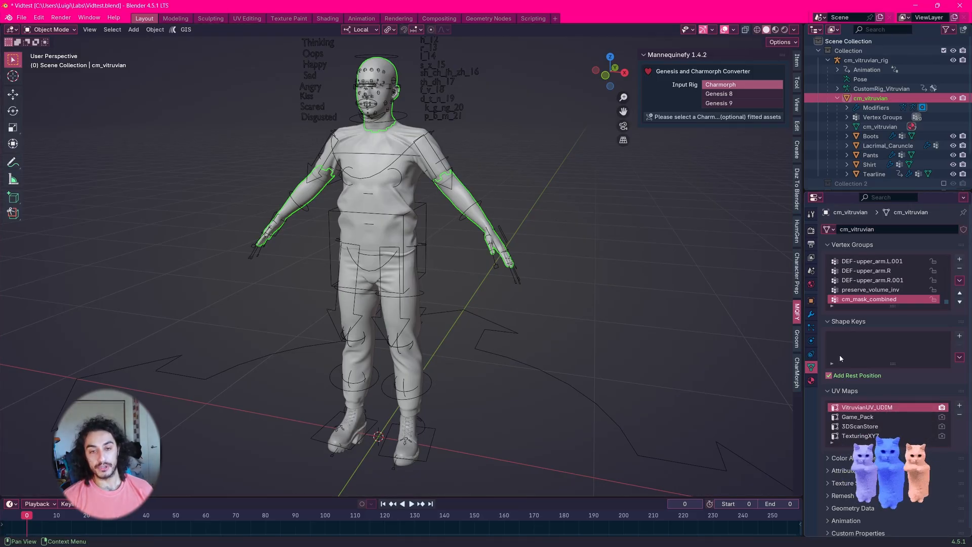
Step: Rename the UV maps of the shirt, pants and boots to VitruvianUV_UDIM, copying the name from the cm_vitruvian body mesh
double_click(876, 408)
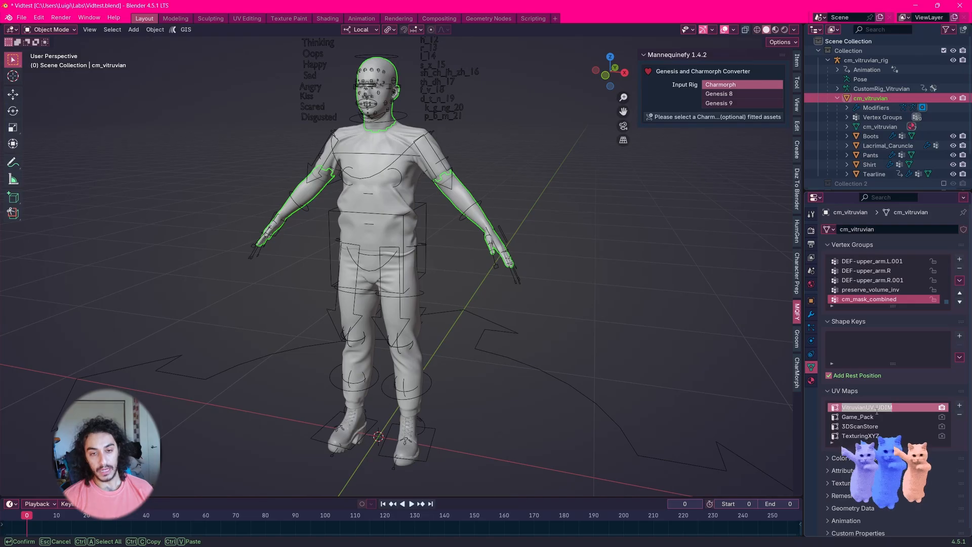
key("Escape")
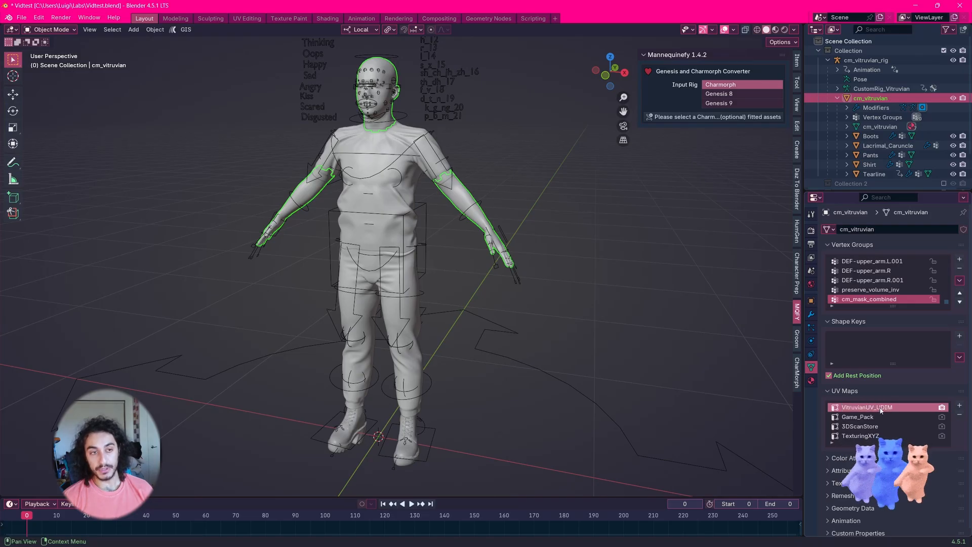
left_click(433, 185)
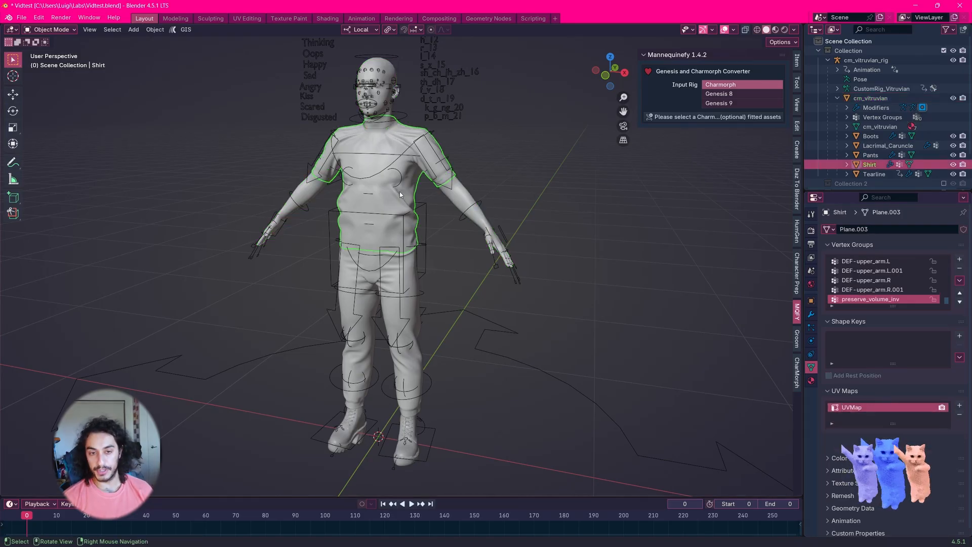
left_click(471, 208)
double_click(865, 407)
key("ctrl+c")
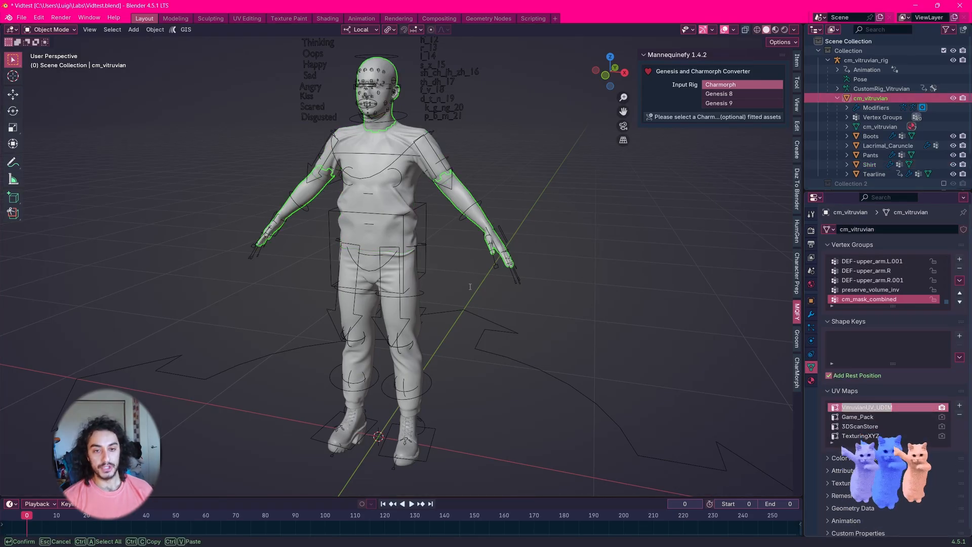
left_click(406, 191)
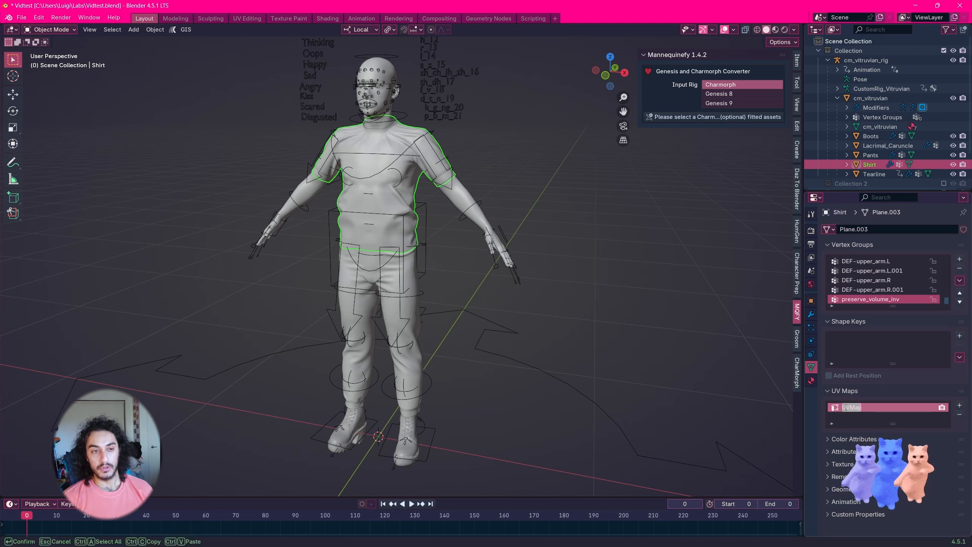
key("ctrl+v")
key("Return")
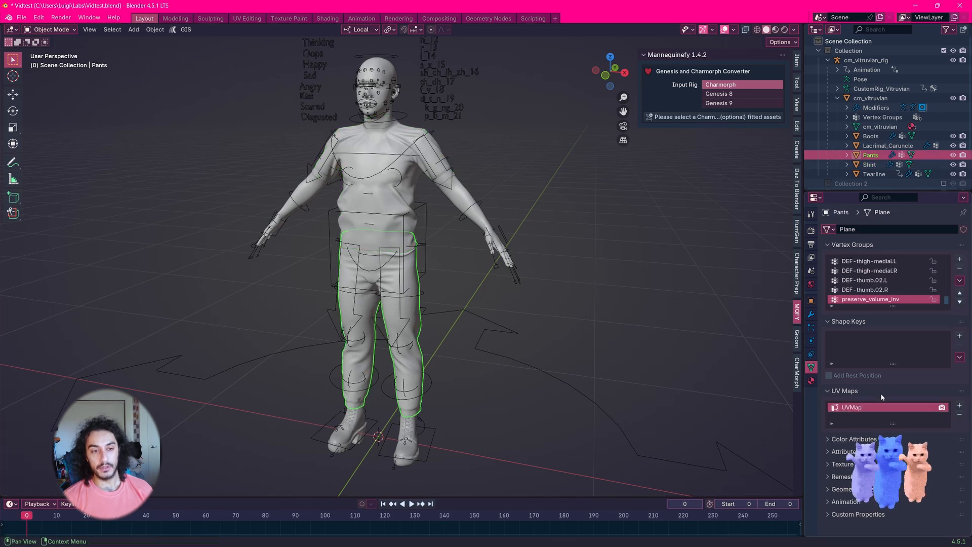
left_click(427, 427)
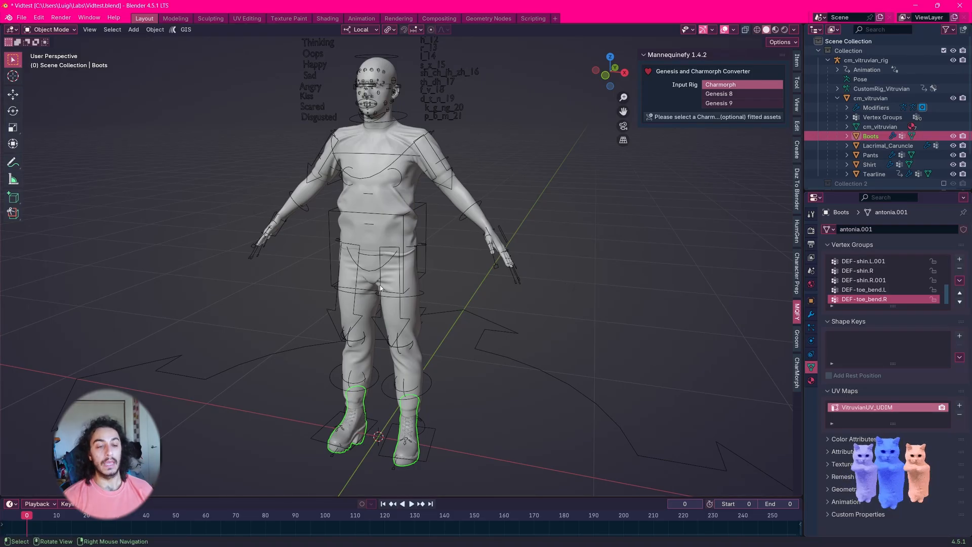
Step: Join the boots, pants and shirt into the cm_vitruvian body mesh and display the combined mesh's material slots
left_click(417, 362, "shift")
left_click(387, 211, "shift")
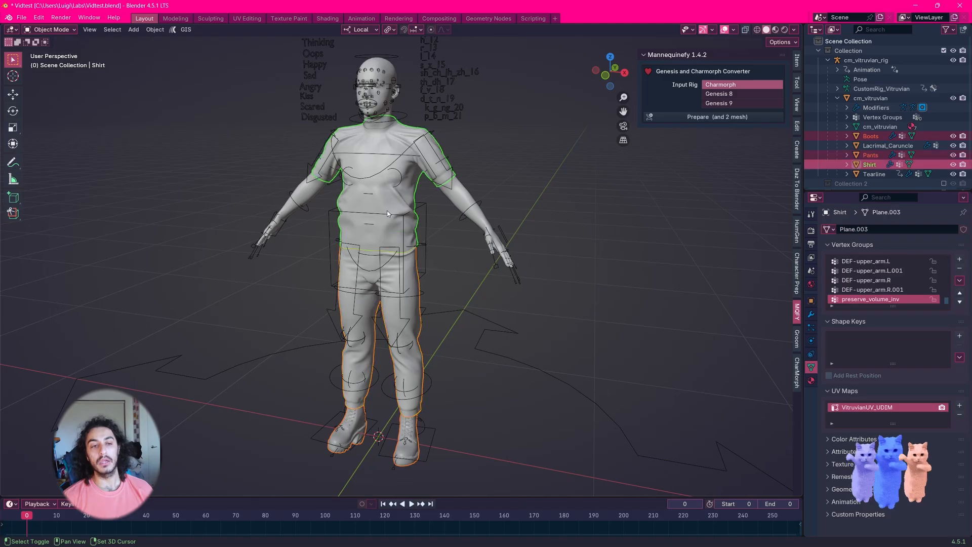
left_click(467, 199, "shift")
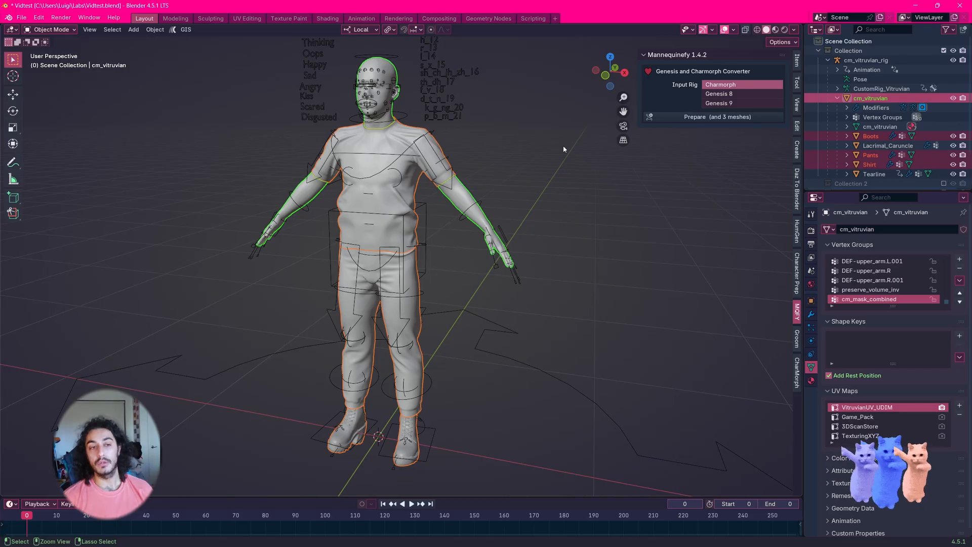
key("ctrl+j")
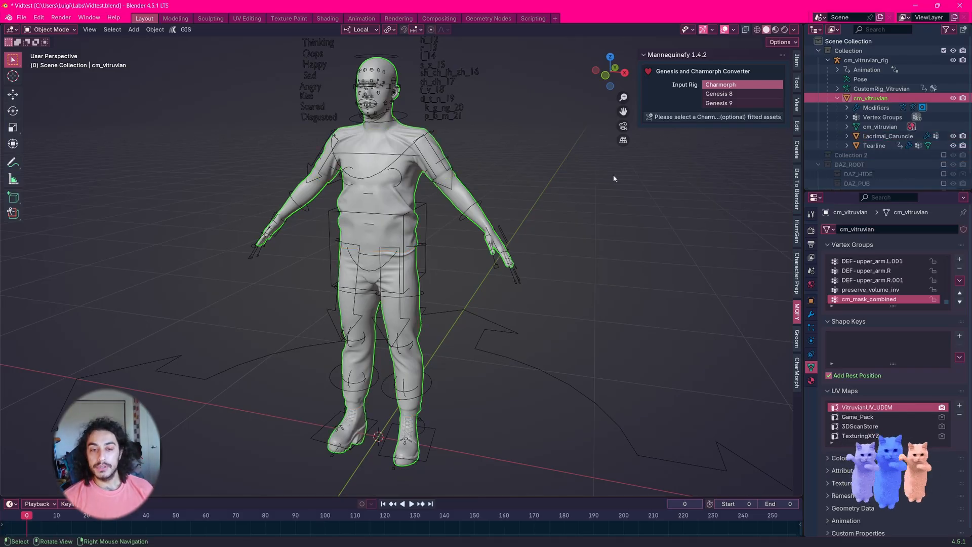
left_click(811, 380)
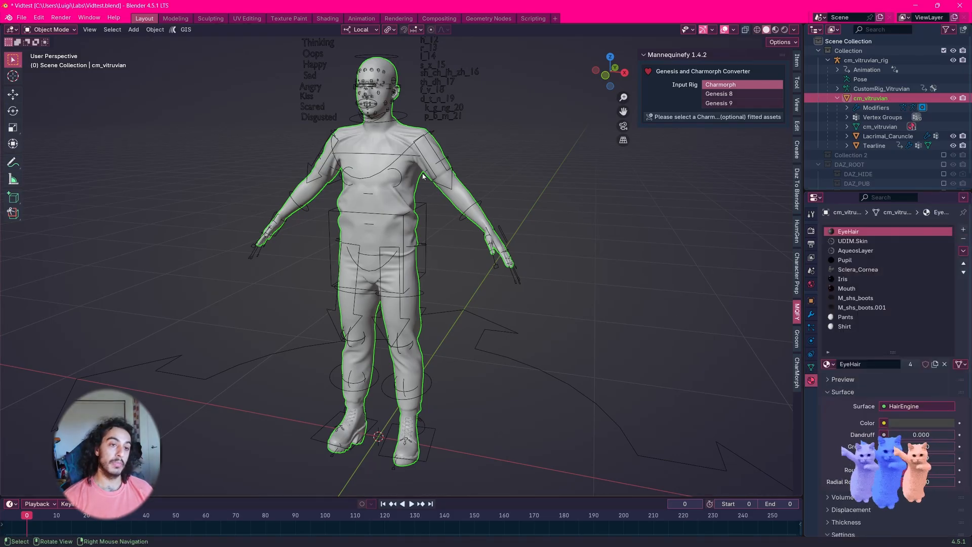
Step: Select cm_vitruvian_rig together with the joined body mesh and convert them with Mannequinefy using the Charmorph input rig
left_click(482, 202, "shift")
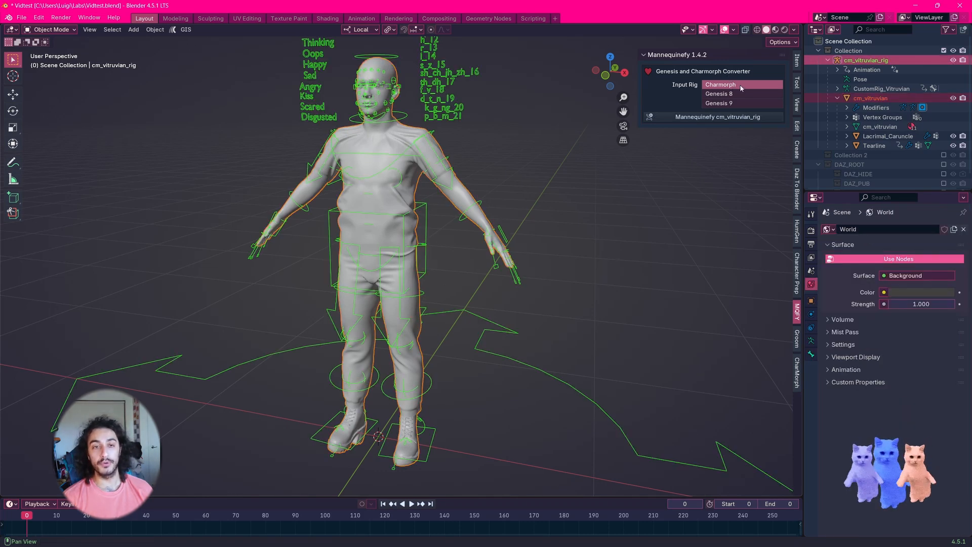
left_click(684, 117)
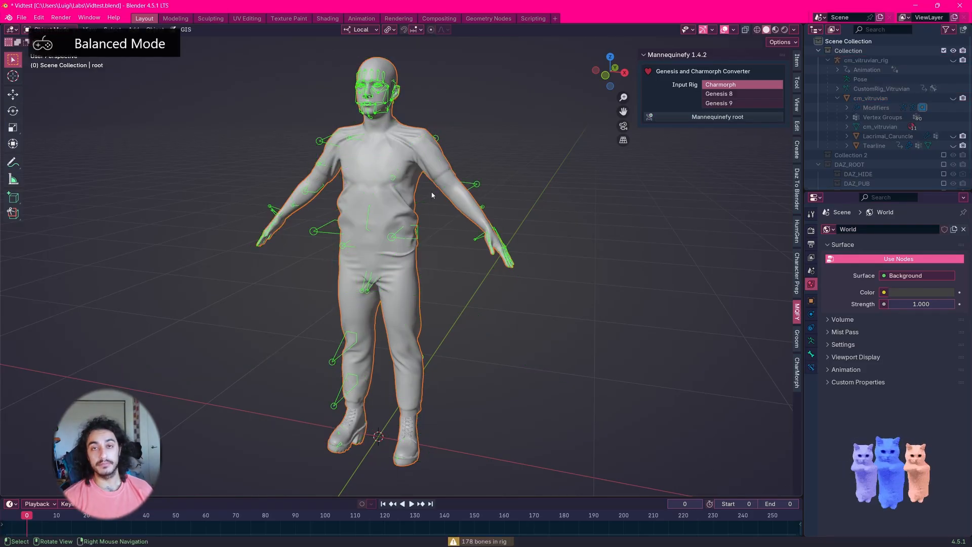
middle_click_drag(435, 193, 462, 198)
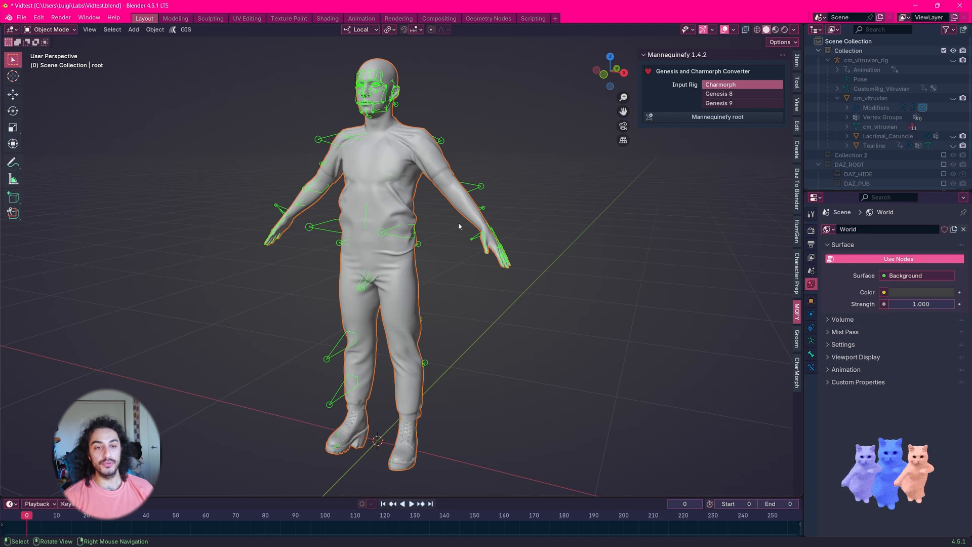
middle_click_drag(459, 226, 465, 255)
Step: Display the converted character in wireframe and examine the bones of the root armature around the torso and arms
key("F3")
key("Escape")
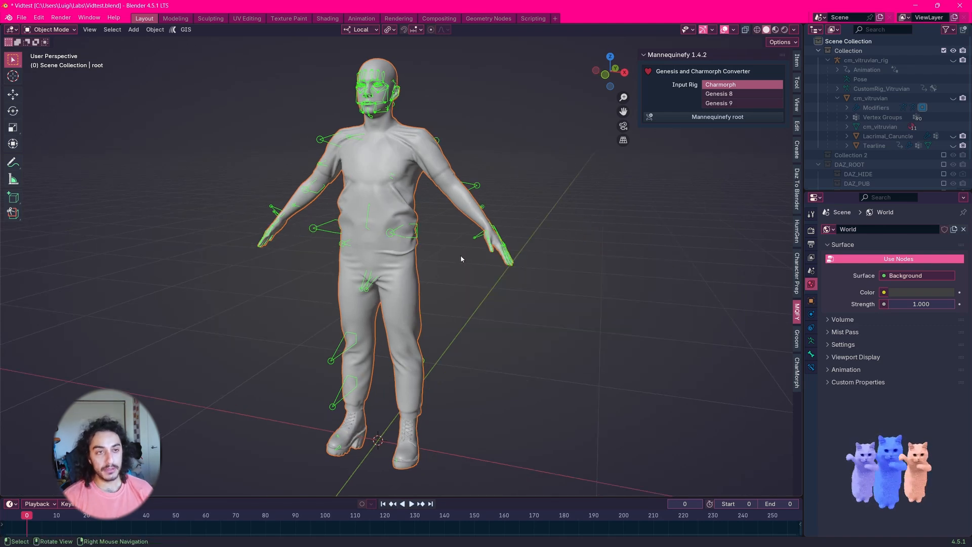
scroll(402, 206, "up", 3)
key("z")
left_click(392, 208)
mouse_move(391, 209)
middle_mouse_down()
mouse_move(448, 126)
mouse_move(430, 105)
mouse_move(473, 93)
mouse_move(457, 102)
middle_mouse_up()
left_click(466, 95)
left_click(472, 96)
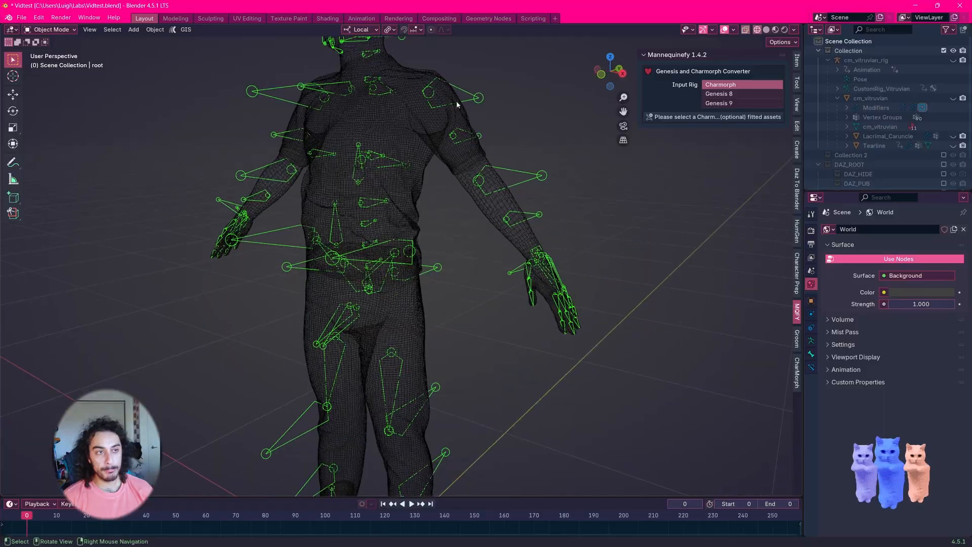
Step: Test the left arm's deformation in Pose Mode by rotating the upperarm_l bone, and undo the rotation
key("ctrl+Tab")
left_click(445, 97)
middle_click_drag(492, 132, 514, 134)
scroll(514, 144, "down", 3)
key("r")
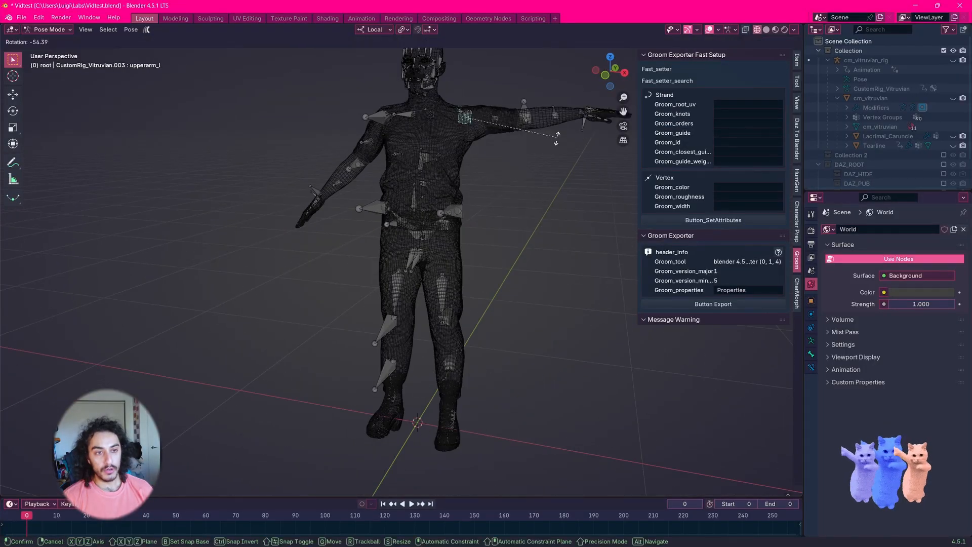
left_click(560, 147)
key("ctrl+z")
Step: Test how the mesh follows the pelvis and thigh_r bones by transforming each one, cancelling the changes
left_click(421, 234)
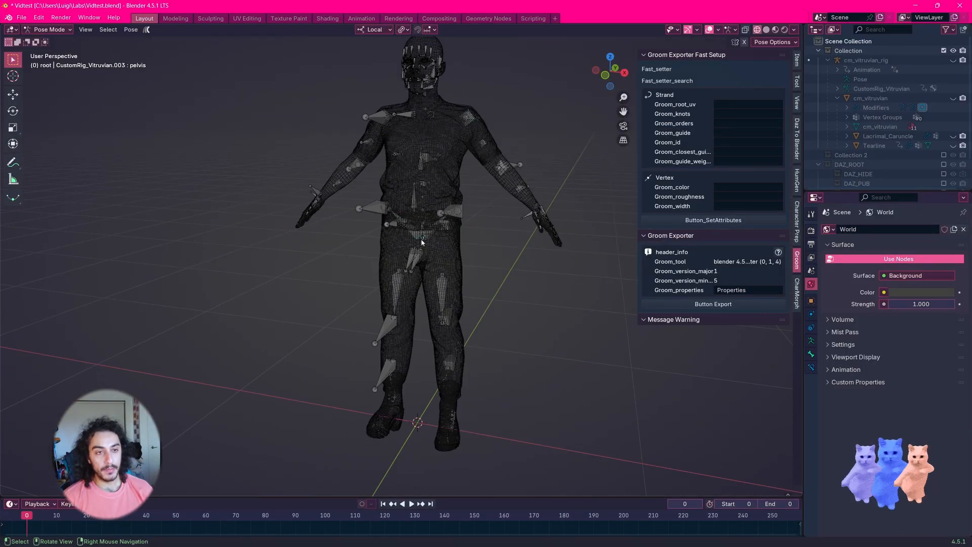
key("r")
right_click(527, 208)
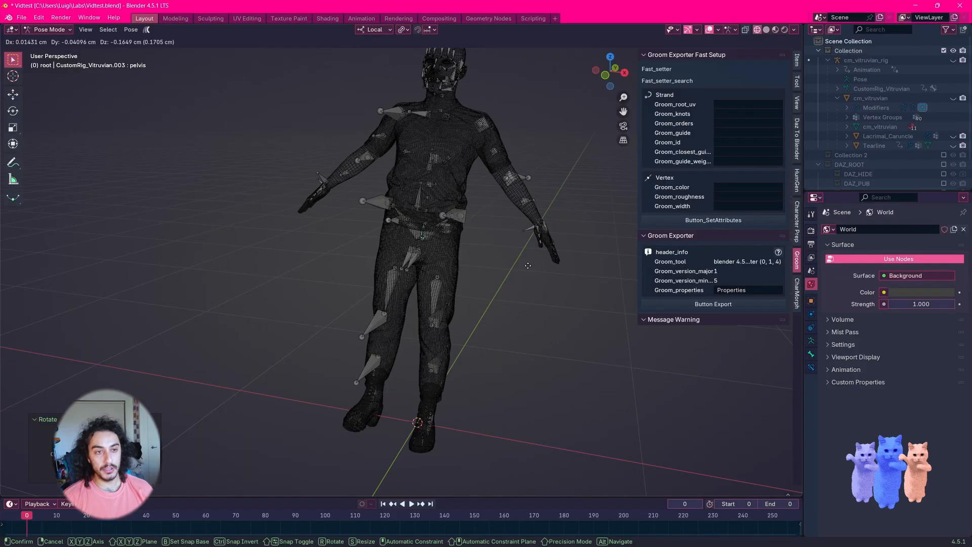
middle_click_drag(484, 265, 395, 238)
left_click(385, 223)
key("r")
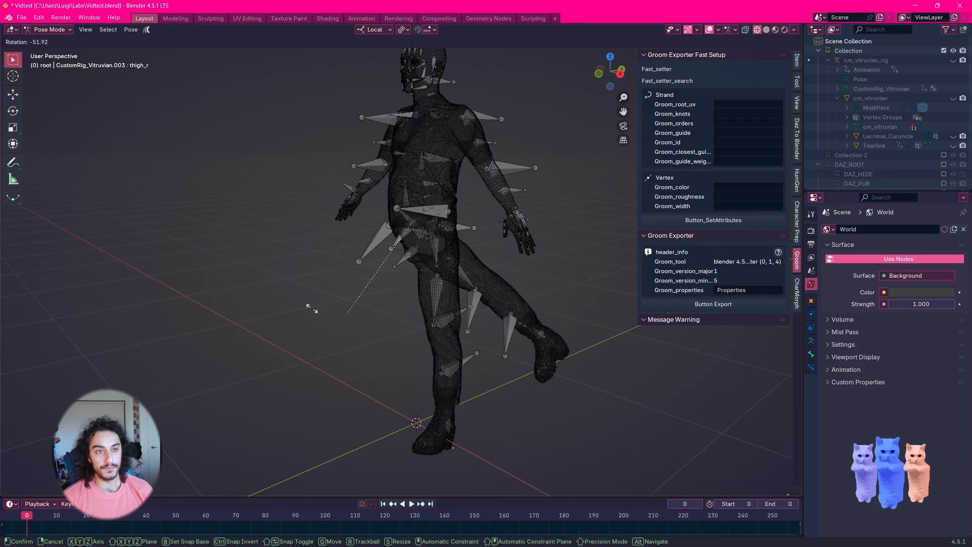
right_click(215, 206)
middle_click_drag(214, 206, 361, 206)
Step: Test the neck's deformation by rotating the neck_02 bone, undo the rotation and return to Object Mode
left_click(433, 100)
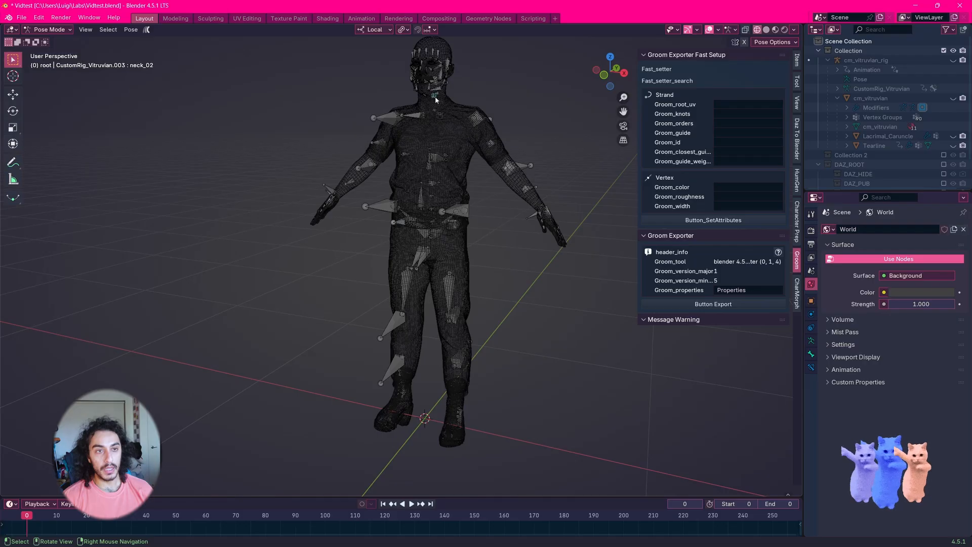
key("r")
left_click(489, 119)
key("ctrl+z")
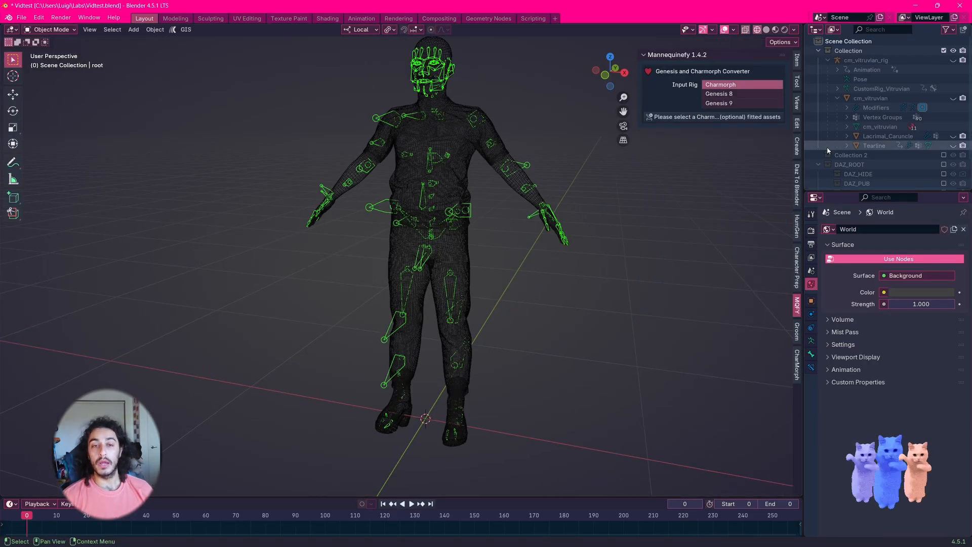
Step: Enlarge the outliner, expand the root armature in the _Prepared collection and select root
scroll(871, 151, "down", 3)
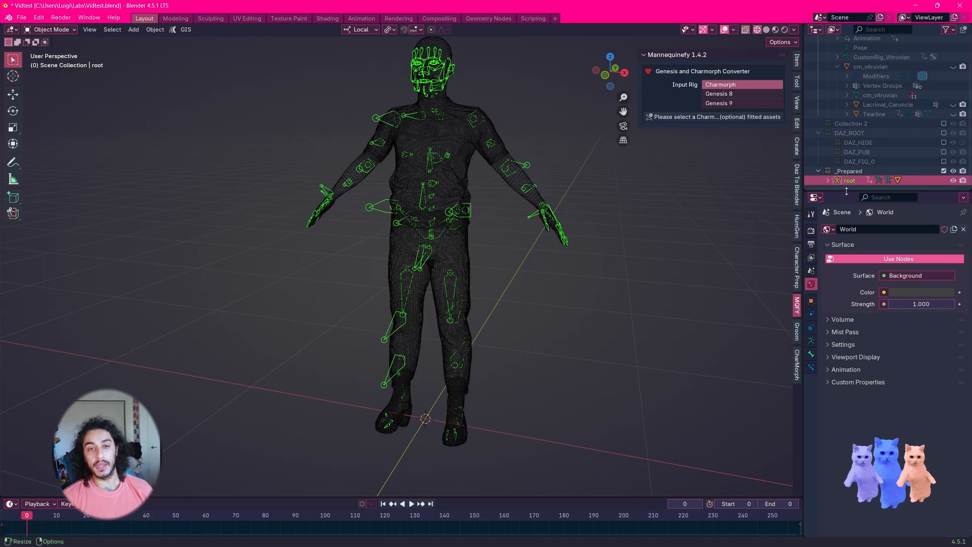
left_click_drag(851, 192, 851, 273)
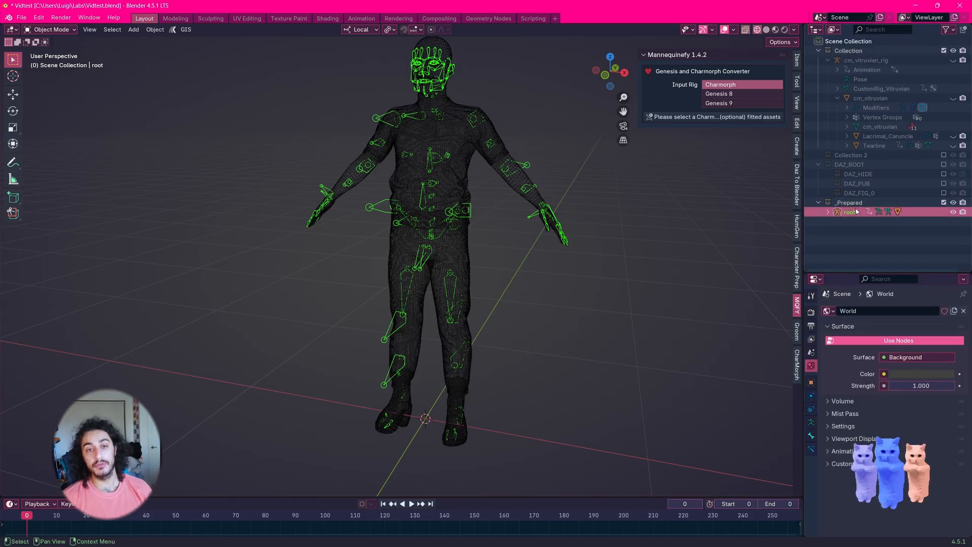
left_click(829, 212)
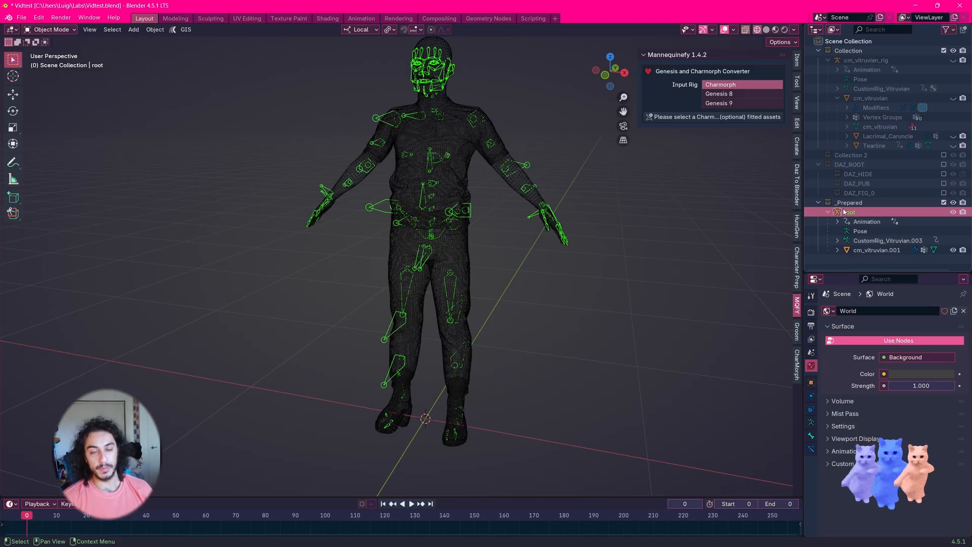
left_click(848, 203)
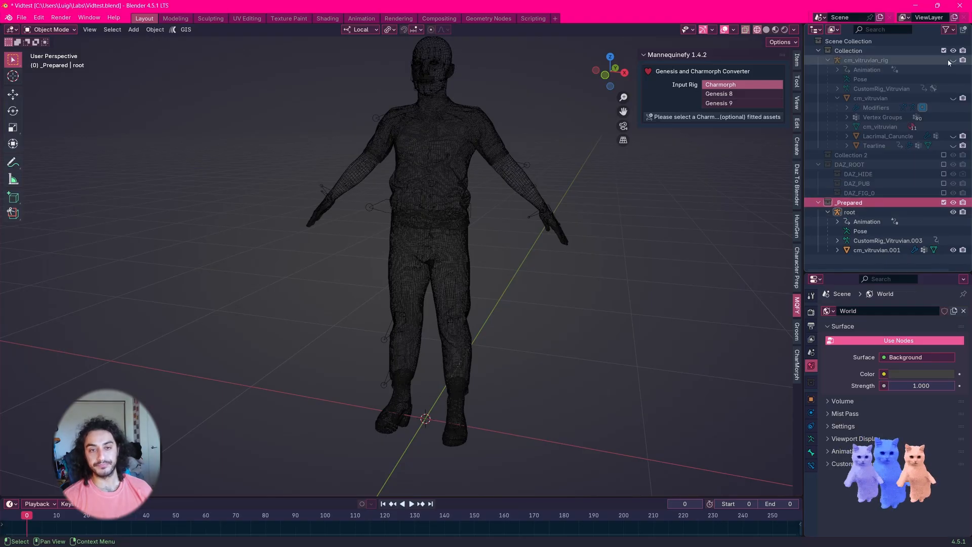
left_click(847, 213)
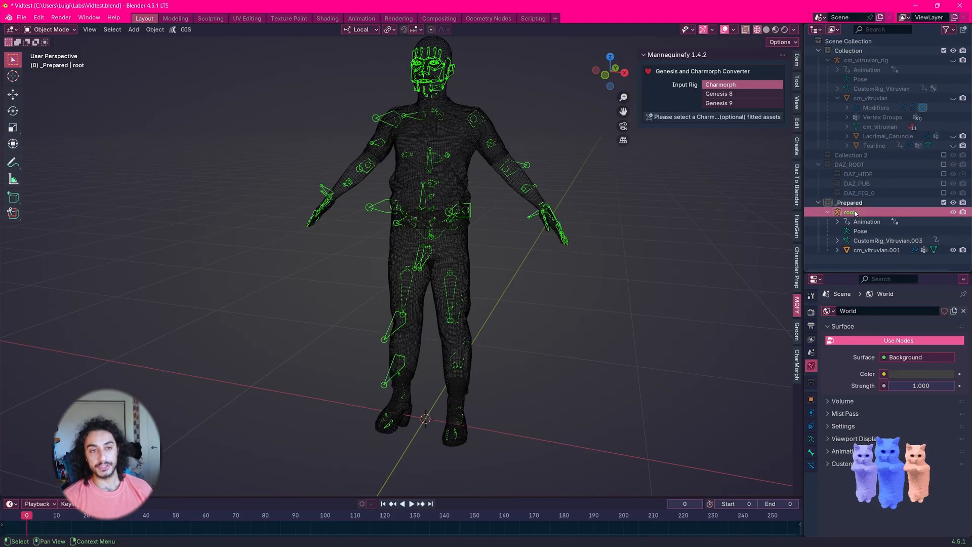
Step: Select the root armature's full hierarchy and export only the selected objects as Vidtest_charmorph.fbx to the Dump folder
right_click(846, 213)
left_click(846, 212)
key("space")
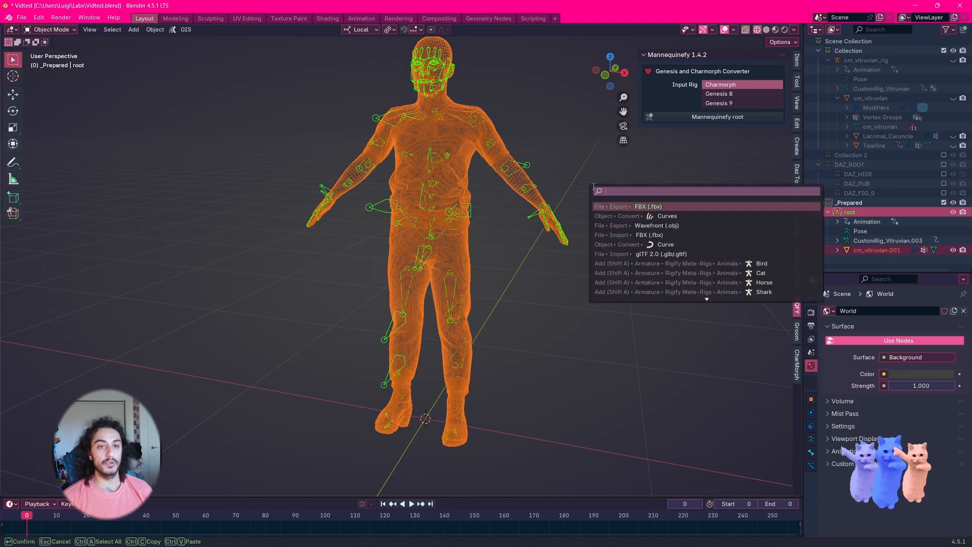
key("Return")
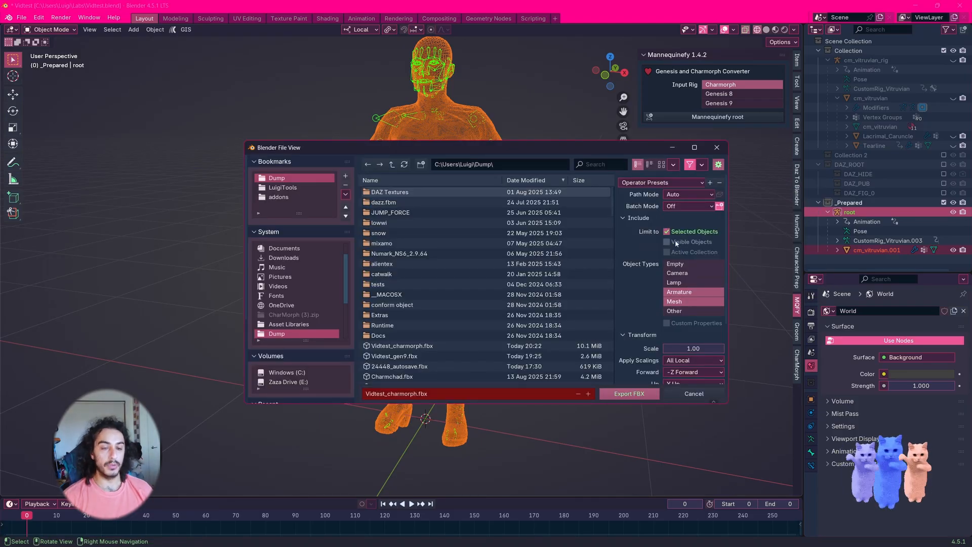
scroll(434, 325, "down", 3)
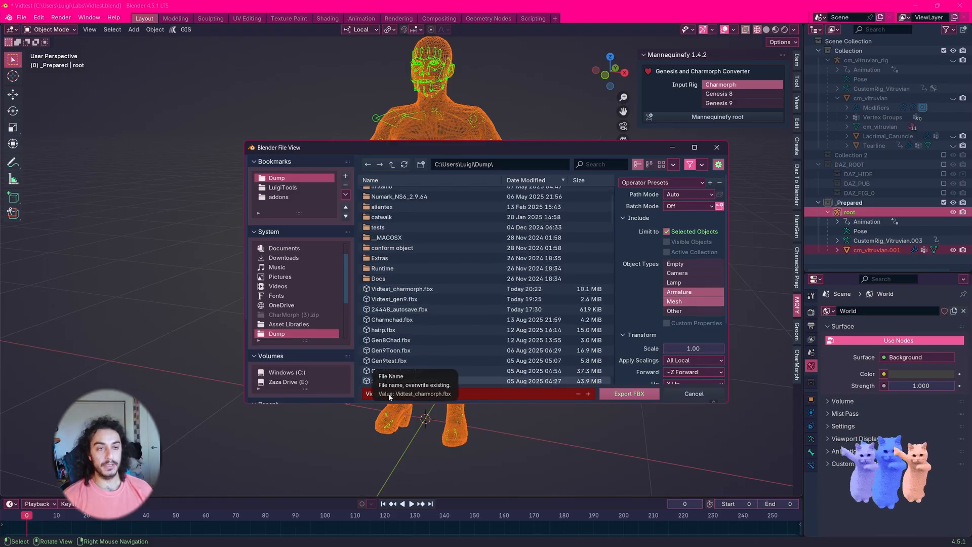
left_click(623, 393)
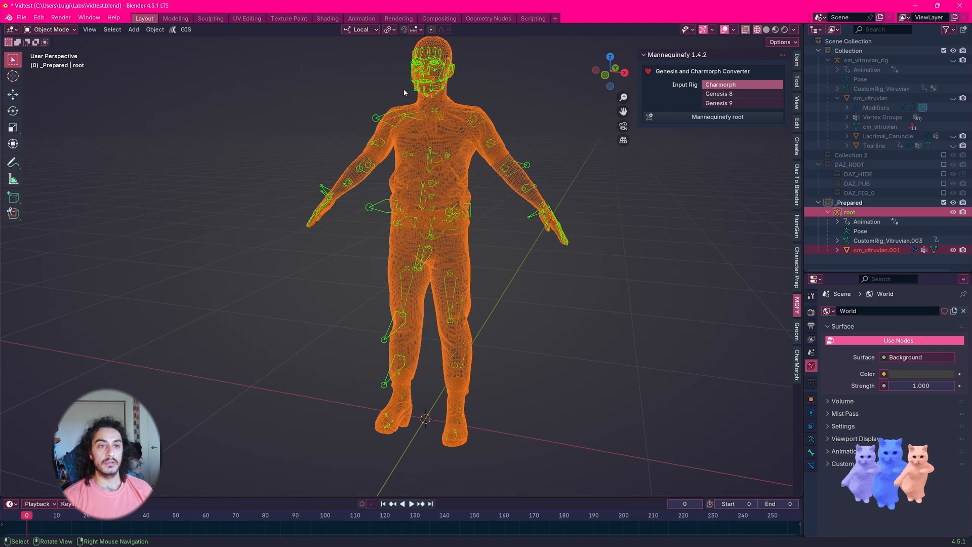
Step: Switch to the Unreal Editor and open the Charmorph folder inside MQFY_Video in the project content
middle_click_drag(481, 238, 367, 140)
key("alt+Tab")
key("alt+Tab")
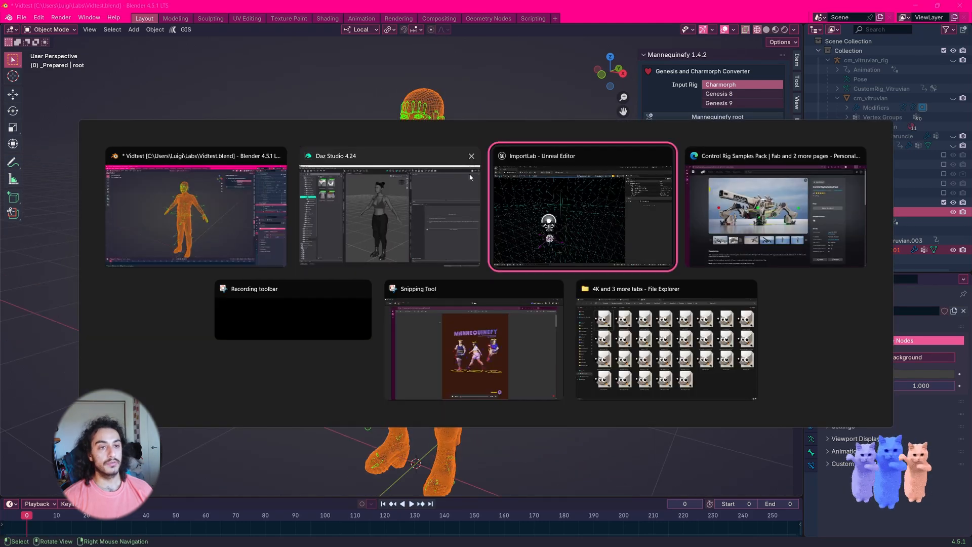
key("ctrl+space")
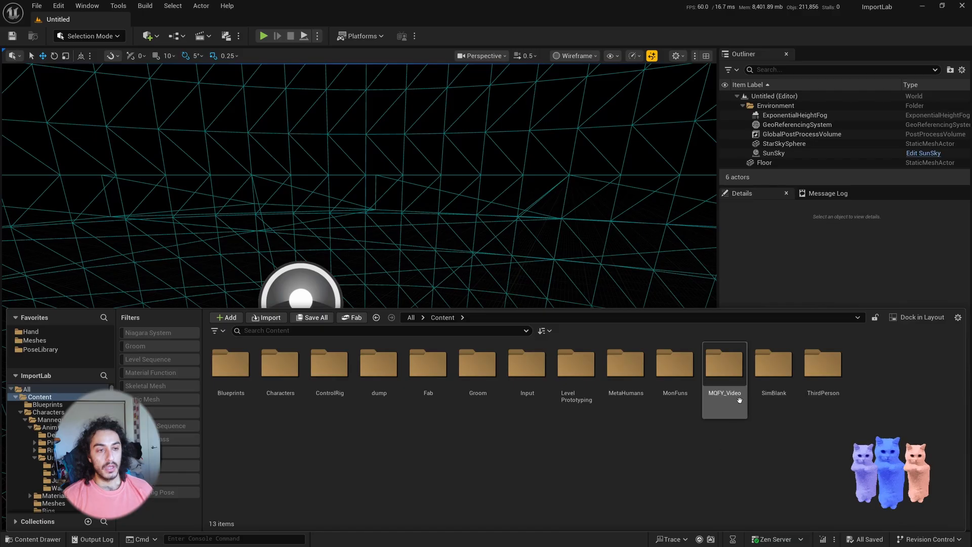
double_click(727, 375)
double_click(231, 363)
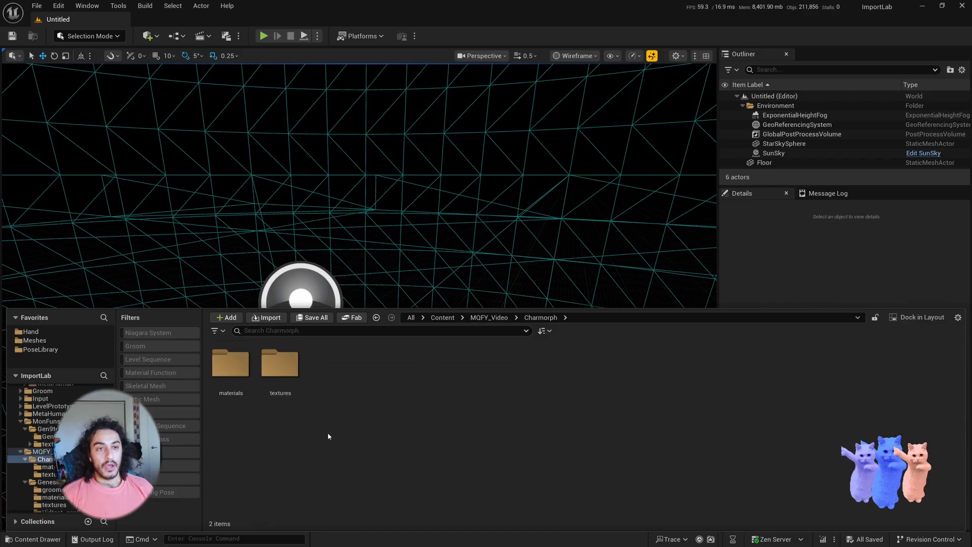
Step: Import Vidtest_charmorph.fbx from the Dump folder into the current Charmorph folder with the existing import settings
right_click(381, 364)
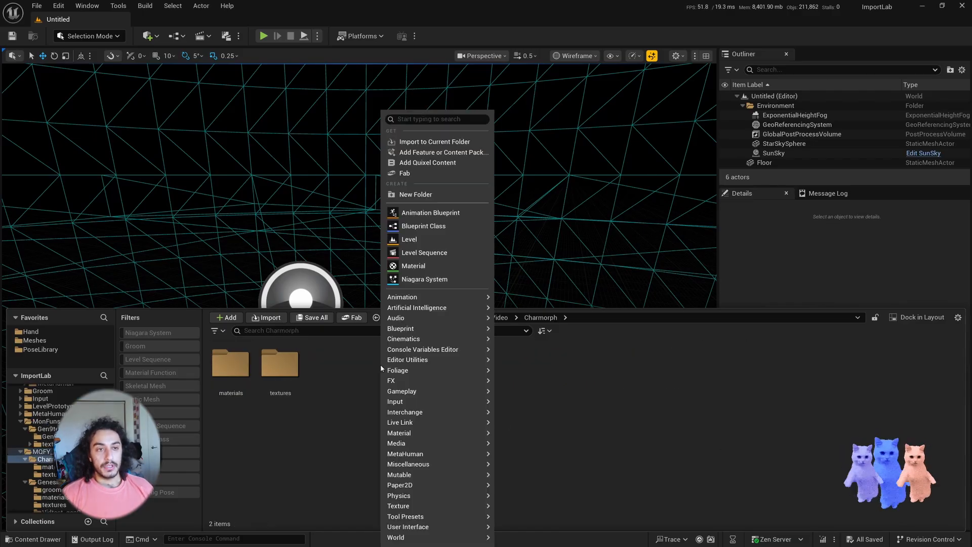
left_click(424, 142)
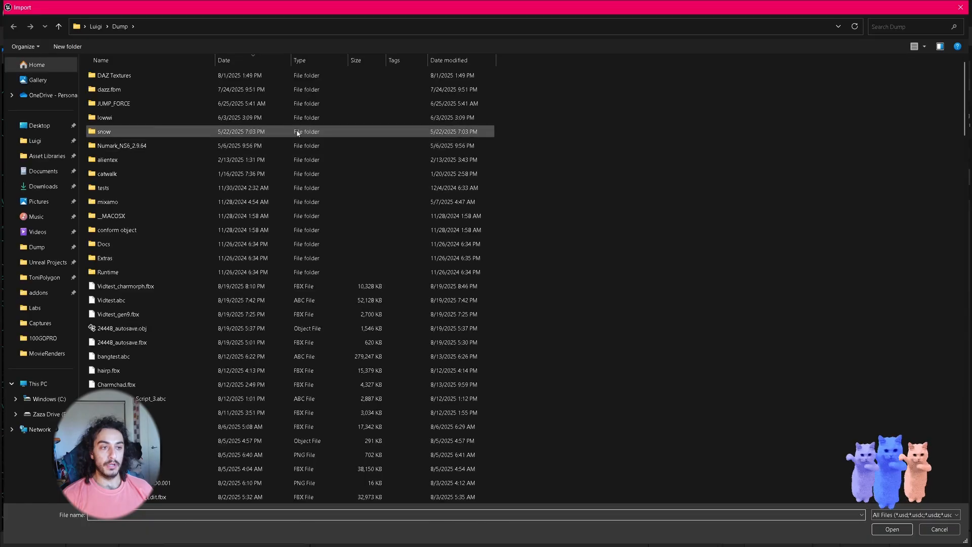
double_click(155, 287)
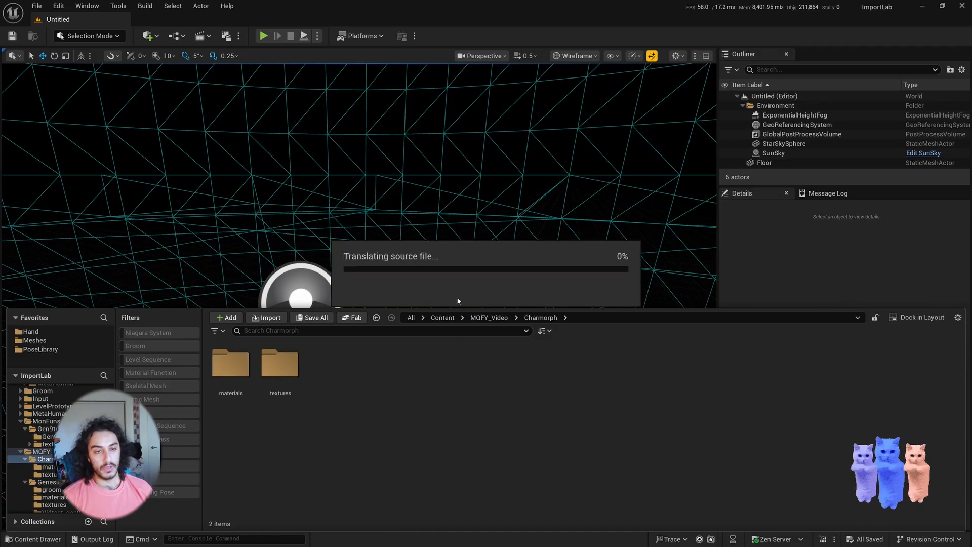
scroll(526, 351, "down", 10)
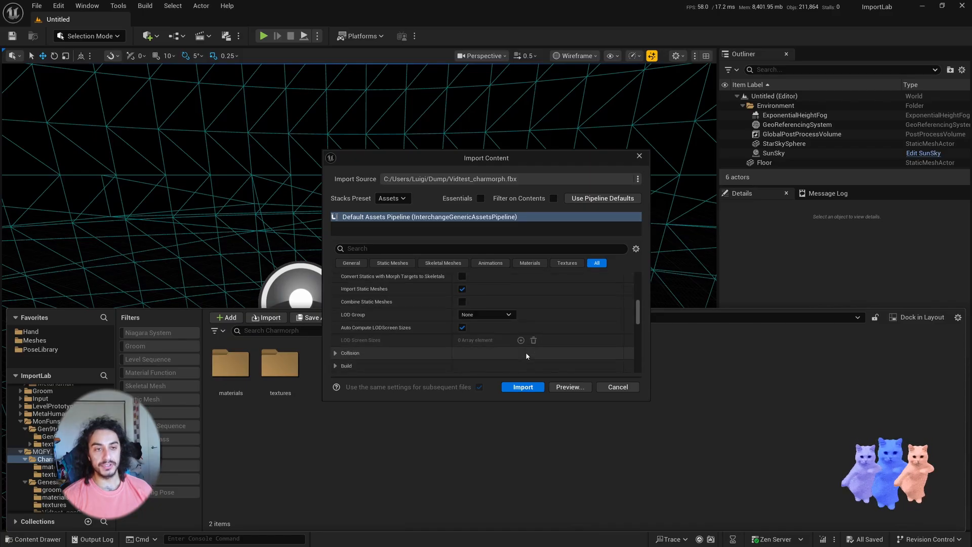
scroll(526, 356, "down", 5)
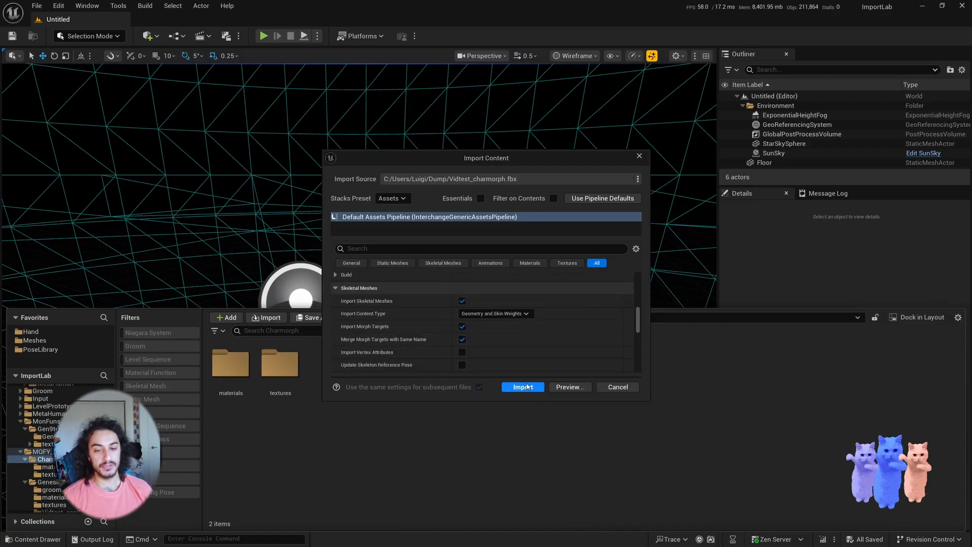
left_click(530, 388)
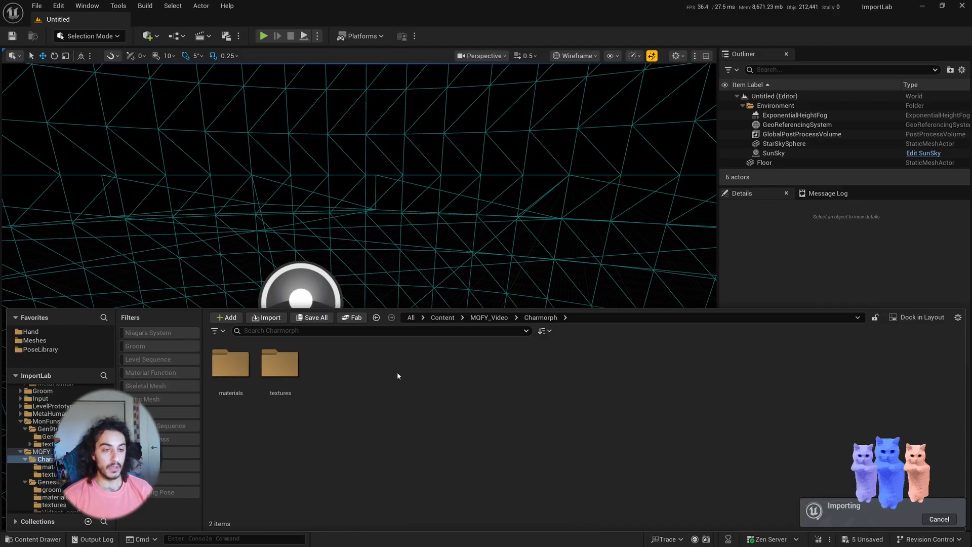
Step: Force-delete the two imported animation sequences in the new Vidtest_charmorph folder
double_click(329, 363)
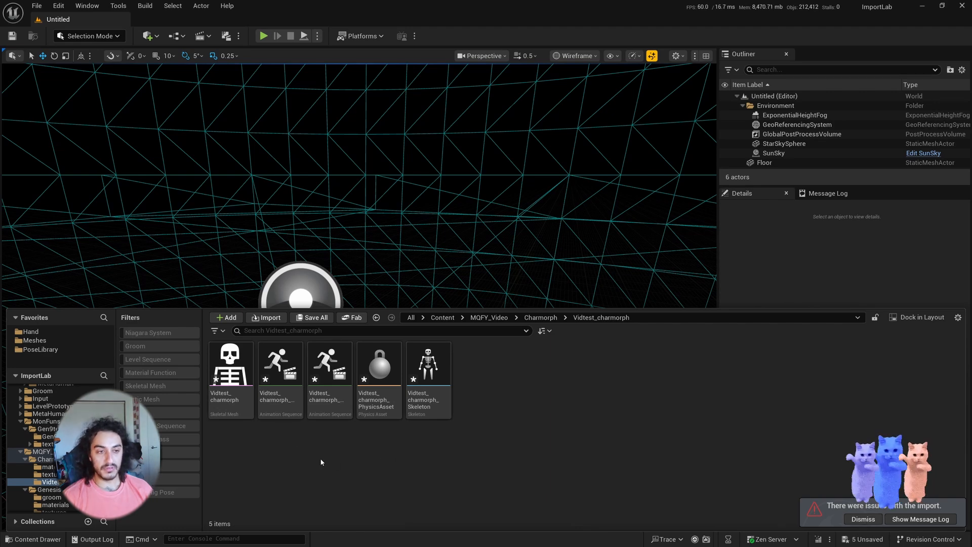
left_click(280, 365)
left_click(330, 364, "ctrl")
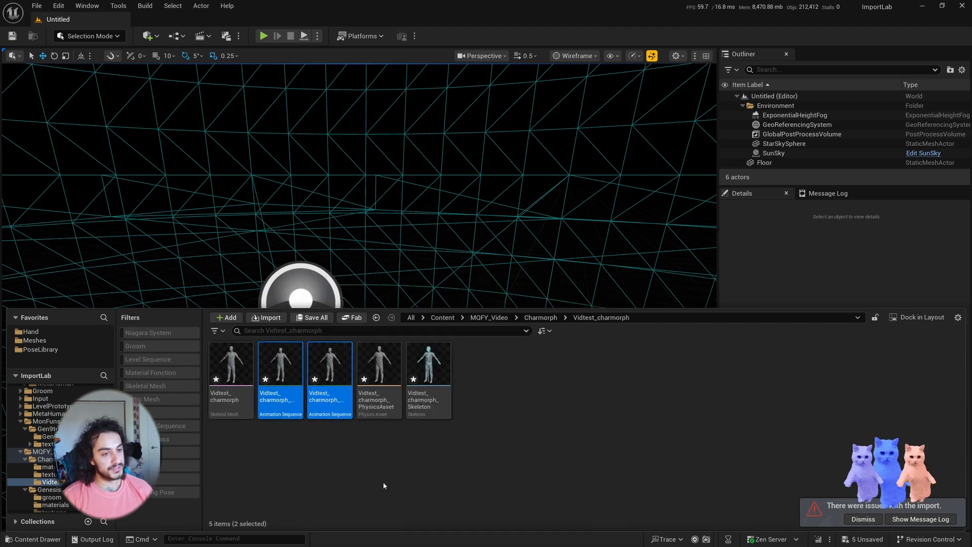
key("Delete")
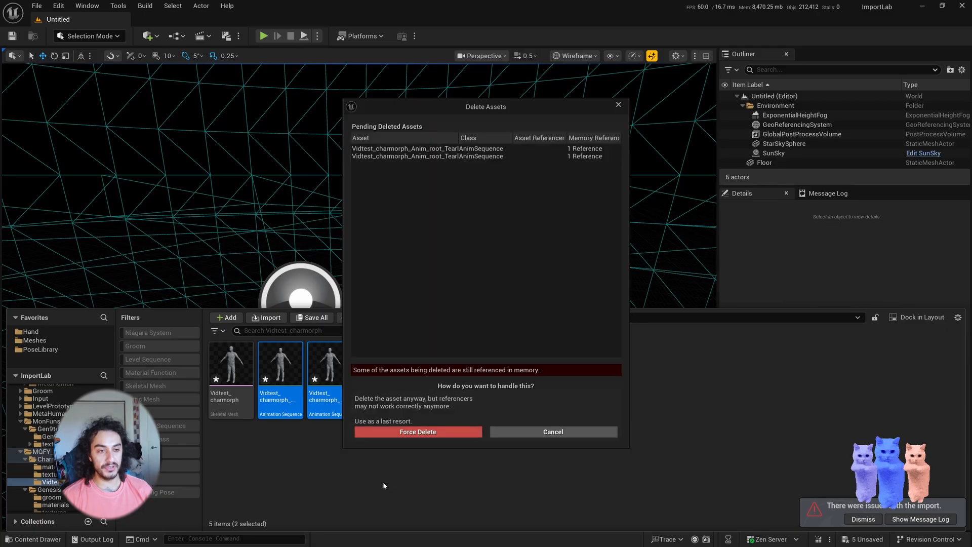
left_click(448, 432)
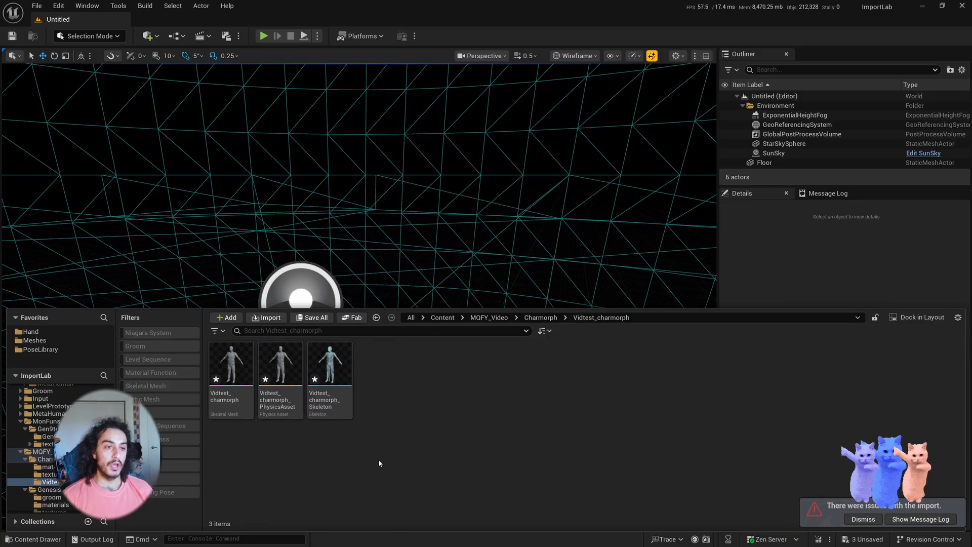
Step: Open the Vidtest_charmorph skeletal mesh and test the torso's deformation with the spine_02 bone
left_click(228, 378)
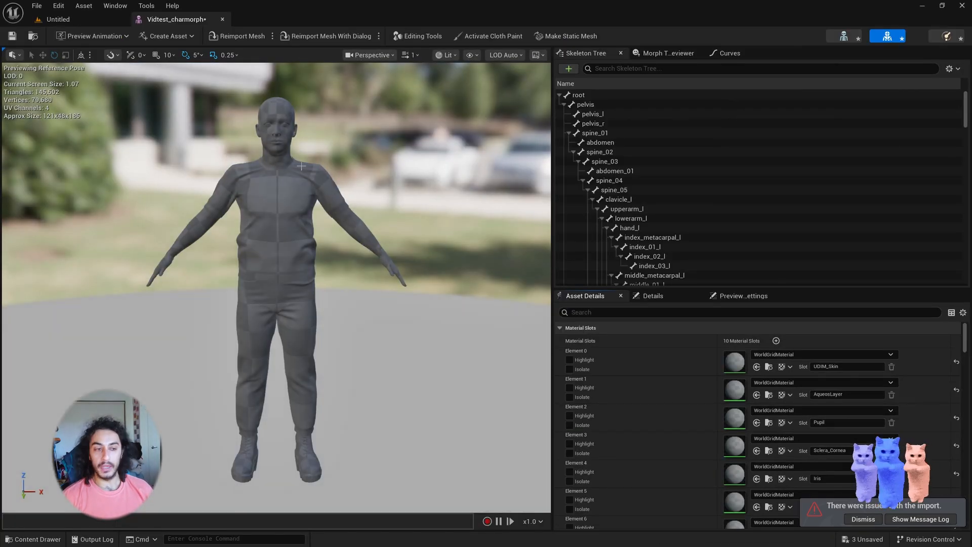
left_click_drag(301, 166, 329, 166)
left_click(599, 152)
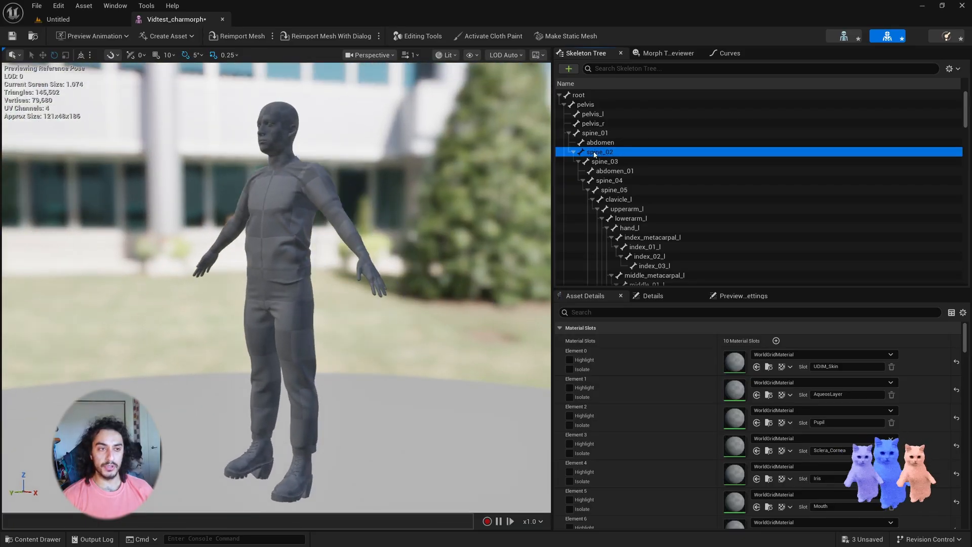
left_click_drag(303, 242, 425, 233)
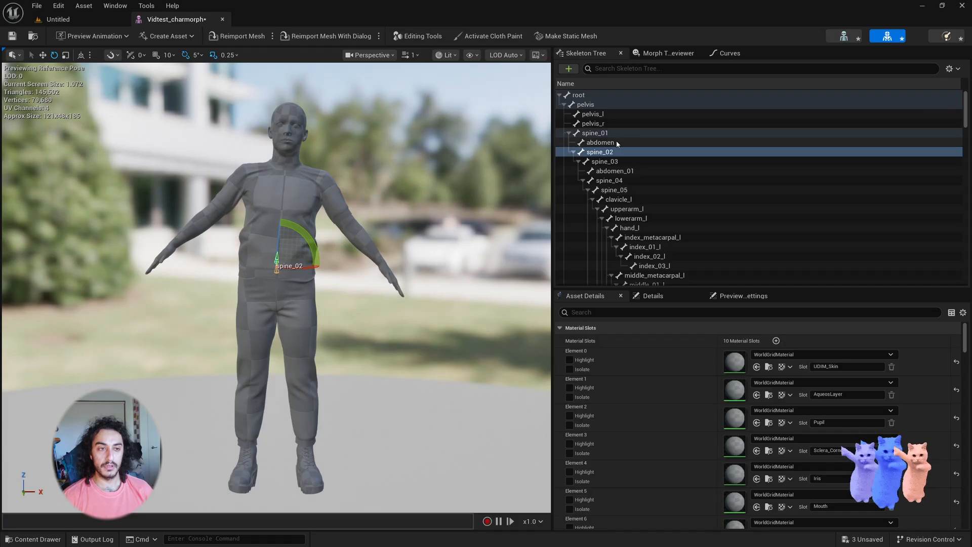
Step: Test the pelvis bone, collapse the spine_02 branch and rotate thigh_l to raise the left leg outward
left_click(583, 104)
mouse_move(323, 261)
left_mouse_down()
mouse_move(325, 289)
mouse_move(330, 256)
mouse_move(319, 263)
left_mouse_up()
left_click(573, 152)
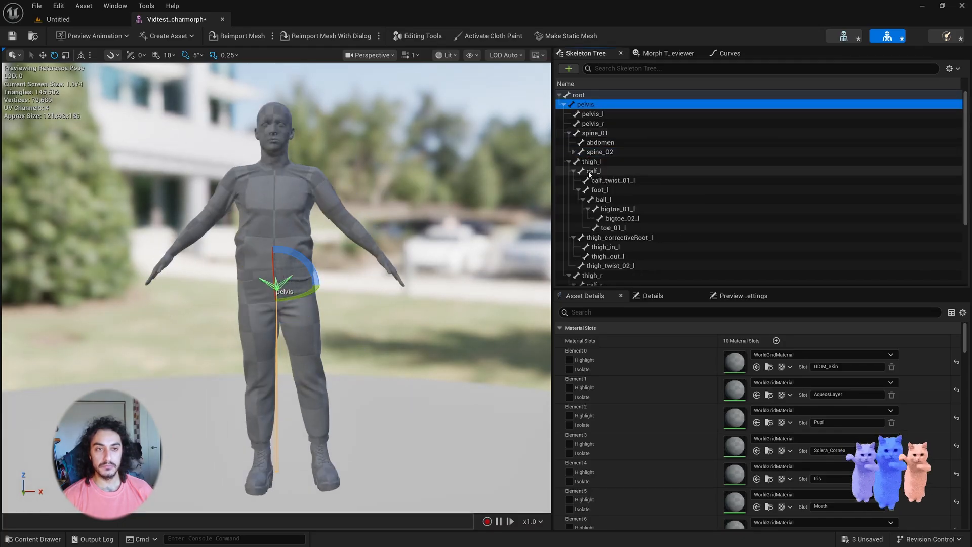
left_click(592, 161)
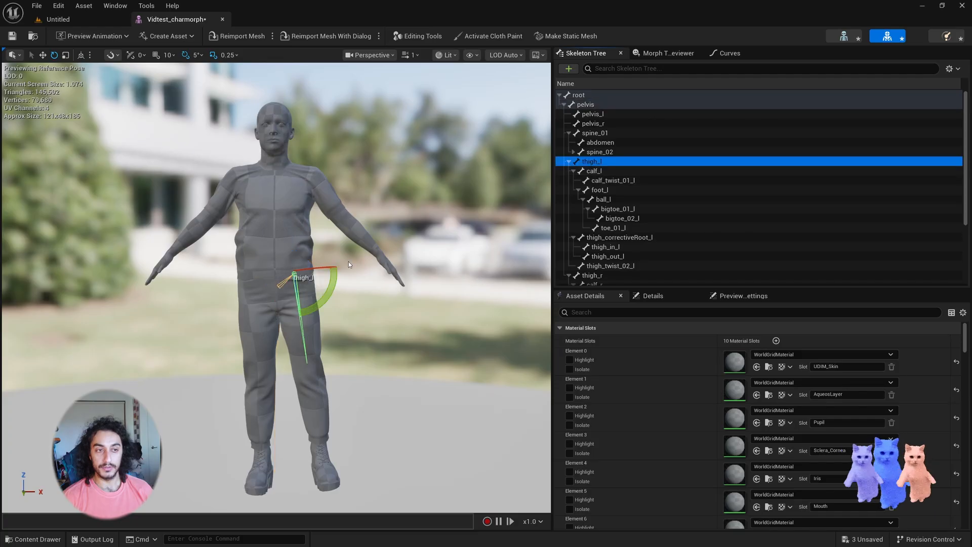
left_click_drag(329, 281, 431, 230)
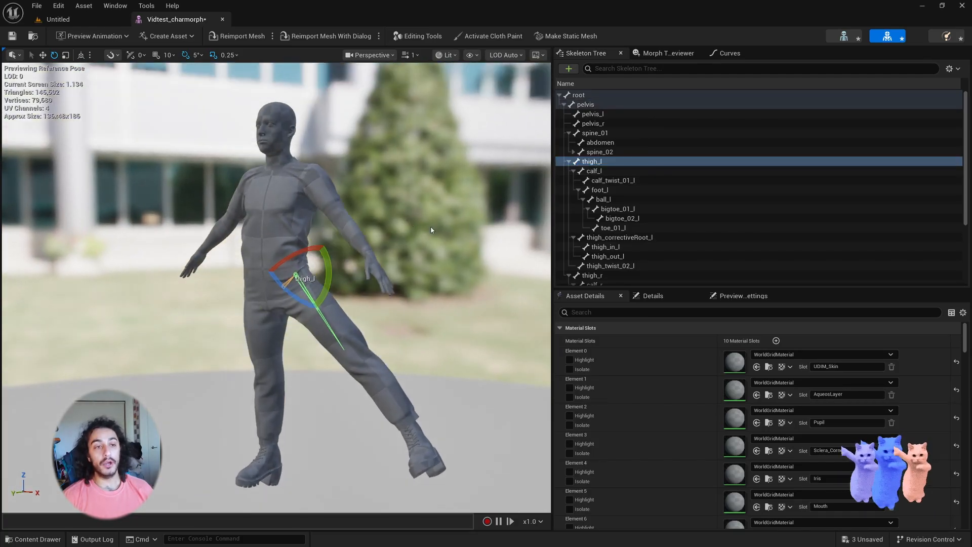
Step: Examine the prepared materials in the Charmorph materials folder and return to the Charmorph folder
key("ctrl+space")
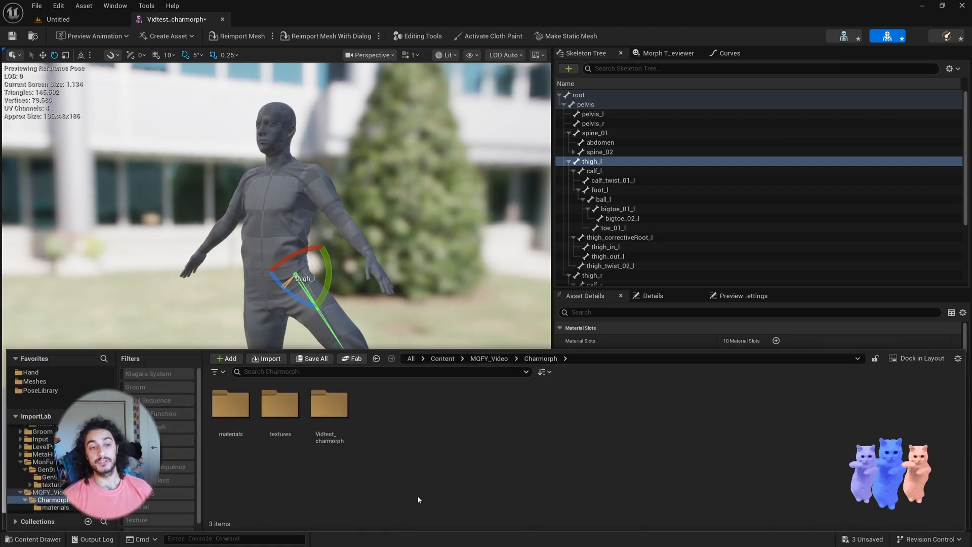
double_click(230, 405)
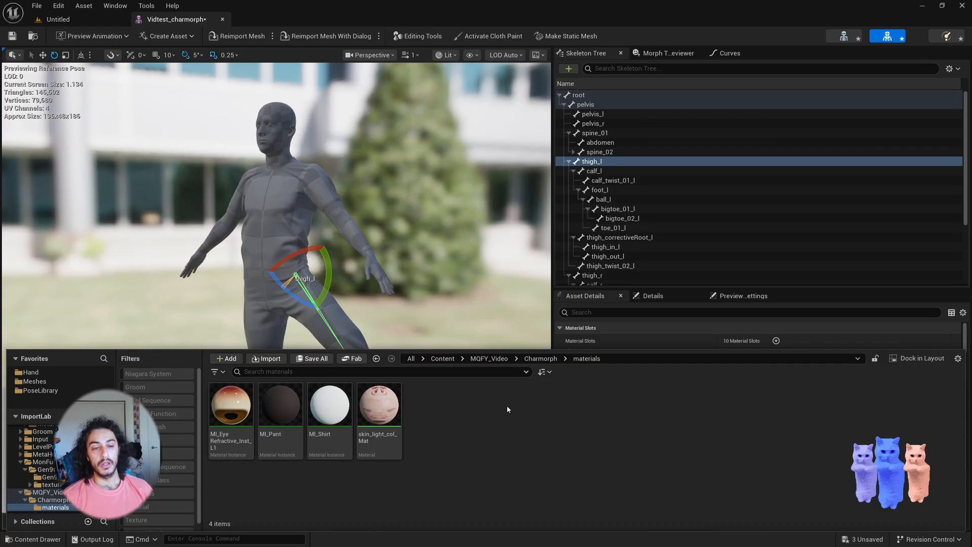
left_click(540, 358)
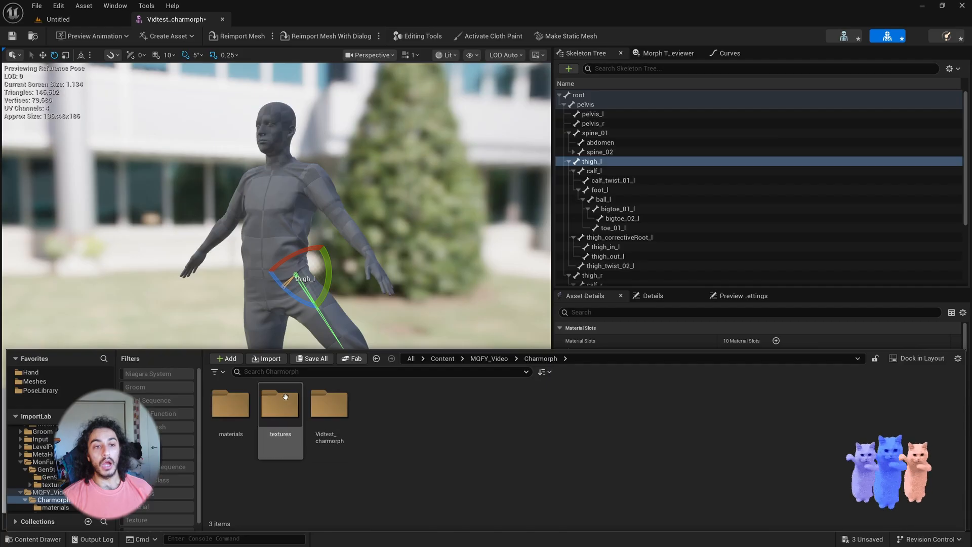
Step: Switch to File Explorer and look through the CharMorph Vitruvian 4K textures and the other open texture folders
key("alt+Tab")
key("alt+Tab")
key("alt+Tab")
key("alt+Tab")
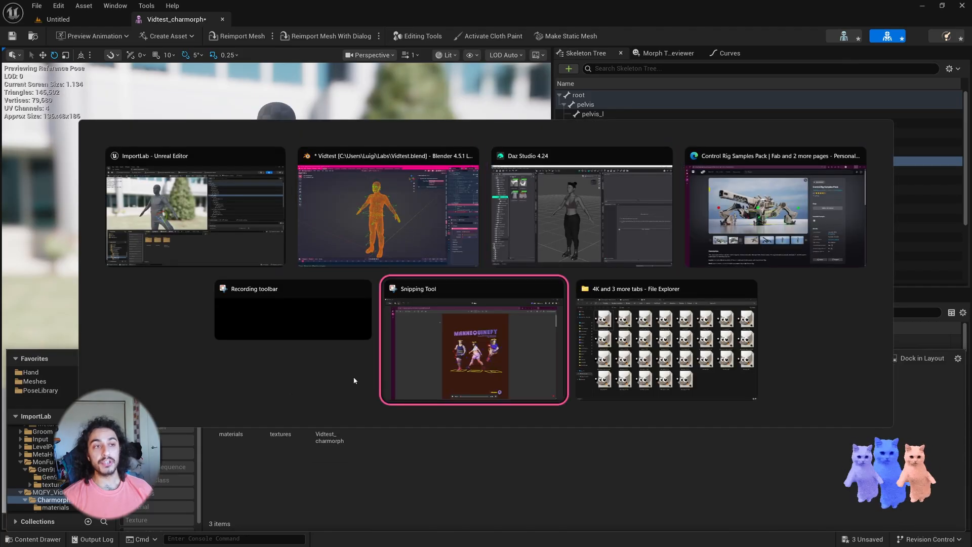
key("alt+Tab")
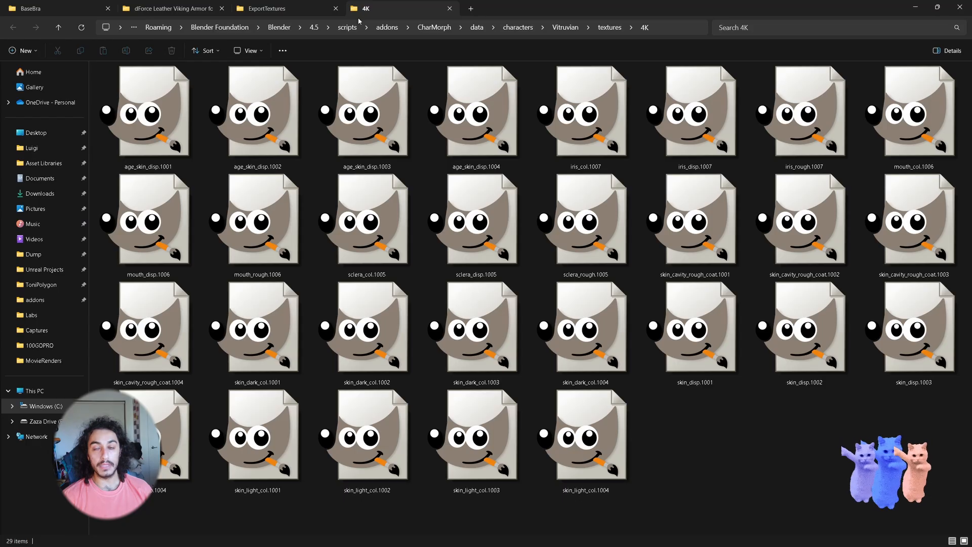
left_click(298, 13)
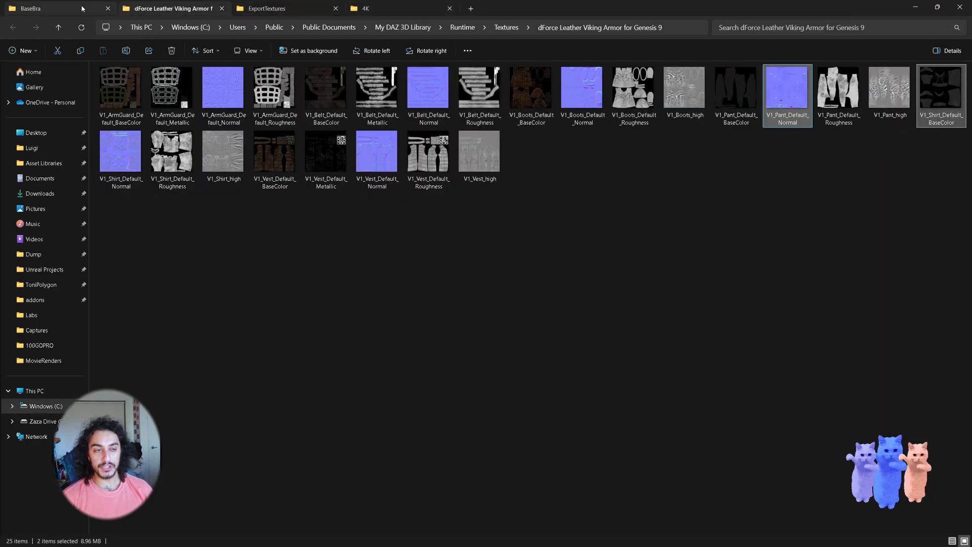
left_click(267, 8)
left_click(365, 8)
Step: Back in the Unreal Editor, open the skin_light_col texture docked in the main window, and return to the Charmorph folder
key("alt+Tab")
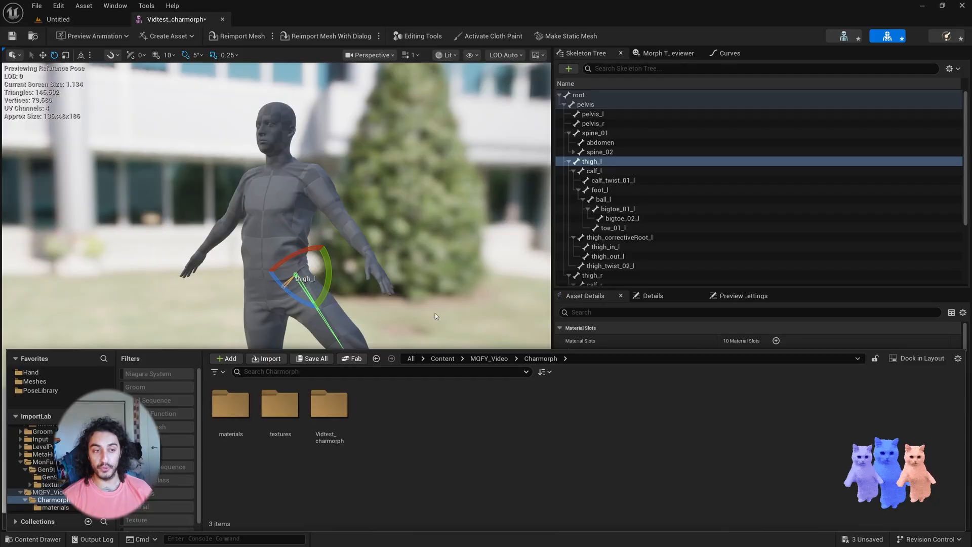
double_click(280, 408)
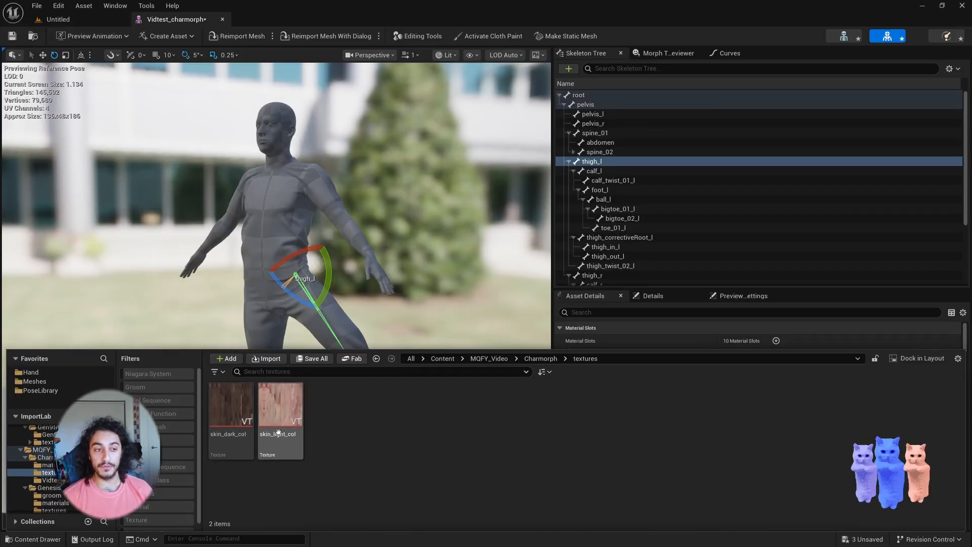
double_click(296, 420)
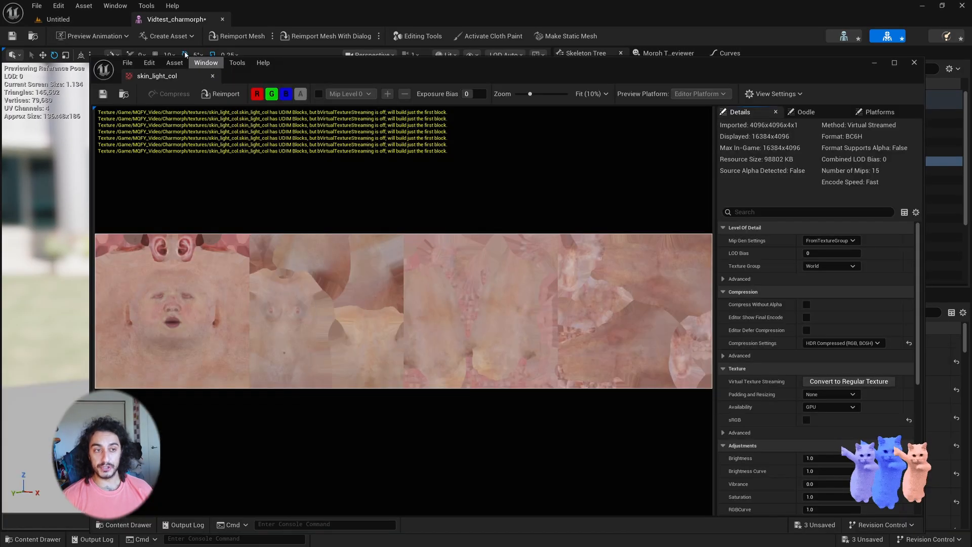
left_click_drag(162, 78, 182, 19)
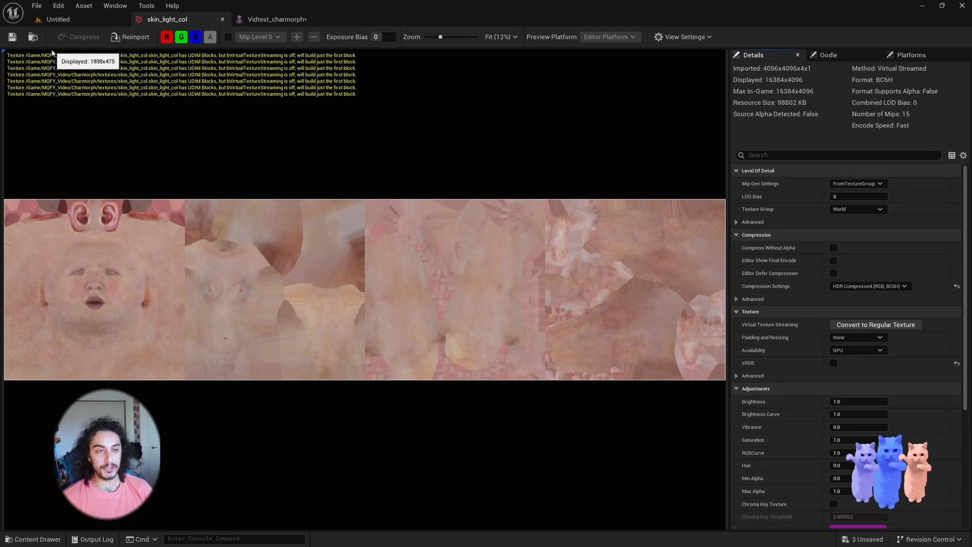
key("ctrl+space")
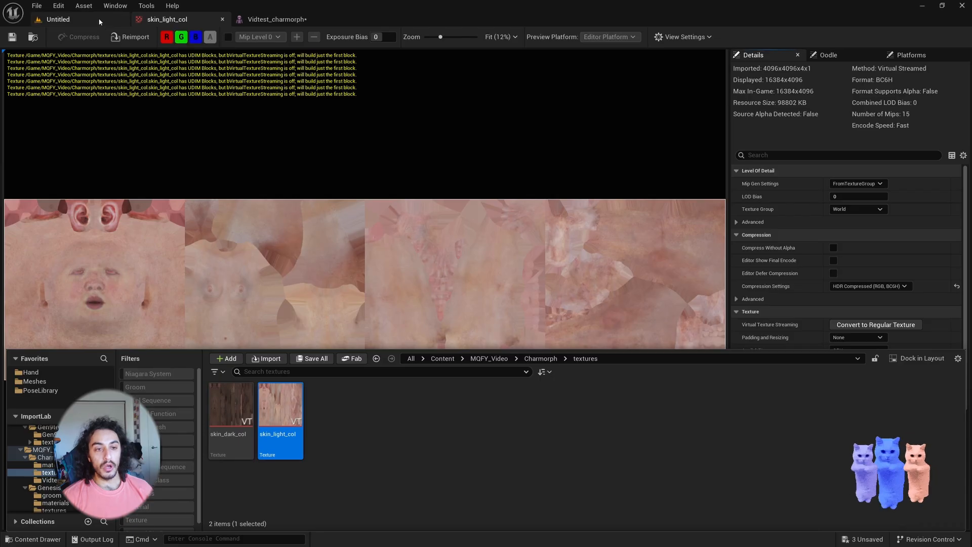
left_click(541, 358)
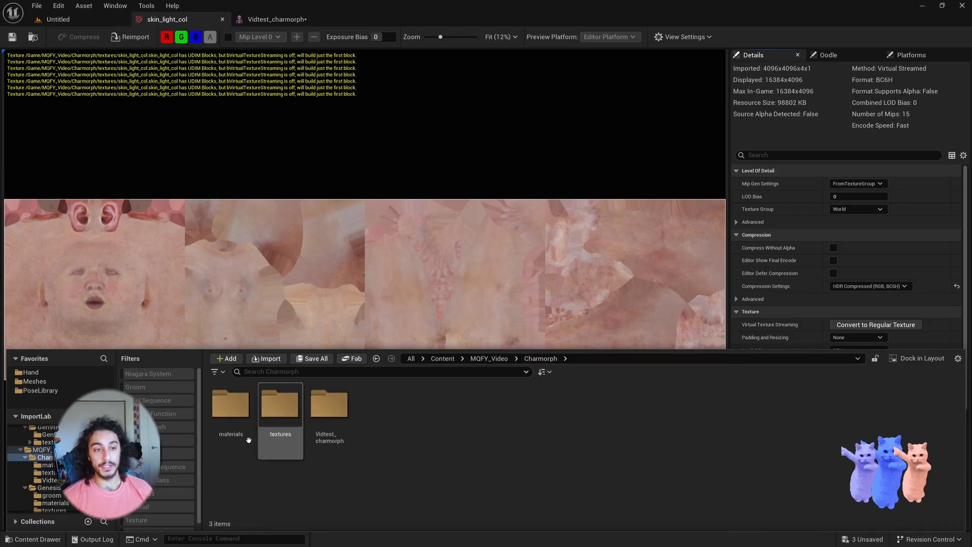
Step: Open skin_light_col_Mat from the Charmorph materials folder to view how its texture feeds the material graph
double_click(232, 422)
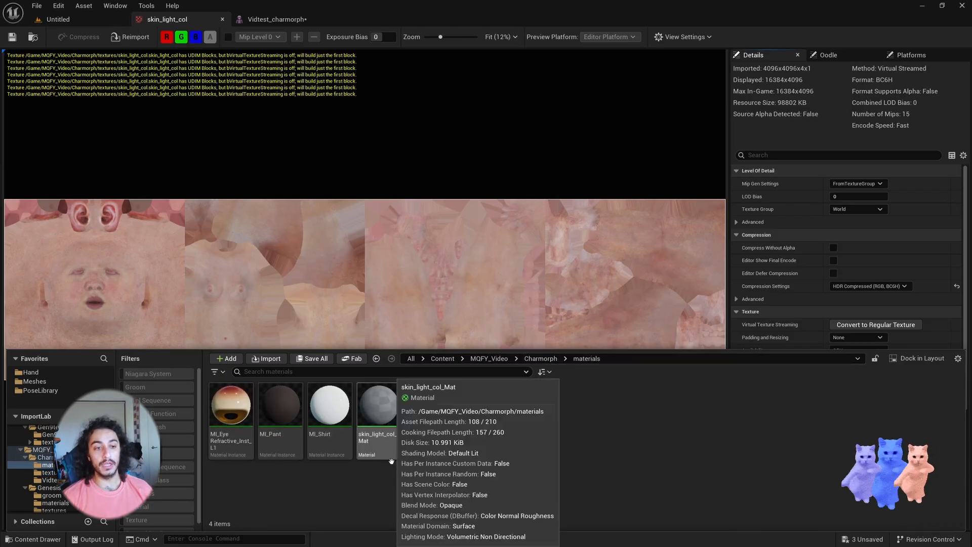
left_click(385, 422)
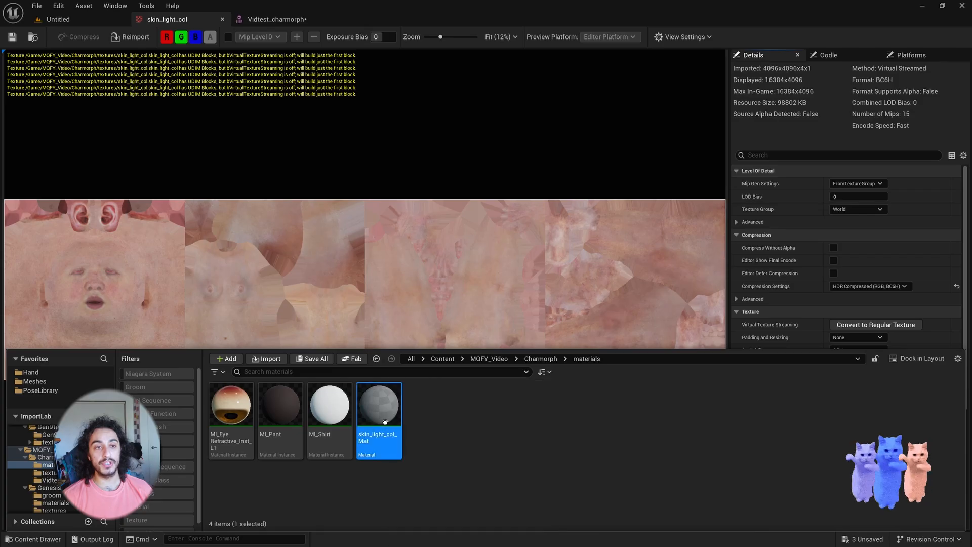
double_click(385, 422)
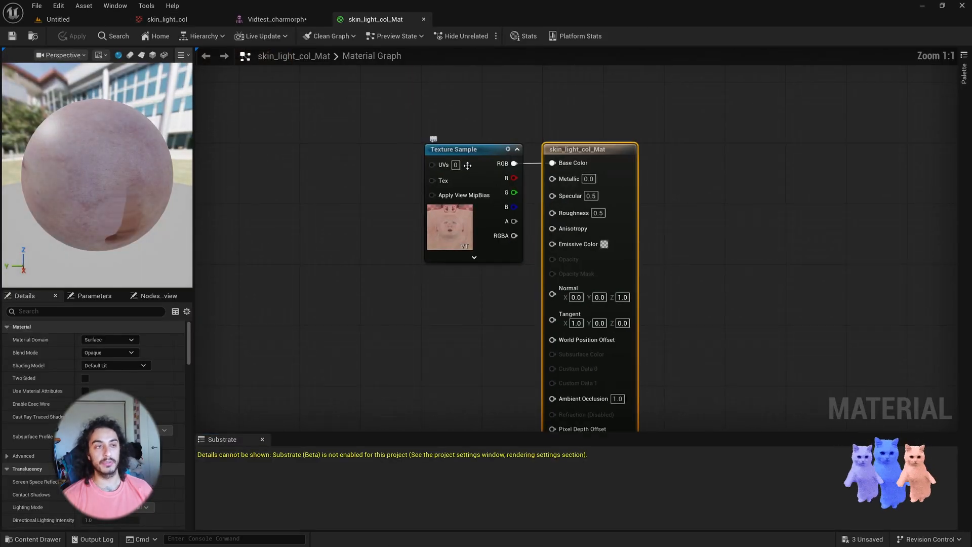
Step: Assign skin_light_col_Mat to the UDIM_Skin slot of the Vidtest_charmorph skeletal mesh and view the head up close
key("ctrl+space")
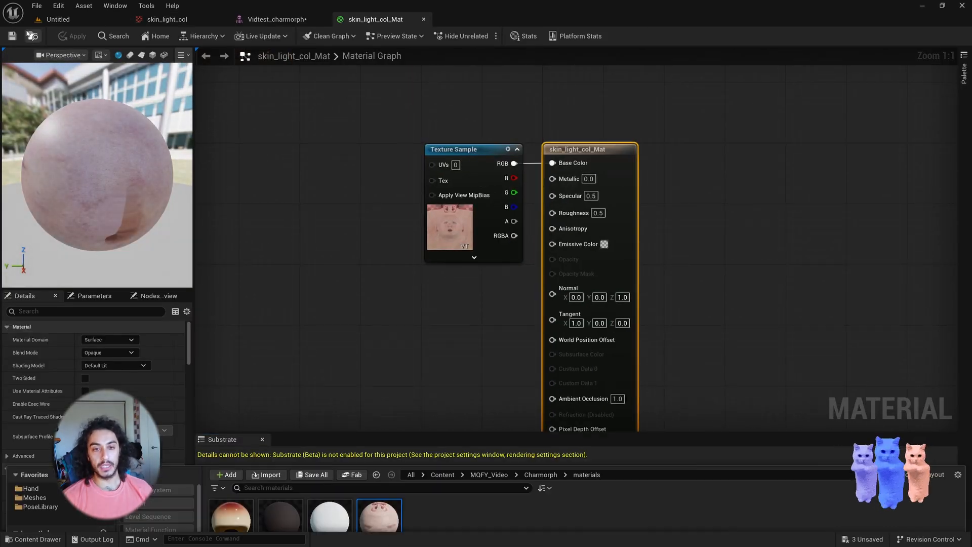
left_click(277, 19)
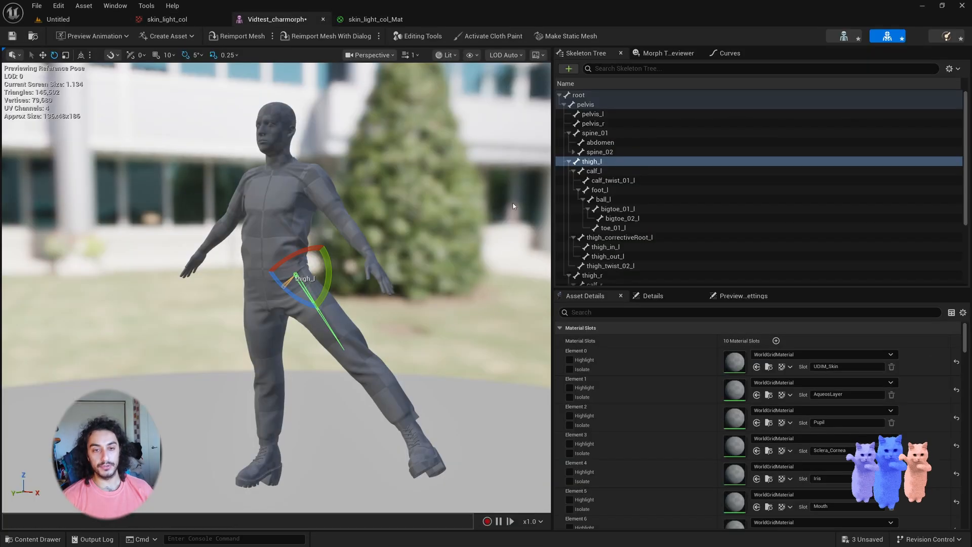
left_click(756, 367)
scroll(276, 288, "up", 5)
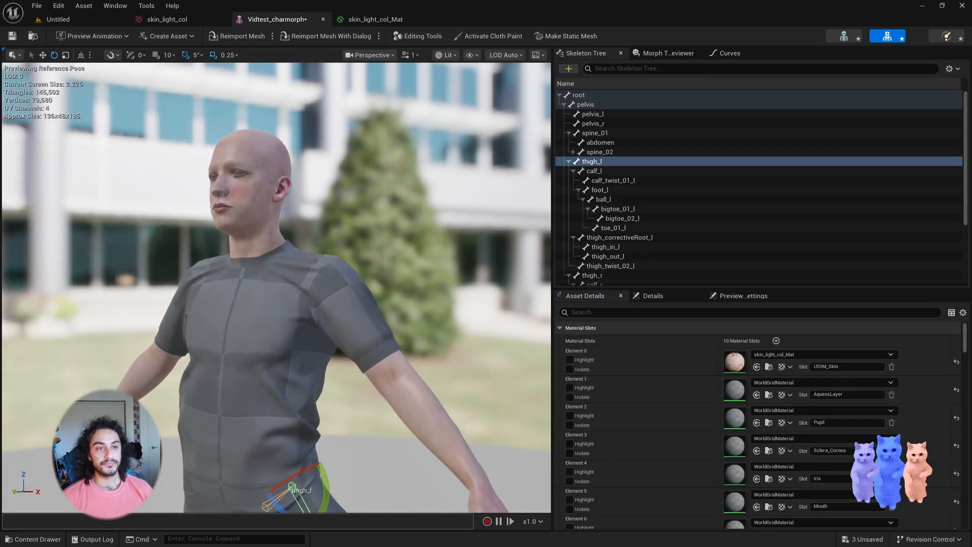
mouse_move(277, 288)
right_mouse_down()
mouse_move(304, 283)
mouse_move(276, 288)
right_mouse_up()
right_click_drag(278, 182, 278, 182)
Step: Assign MI_EyeRefractive_Inst_L1 to the AqueosLayer, Pupil, Sclera_Cornea and Iris slots and inspect the character's eyes
key("ctrl+space")
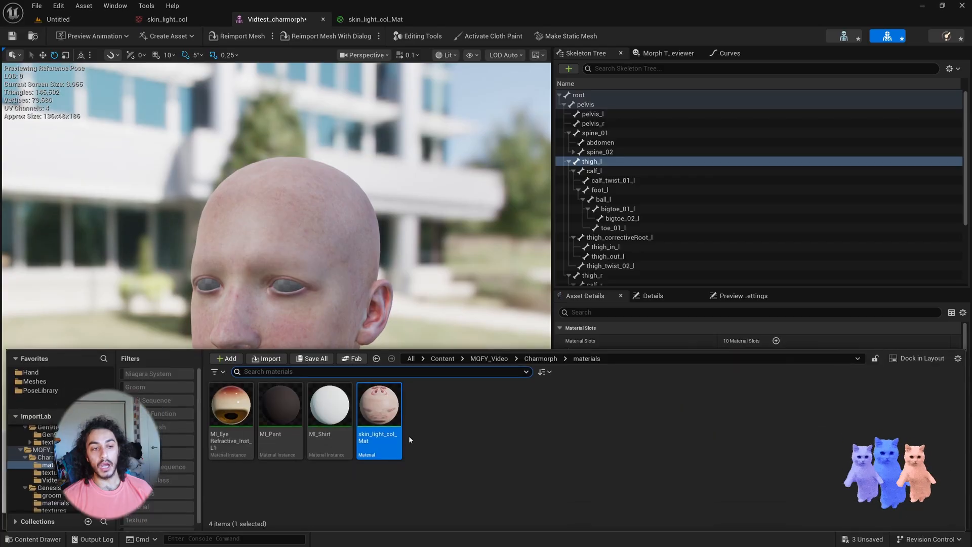
left_click(232, 408)
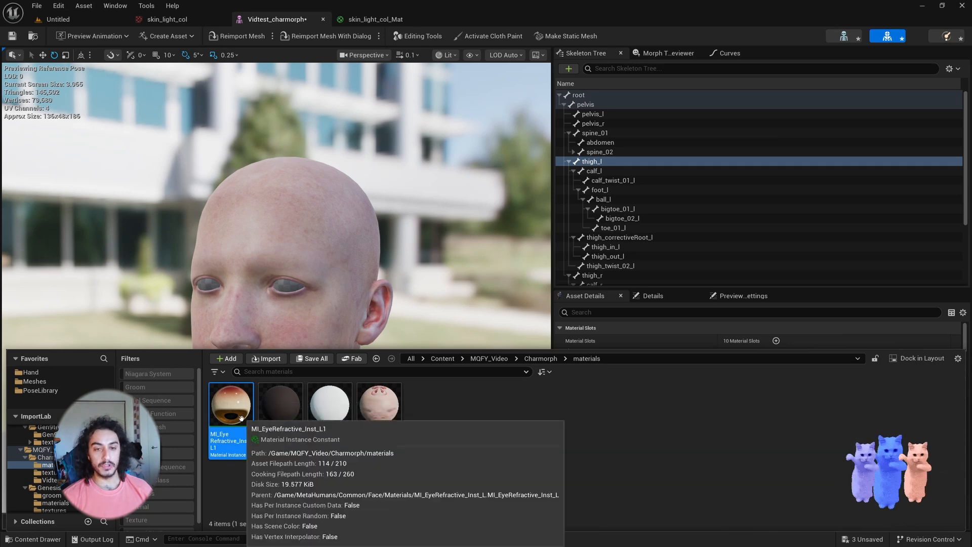
left_click_drag(241, 418, 750, 394)
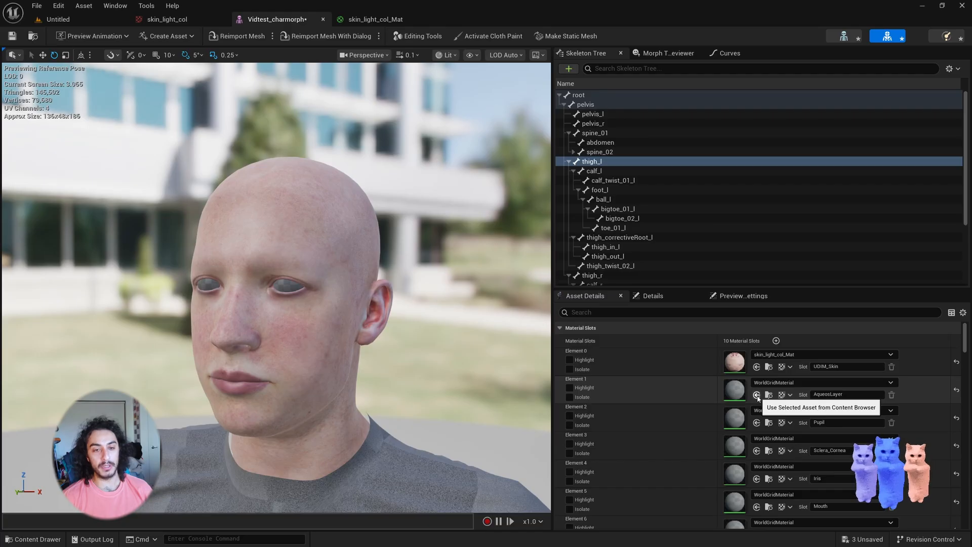
left_click(756, 424)
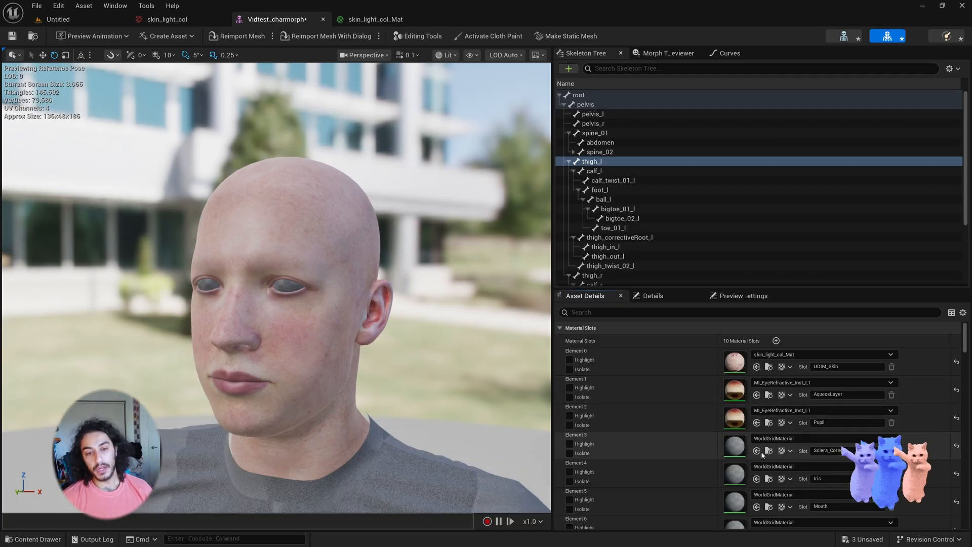
left_click(756, 451)
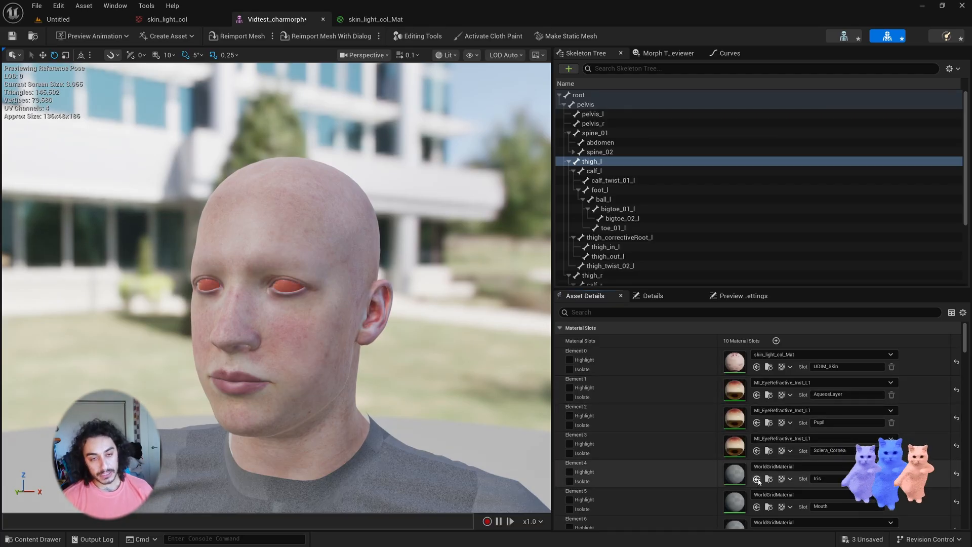
scroll(785, 489, "down", 1)
scroll(760, 459, "up", 1)
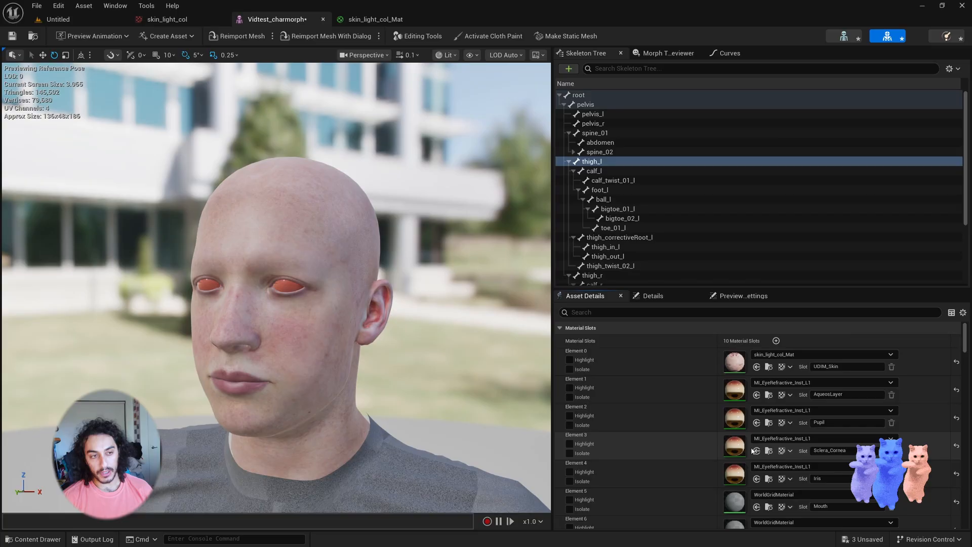
left_click_drag(301, 285, 291, 286)
left_click(297, 286)
right_click_drag(297, 285, 288, 276)
Step: Switch to Blender and select the cm_vitruvian.001 body mesh, with its head and eyes in close view
key("alt+Tab")
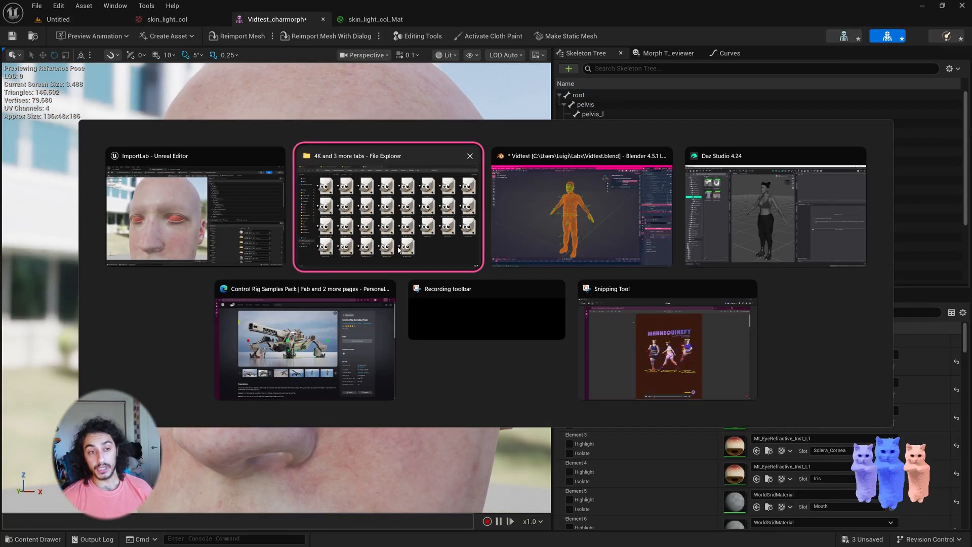
key("Escape")
key("alt+Tab")
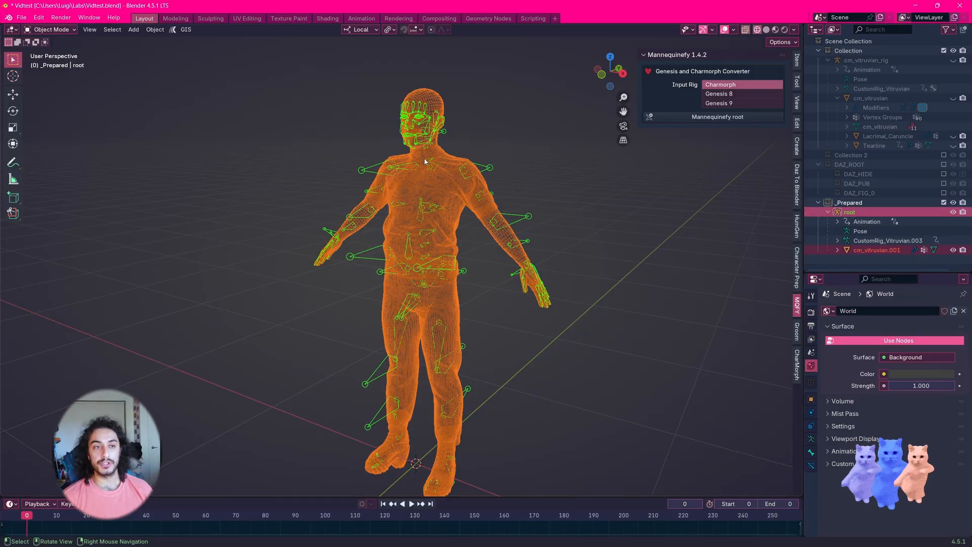
left_click(424, 161)
scroll(352, 153, "up", 5)
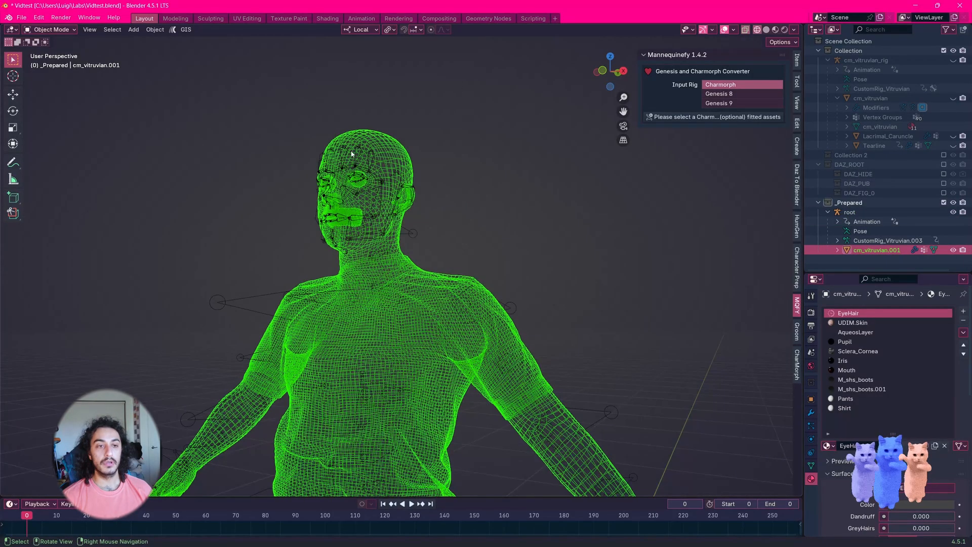
scroll(351, 154, "up", 1)
middle_click_drag(340, 127, 334, 197, "shift")
scroll(334, 197, "up", 6)
scroll(394, 265, "down", 1)
mouse_move(422, 278)
middle_mouse_down("shift")
mouse_move(405, 138)
mouse_move(430, 265)
middle_mouse_up("shift")
scroll(424, 265, "up", 1)
Step: Show the UV maps of cm_vitruvian.001 and make Game_Pack the active one
left_click(812, 466)
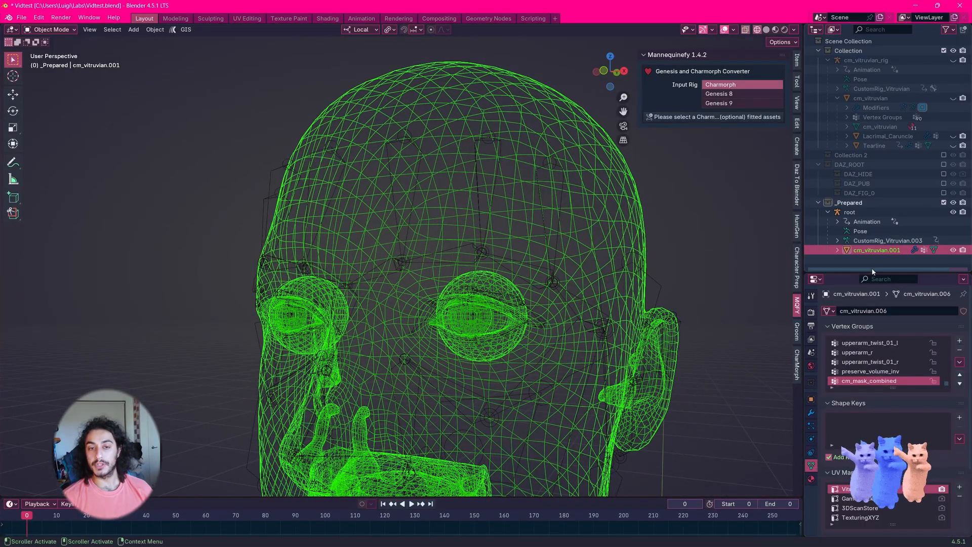
left_click_drag(872, 269, 871, 161)
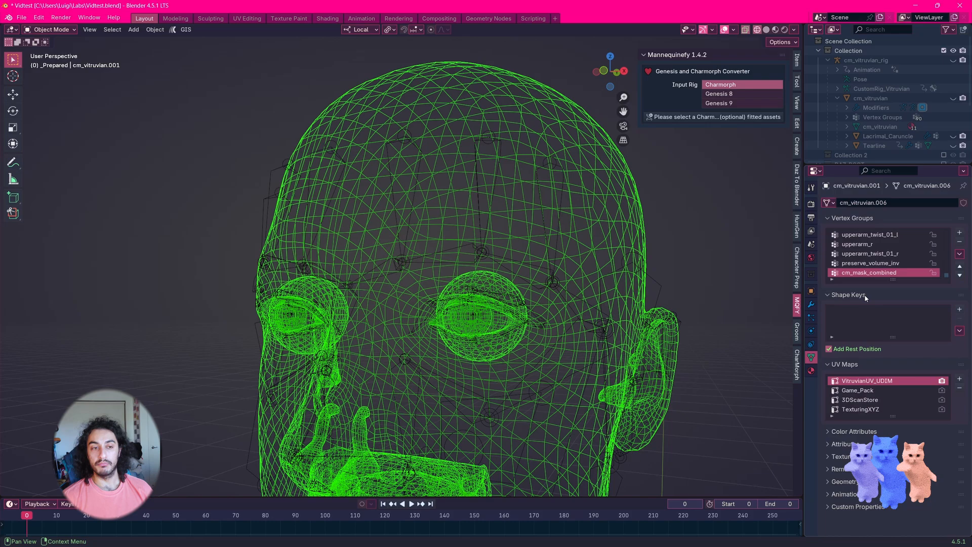
left_click(866, 394)
mouse_move(393, 260)
middle_mouse_down()
mouse_move(416, 286)
mouse_move(400, 247)
middle_mouse_up()
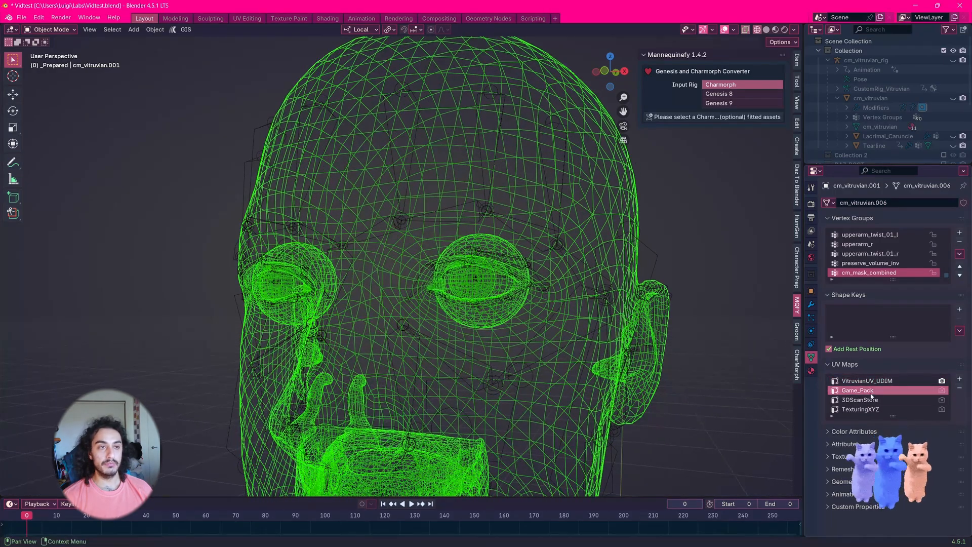
Step: In the UV Editing workspace, edit the body mesh, select all geometry linked to the head and hide it
left_click(246, 18)
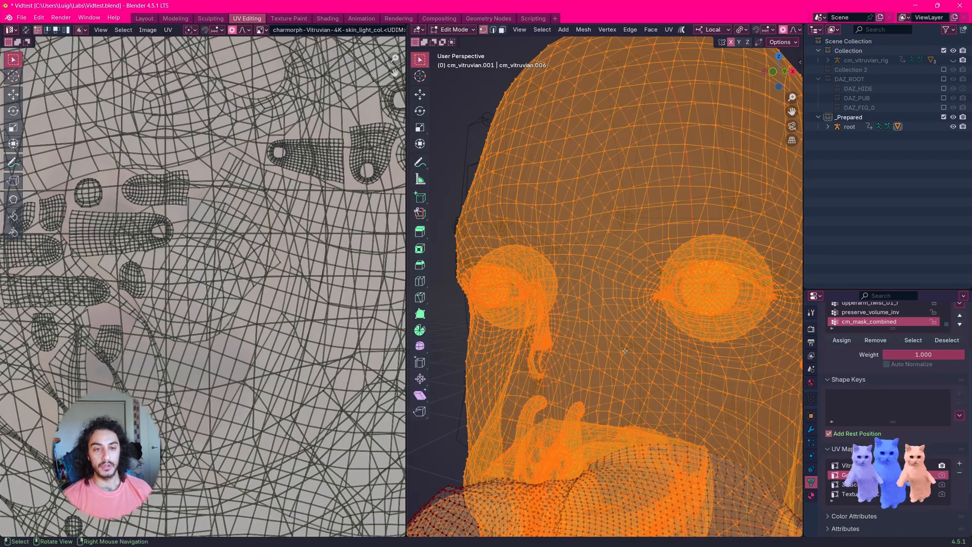
scroll(625, 350, "down", 4)
key("Tab")
scroll(658, 318, "down", 2)
middle_click_drag(619, 320, 613, 308)
scroll(613, 308, "up", 3)
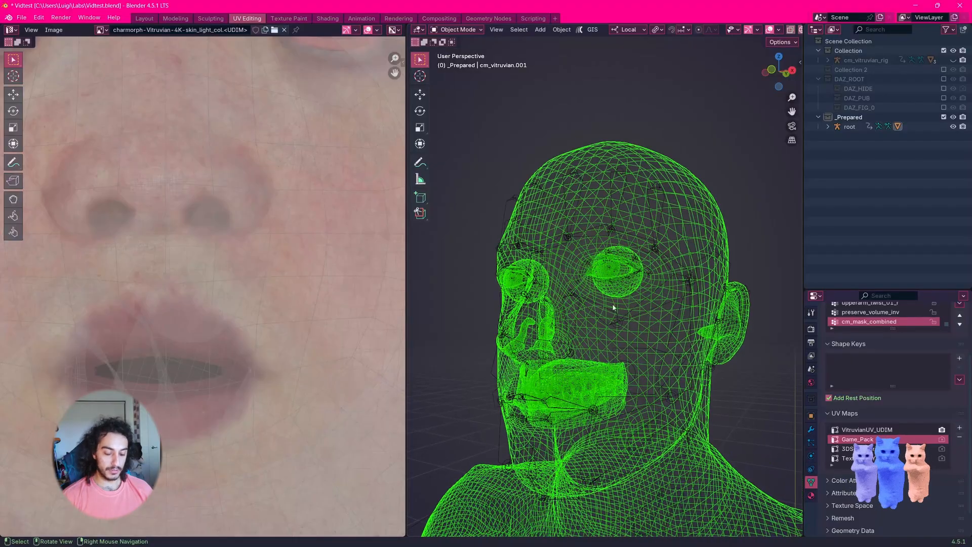
key("Tab")
left_click(707, 192)
key("ctrl+l")
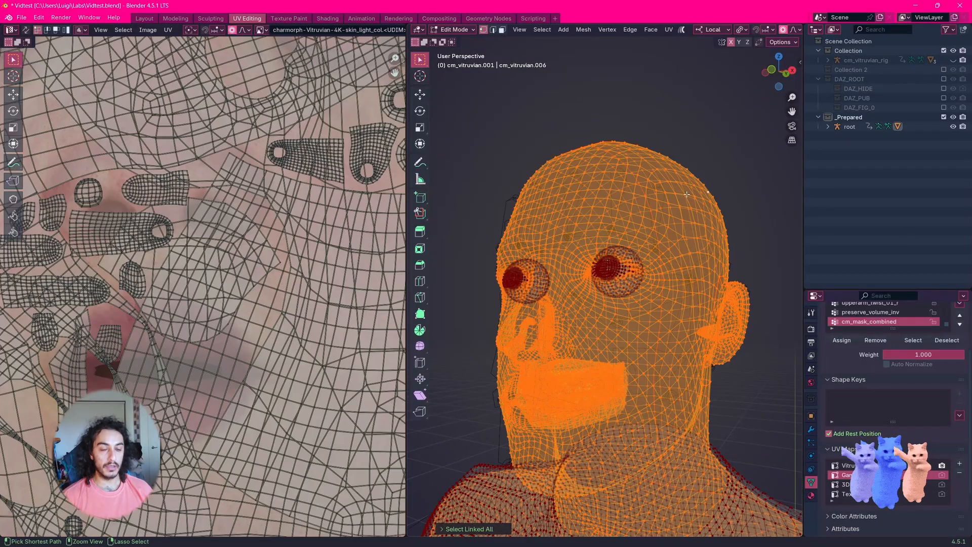
key("h")
Step: Select both eyeballs and compare their UV layouts in the VitruvianUV_UDIM and Game_Pack maps
key("b")
left_click_drag(471, 228, 716, 309)
scroll(168, 180, "up", 2)
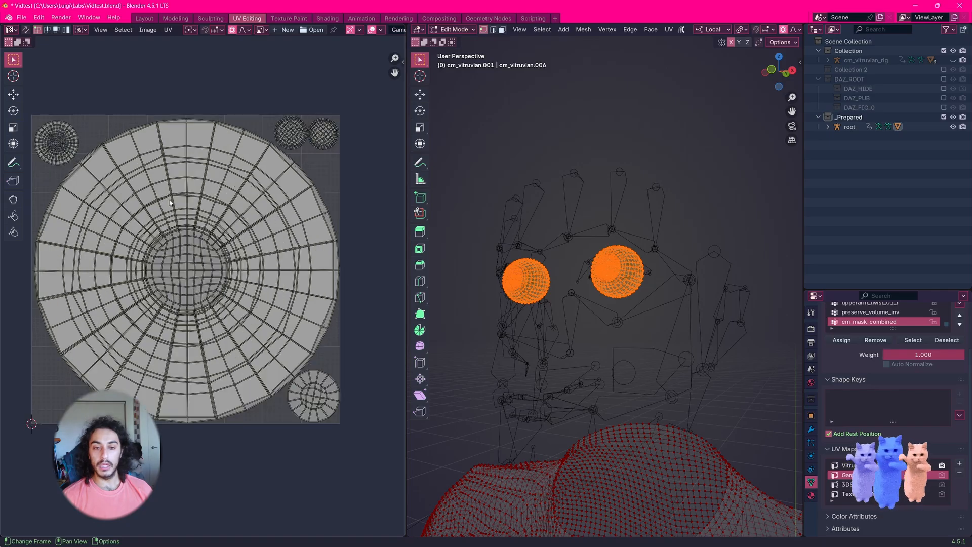
key("h")
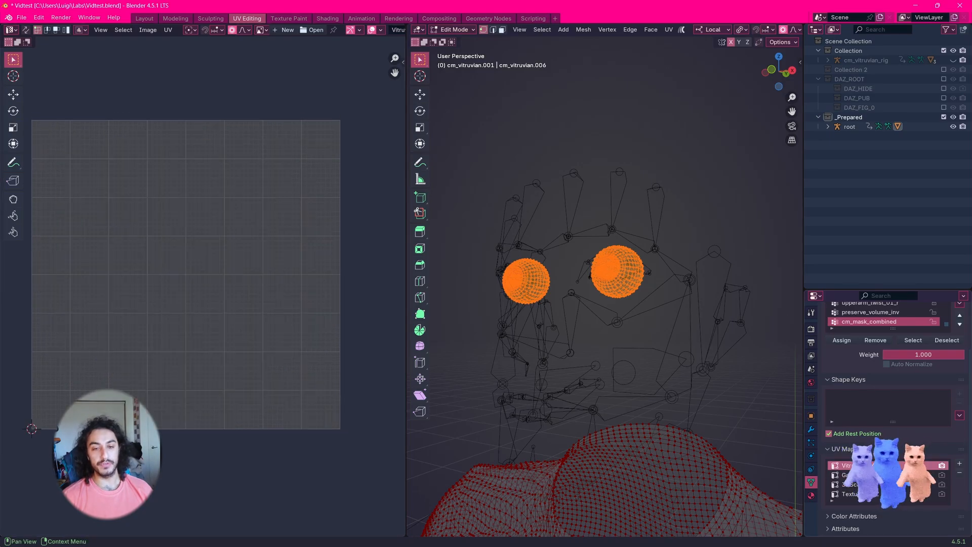
key("alt+h")
middle_click_drag(486, 263, 503, 251)
Step: Separate the selected eyeballs into their own mesh object and leave mesh editing
key("p")
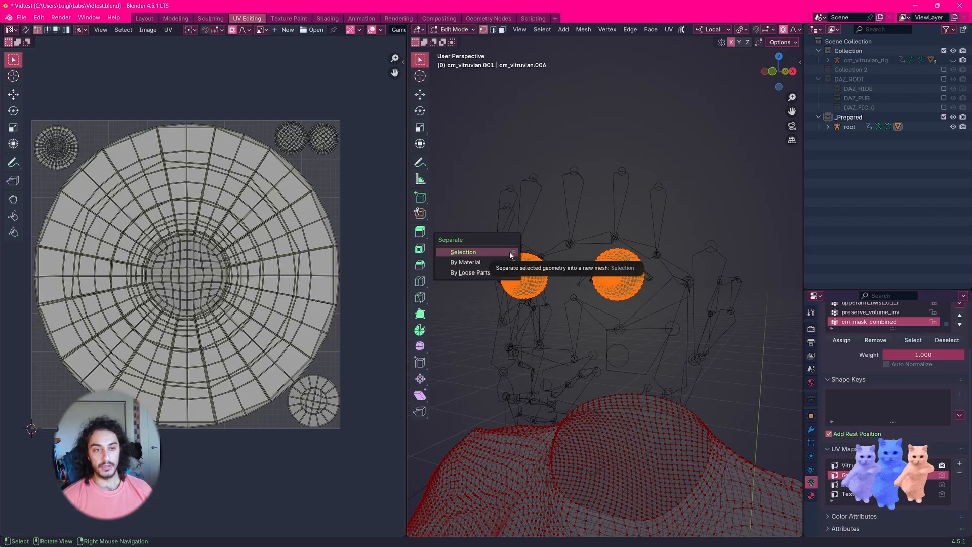
left_click(509, 251)
key("Tab")
Step: Hide the body mesh, select the separated eyeballs and check their Game_Pack UV layout in mesh editing
left_click(582, 221)
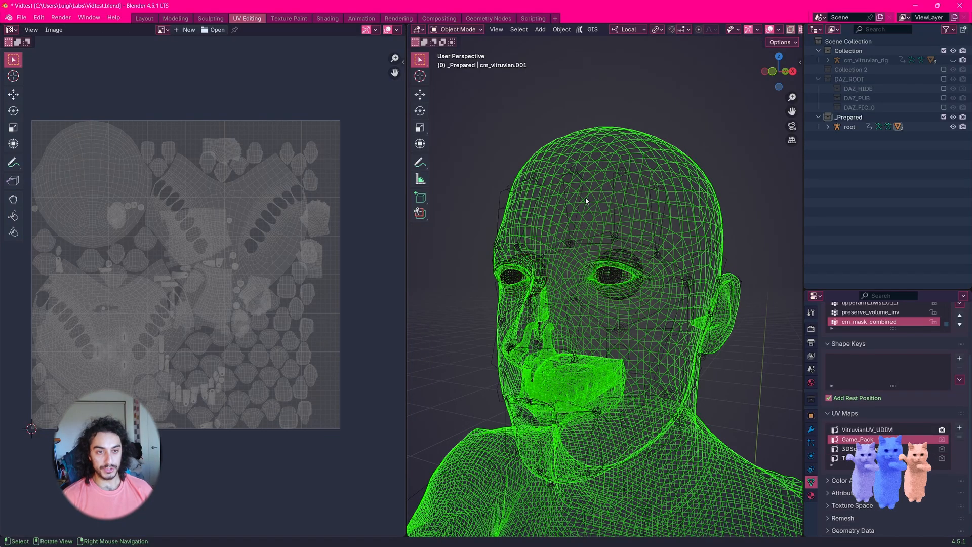
key("h")
left_click(617, 253)
key("Tab")
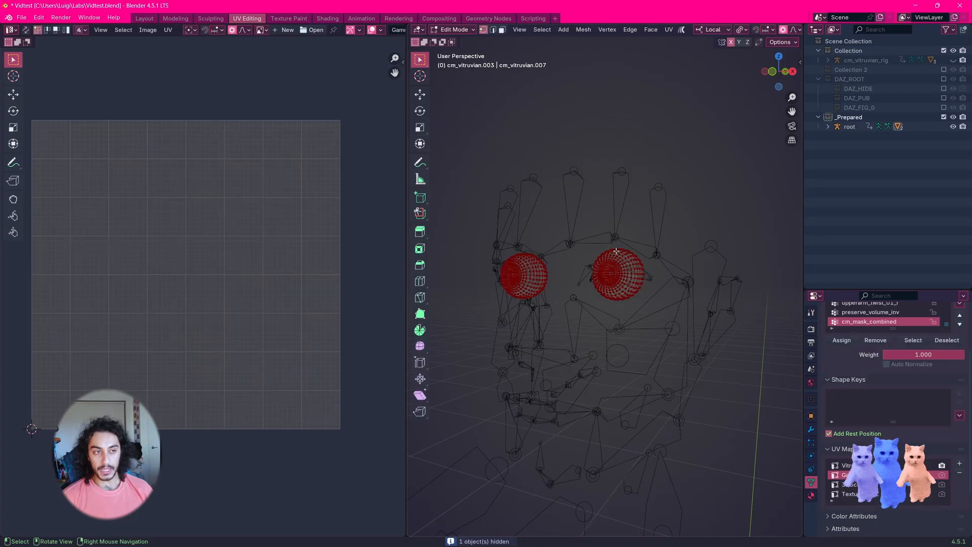
key("a")
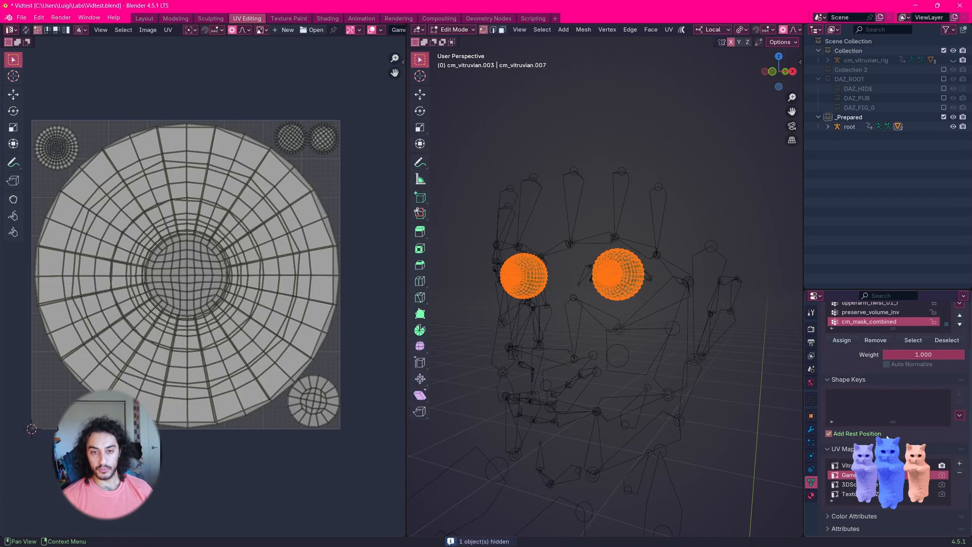
key("Tab")
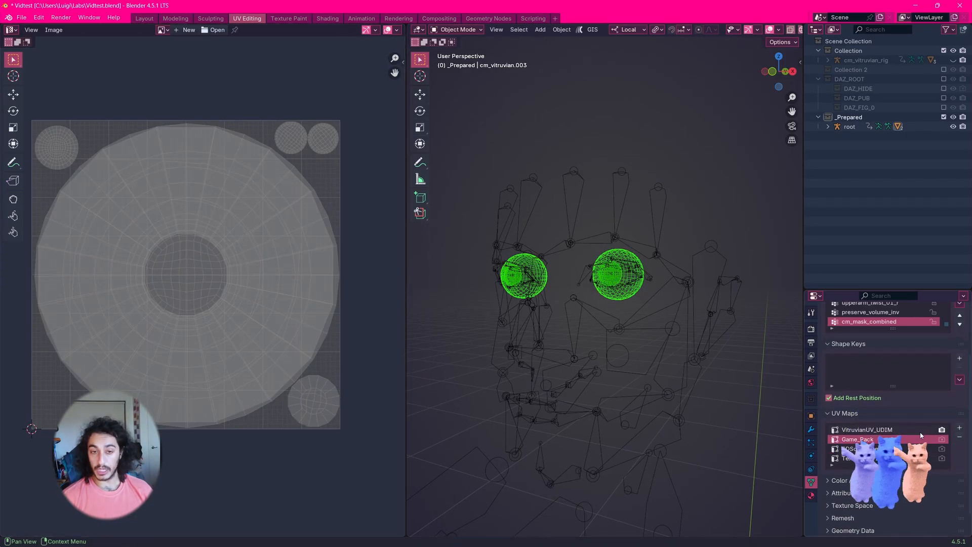
Step: Copy the VitruvianUV_UDIM map name, and remove the eyeballs' VitruvianUV_UDIM, 3DScanStore and TexturingXYZ UV maps, keeping Game_Pack
double_click(906, 430)
key("ctrl+c")
key("Escape")
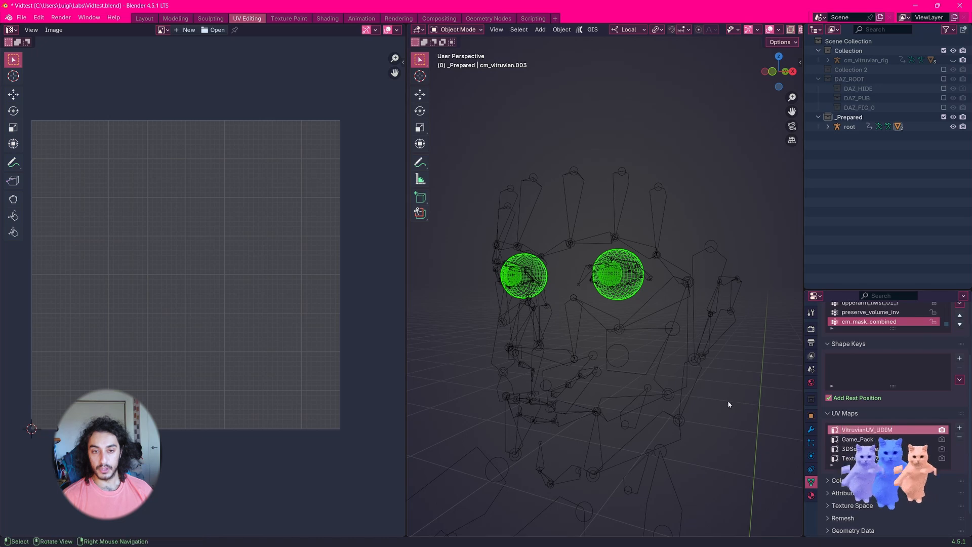
left_click(960, 437)
left_click(898, 439)
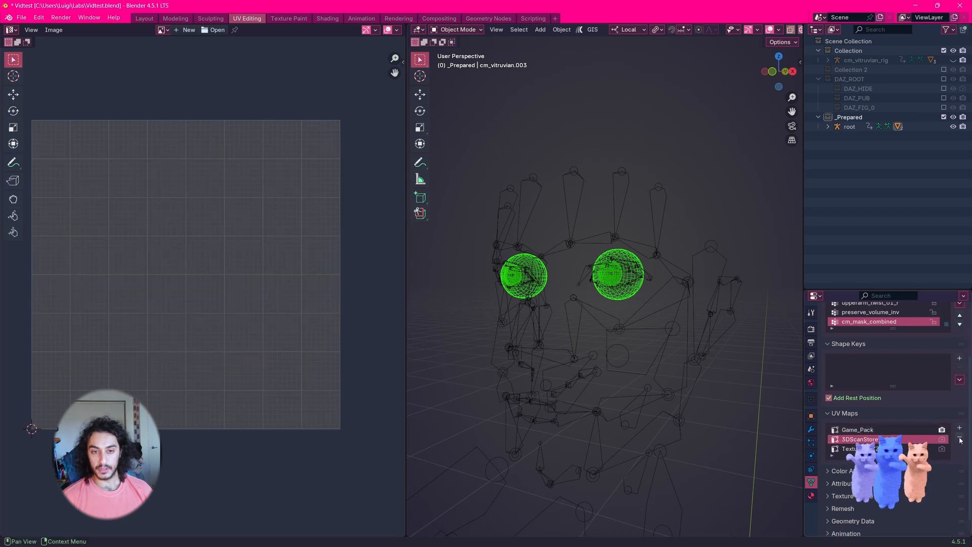
left_click(960, 437)
left_click(959, 437)
key("ctrl+z")
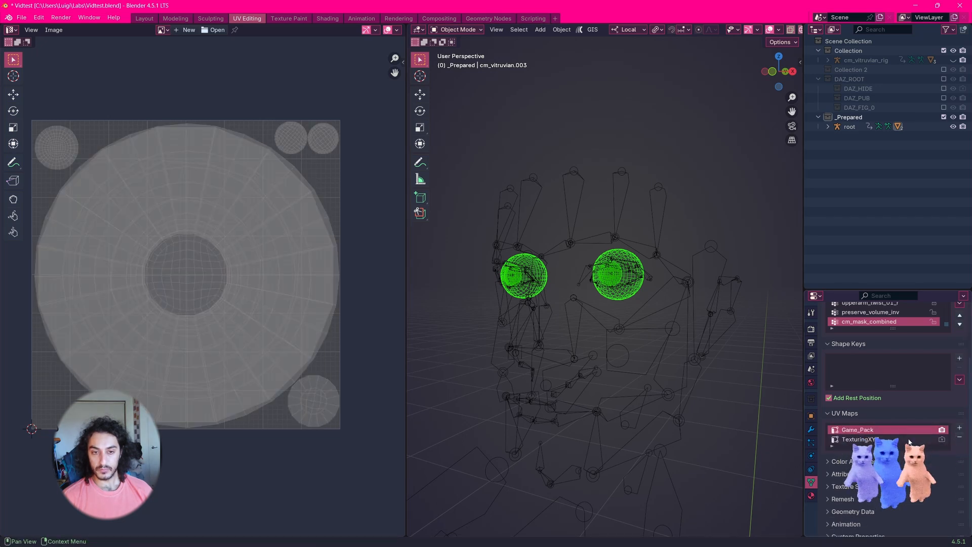
left_click(909, 440)
left_click(960, 437)
Step: Rename the eyeballs' Game_Pack UV map to VitruvianUV_UDIM using the copied name
double_click(877, 430)
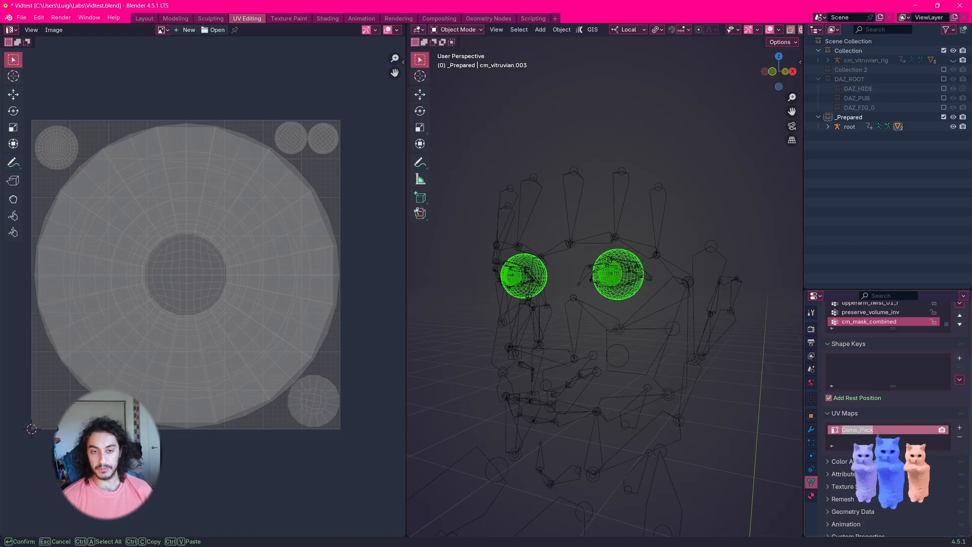
key("ctrl+v")
key("Return")
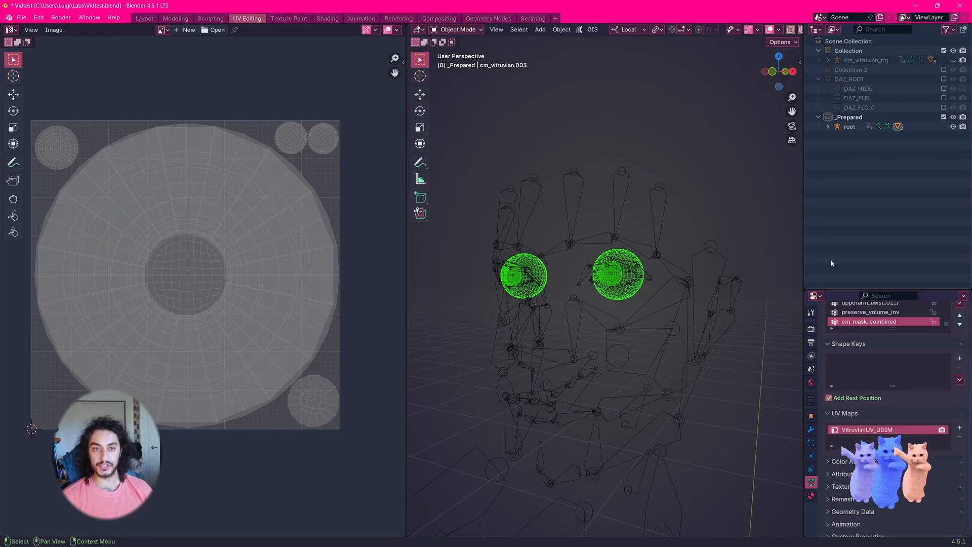
Step: Unhide the body mesh cm_vitruvian.001 under root and join the separated eyeballs into it
left_click(828, 127)
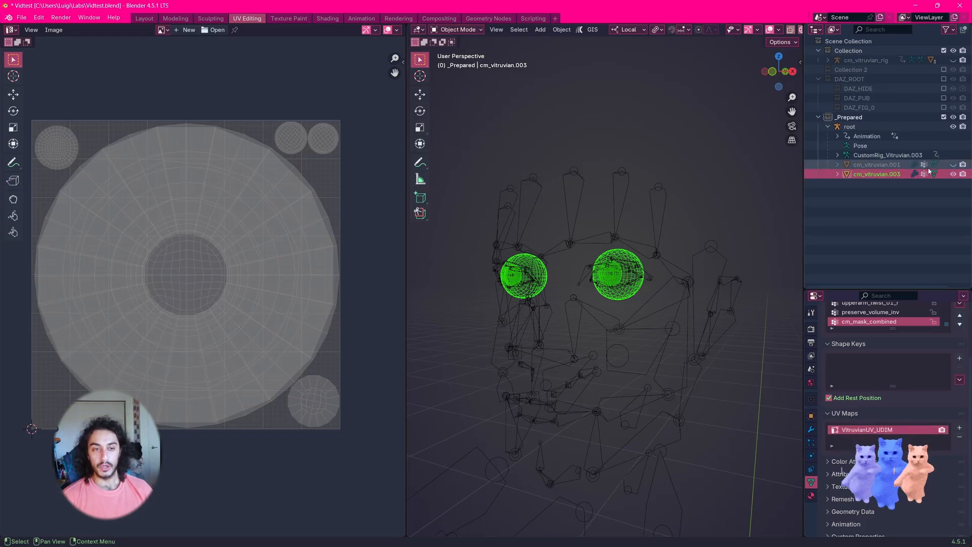
left_click(953, 165)
left_click(882, 165, "ctrl")
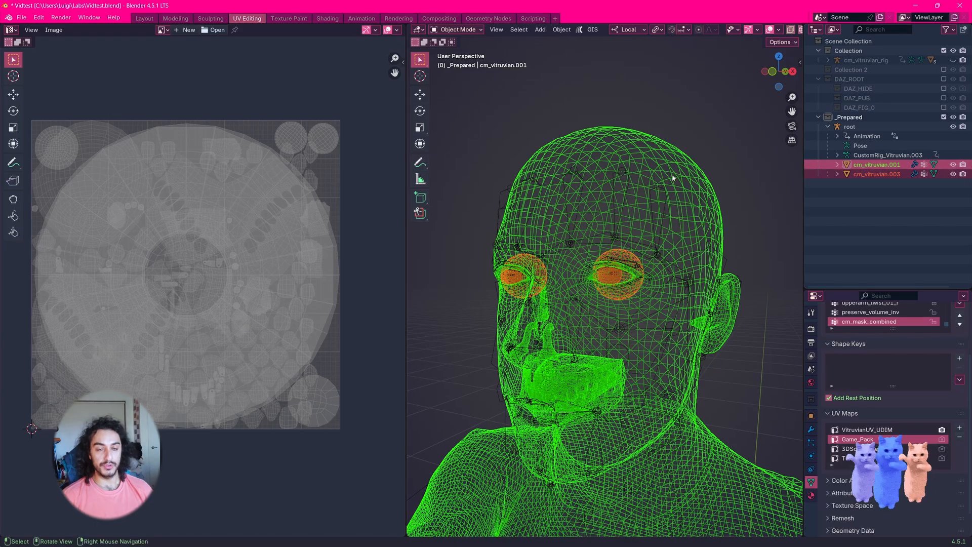
key("ctrl+j")
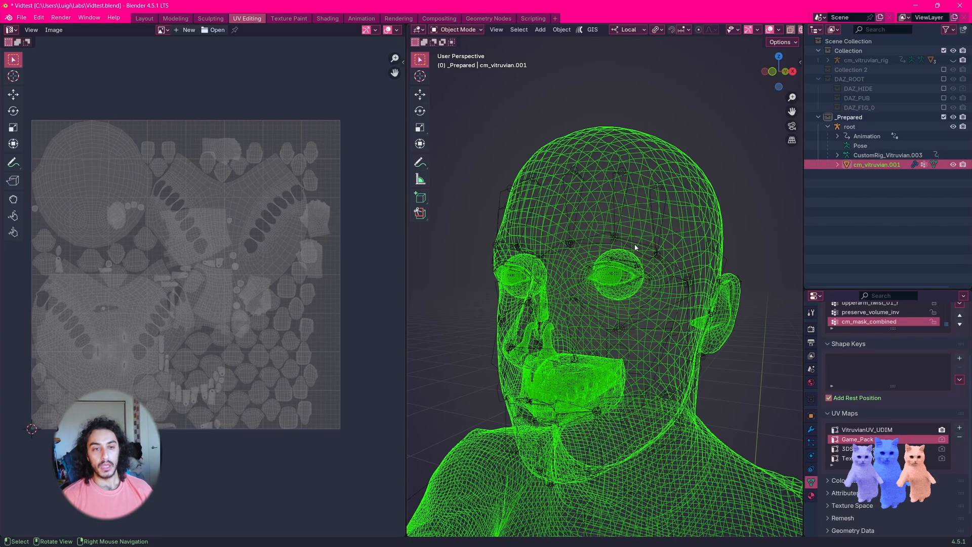
Step: Check the eyeballs' layout in the joined mesh's VitruvianUV_UDIM map in mesh editing, and return to object mode
key("Tab")
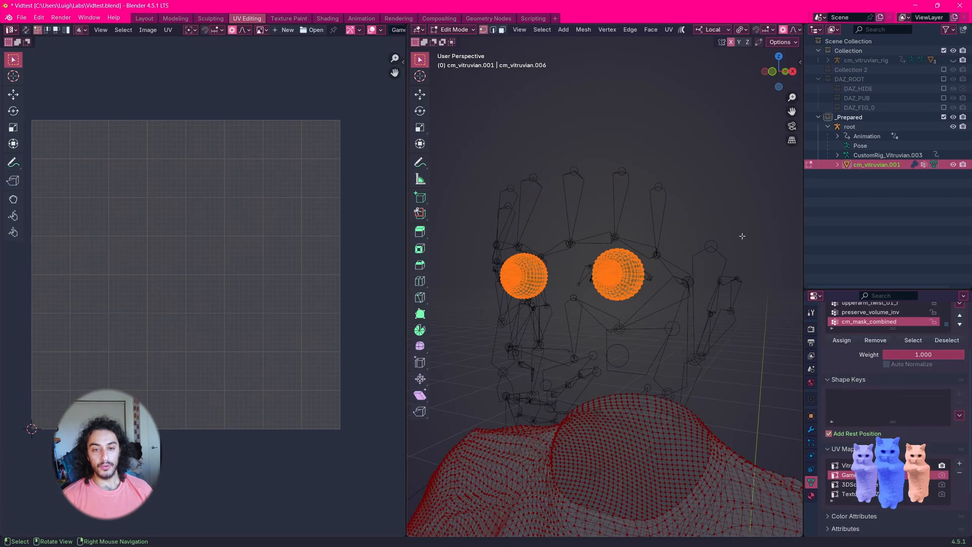
left_click(844, 465)
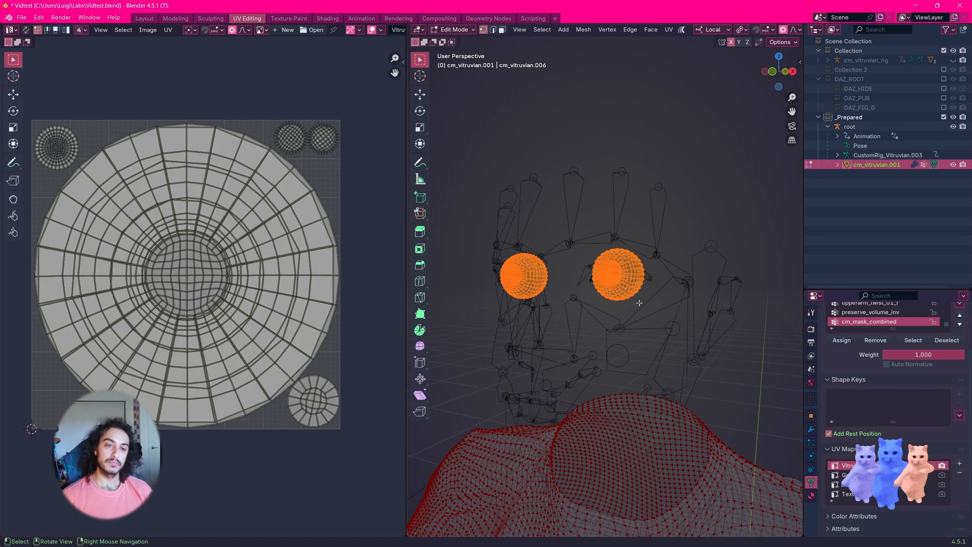
key("Tab")
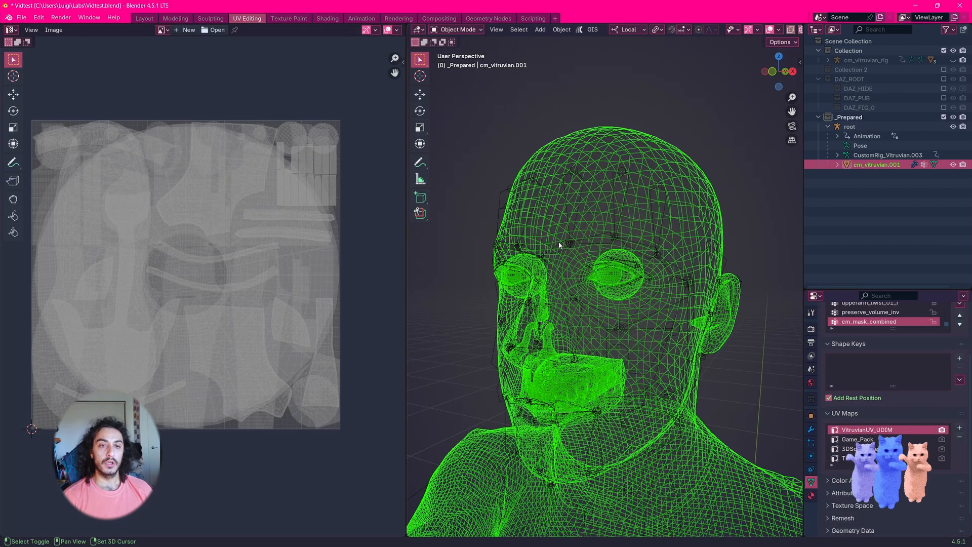
Step: Add the armature to the selection and export the selected objects as Vidtest_charmorph.fbx, overwriting the existing file
left_click(572, 243, "shift")
key("F3")
key("Return")
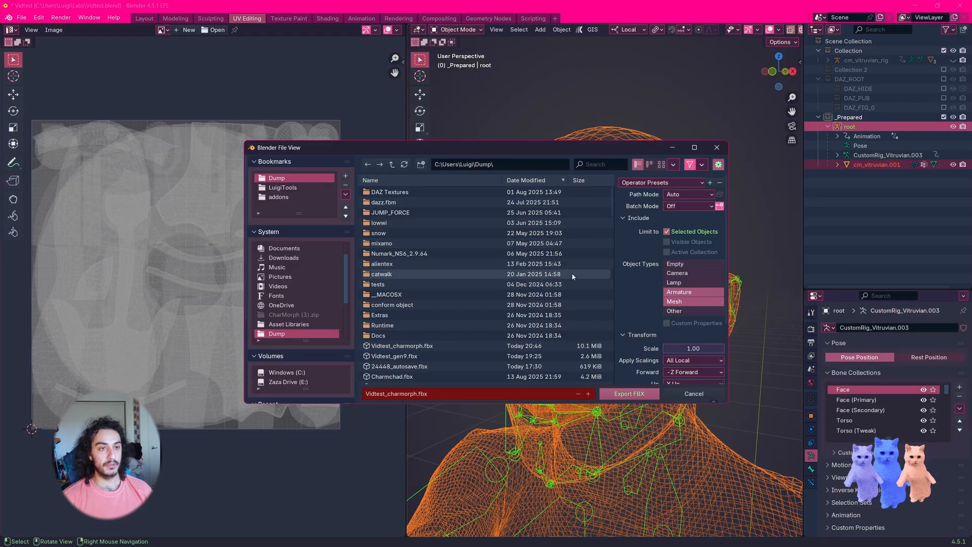
left_click(607, 393)
Step: Switch to Unreal Editor, reimport the Vidtest_charmorph mesh and check the eyes
key("alt+Tab")
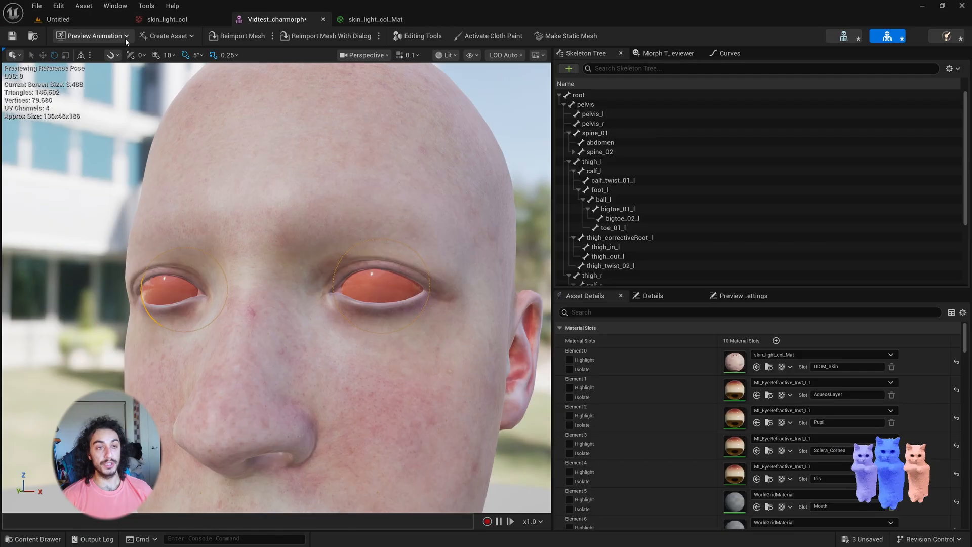
left_click(212, 37)
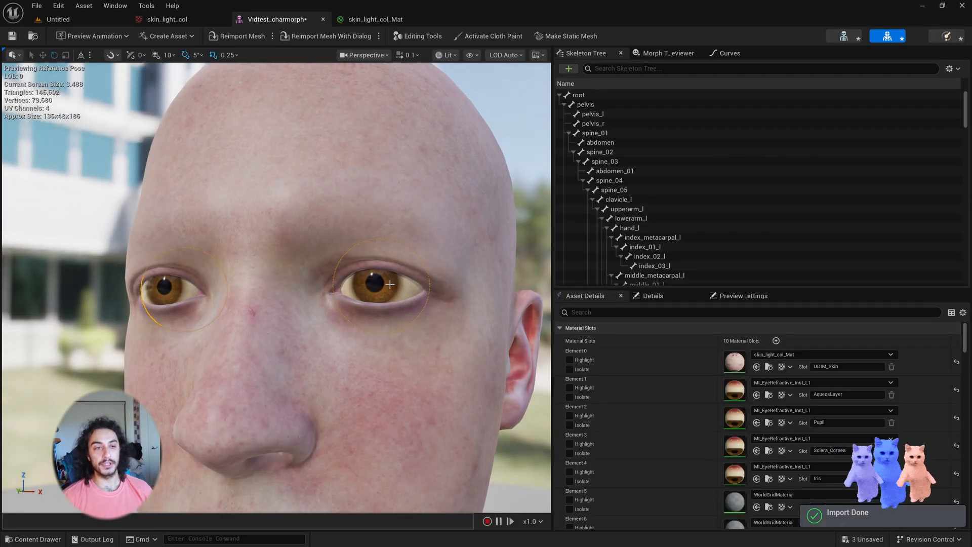
mouse_move(430, 207)
right_mouse_down()
mouse_move(455, 276)
mouse_move(433, 215)
right_mouse_up()
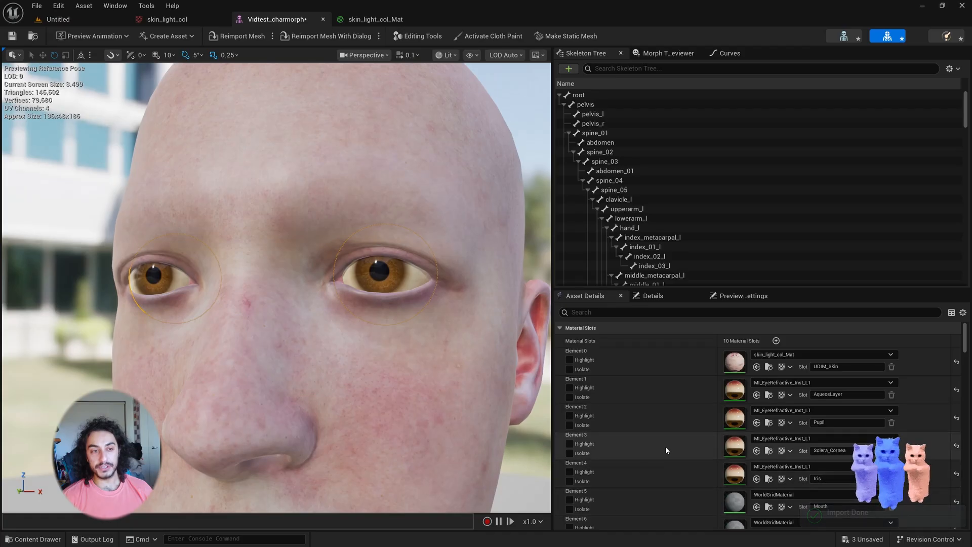
Step: Isolate the Sclera_Cornea, Pupil, AqueosLayer and Iris material slots in turn to examine each eye layer
left_click(577, 454)
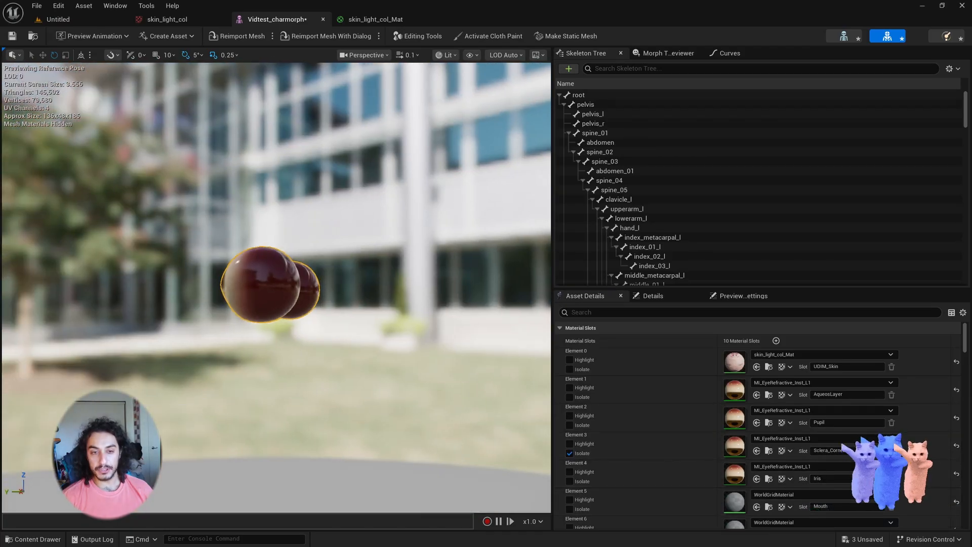
left_click_drag(354, 225, 481, 207, "alt")
scroll(444, 249, "up", 4)
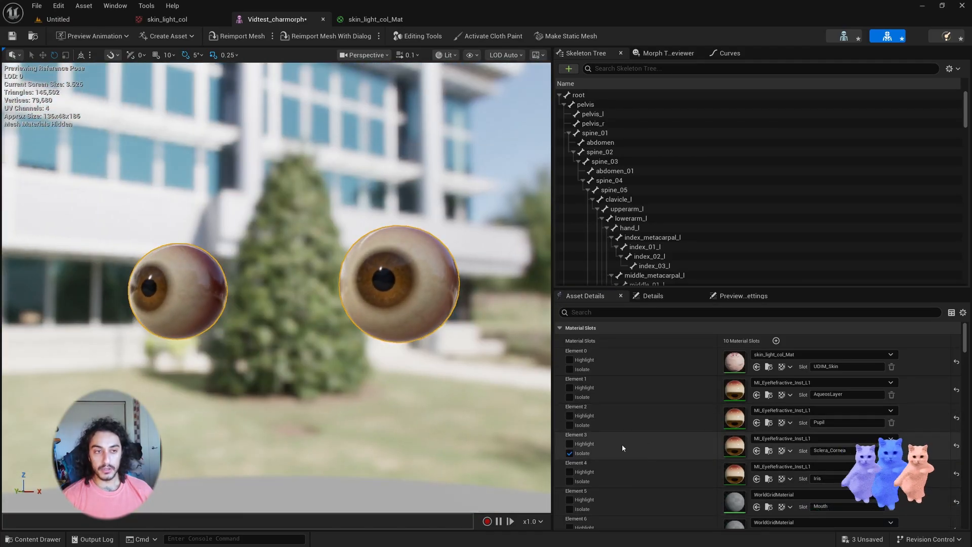
left_click(581, 425)
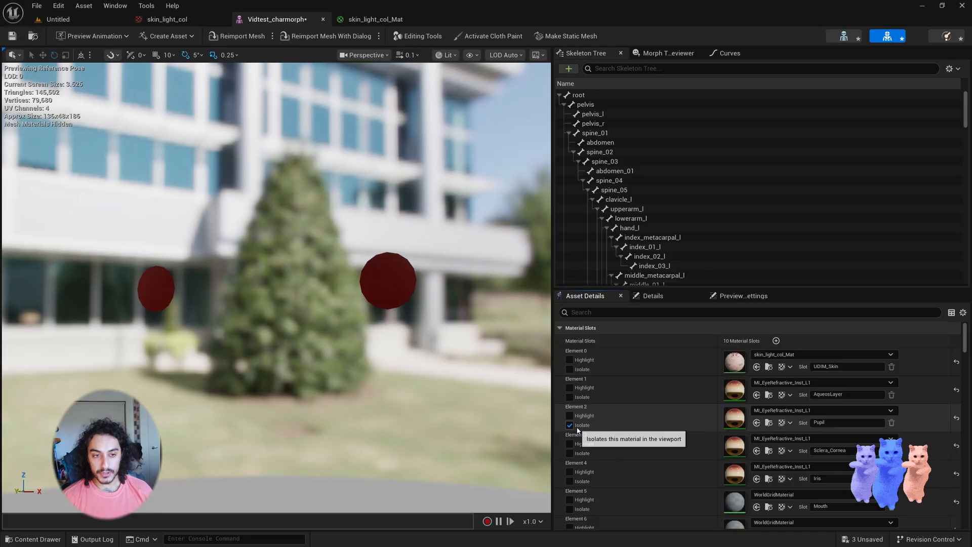
left_click(581, 398)
left_click(582, 481)
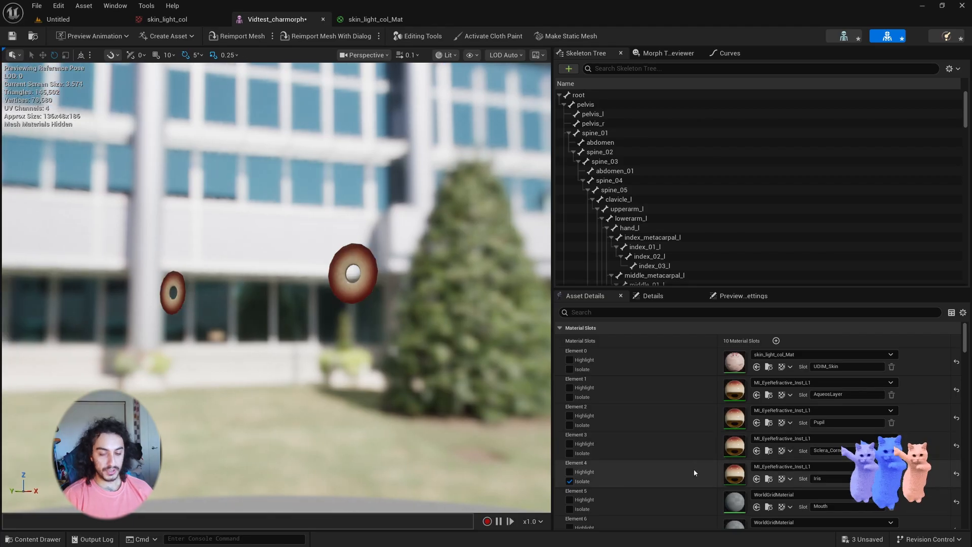
Step: Assign M_Shader_SimpleTranslucent_Invis to the Iris, Pupil and AqueosLayer slots, and stop isolating the Iris slot
left_click(768, 469)
type("invis")
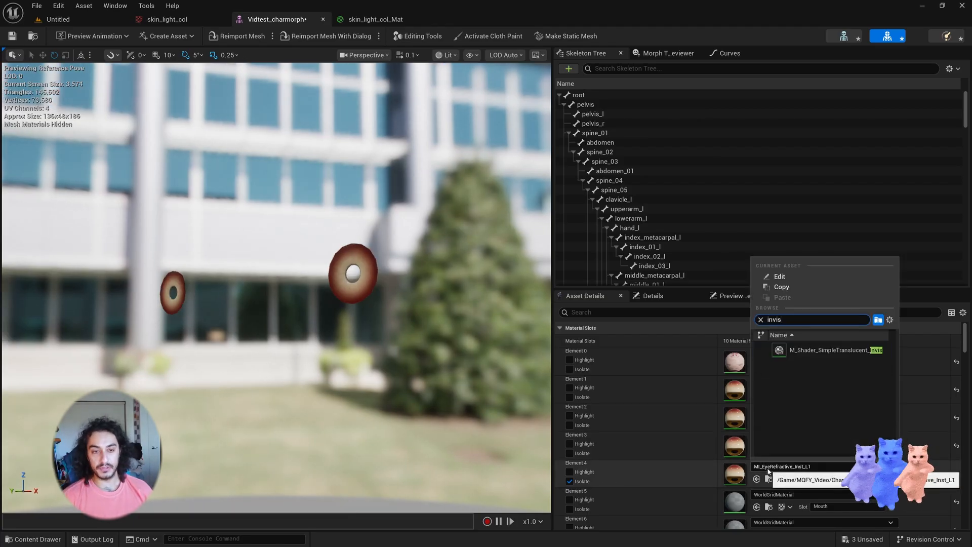
left_click(834, 355)
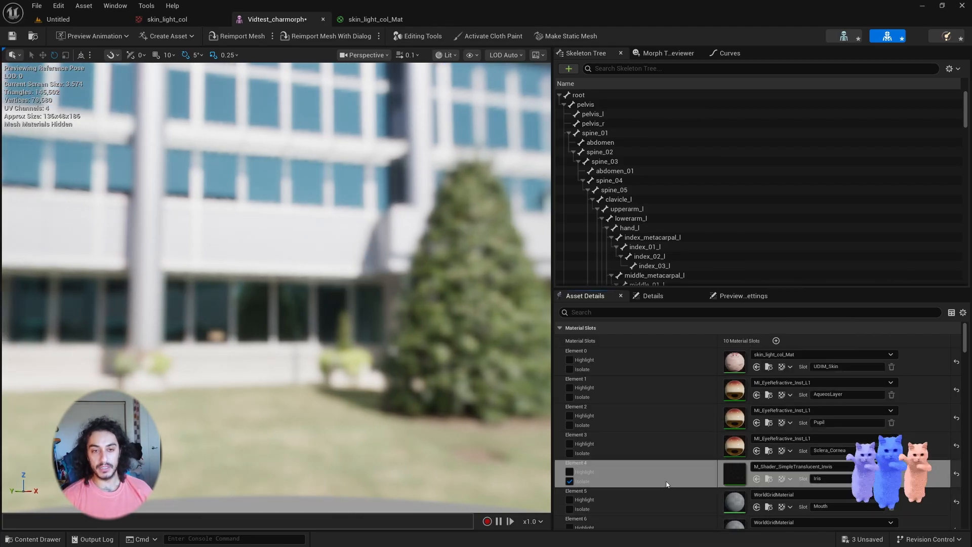
left_click(688, 415, "shift")
left_click(687, 391, "shift")
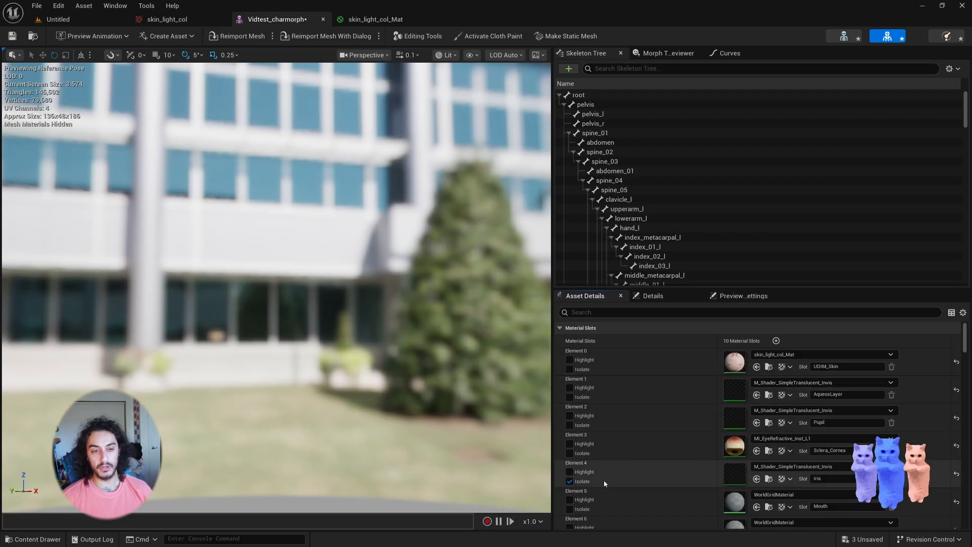
left_click(570, 481)
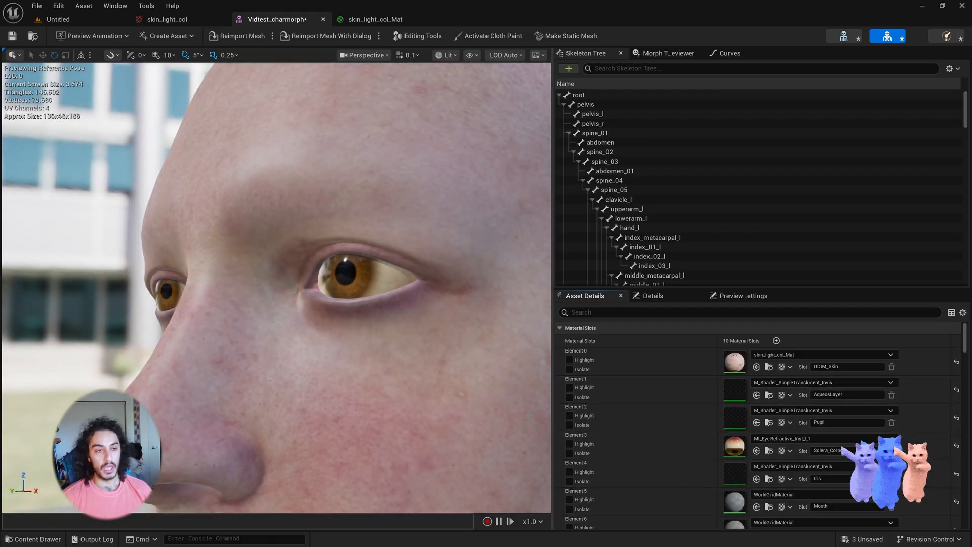
Step: Examine the character's face, clothing and remaining material slots
left_click_drag(314, 324, 356, 334)
scroll(356, 335, "down", 6)
right_click_drag(356, 335, 352, 335)
key("q")
scroll(352, 335, "up", 2)
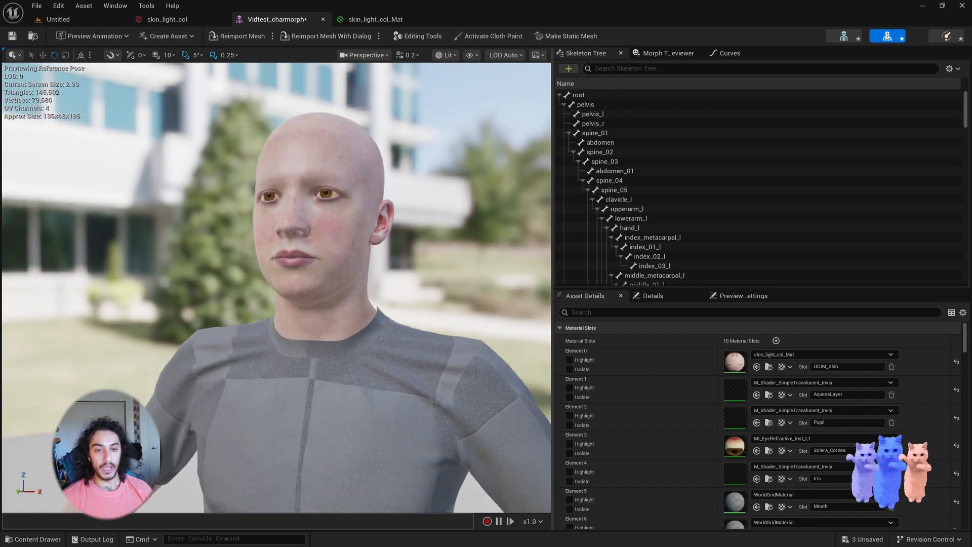
scroll(351, 335, "down", 5)
scroll(719, 481, "down", 5)
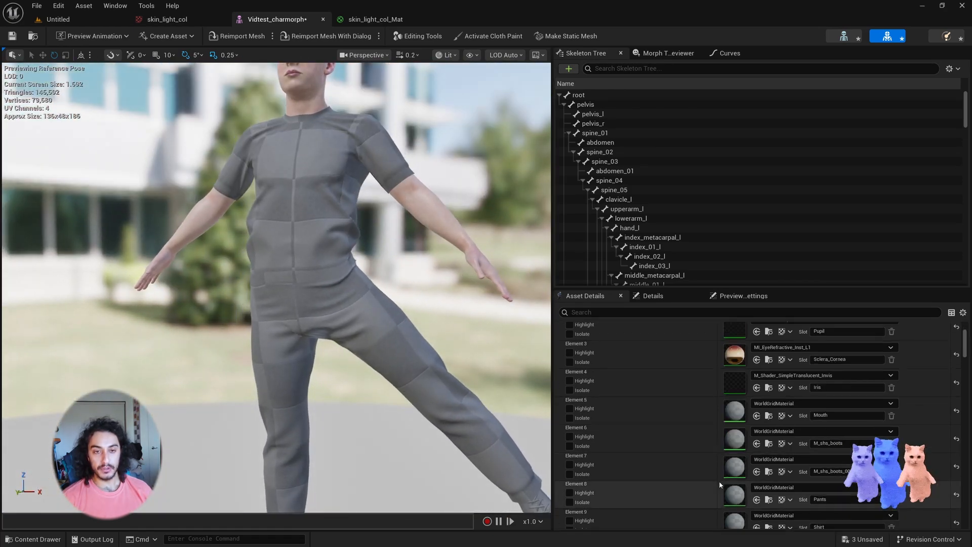
scroll(701, 408, "up", 4)
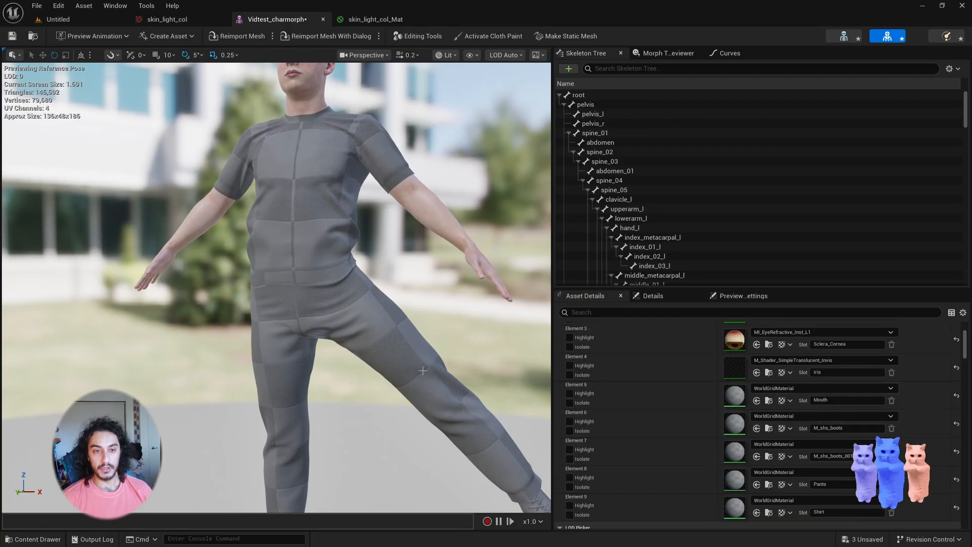
scroll(409, 355, "up", 3)
right_click_drag(409, 355, 435, 291)
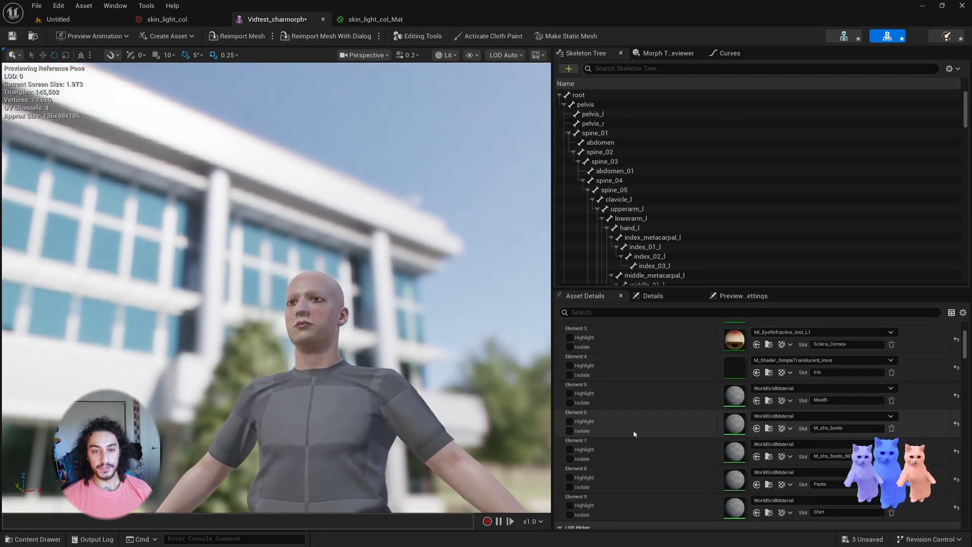
Step: Assign the copied M_Shader_SimpleTranslucent_Invis material to the Mouth slot
left_click(701, 396, "shift")
mouse_move(405, 335)
right_mouse_down()
mouse_move(392, 381)
mouse_move(430, 413)
mouse_move(399, 344)
mouse_move(401, 390)
mouse_move(398, 319)
right_mouse_up()
key("ctrl+space")
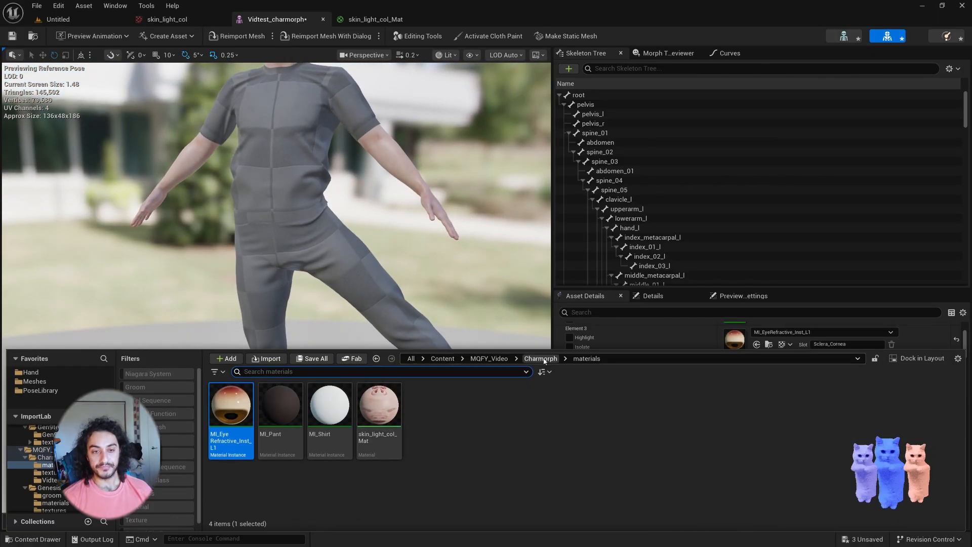
left_click(470, 280)
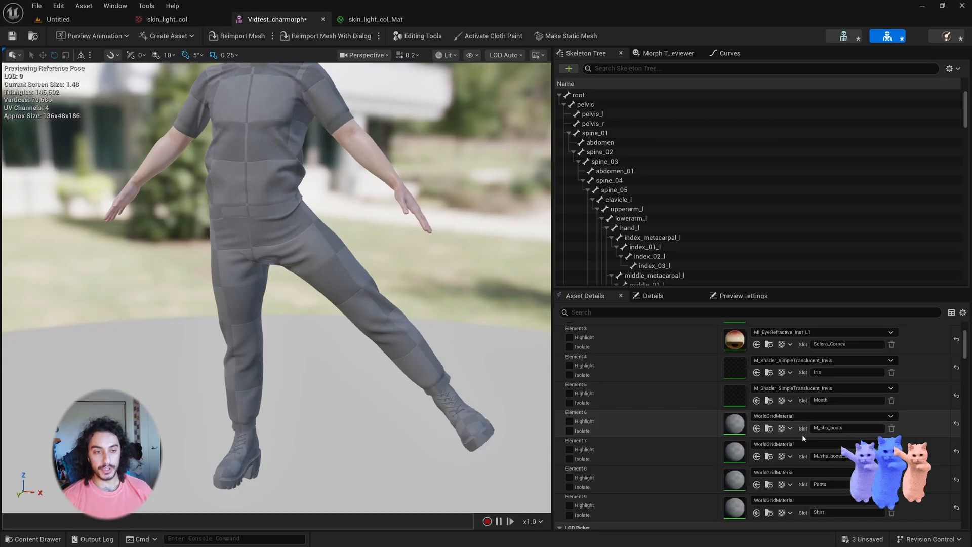
Step: Assign MI_Shirt from the Charmorph materials folder to the Shirt slot and MI_Pant to the Pants slot
key("ctrl+space")
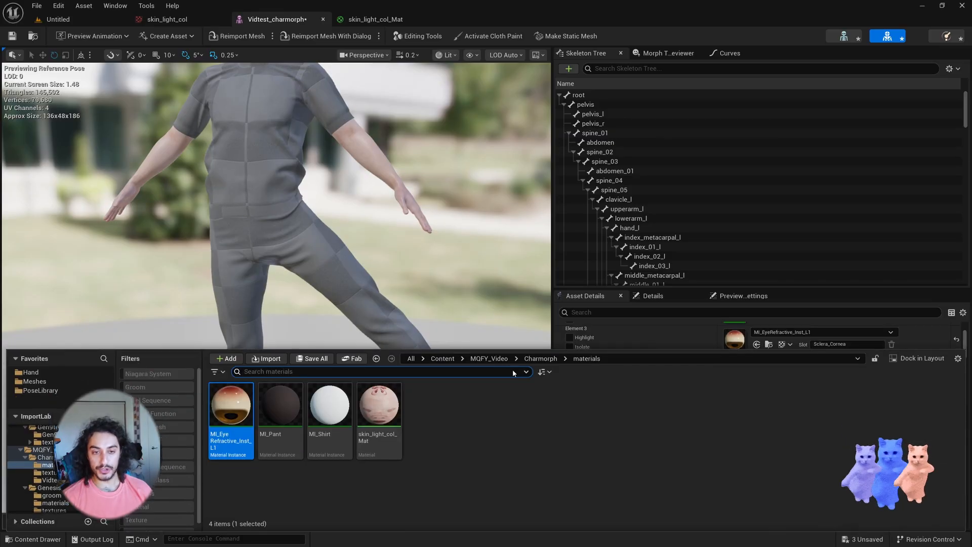
left_click(329, 410)
key("ctrl+space")
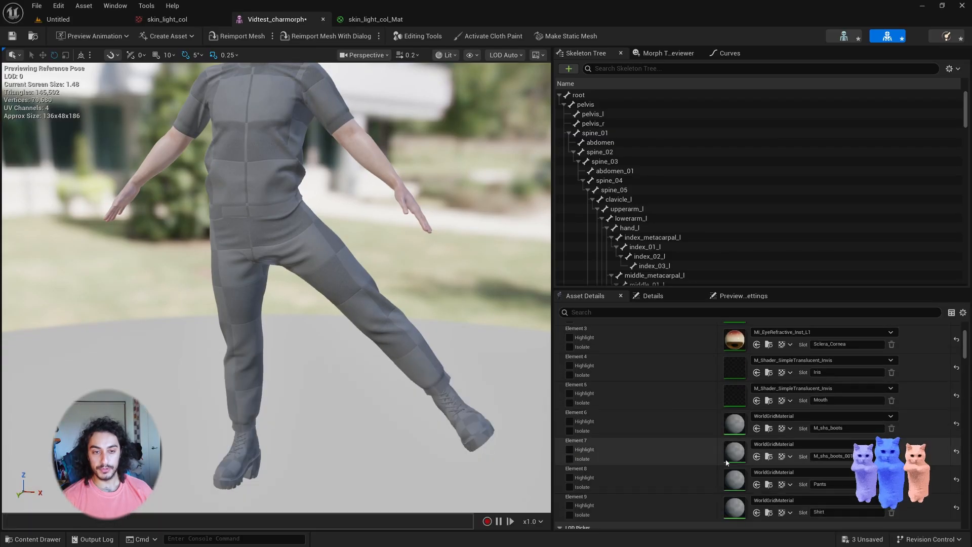
left_click(756, 513)
key("ctrl+space")
left_click(280, 412)
key("ctrl+space")
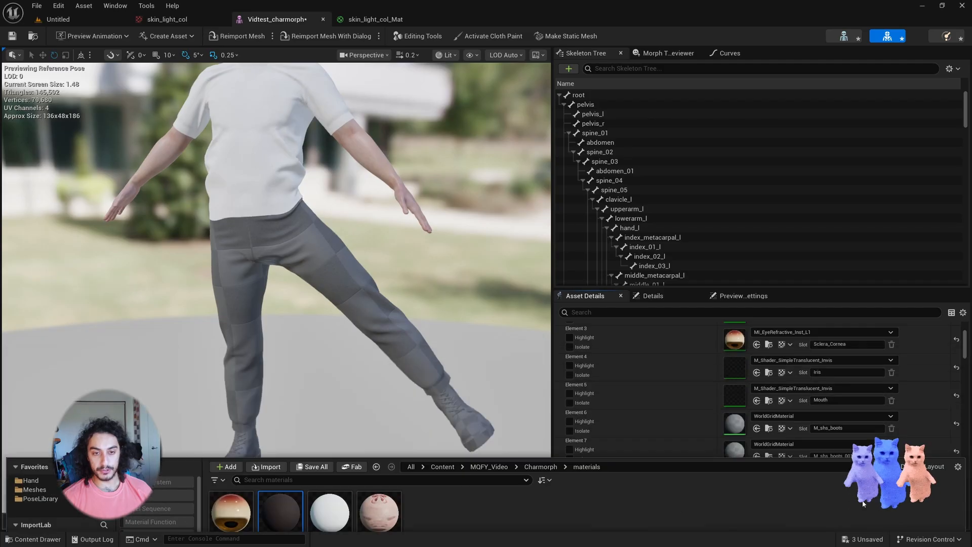
left_click(756, 484)
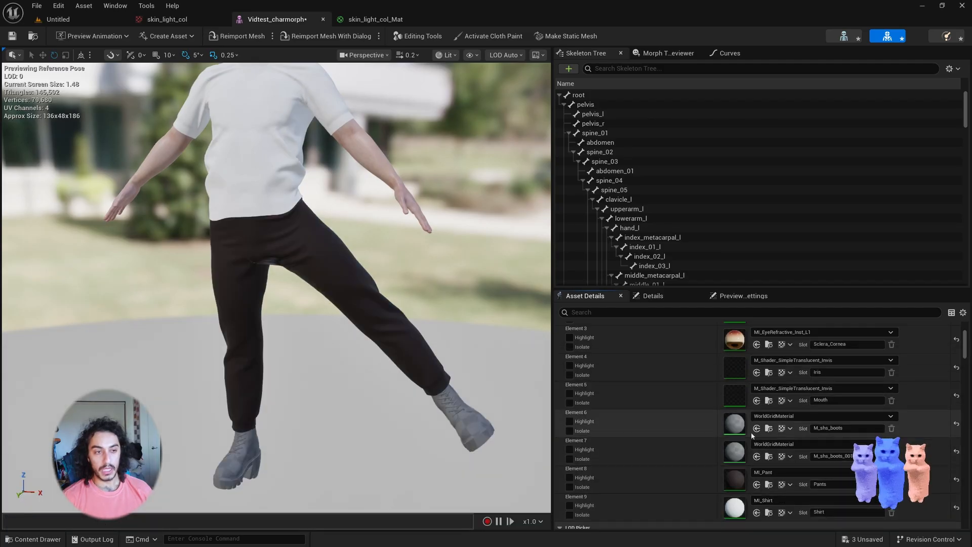
Step: Open the MI_shs_boots material instance from the MQFY_Video/Genesis/materials folder and inspect its preview
left_click_drag(354, 385, 373, 390)
key("ctrl+space")
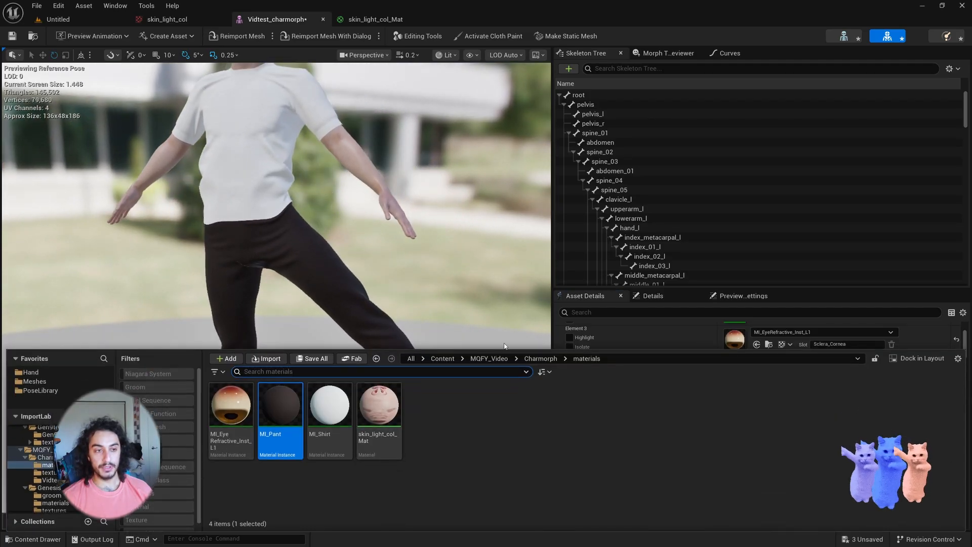
left_click(541, 359)
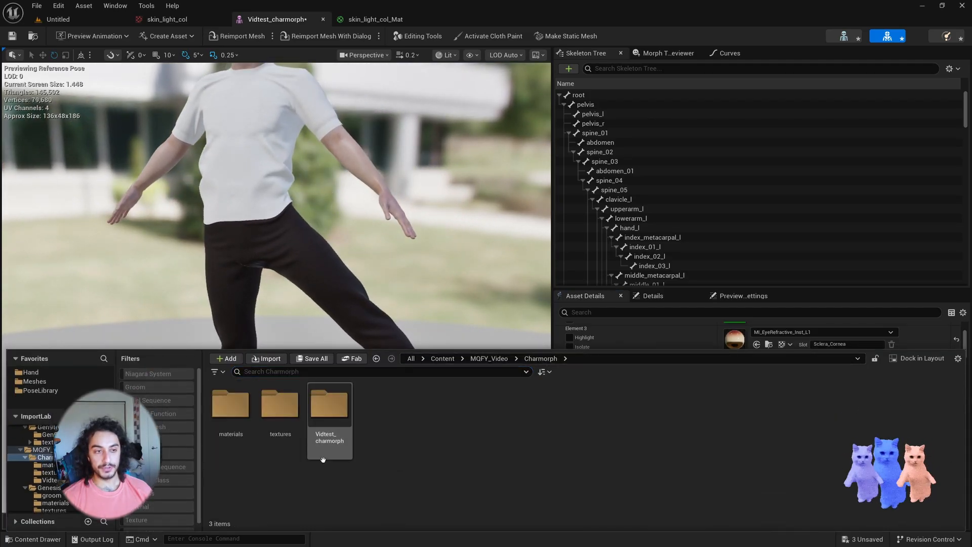
left_click(489, 358)
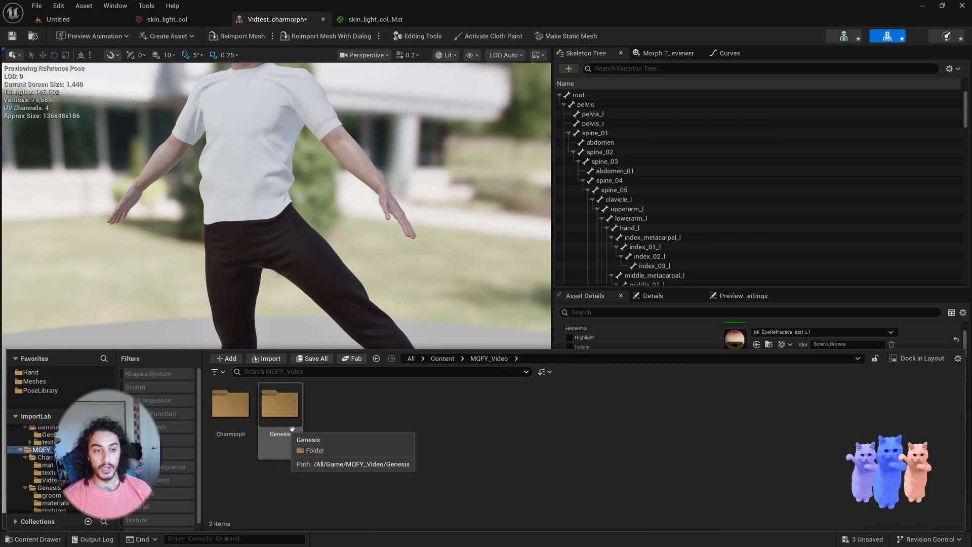
double_click(280, 407)
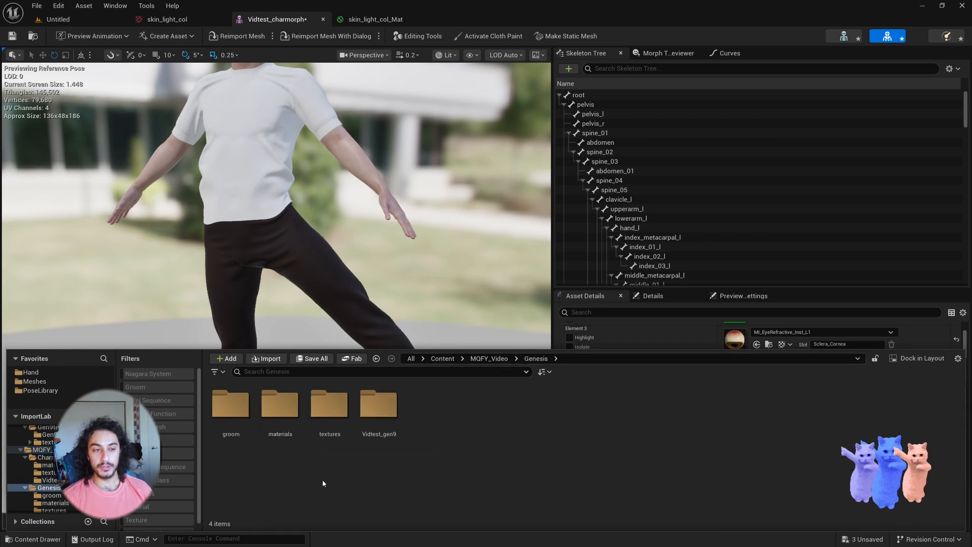
double_click(278, 430)
left_click(523, 419)
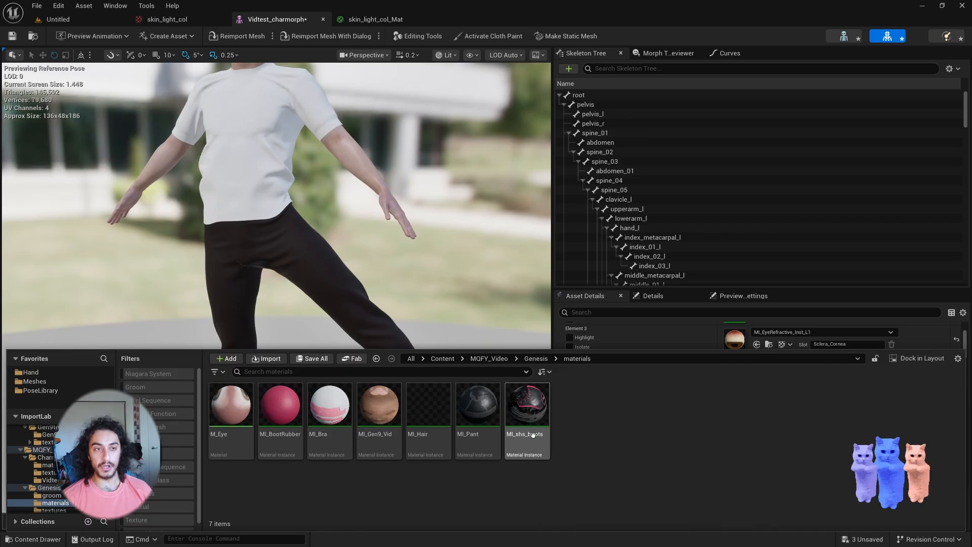
double_click(515, 405)
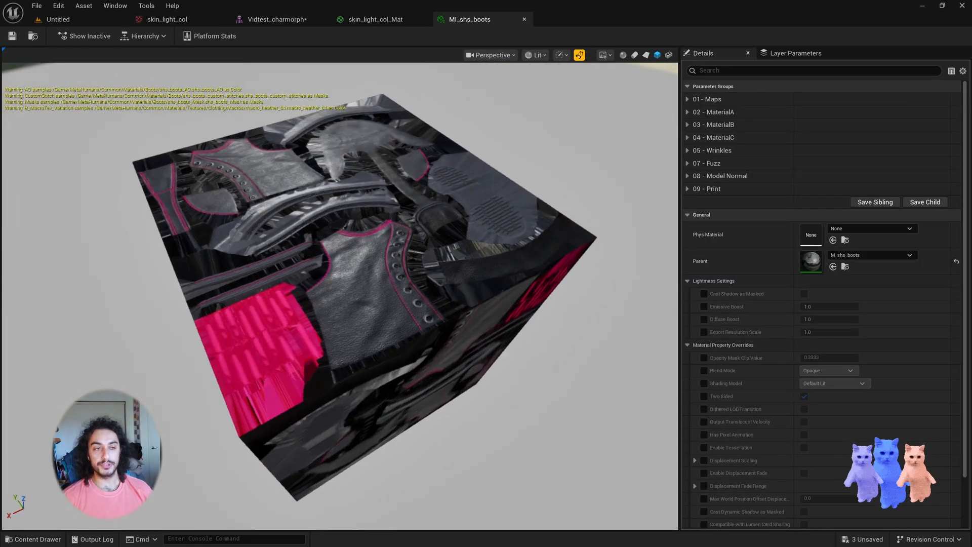
left_click_drag(448, 157, 447, 157)
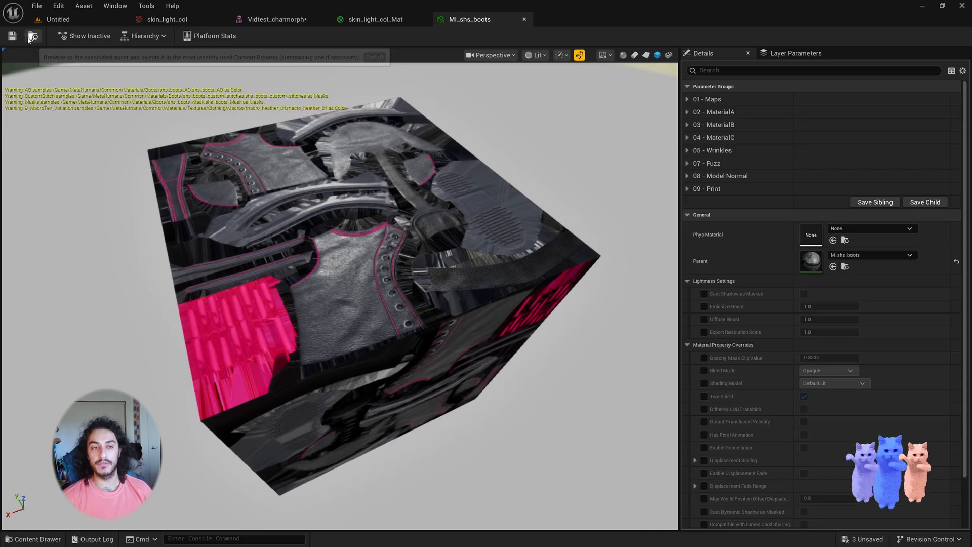
Step: Assign the MI_shs_boots material instance to the character's M_shs_boots slot
key("ctrl+space")
scroll(490, 229, "down", 3)
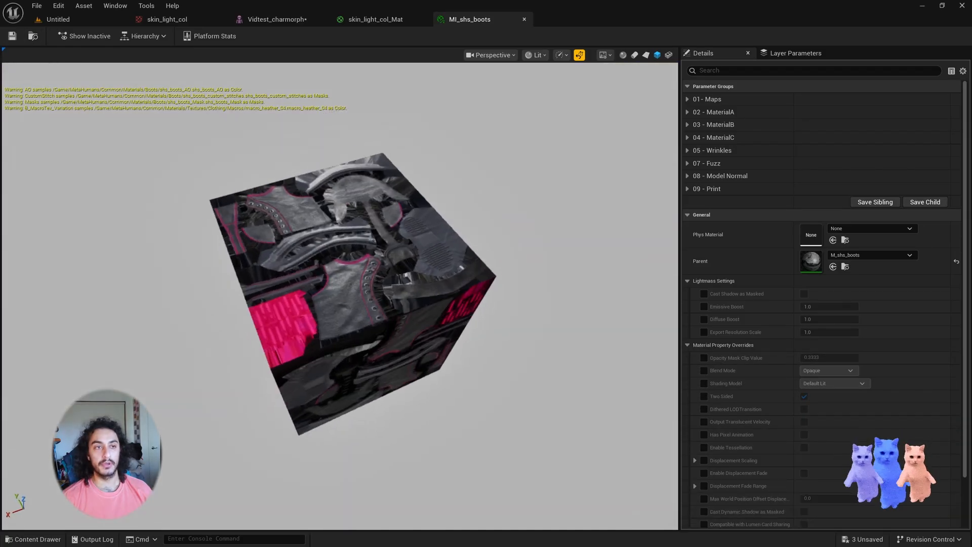
scroll(496, 236, "up", 3)
key("ctrl+space")
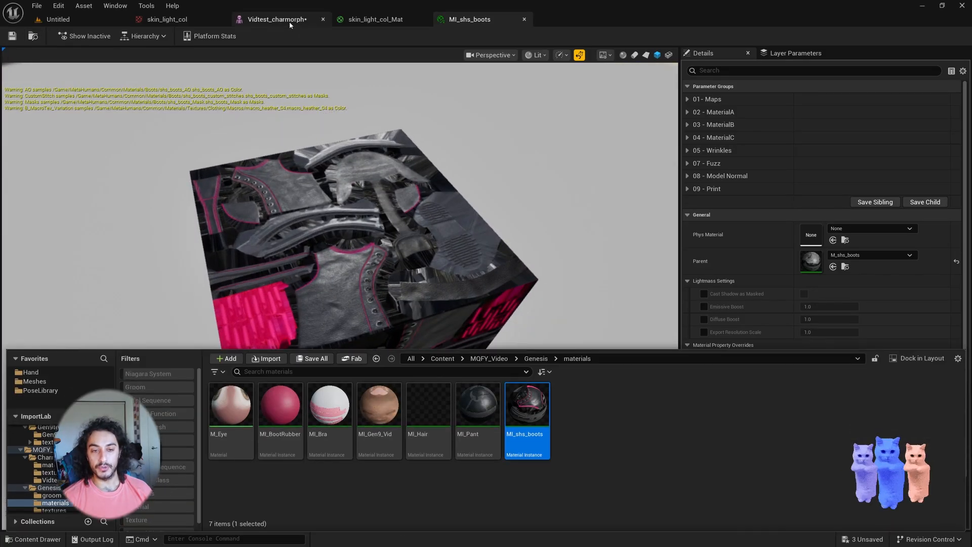
left_click(284, 19)
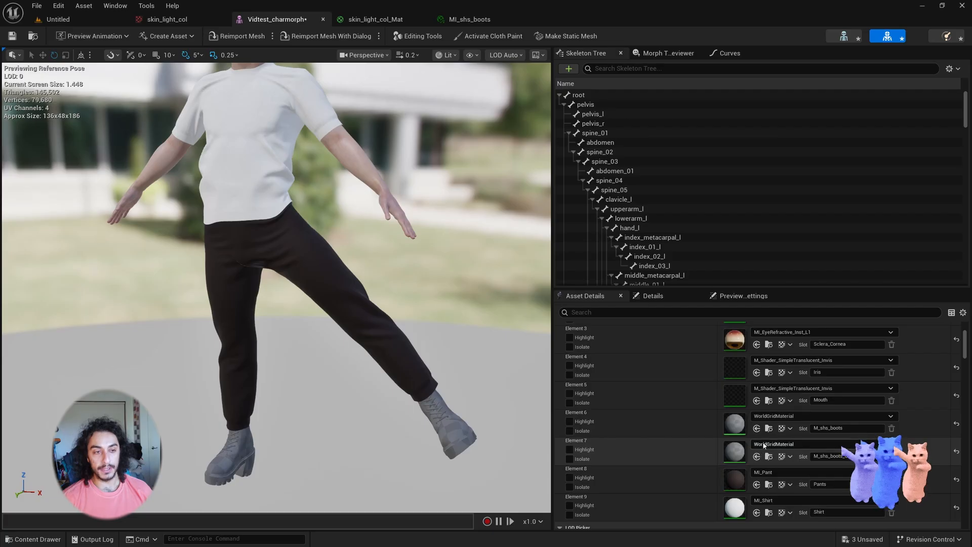
left_click(756, 428)
middle_click_drag(366, 396, 421, 300)
middle_click_drag(537, 408, 476, 393)
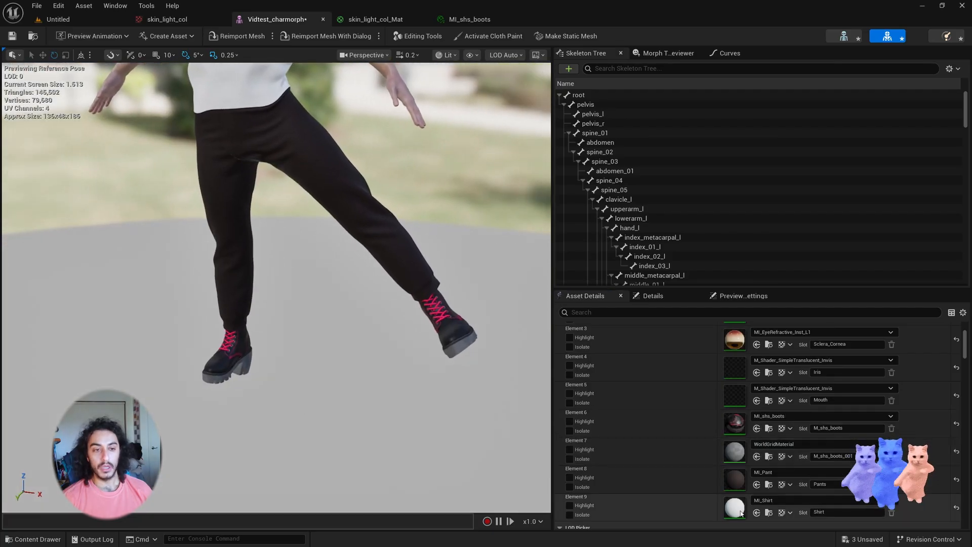
Step: Assign MI_BootRubber from the Genesis materials folder to the M_shs_boots_001 slot and check the boot soles
key("ctrl+space")
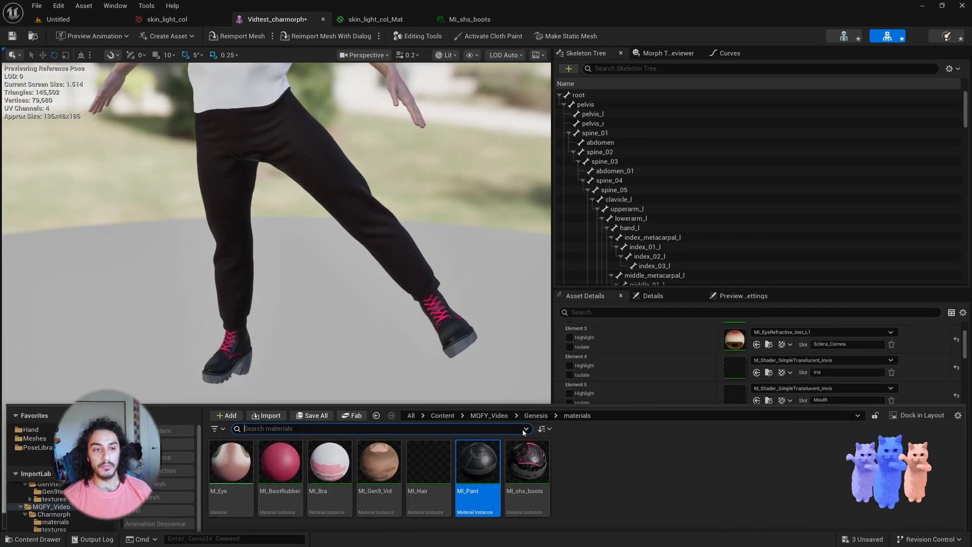
left_click(542, 431)
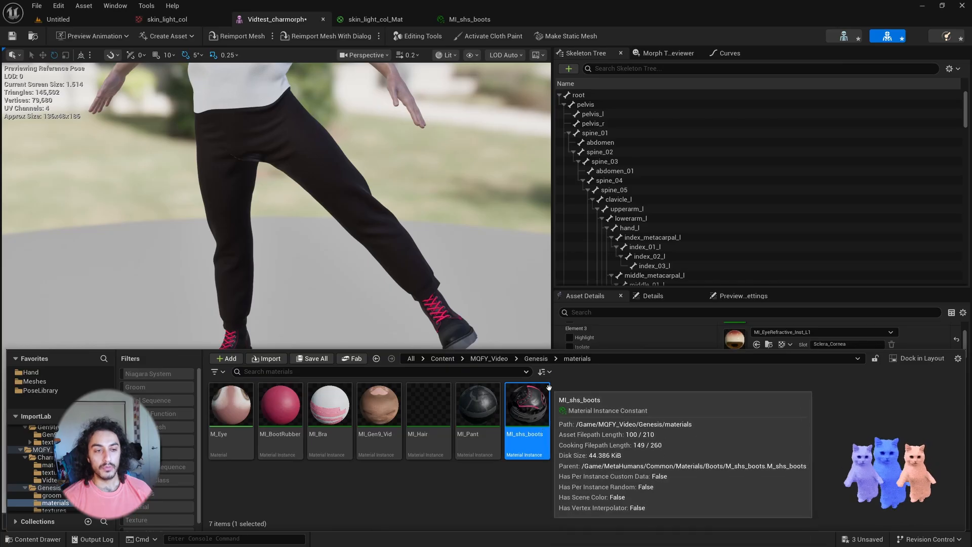
middle_click_drag(385, 213, 551, 347)
key("ctrl+space")
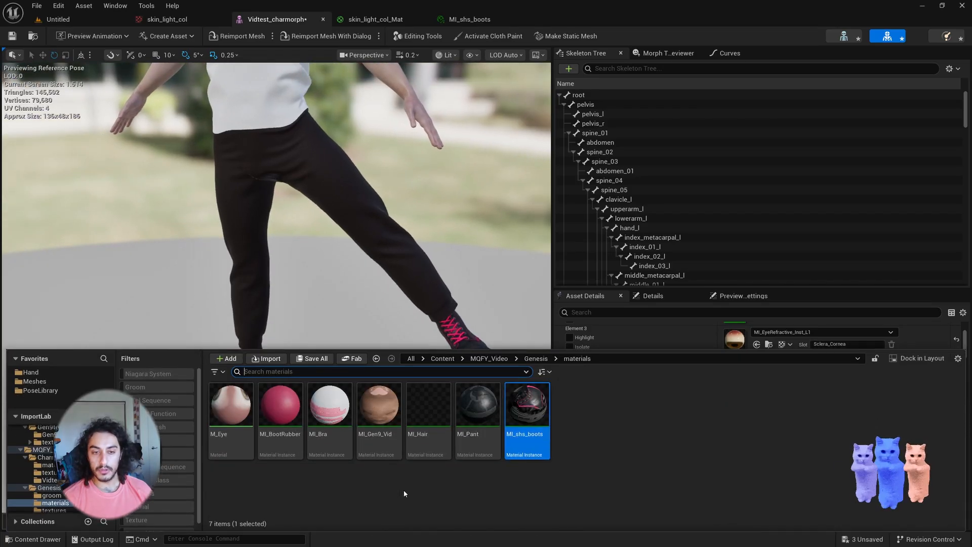
left_click_drag(280, 405, 745, 455)
middle_click_drag(274, 365, 272, 303)
scroll(272, 304, "down", 6)
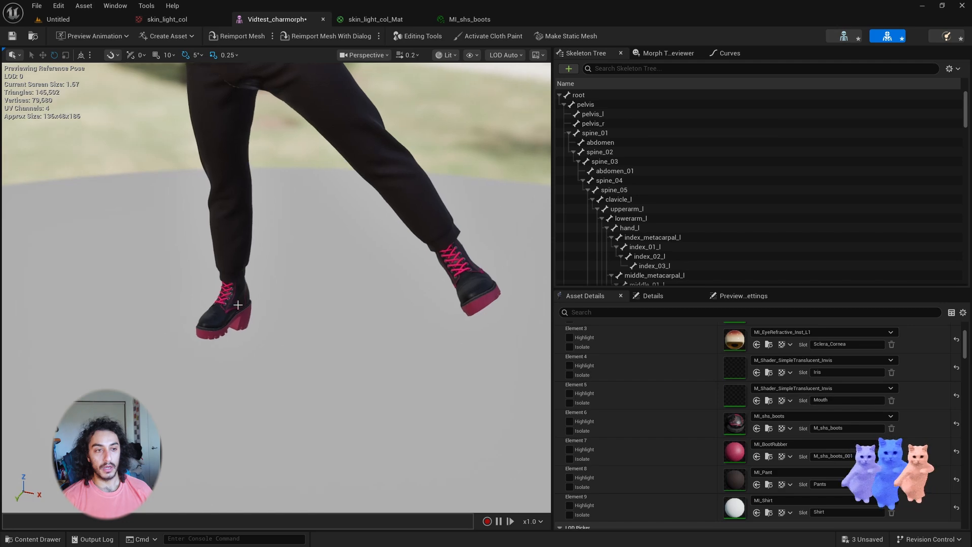
left_click_drag(271, 304, 152, 308, "alt")
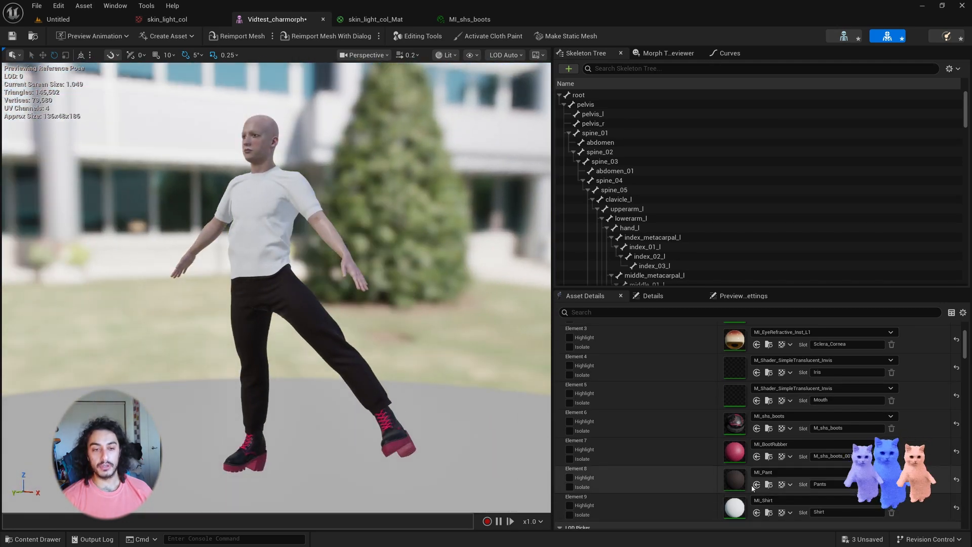
Step: Open the MI_Pant material instance from the Pants slot, inspect its preview and parameters, and return to the character mesh
scroll(743, 466, "down", 1)
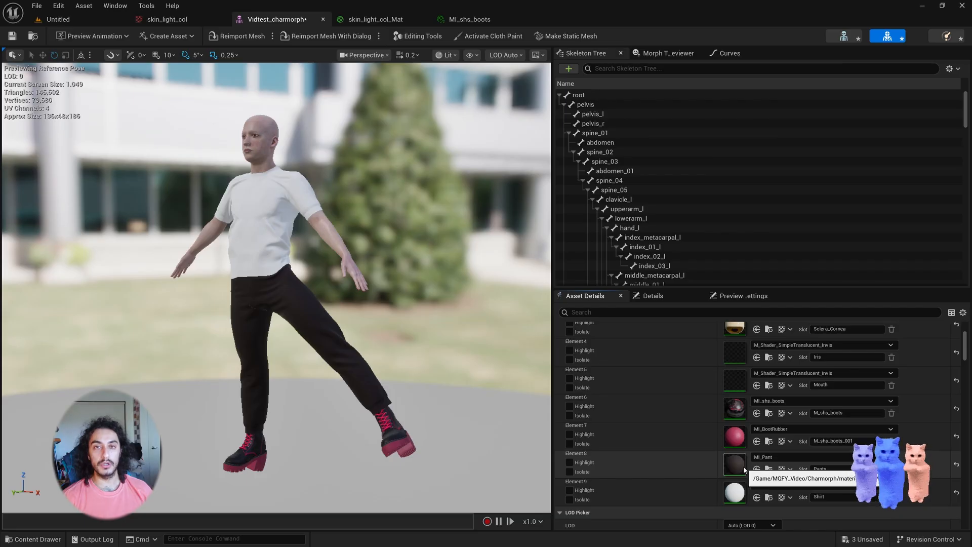
double_click(734, 464)
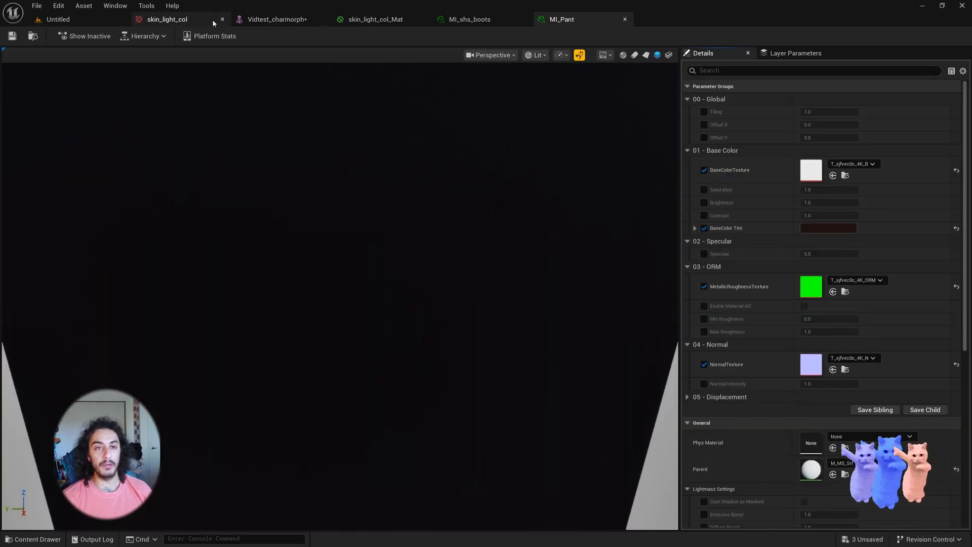
left_click_drag(563, 211, 563, 223)
right_click_drag(563, 223, 594, 208)
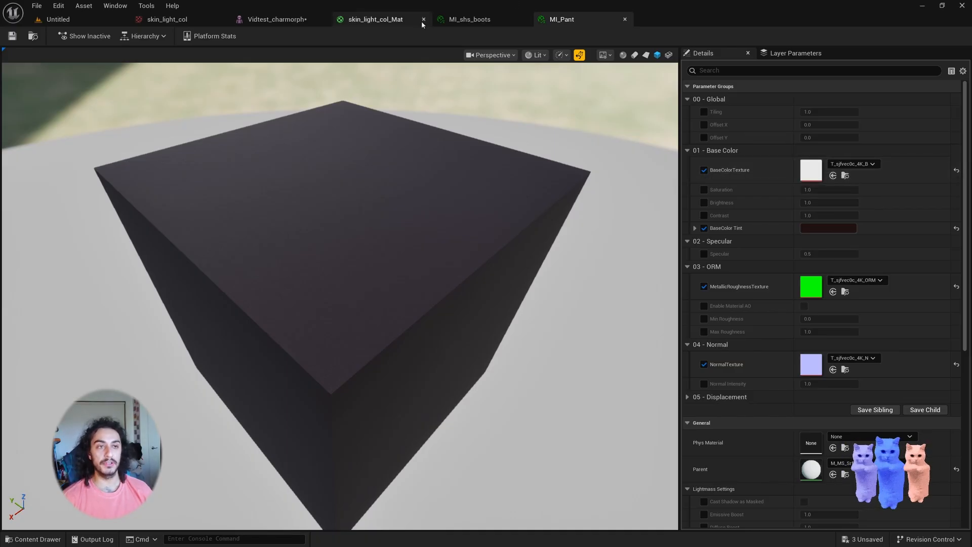
left_click(350, 20)
left_click(302, 22)
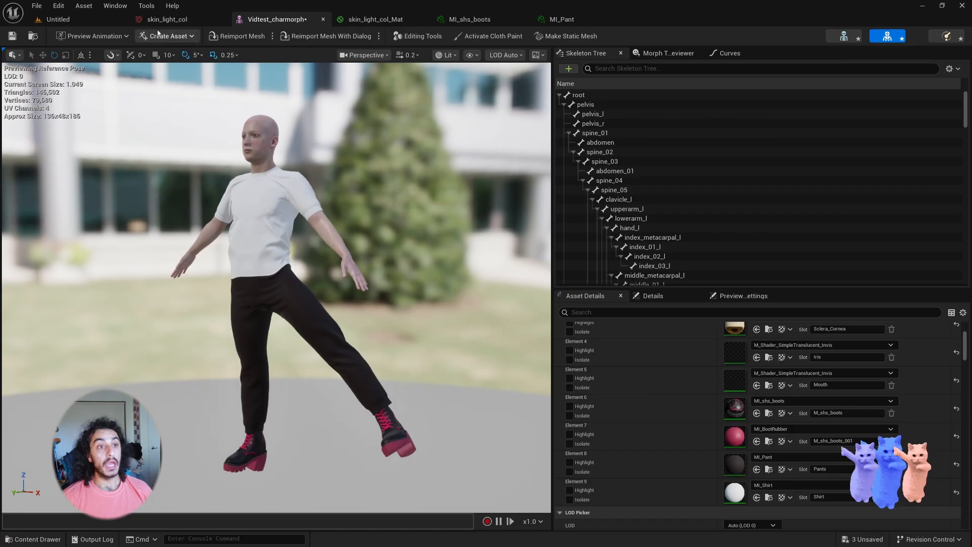
Step: Check the whole character from several angles and save the Vidtest_charmorph skeletal mesh
left_click_drag(272, 179, 354, 217, "alt")
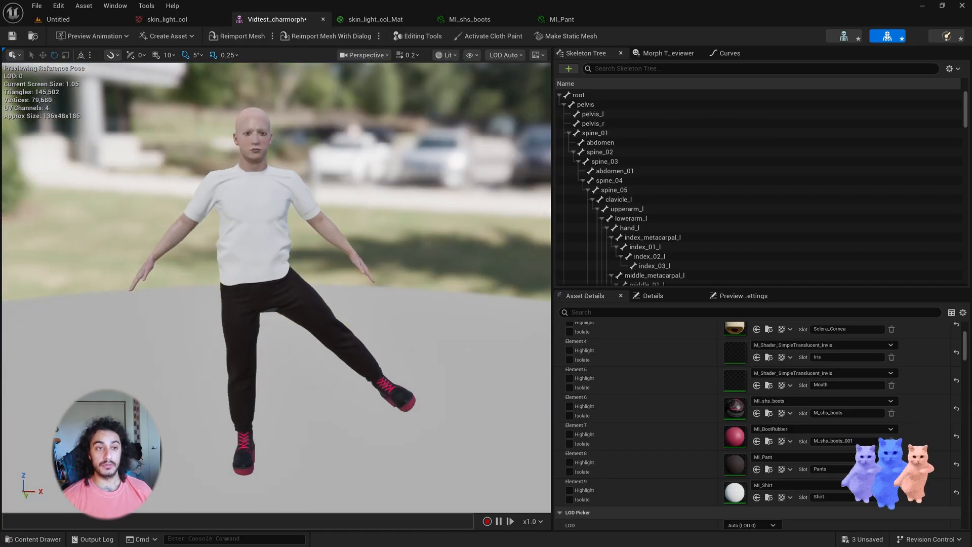
mouse_move(272, 178)
right_mouse_down()
mouse_move(263, 96)
mouse_move(254, 243)
mouse_move(268, 182)
right_mouse_up()
right_click_drag(371, 198, 347, 200)
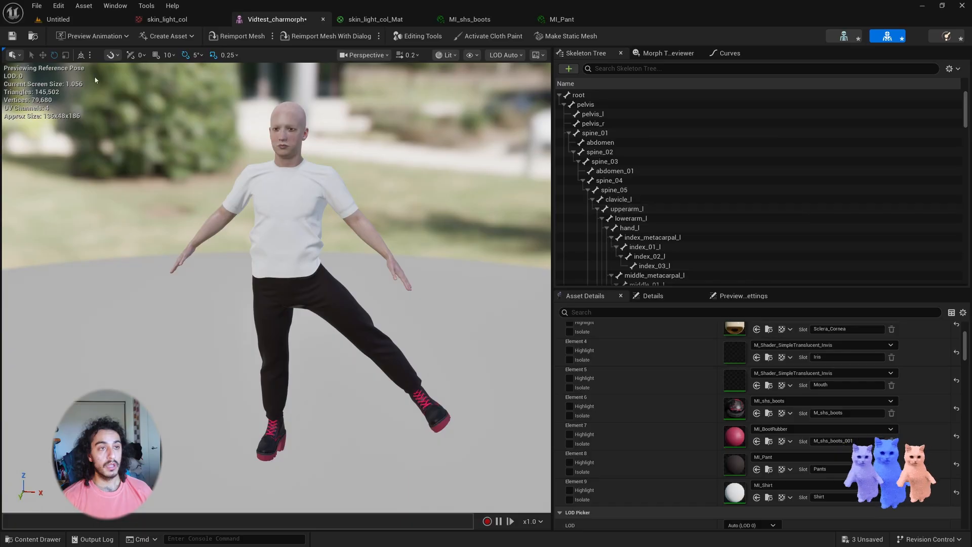
left_click(14, 37)
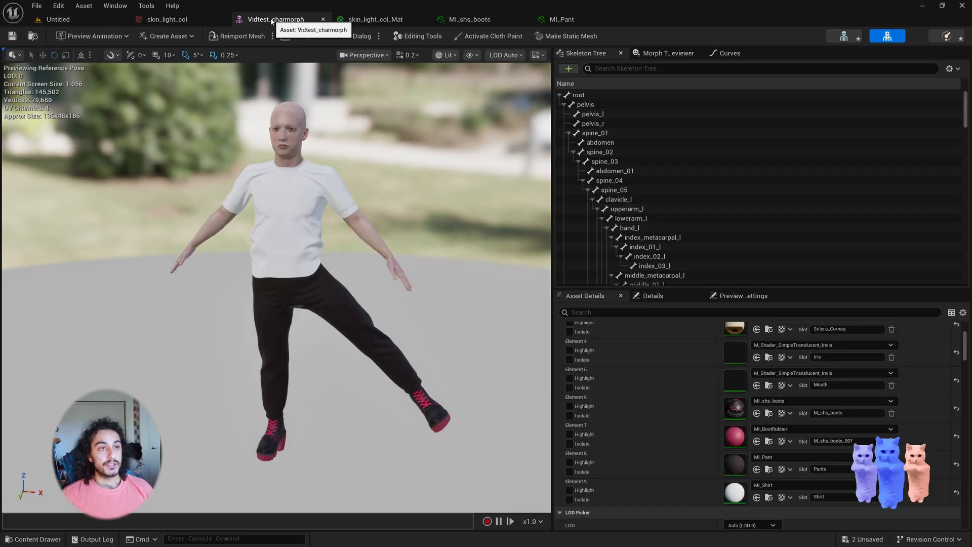
Step: Place the Vidtest_charmorph skeletal mesh in the Untitled level and reset its location to the origin
left_click(57, 19)
left_click(287, 19)
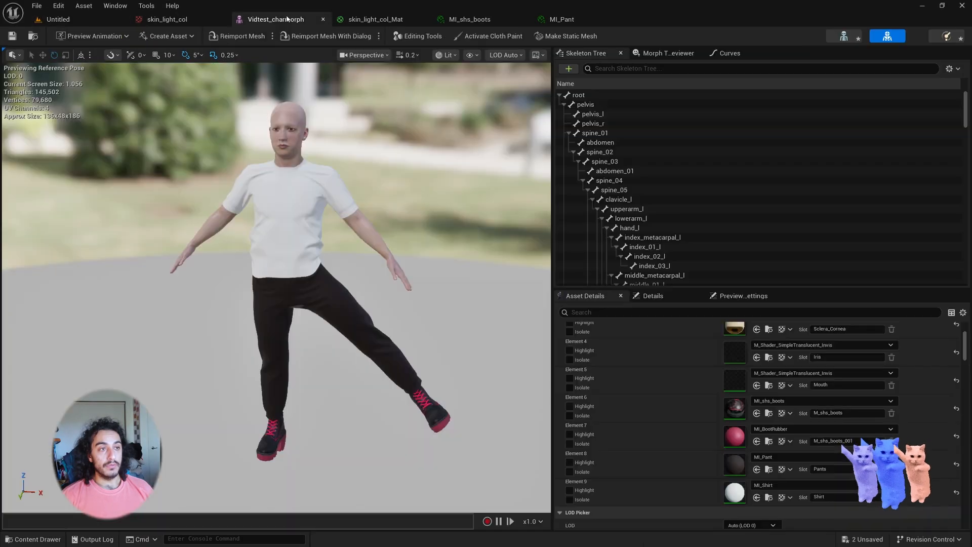
left_click(33, 37)
left_click(53, 25)
right_click_drag(331, 172, 328, 189)
key("ctrl+space")
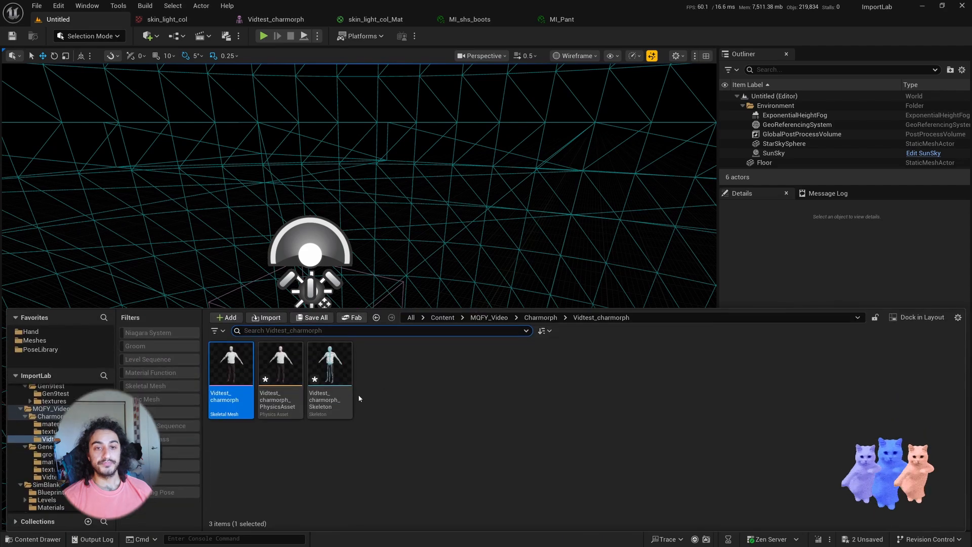
left_click_drag(231, 364, 436, 244)
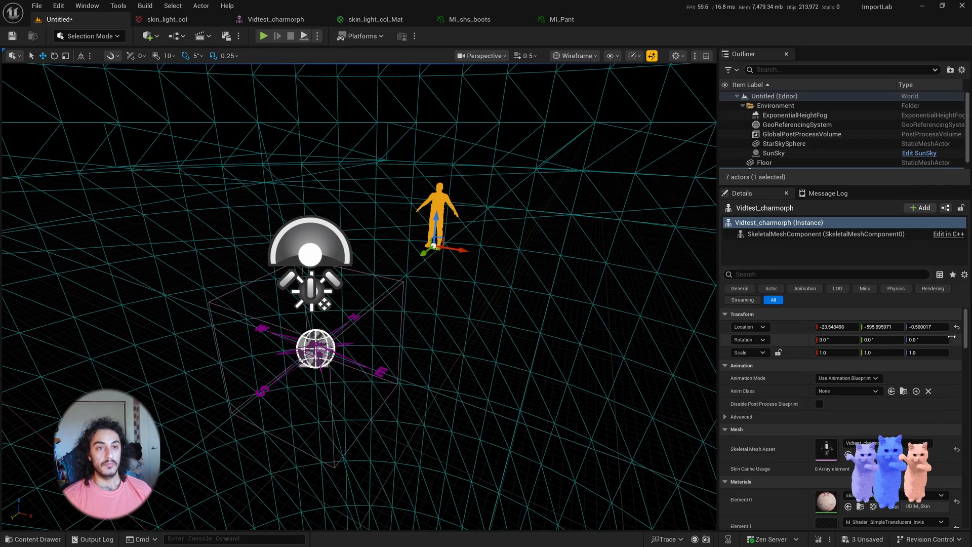
left_click(957, 327)
right_click_drag(355, 269, 400, 286)
Step: Change the level viewport's view mode from Wireframe to Lit
left_click(574, 55)
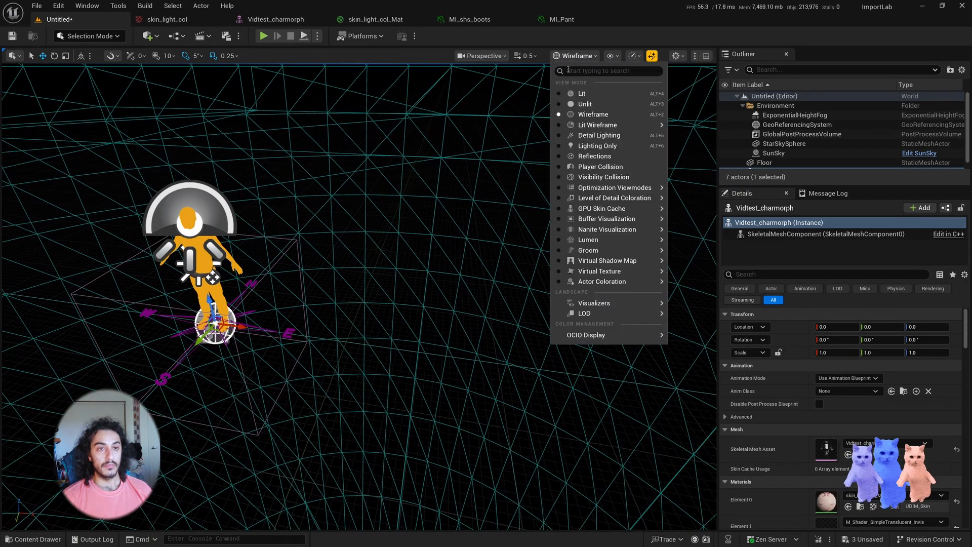
left_click(577, 96)
left_click(577, 56)
left_click(568, 95)
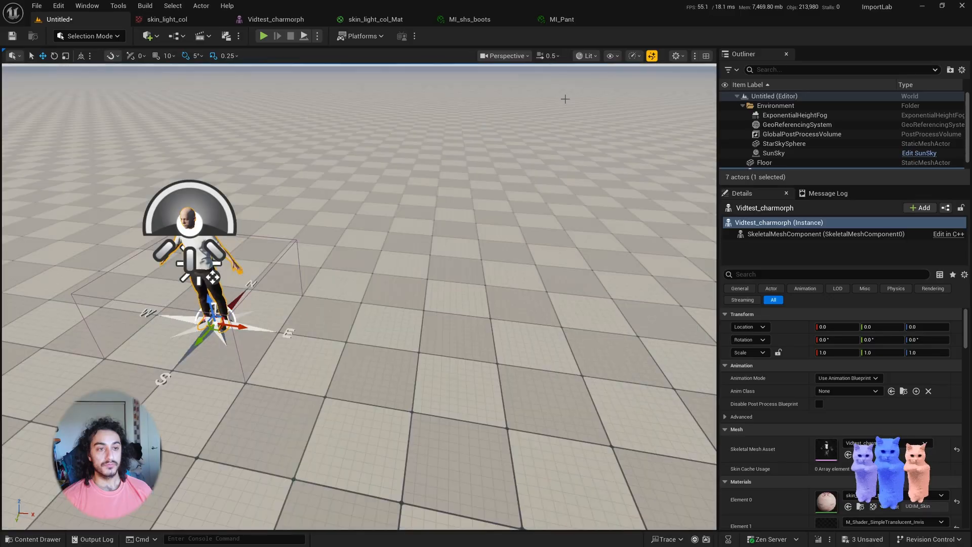
Step: Move the placed character about 232 units along the X axis, away from the light icons, and frame it
right_click_drag(340, 288, 296, 313)
left_click_drag(296, 313, 243, 362)
key("f")
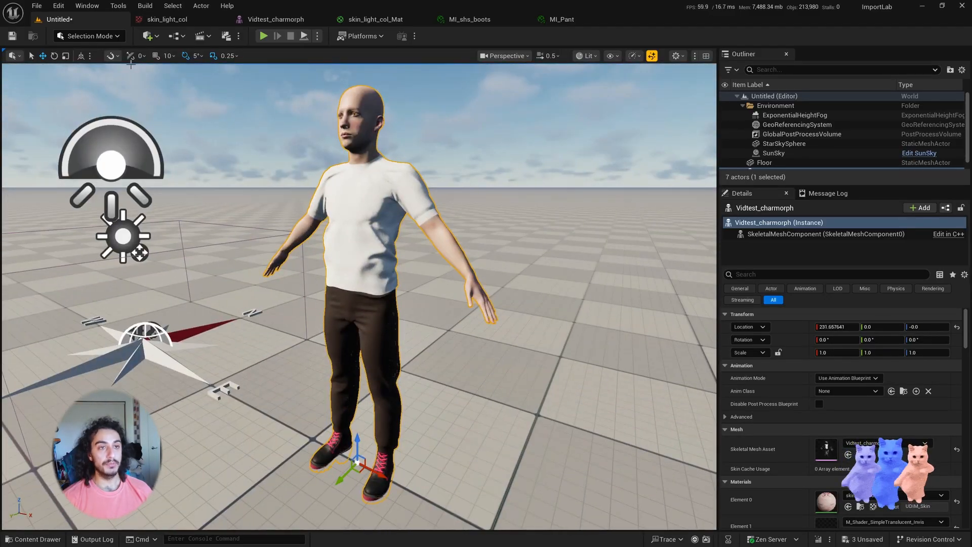
Step: Close all open asset editors so only the Untitled level stays open
right_click(98, 23)
left_click(154, 74)
mouse_move(266, 143)
right_mouse_down()
mouse_move(283, 143)
mouse_move(266, 143)
right_mouse_up()
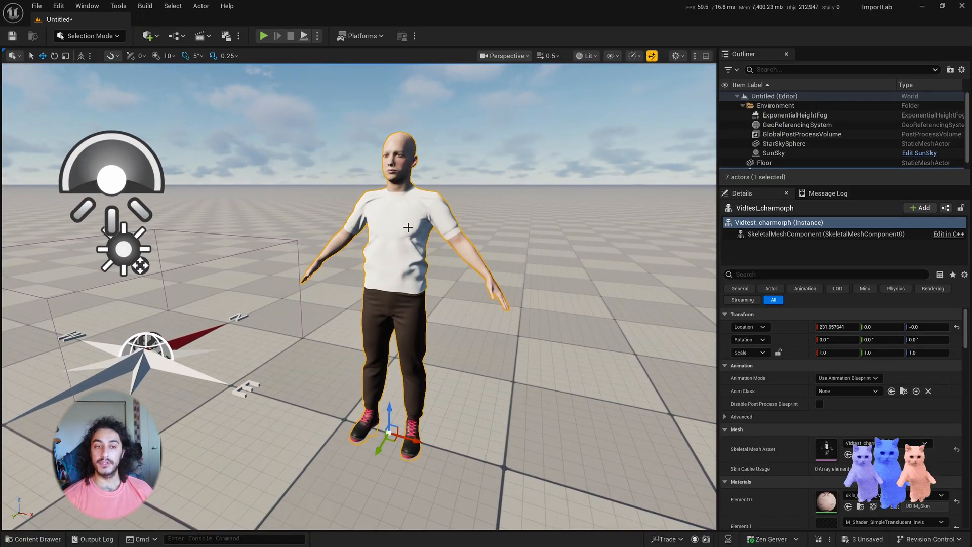
Step: Create a Level Sequence with the default name in the Charmorph folder, open it in Sequencer and save it
key("ctrl+space")
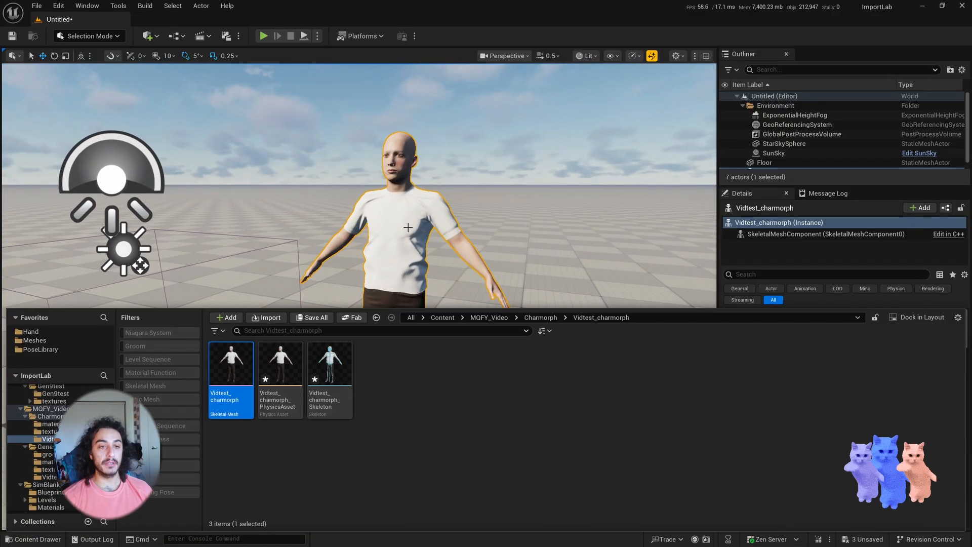
left_click(540, 317)
right_click(382, 373)
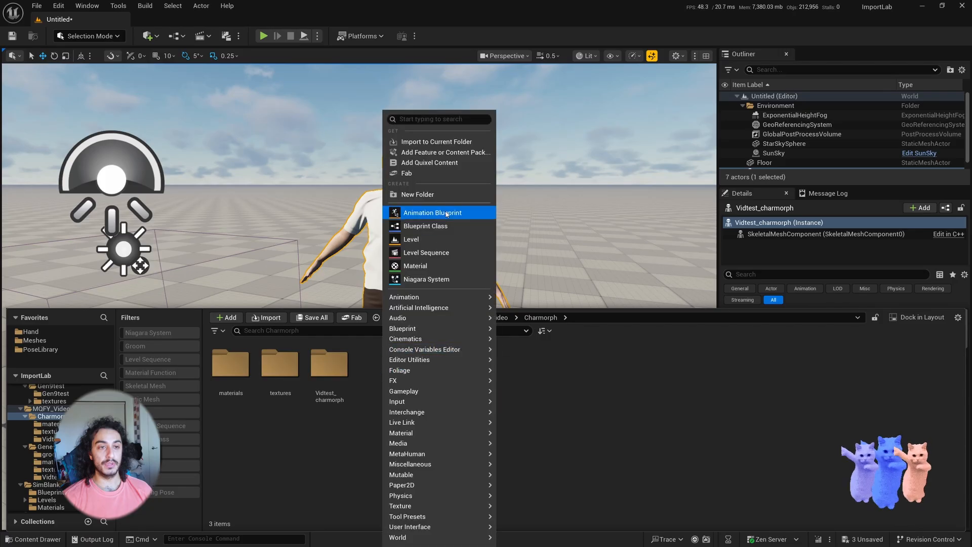
left_click(427, 252)
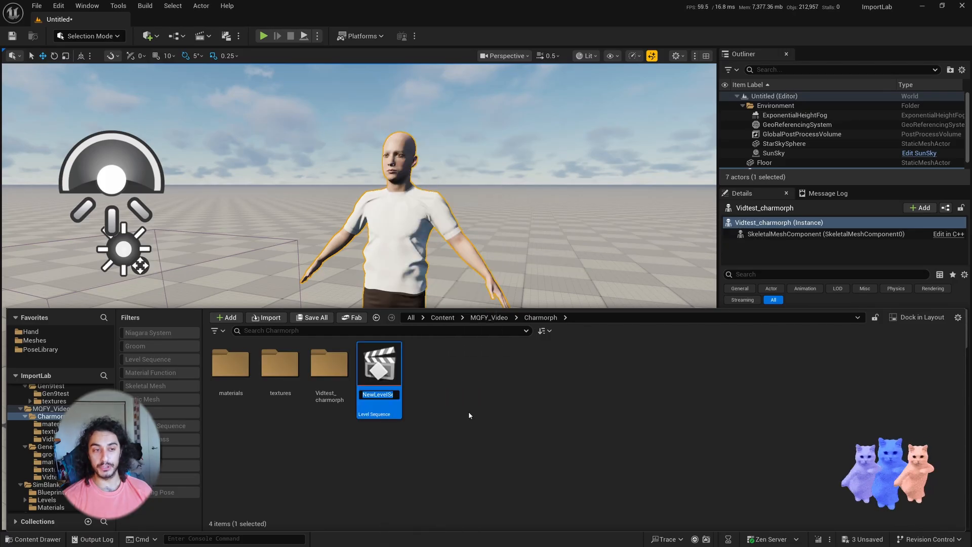
double_click(378, 370)
left_click_drag(429, 235, 97, 56)
middle_click(96, 57)
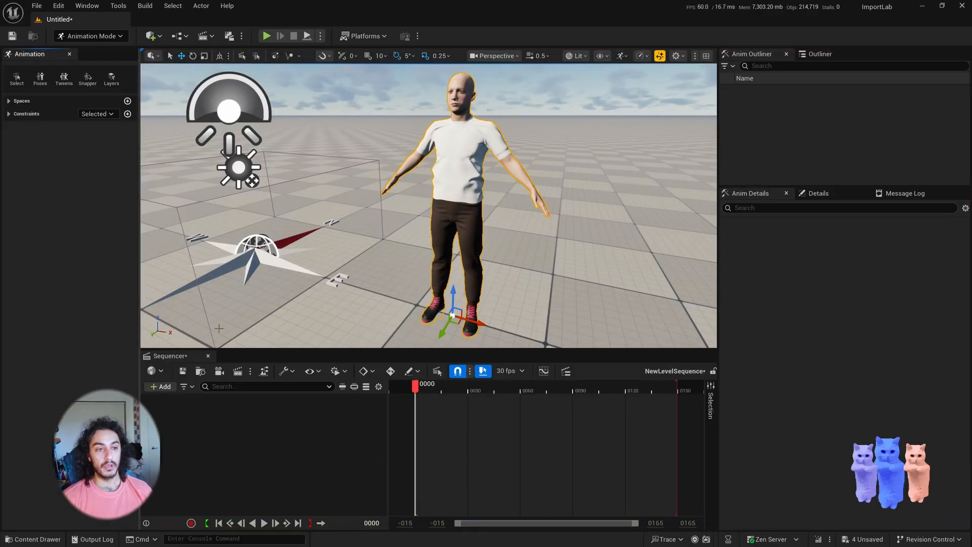
left_click(182, 370)
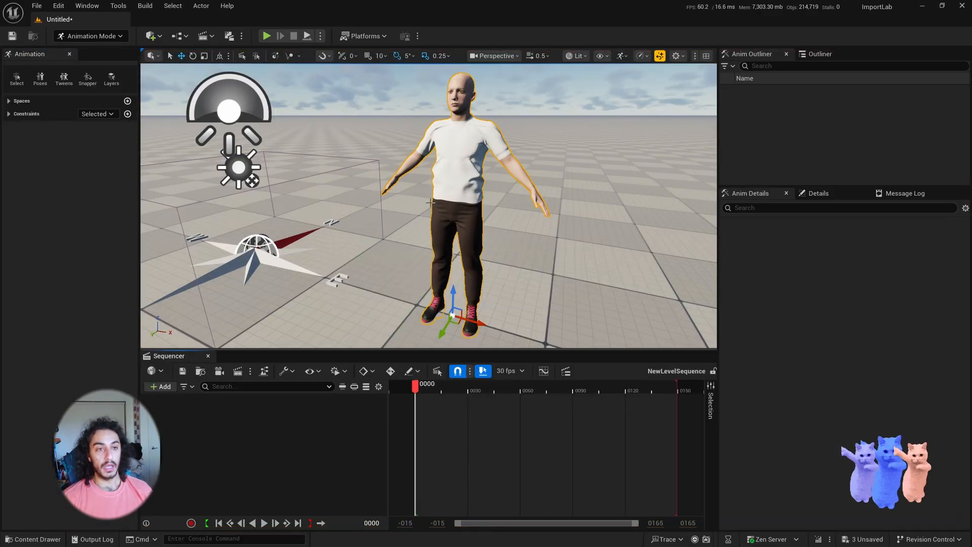
Step: Try to add the current content browser selection to the sequence
left_click(165, 388)
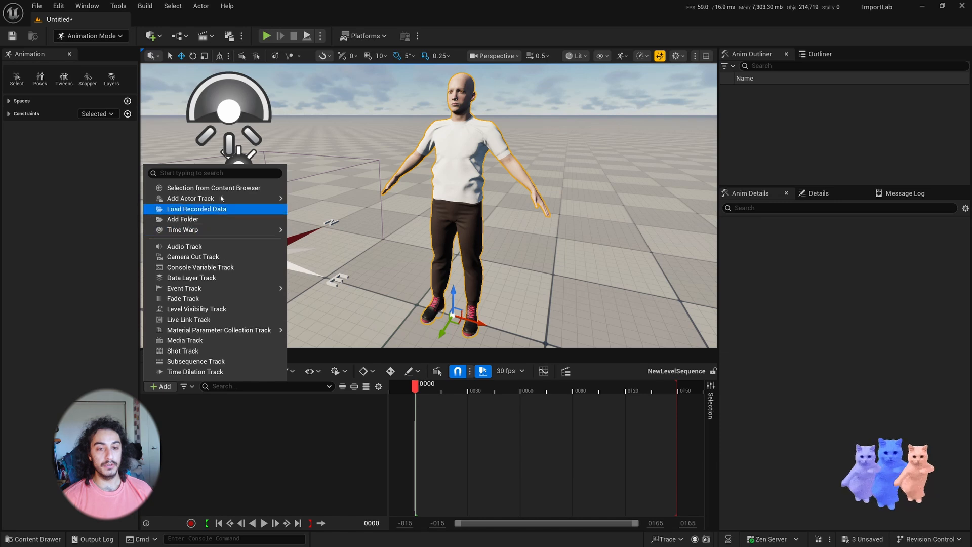
left_click(233, 387)
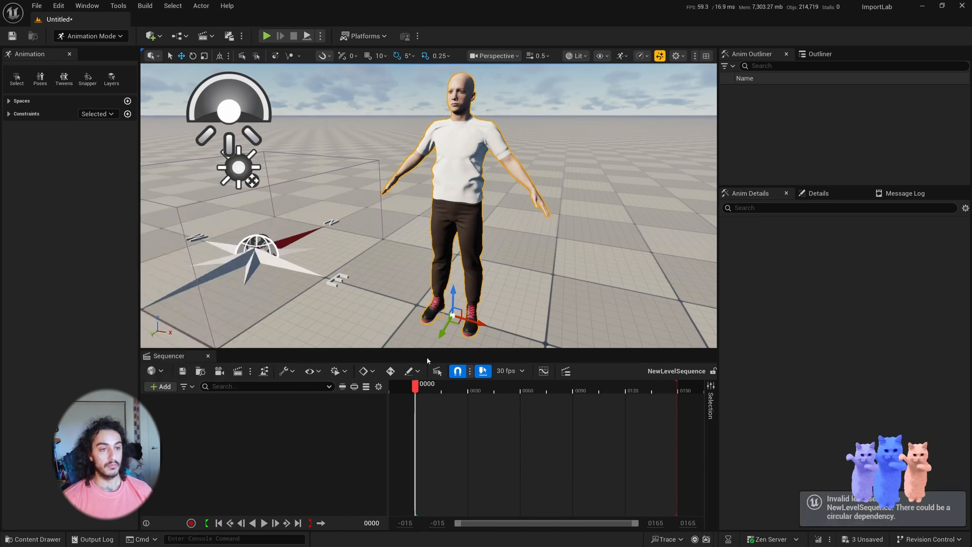
key("ctrl+space")
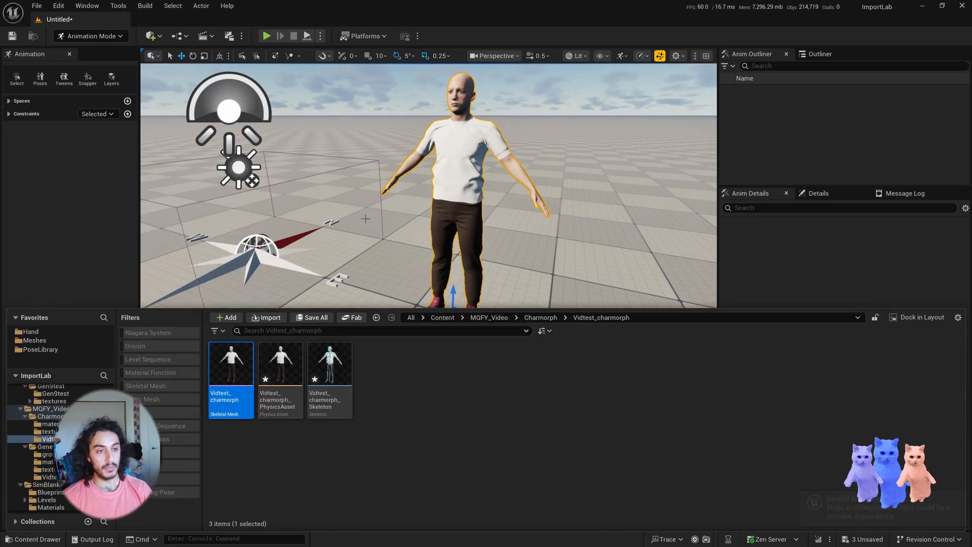
Step: Delete the character actor placed in the level
key("ctrl+space")
key("f")
key("Delete")
key("ctrl+space")
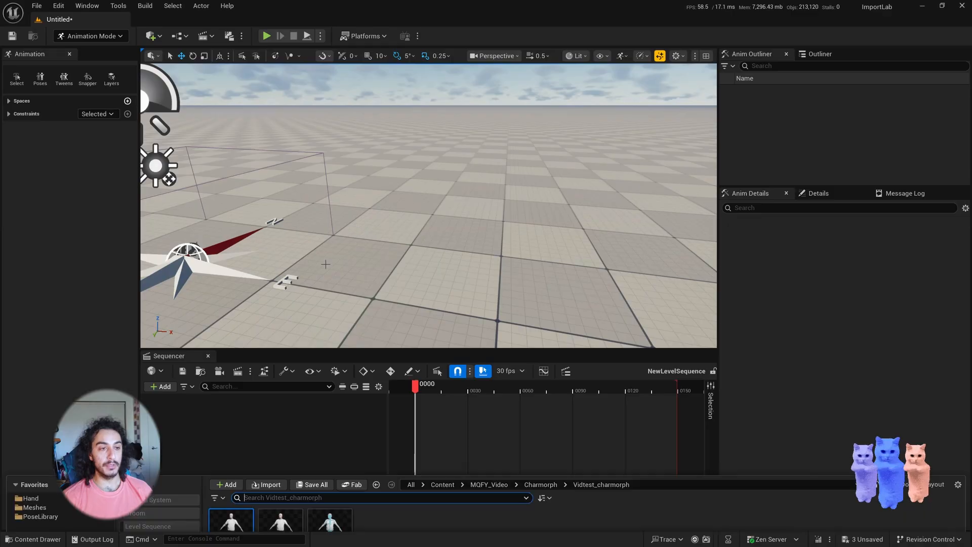
key("ctrl+space")
Step: Add the Vidtest_charmorph skeletal mesh to the sequence from the content browser selection and move it about 203 units along X
left_click(161, 386)
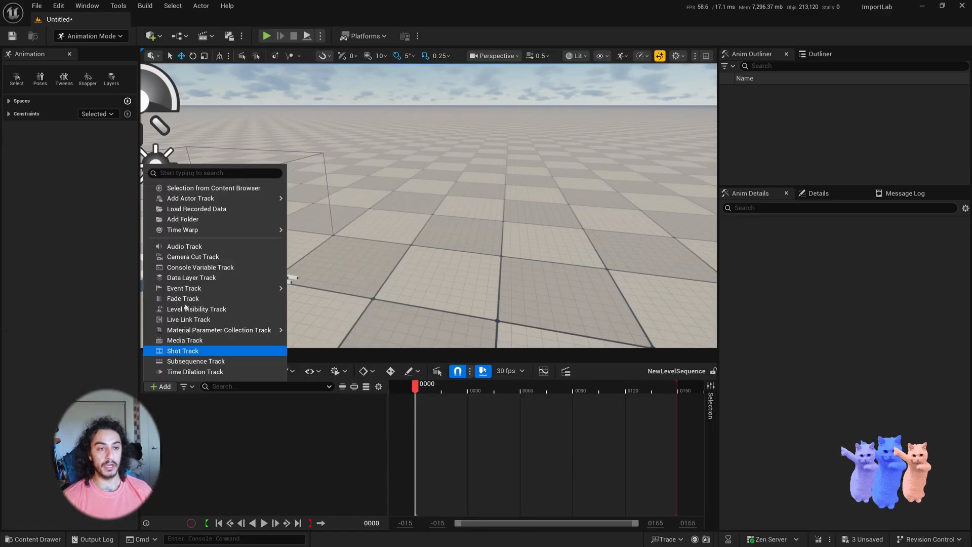
left_click(213, 187)
mouse_move(309, 279)
right_mouse_down()
mouse_move(284, 276)
mouse_move(309, 274)
right_mouse_up()
left_click_drag(326, 299, 465, 334)
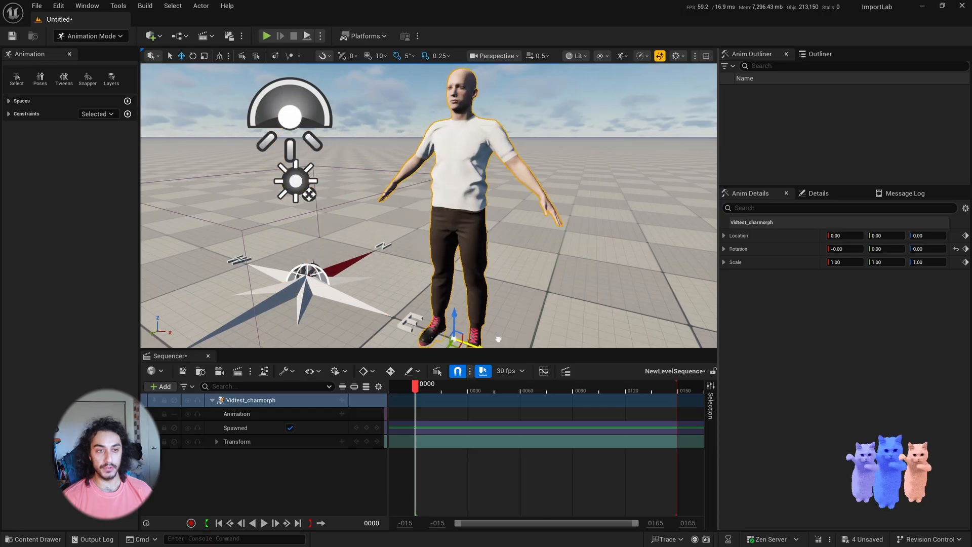
key("f")
left_click_drag(470, 258, 464, 259)
key("f")
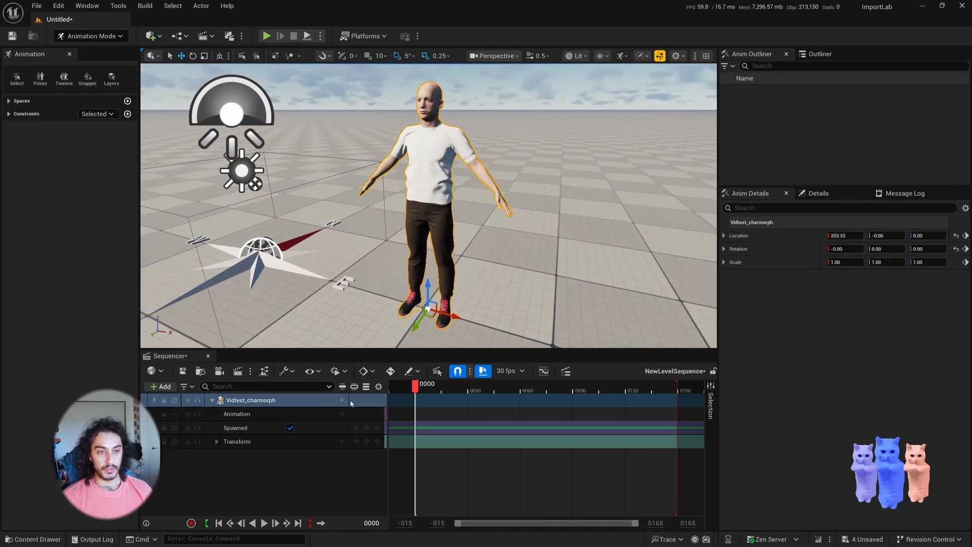
Step: Add the CR_Mannequin_Body control rig to the Vidtest_charmorph track, with Filter Asset By Skeleton turned off
left_click(341, 401)
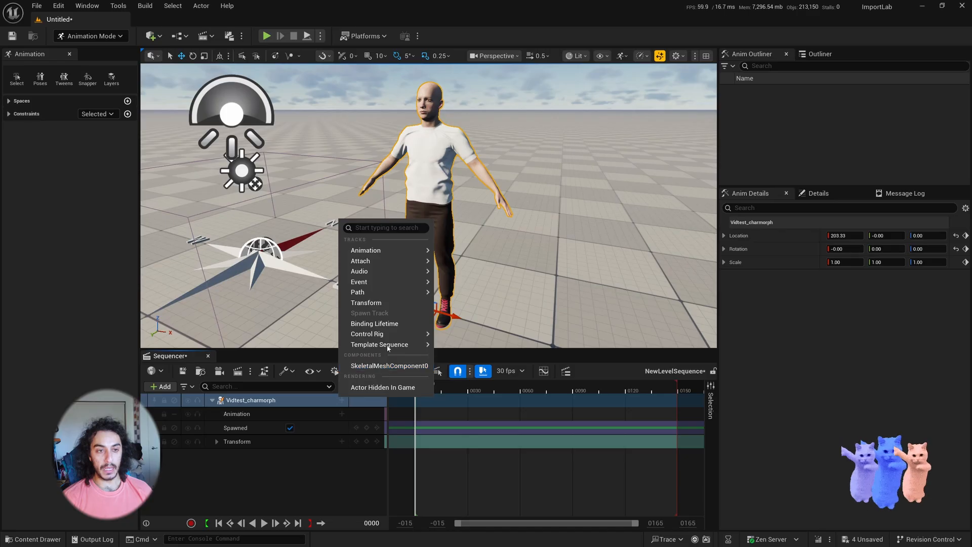
mouse_move(385, 334)
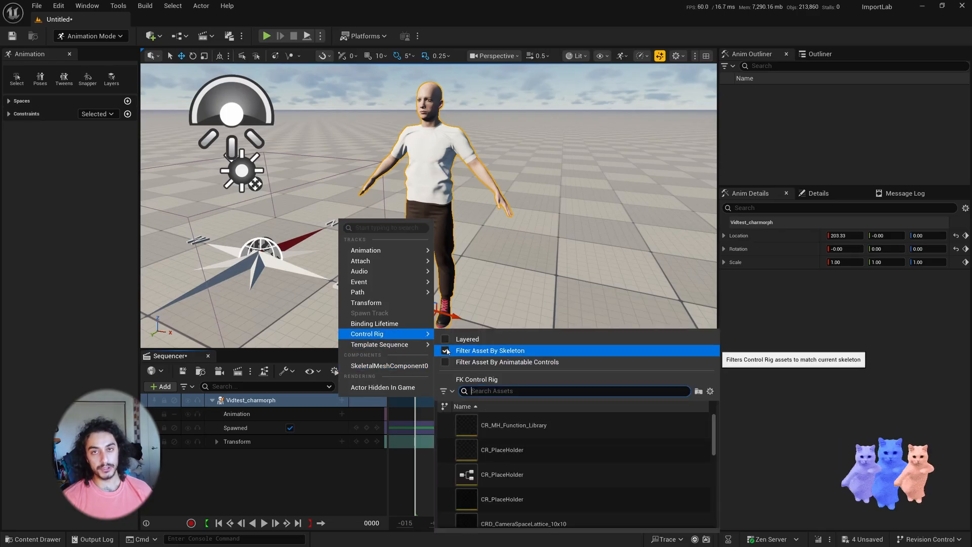
left_click(445, 351)
scroll(514, 450, "down", 2)
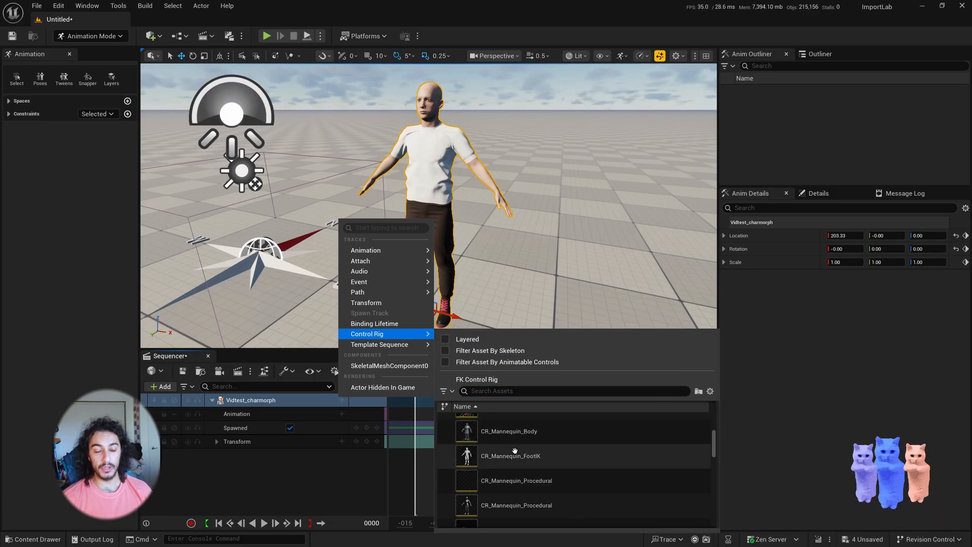
scroll(517, 454, "up", 1)
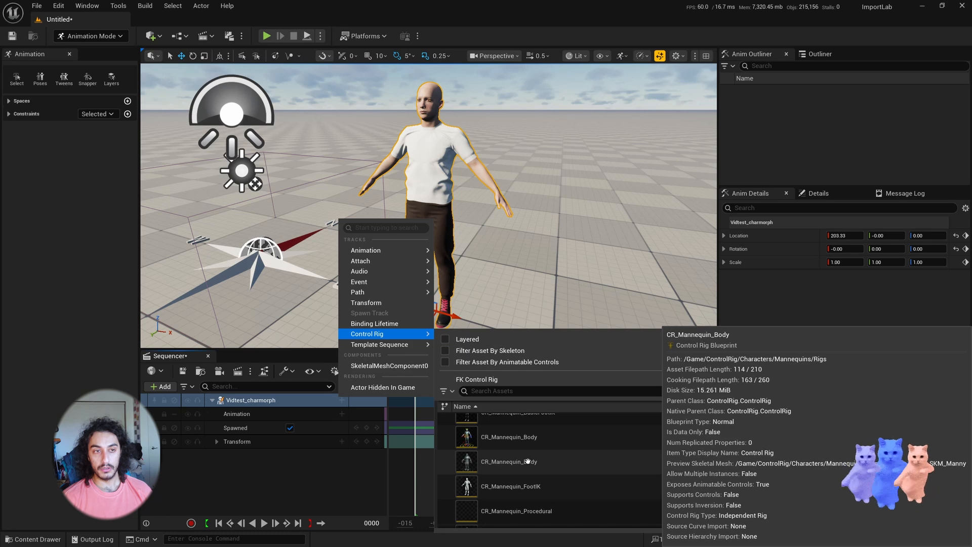
left_click(527, 462)
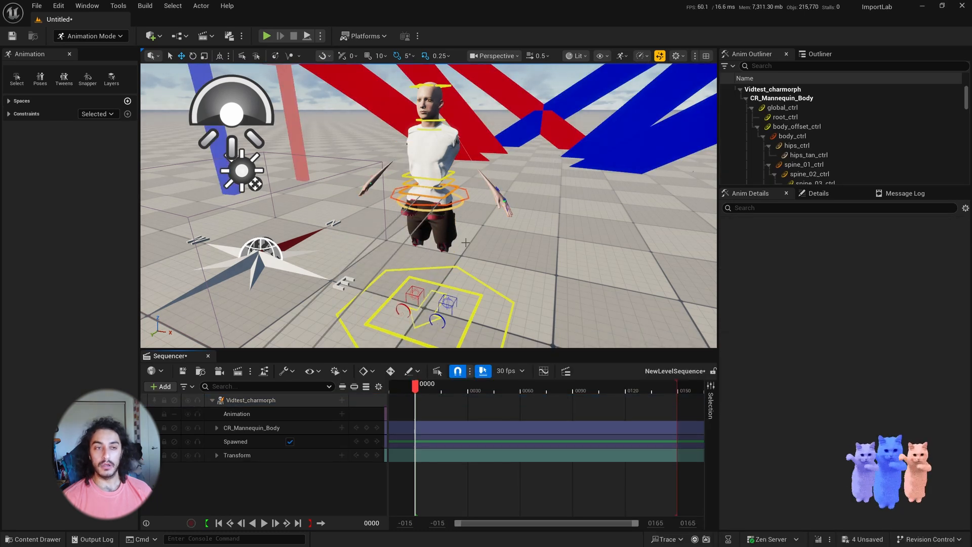
Step: Examine how the character's body, limbs and control shapes look under the mannequin control rig in the viewport
key("s")
mouse_move(429, 206)
right_mouse_down()
mouse_move(450, 198)
mouse_move(431, 229)
mouse_move(453, 226)
mouse_move(414, 228)
mouse_move(426, 207)
mouse_move(435, 211)
right_mouse_up()
key("s")
scroll(430, 229, "up", 1)
key("d")
key("w")
scroll(431, 213, "down", 1)
key("alt+Tab")
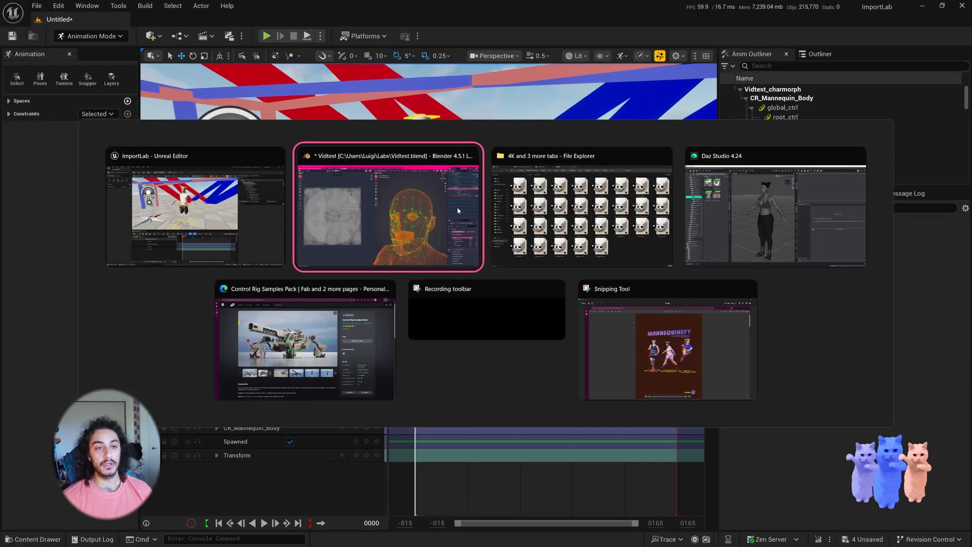
left_click(263, 197)
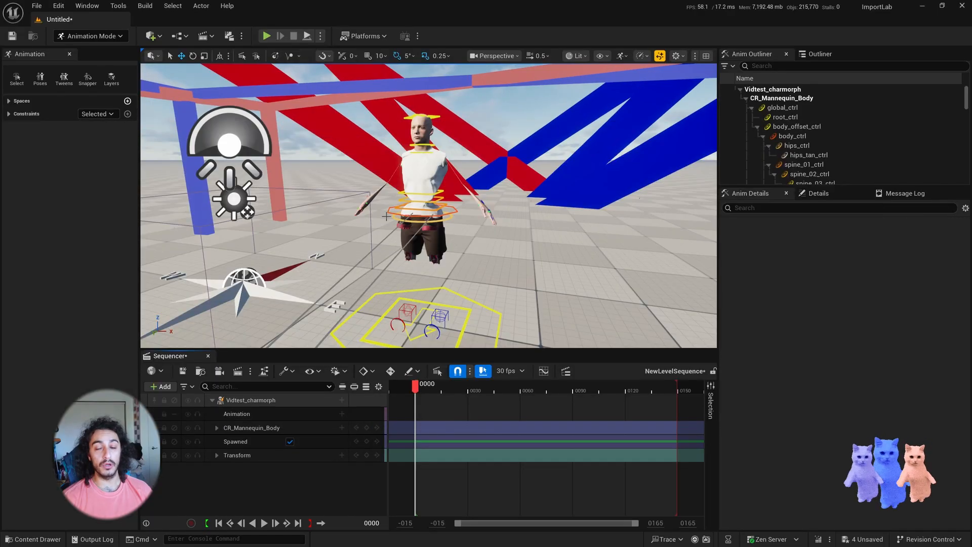
right_click_drag(387, 216, 384, 223)
key("s")
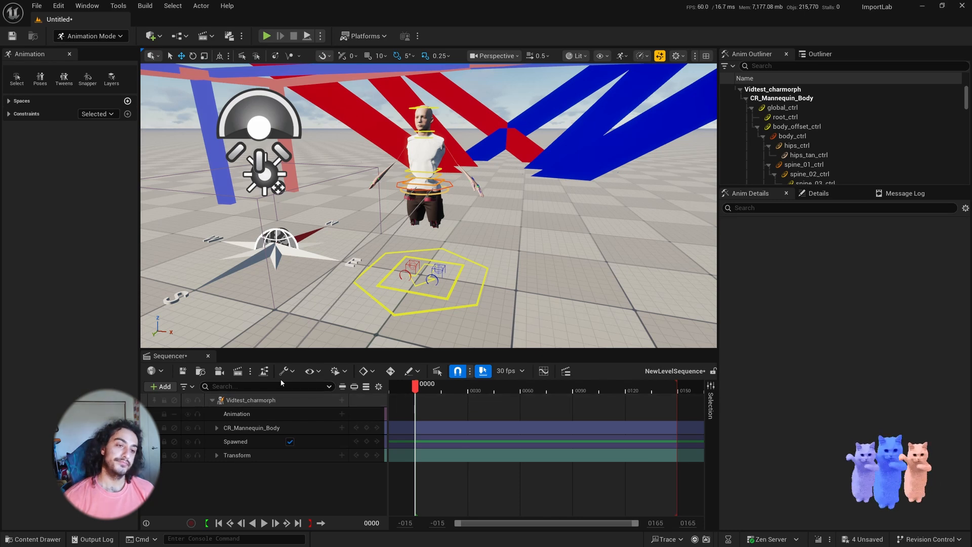
right_click_drag(441, 299, 440, 336)
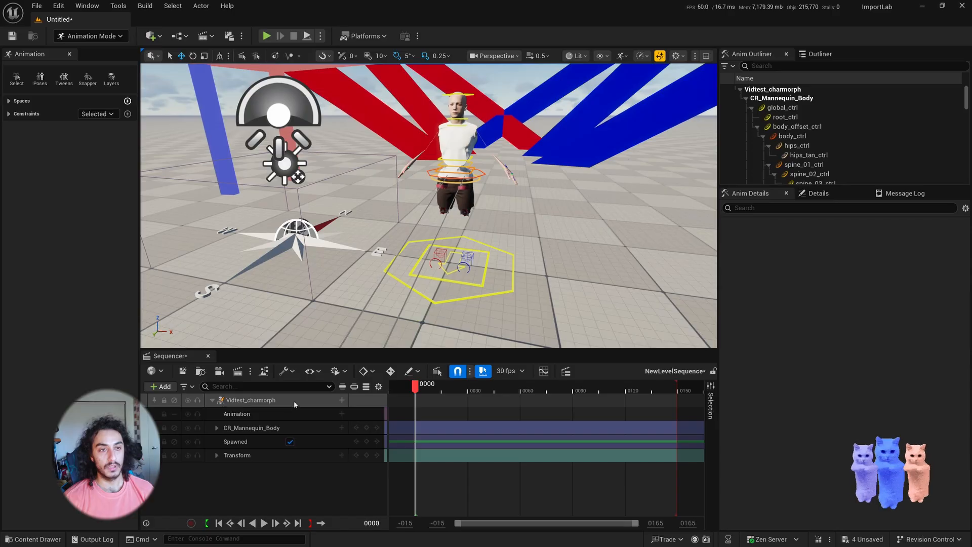
mouse_move(405, 284)
right_mouse_down()
mouse_move(420, 263)
mouse_move(418, 304)
mouse_move(421, 276)
mouse_move(413, 278)
right_mouse_up()
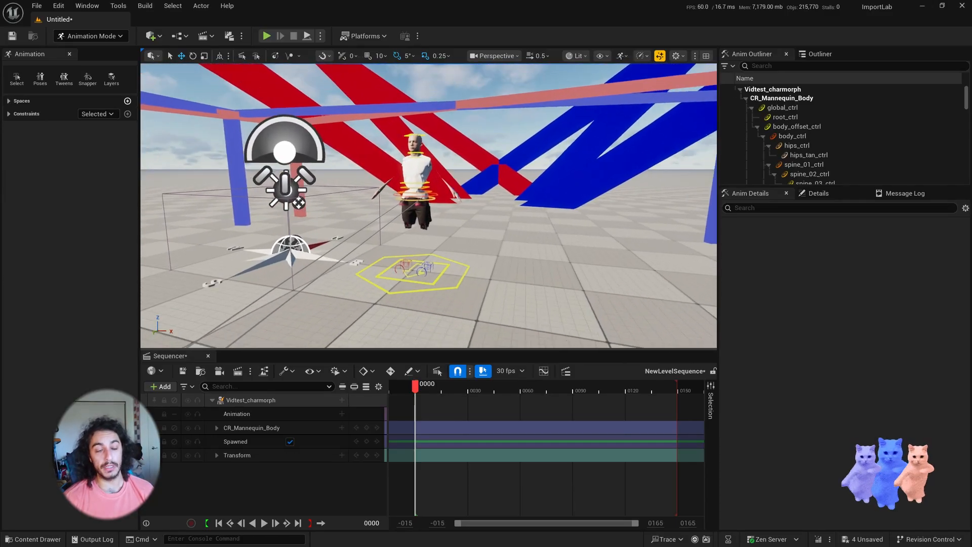
Step: Open the Vidtest_charmorph skeletal mesh asset and turn on its editing tools
left_click(416, 187)
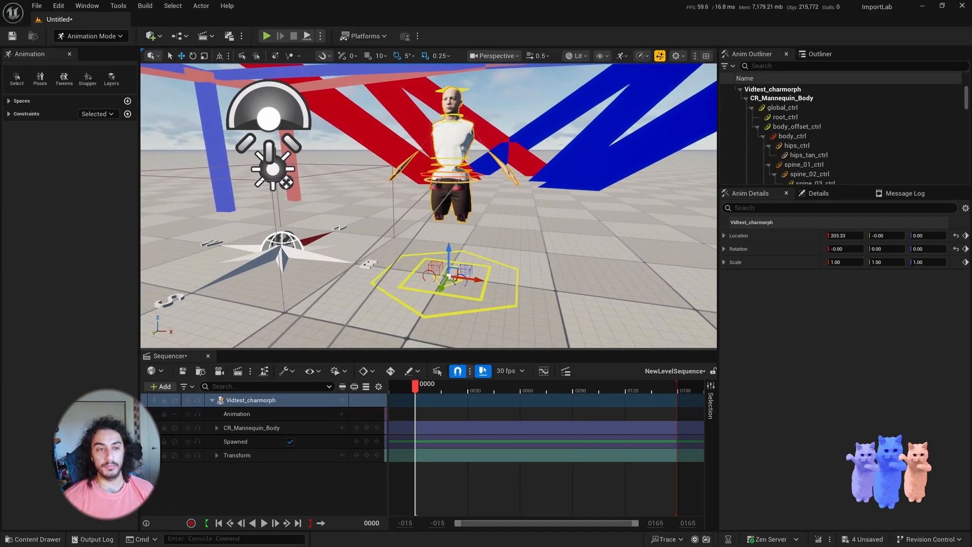
right_click_drag(507, 239, 506, 239)
key("ctrl+space")
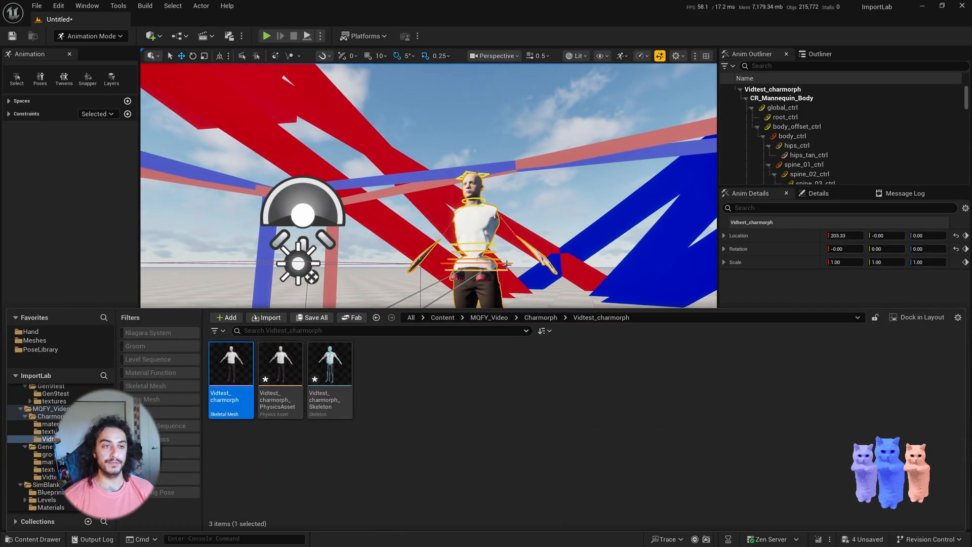
left_click(368, 433)
left_click(231, 385)
key("Return")
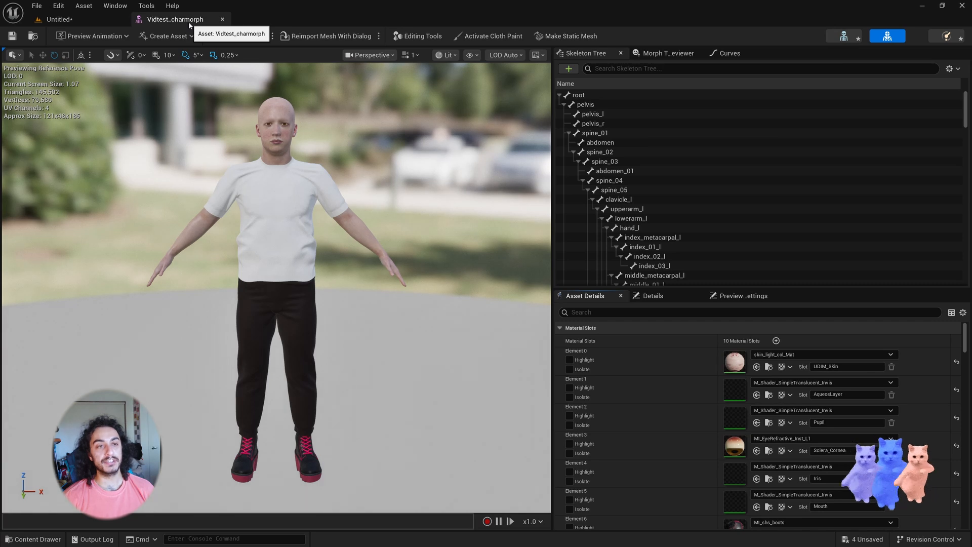
left_click(410, 39)
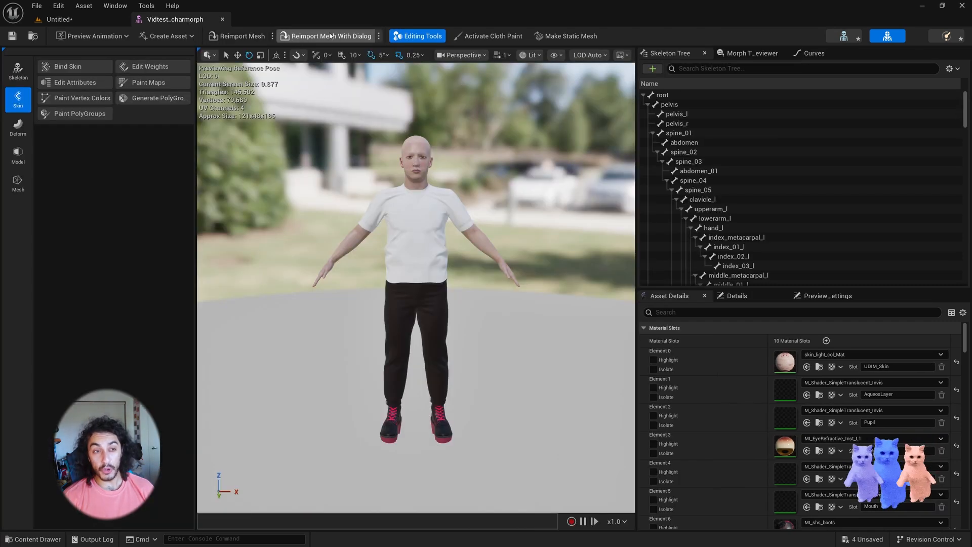
Step: Search the plugins for "editing tool" to check the Skeletal Mesh Editing Tools plugin, and close the plugin list
left_click(59, 6)
left_click(76, 95)
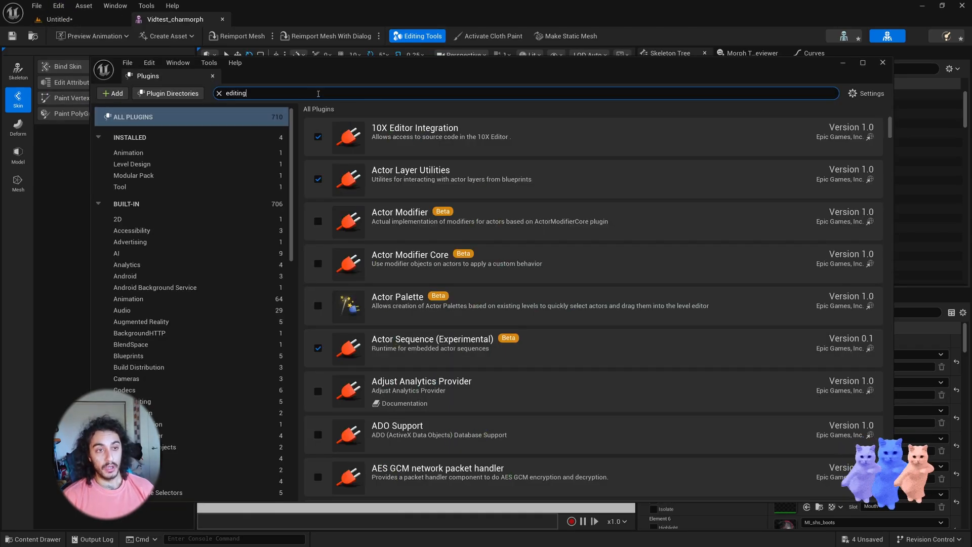
left_click(318, 93)
type("editing tool")
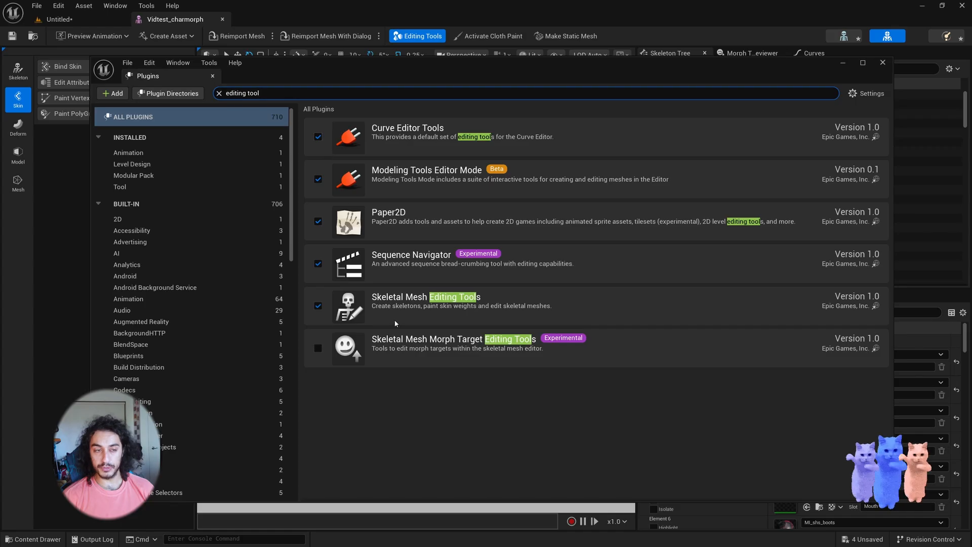
left_click(415, 305)
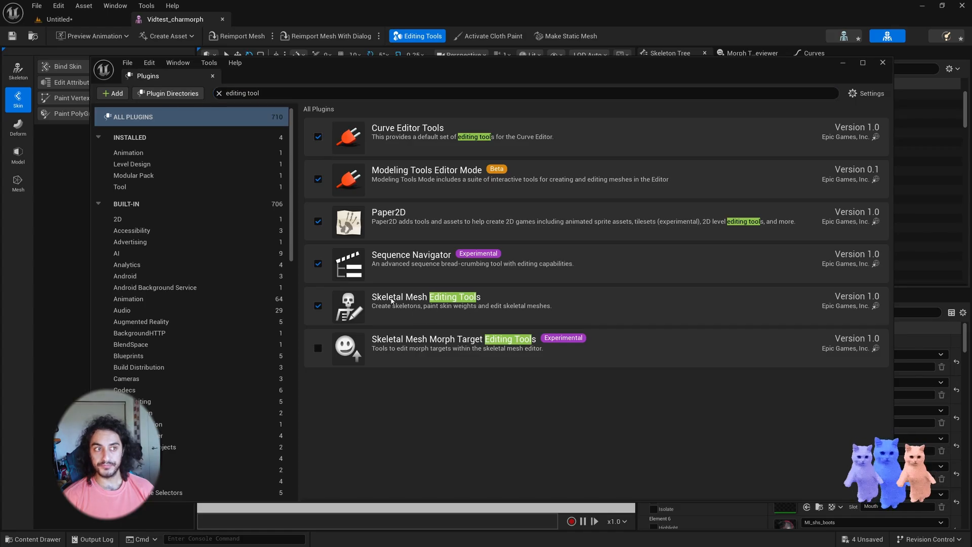
middle_click(159, 77)
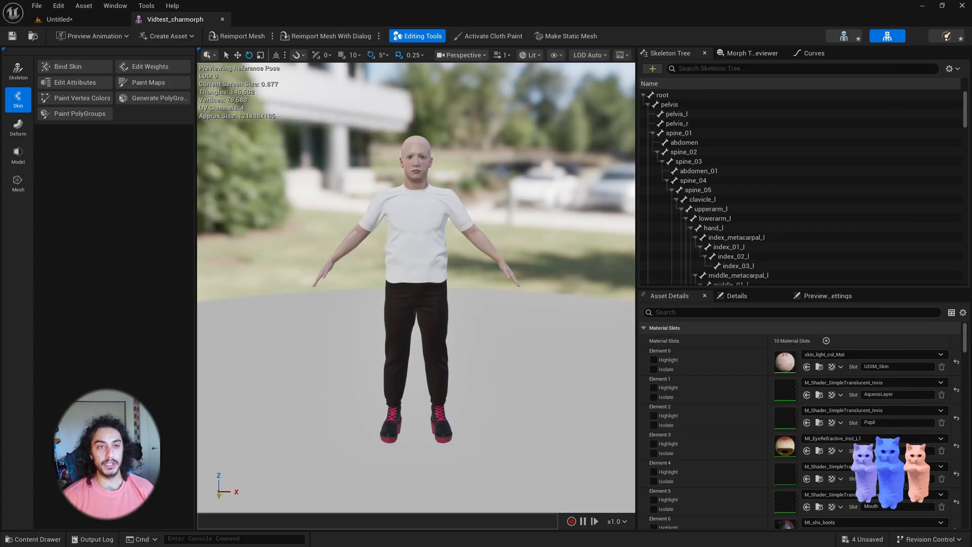
Step: Start Edit Skeleton on the character's mesh and select all bones in the skeleton tree
left_click_drag(416, 284, 401, 289, "alt")
scroll(416, 283, "up", 2)
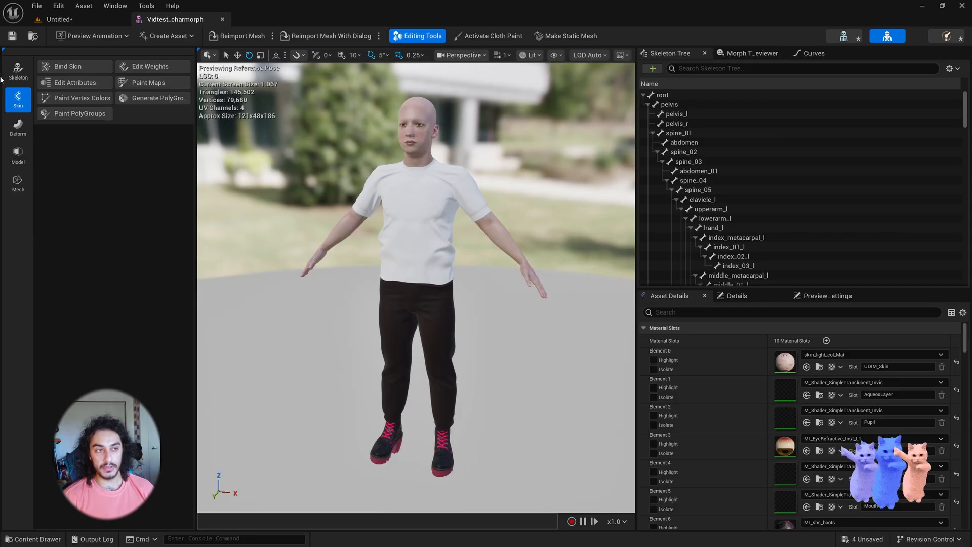
left_click(17, 71)
left_click(71, 66)
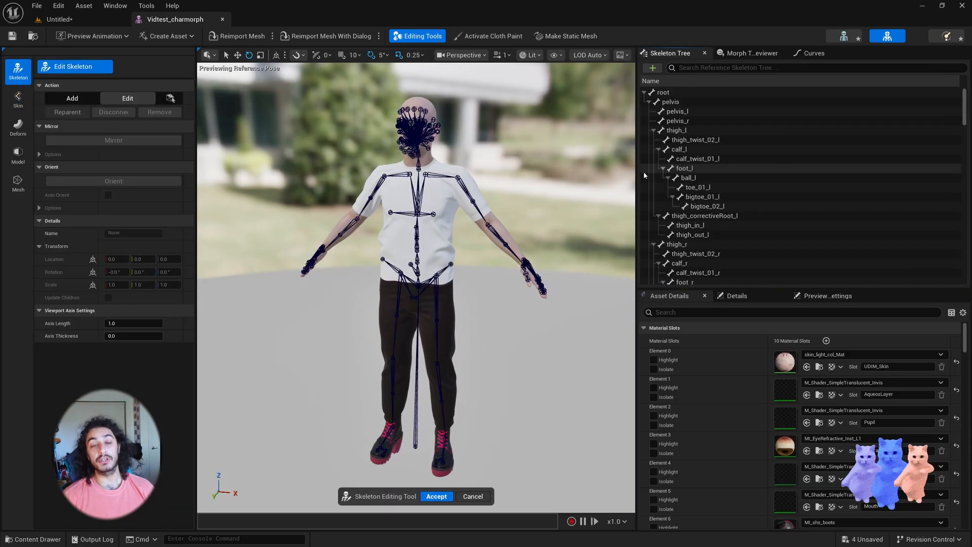
left_click(715, 111)
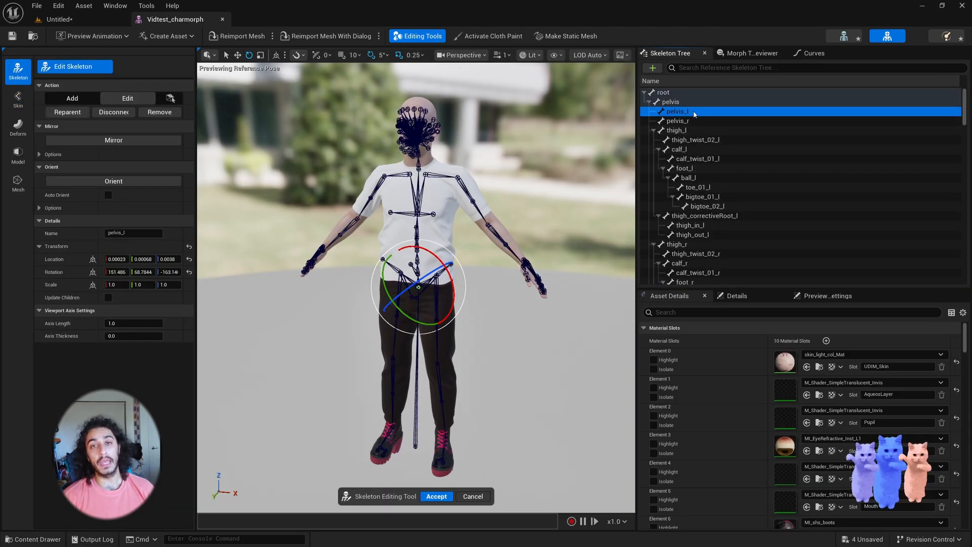
key("ctrl+a")
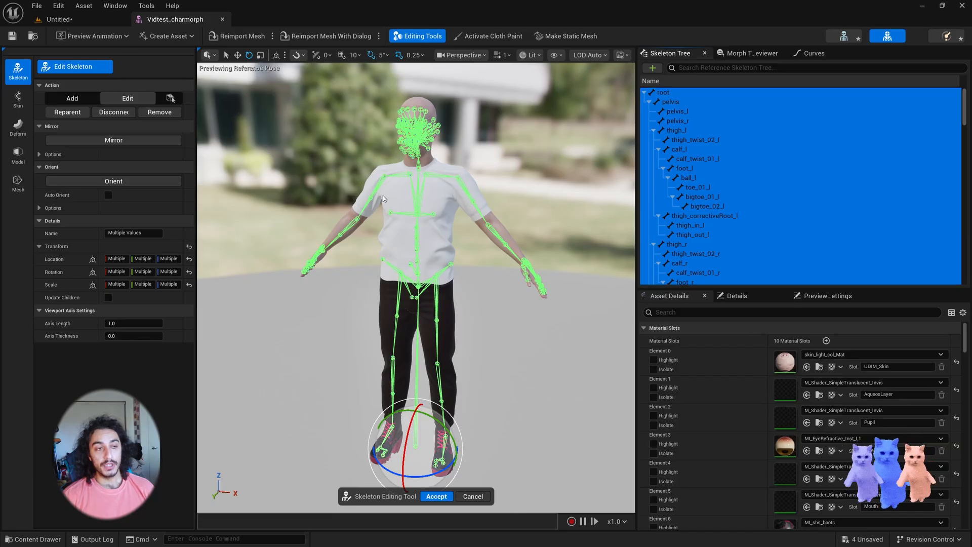
Step: Switch the selected bones' scale to world space, reset it to 1.0 on all axes, accept the edit and save the mesh
left_click(94, 285)
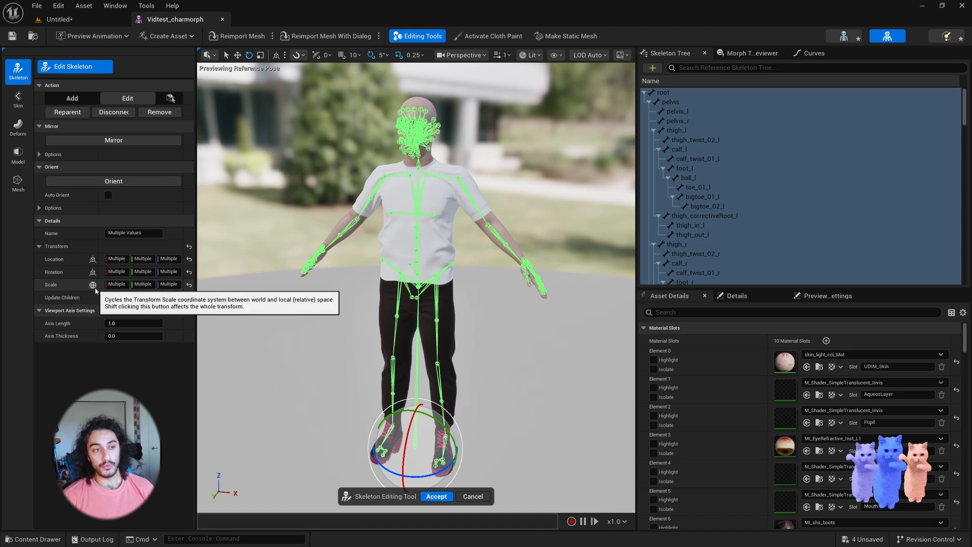
left_click(188, 285)
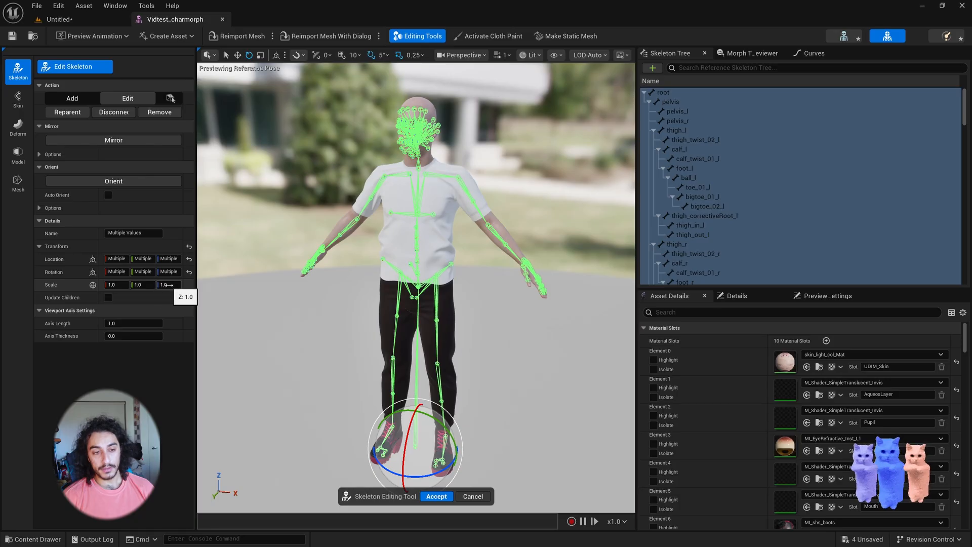
left_click(448, 496)
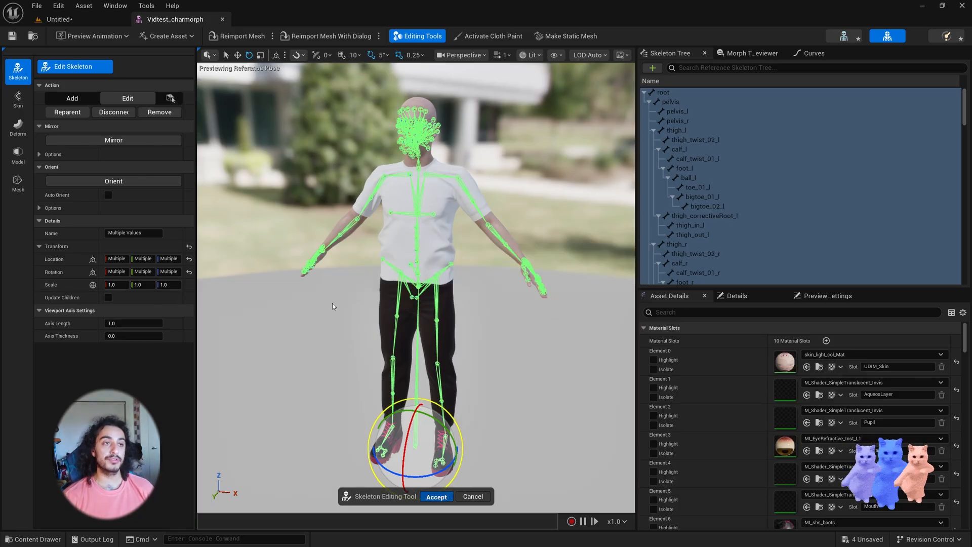
left_click(13, 37)
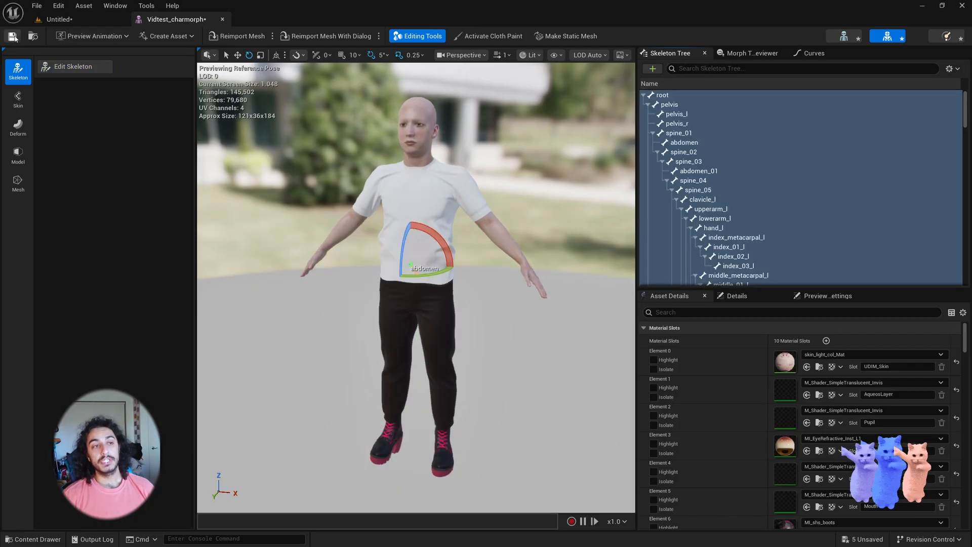
Step: Compare the corrected skeletal mesh asset with the rigged character in the level
left_click(99, 19)
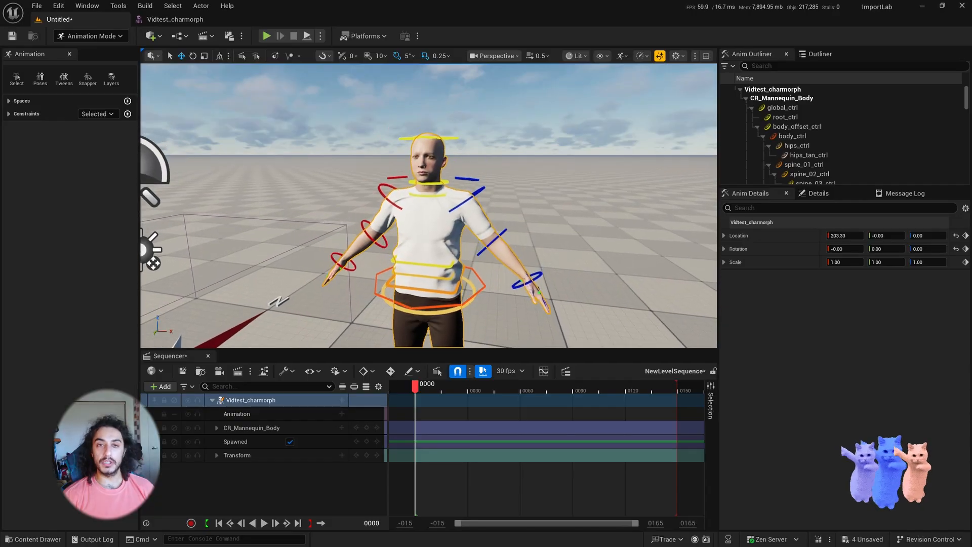
left_click(190, 21)
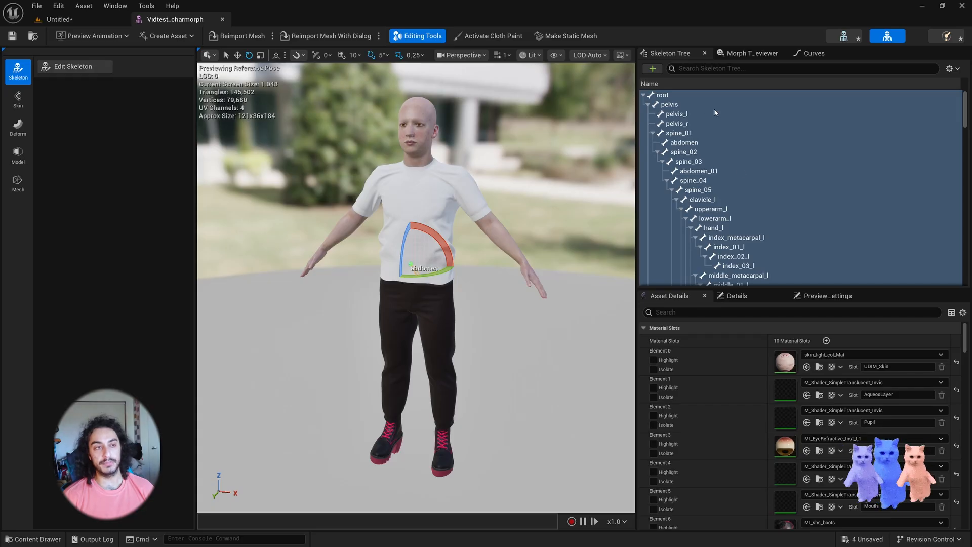
left_click(97, 18)
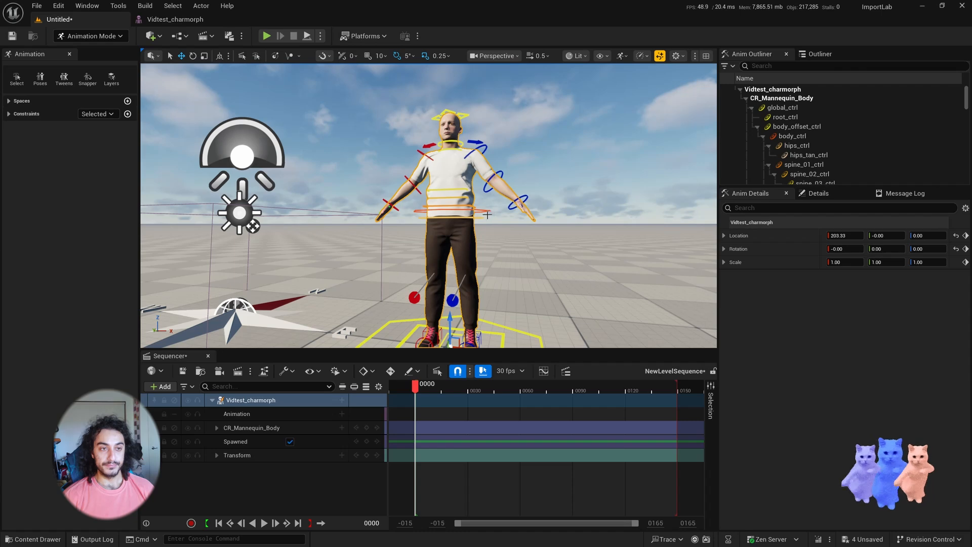
Step: Pose the character with the control rig's body and arm controls, raising the left arm out to the side
left_click(485, 211)
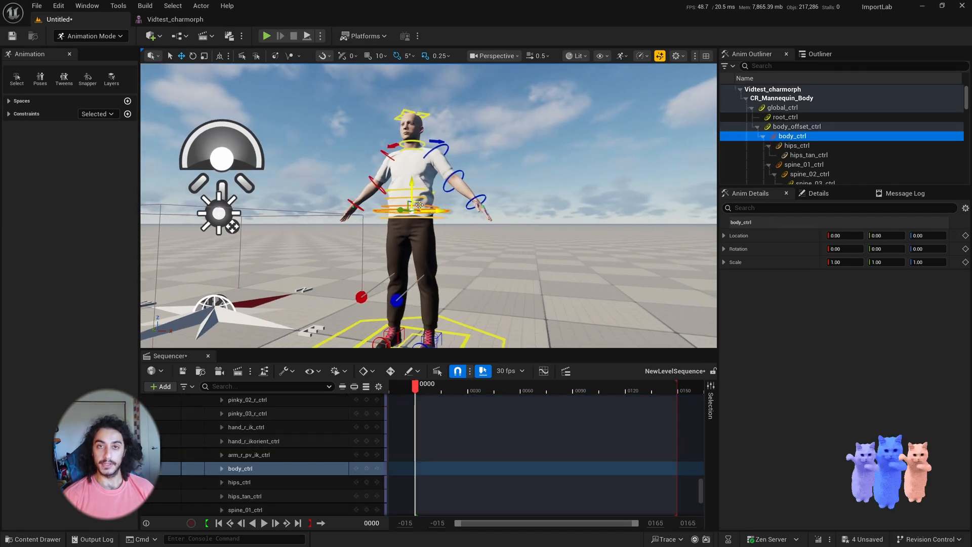
left_click_drag(419, 206, 477, 142)
left_click(452, 163)
key("e")
left_click(429, 130)
key("f")
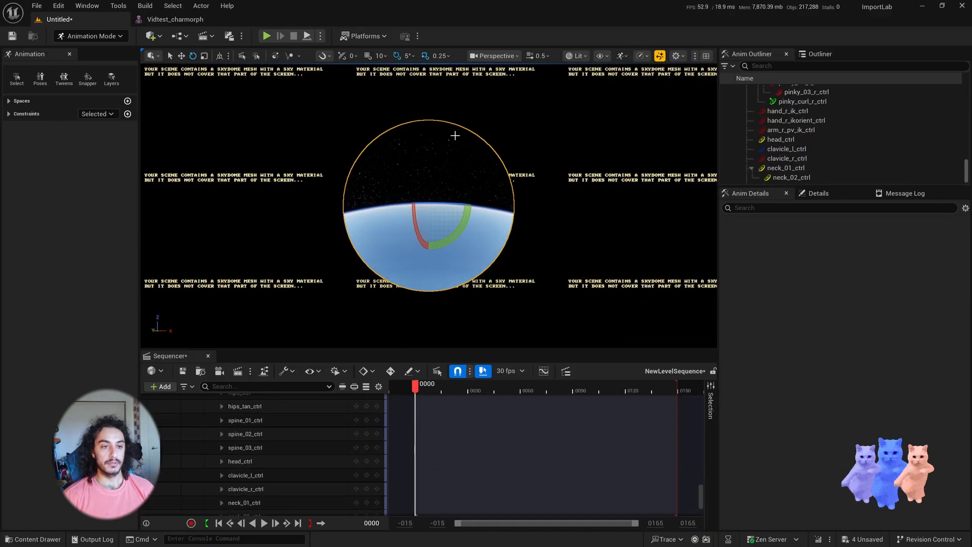
left_click(245, 406)
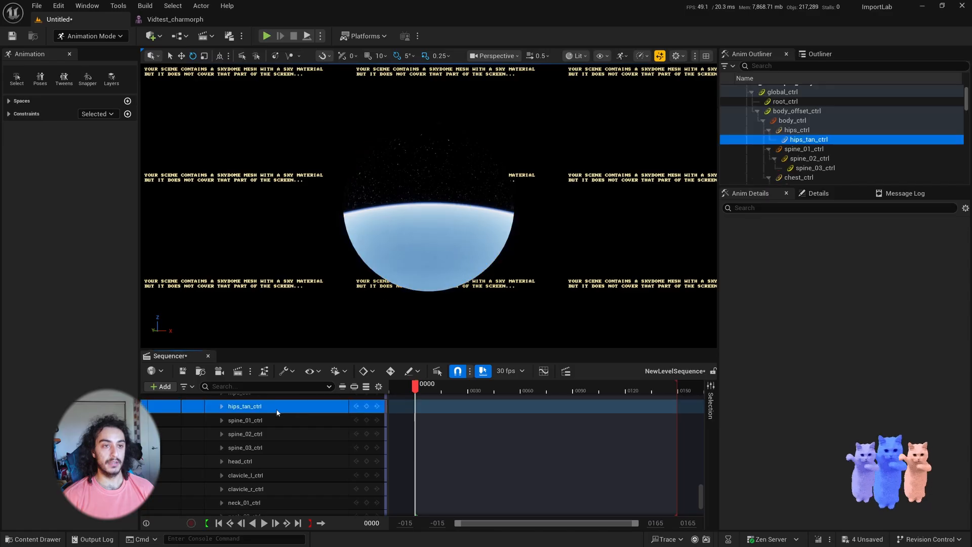
key("f")
key("s")
right_click_drag(456, 154, 455, 154)
key("w")
Step: Rotate head_ctrl to -15 degrees about Y and switch the viewport's rotation gizmo to full rings
left_click(449, 163)
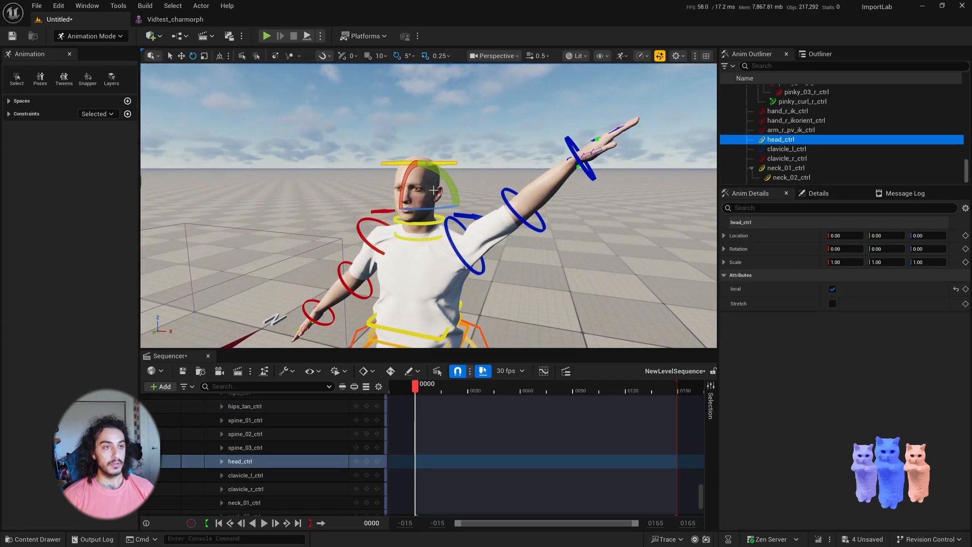
mouse_move(439, 173)
left_mouse_down()
mouse_move(426, 165)
mouse_move(452, 183)
left_mouse_up()
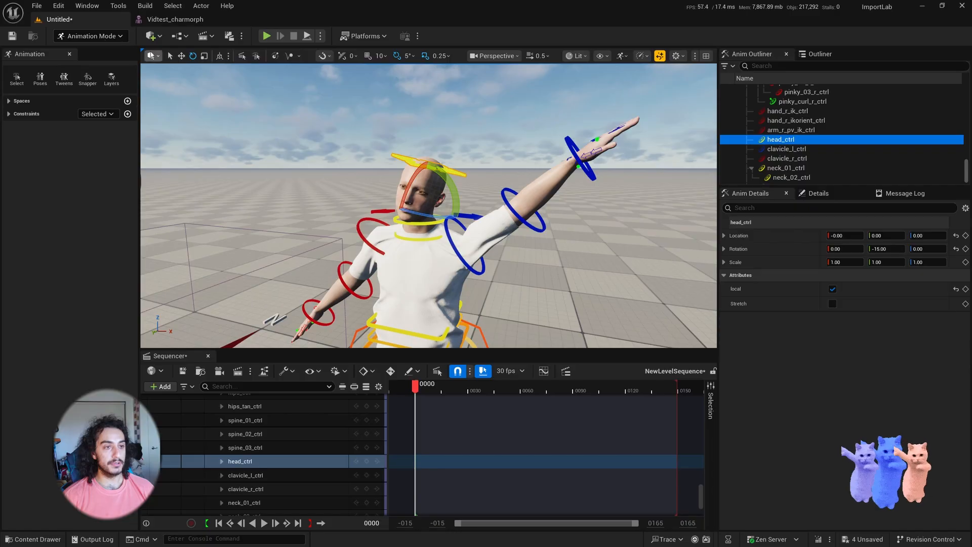
left_click(151, 56)
left_click(213, 205)
left_click(441, 191)
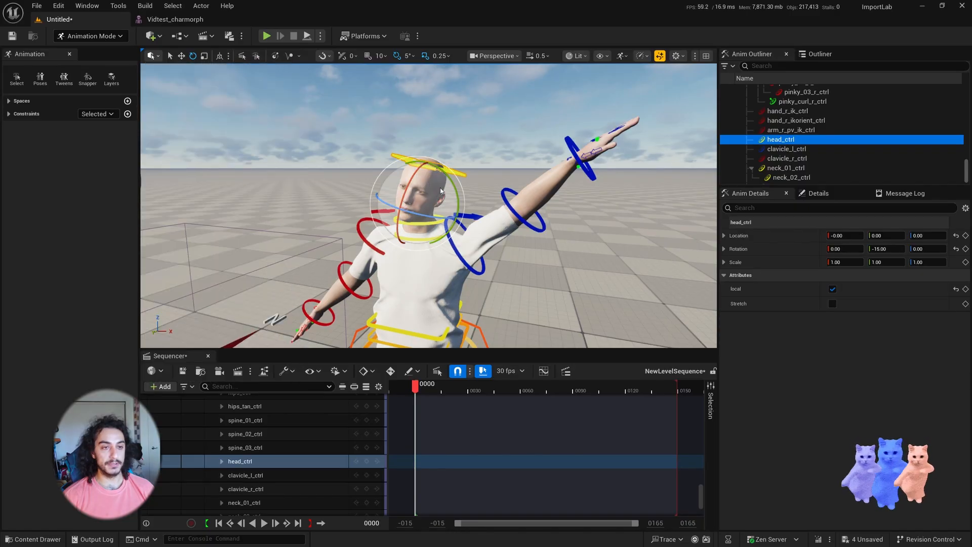
Step: Rotate head_ctrl freely to about -11.67, -0.71 and -0.51 degrees on the three axes
left_click_drag(440, 191, 439, 219)
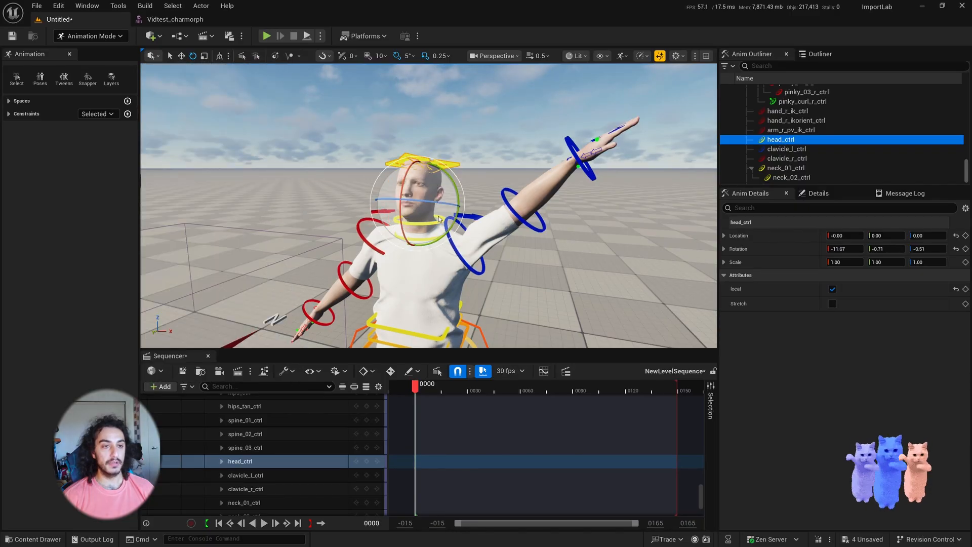
right_click_drag(438, 219, 434, 196)
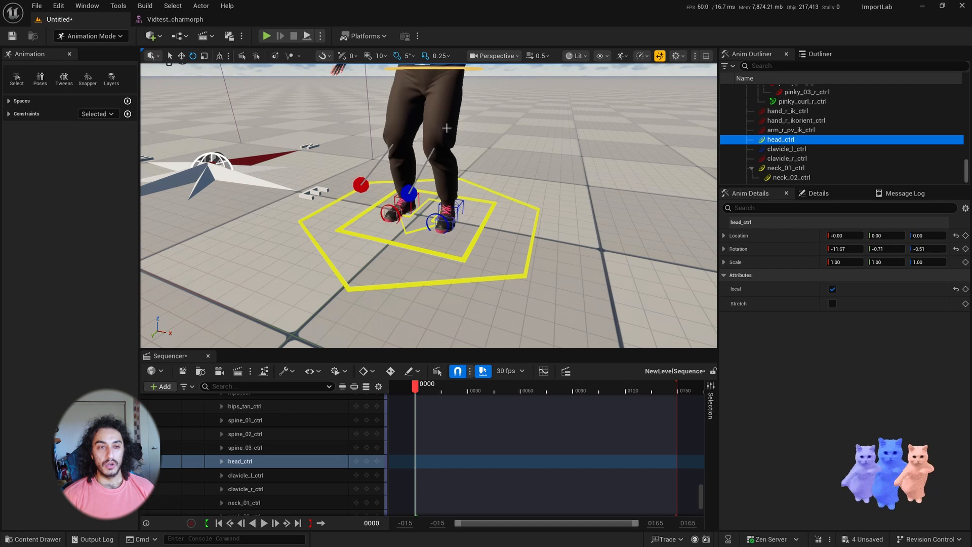
Step: Set the Bounds Scale of the Vidtest_charmorph actor to 4
left_click(443, 117)
key("f")
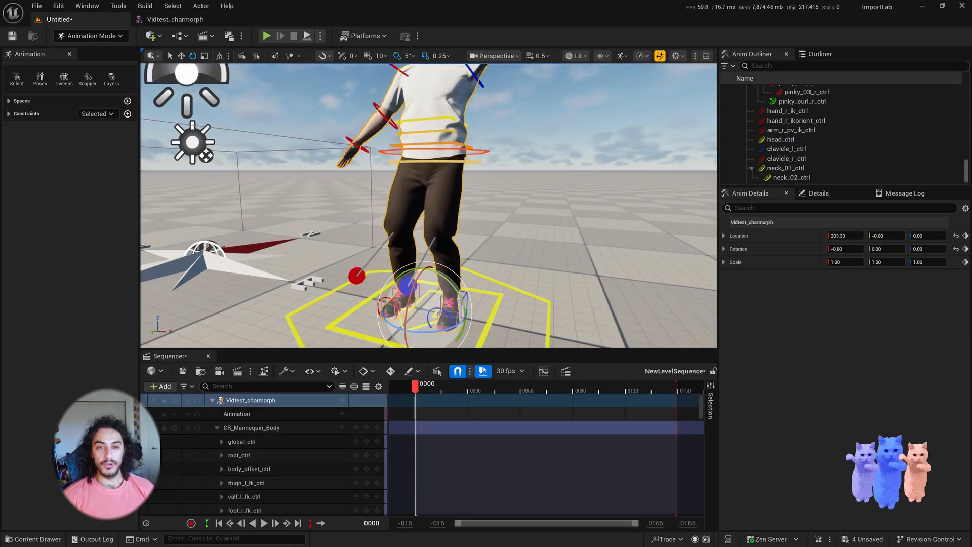
left_click(818, 194)
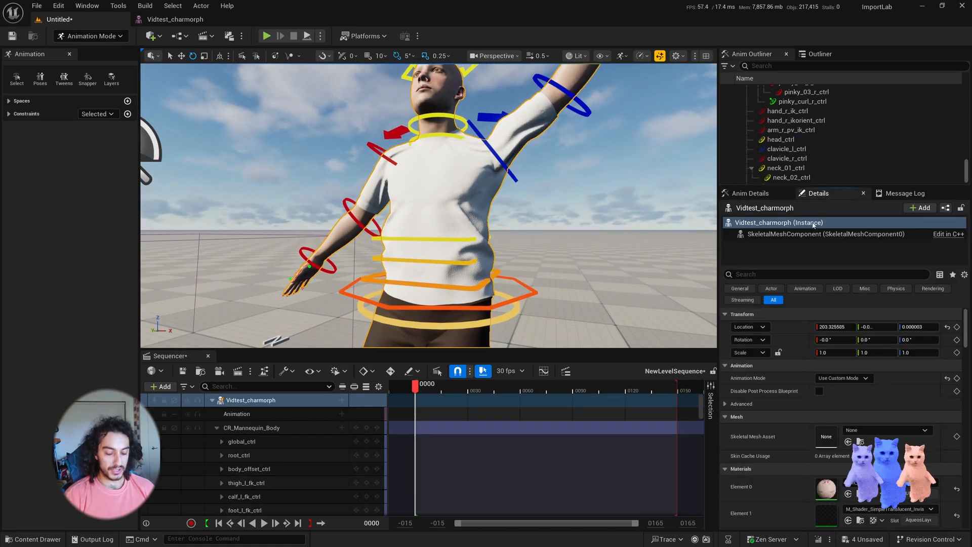
left_click(813, 274)
type("bound")
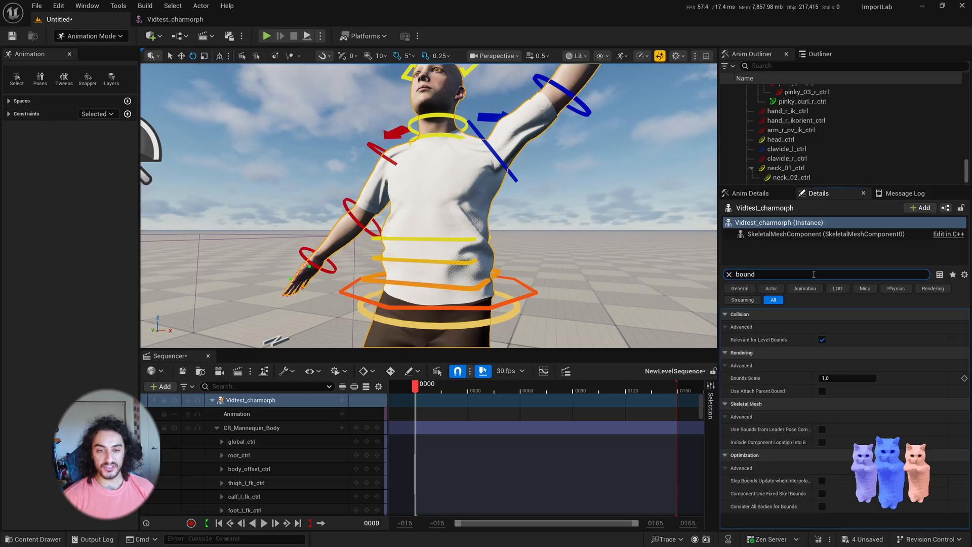
left_click(844, 378)
type("4")
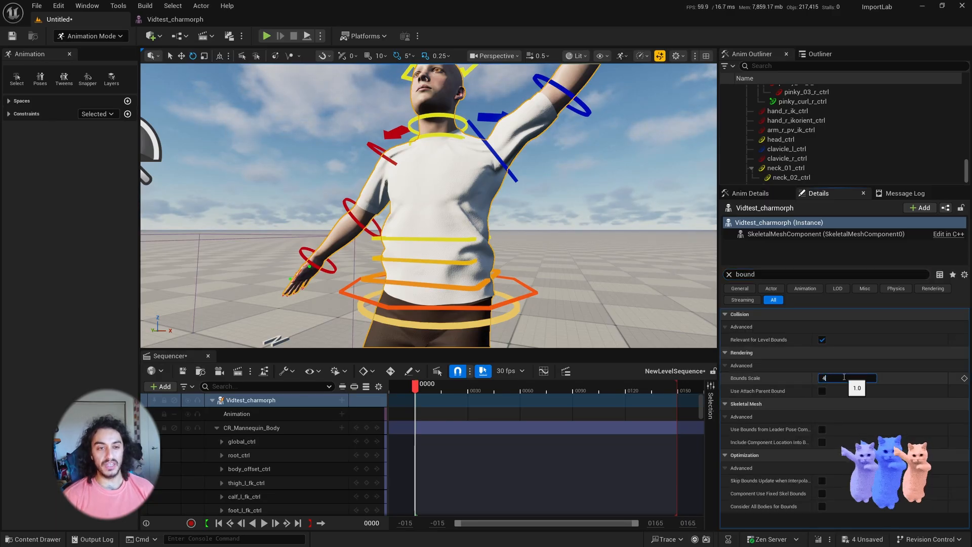
key("Return")
Step: Move foot_l_ik_ctrl up and out to the side so the left leg lifts off the ground
mouse_move(431, 202)
right_mouse_down()
mouse_move(431, 274)
mouse_move(431, 193)
mouse_move(420, 187)
right_mouse_up()
mouse_move(496, 126)
right_mouse_down()
mouse_move(501, 177)
mouse_move(489, 114)
right_mouse_up()
left_click(495, 125)
right_click_drag(471, 218, 491, 238)
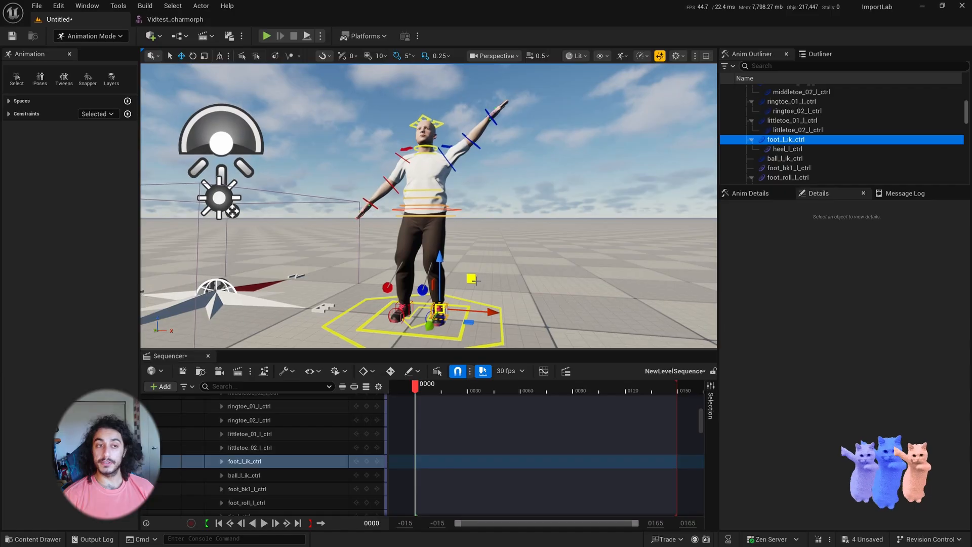
left_click_drag(491, 237, 517, 238)
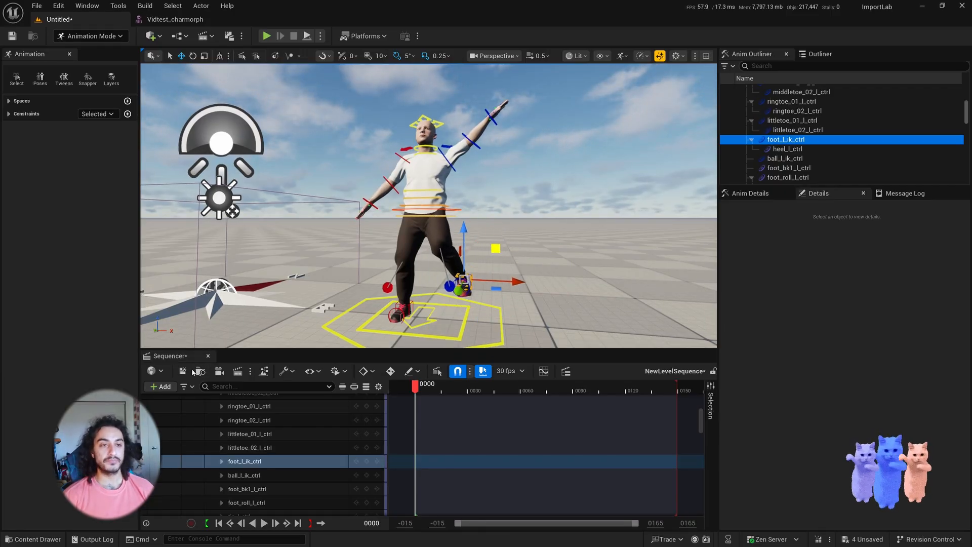
Step: Save the level sequence and close the Vidtest_charmorph asset editor
key("ctrl+s")
scroll(428, 205, "up", 3)
right_click_drag(429, 205, 430, 162)
left_click(173, 23)
left_click(223, 20)
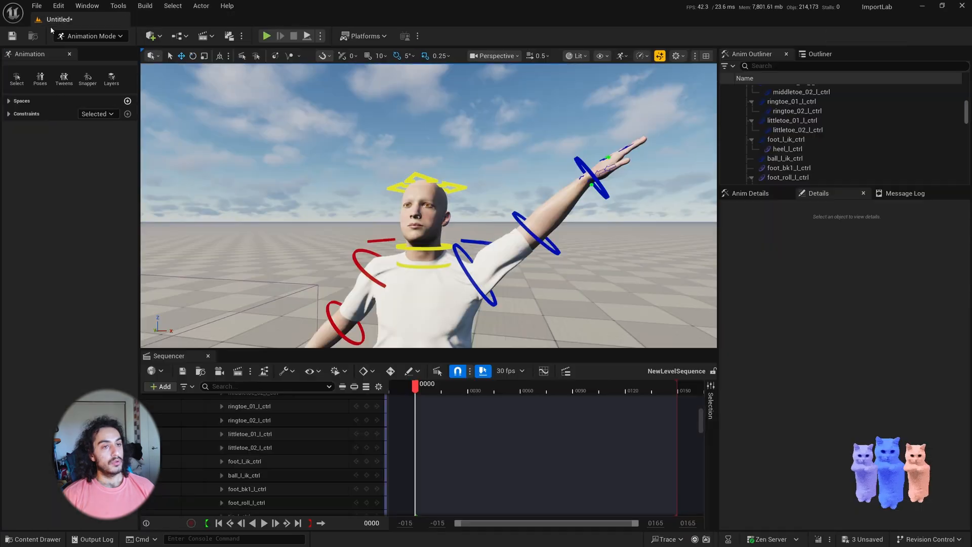
left_click(13, 36)
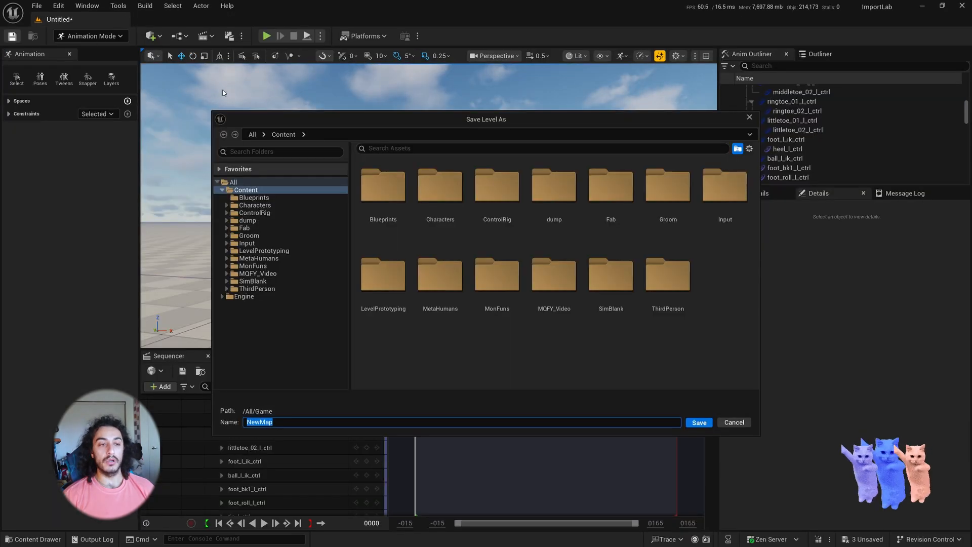
left_click(726, 421)
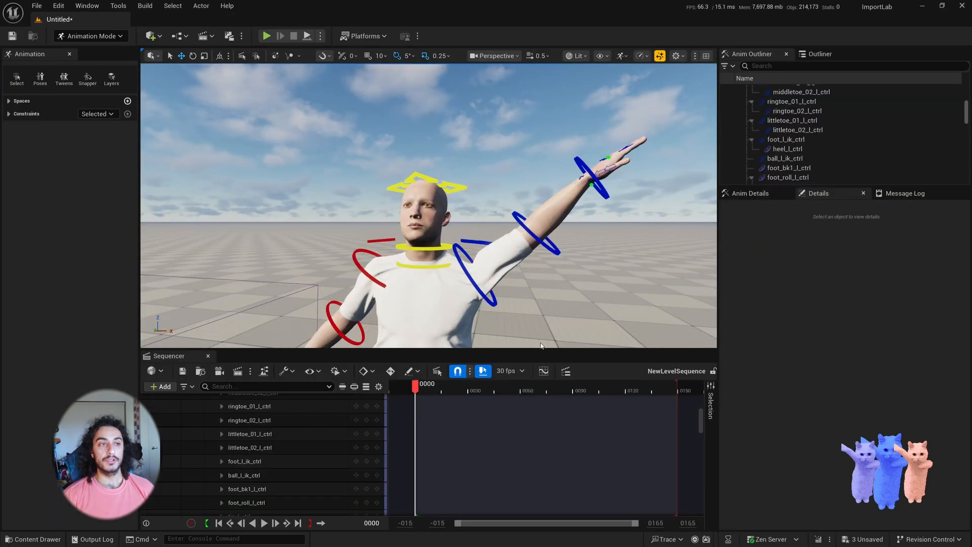
left_click(36, 5)
mouse_move(71, 91)
left_click(382, 19)
key("s")
right_click_drag(377, 132, 374, 157)
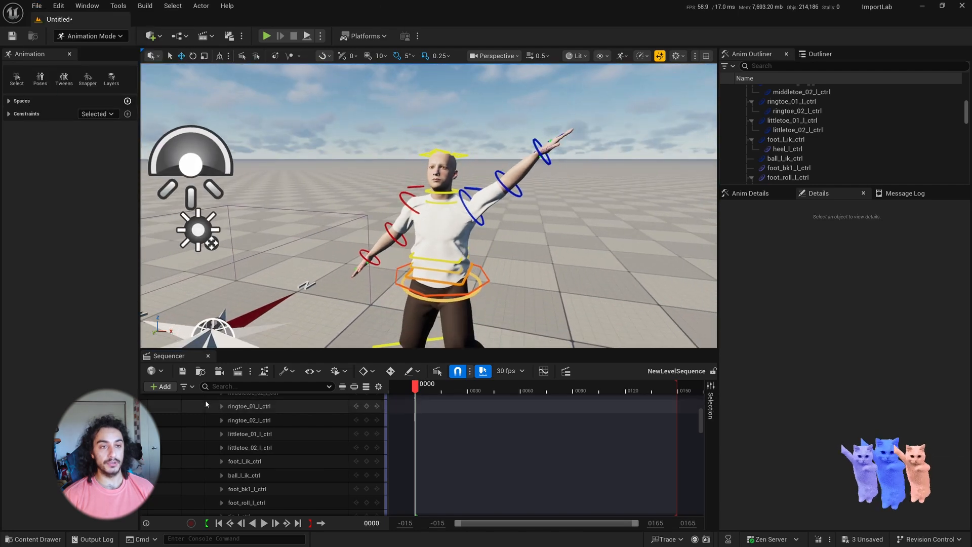
Step: Close the Sequencer and browse the project content to the MQFY_Video folder
left_click(208, 357)
right_click_drag(416, 216, 417, 243)
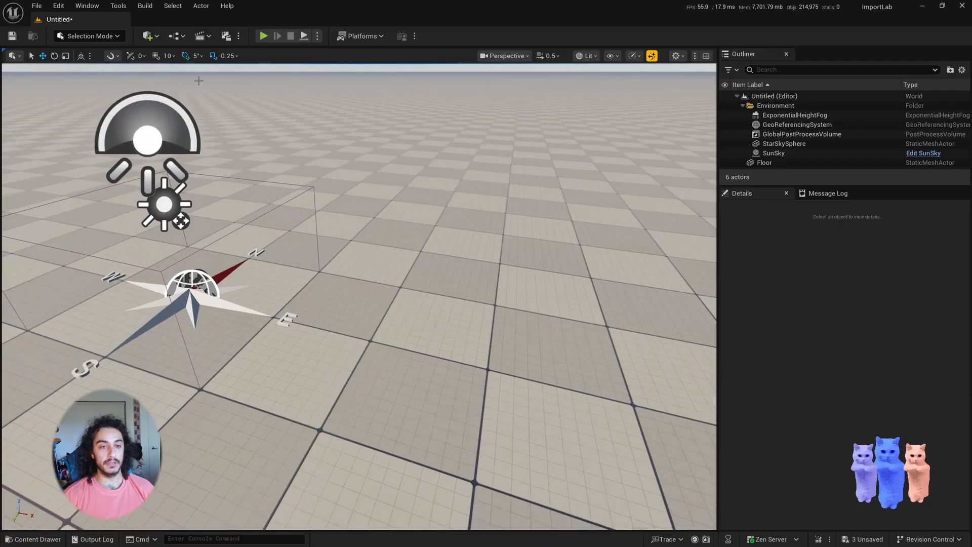
key("ctrl+space")
left_click(395, 372)
left_click(485, 317)
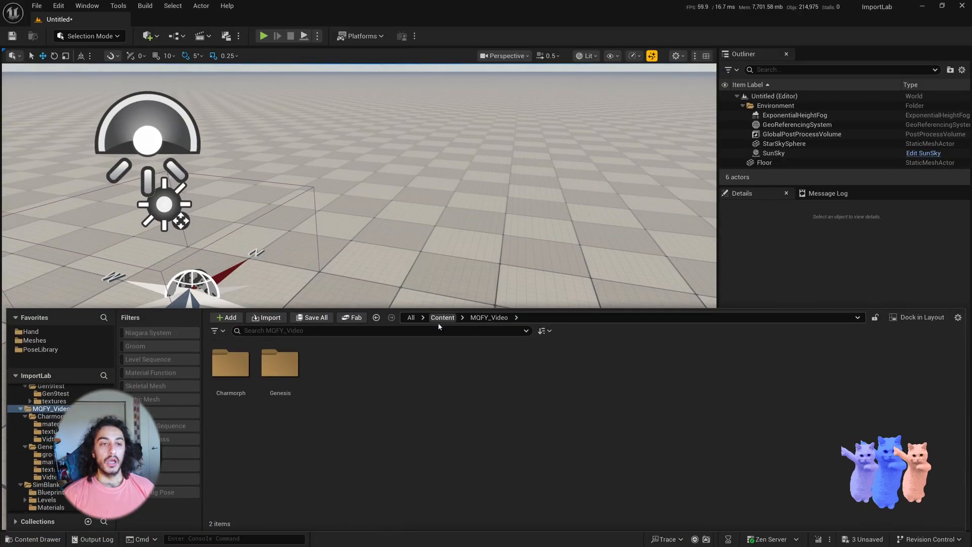
Step: Switch to Blender, exclude the _Prepared and Collection collections, and use the Layout workspace
key("alt+Tab")
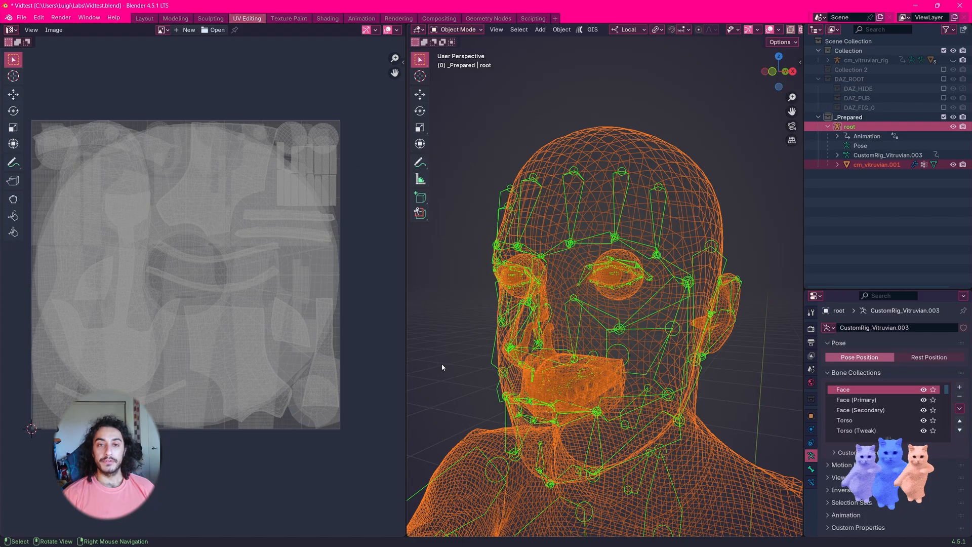
left_click(943, 117)
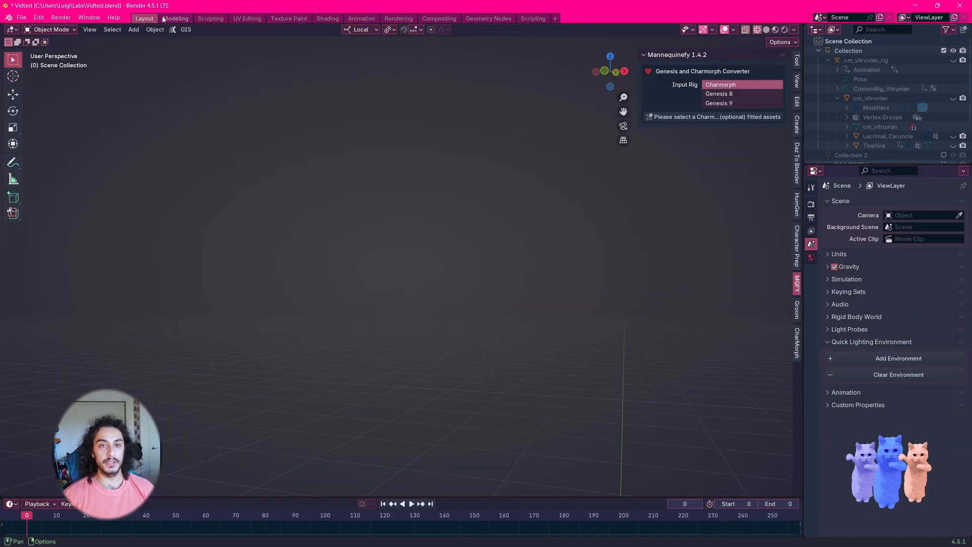
left_click(144, 18)
middle_click_drag(467, 172, 581, 151)
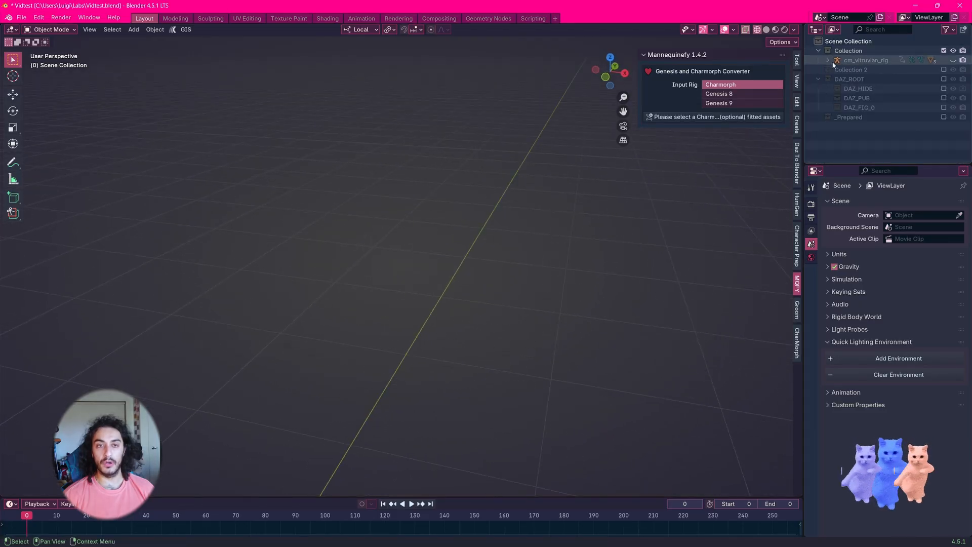
left_click(943, 51)
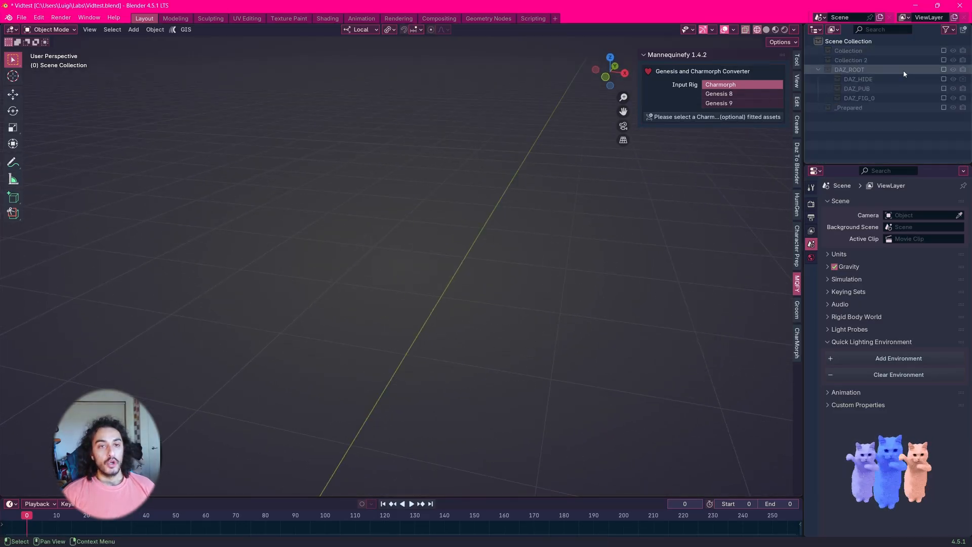
key("shift+grave")
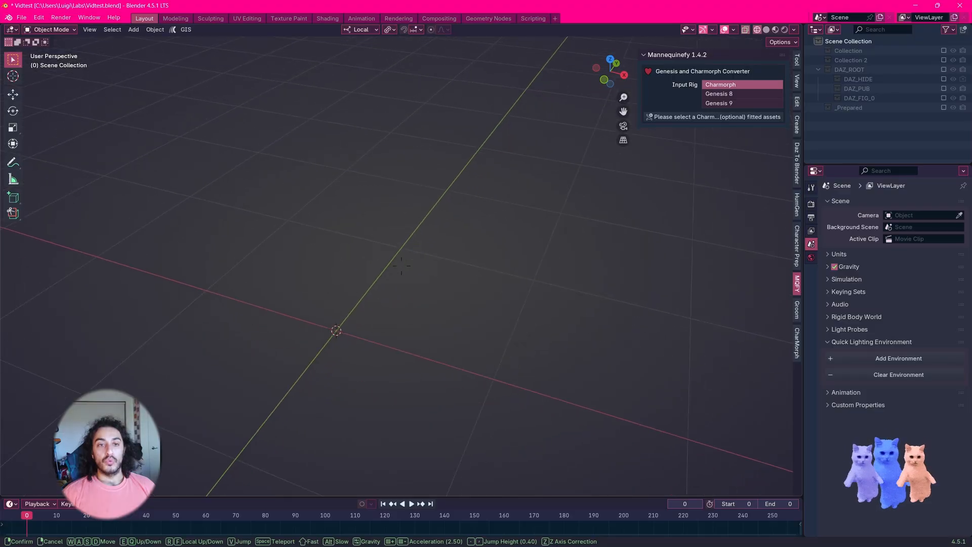
Step: In Daz Studio, examine the Blender export options for the Genesis 9 figure and close them without exporting
key("alt+Tab")
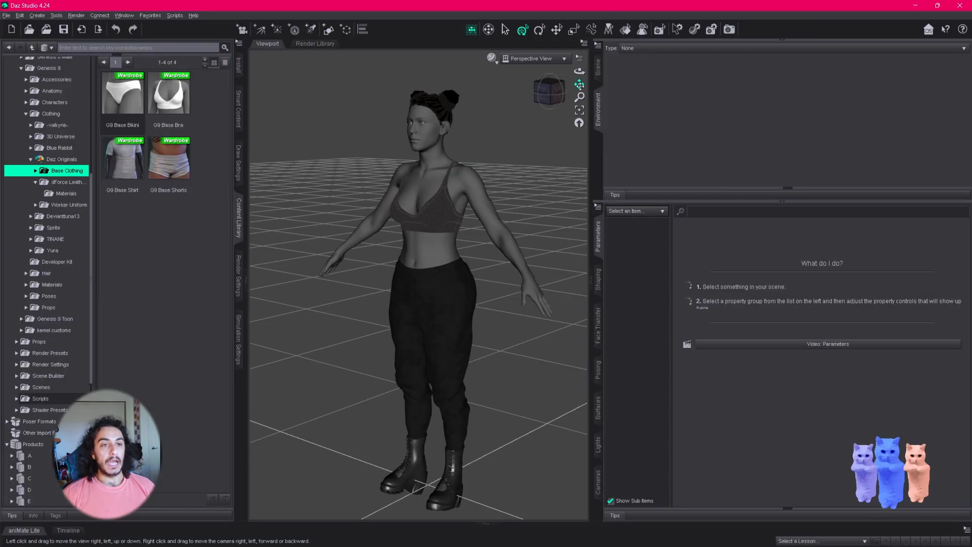
left_click_drag(579, 72, 592, 96)
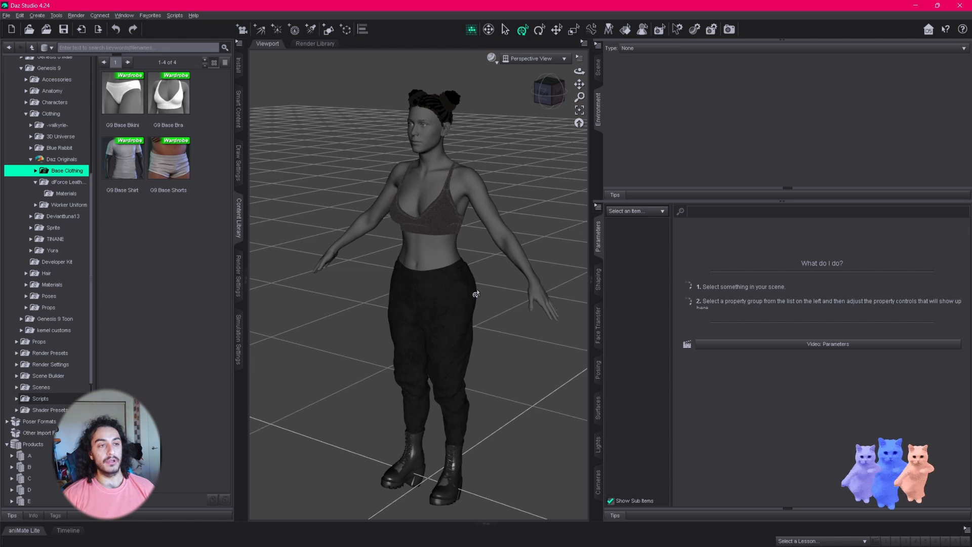
left_click(7, 16)
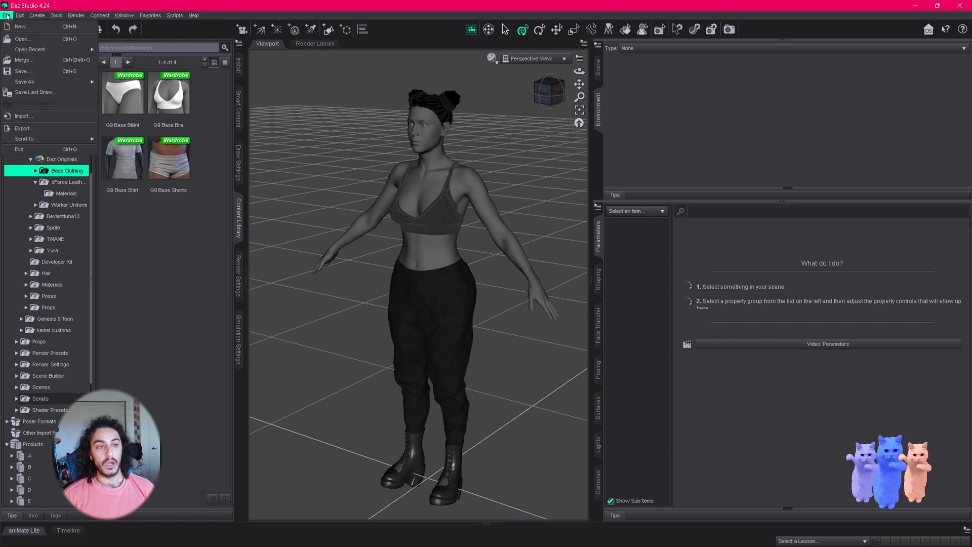
mouse_move(32, 139)
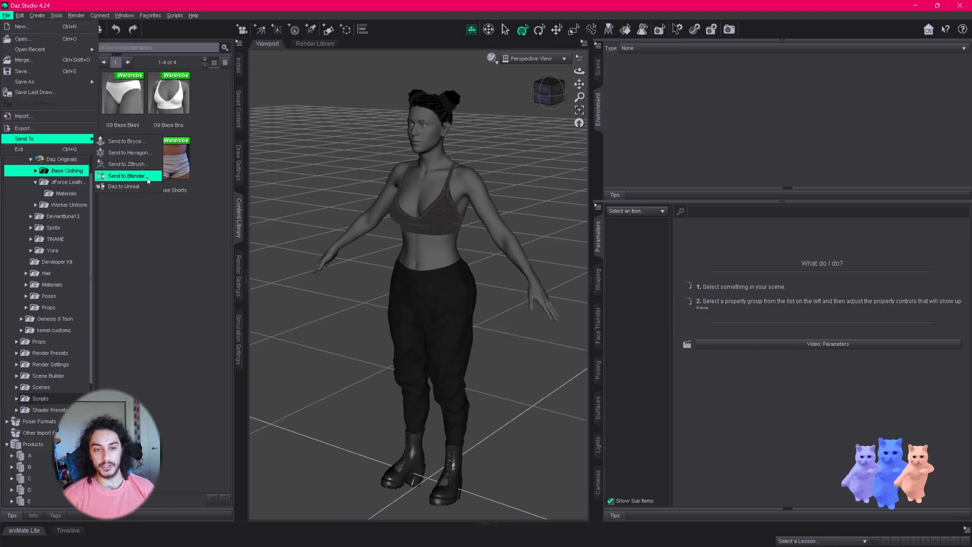
left_click(128, 176)
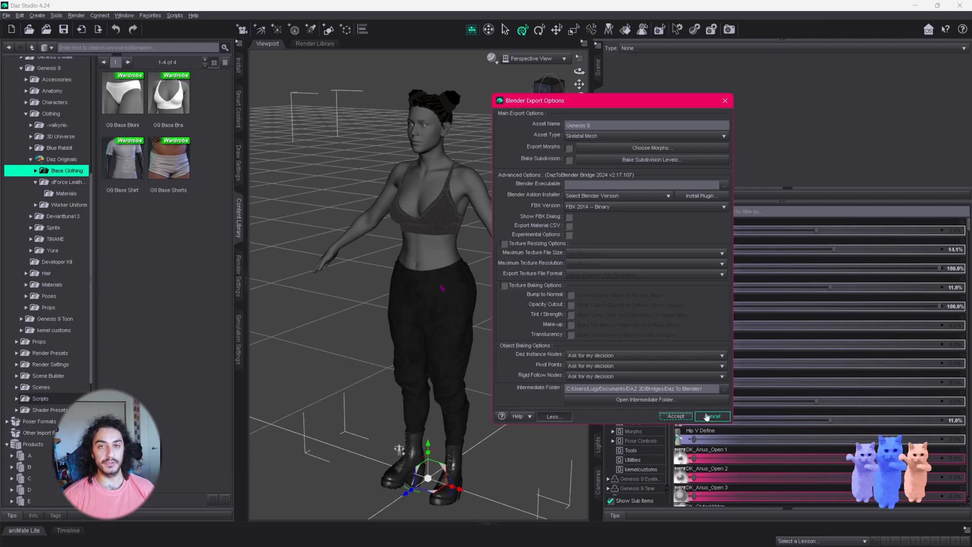
left_click(713, 417)
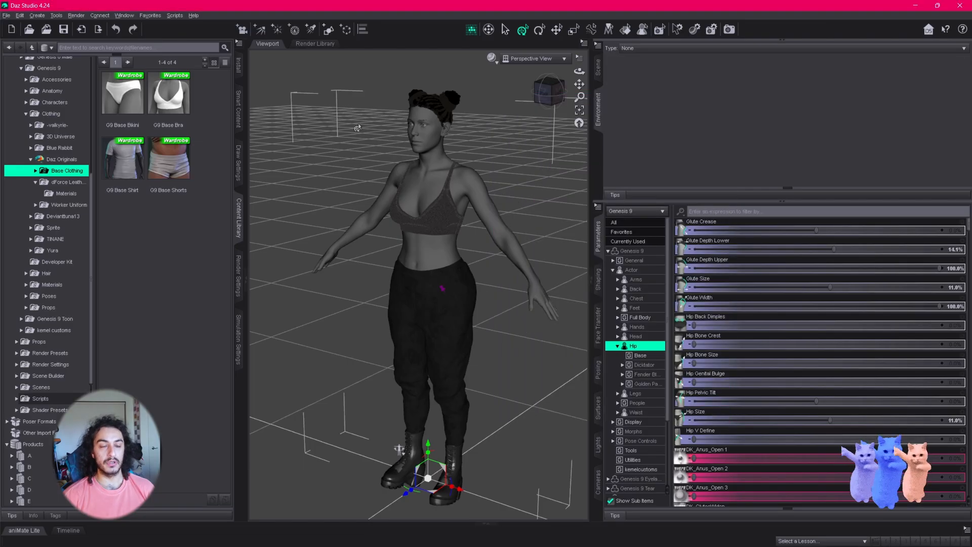
Step: Switch back to Blender, include DAZ_ROOT with DAZ_FIG_0 excluded, and hide the kyla_hr_701230.Shape hair object
left_click(917, 5)
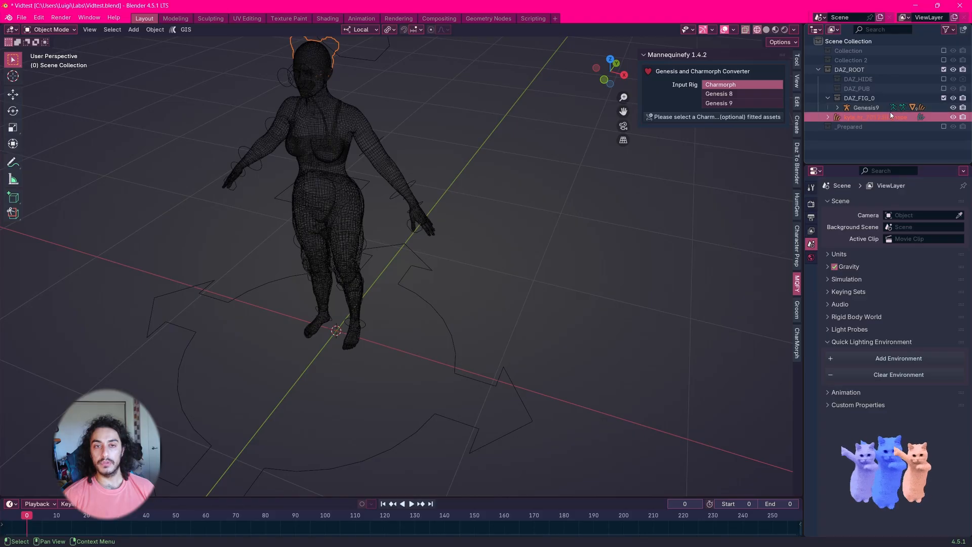
left_click(944, 98)
middle_click_drag(609, 126, 526, 136)
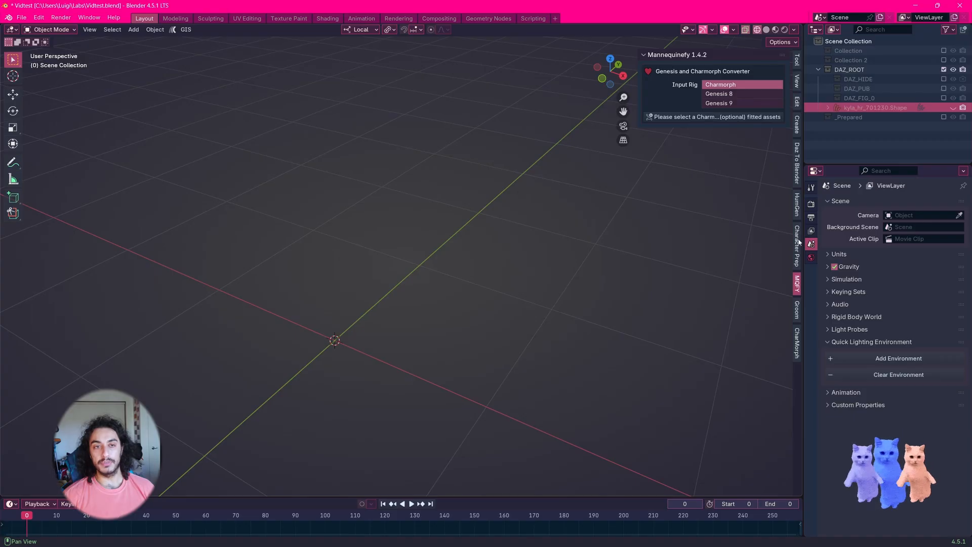
Step: Import a new Genesis figure with the Daz To Blender add-on and view its upper body
left_click(797, 172)
left_click(724, 71)
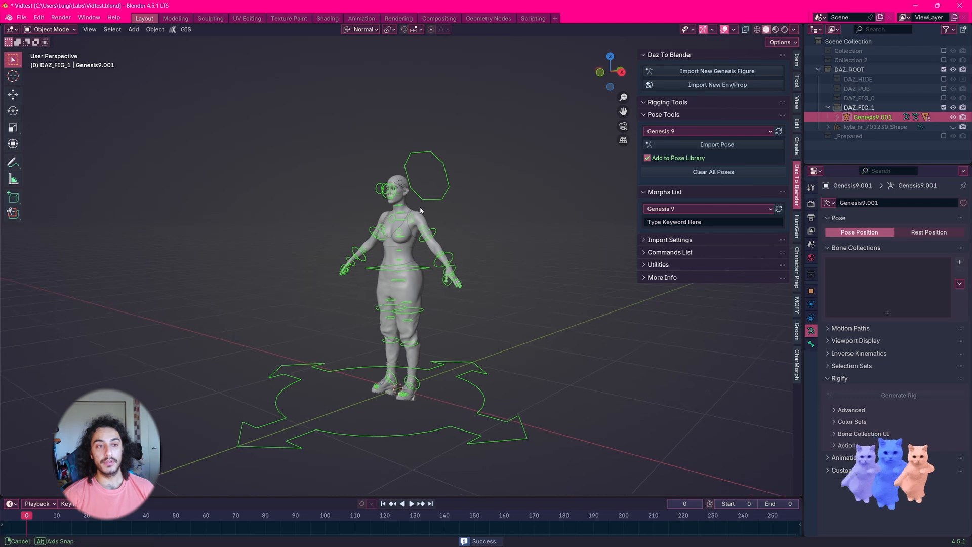
scroll(335, 206, "up", 4)
middle_click_drag(354, 182, 381, 153)
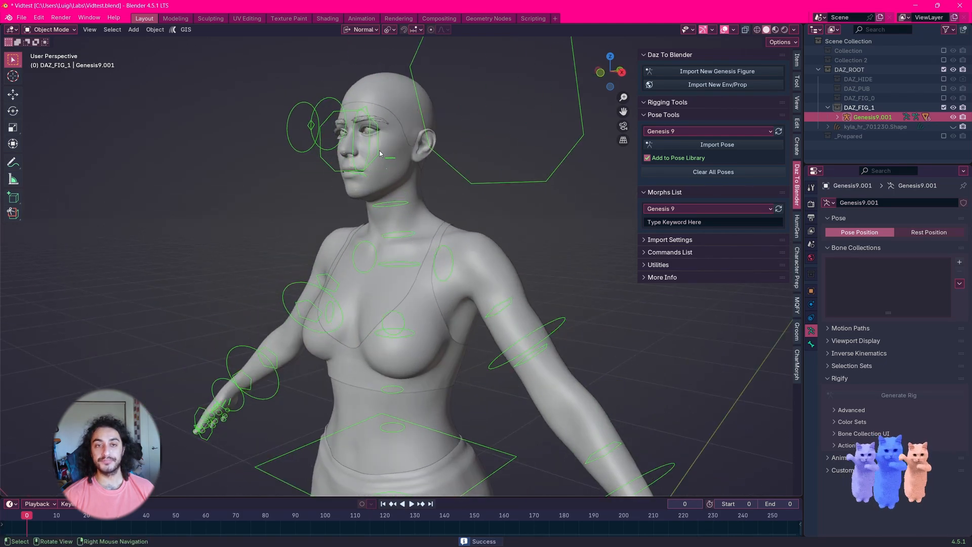
middle_click_drag(503, 114, 494, 164, "shift")
scroll(514, 201, "down", 2)
Step: Expand Genesis9.001 in a widened outliner and look through the meshes belonging to the imported figure
left_click(838, 117)
scroll(843, 146, "down", 4)
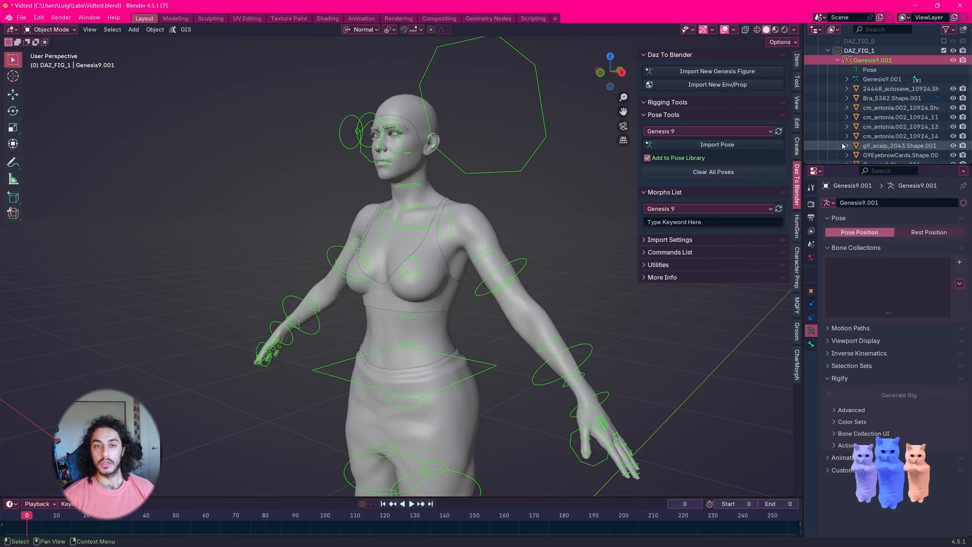
scroll(843, 146, "down", 4)
left_click_drag(804, 192, 773, 192)
scroll(871, 101, "up", 10)
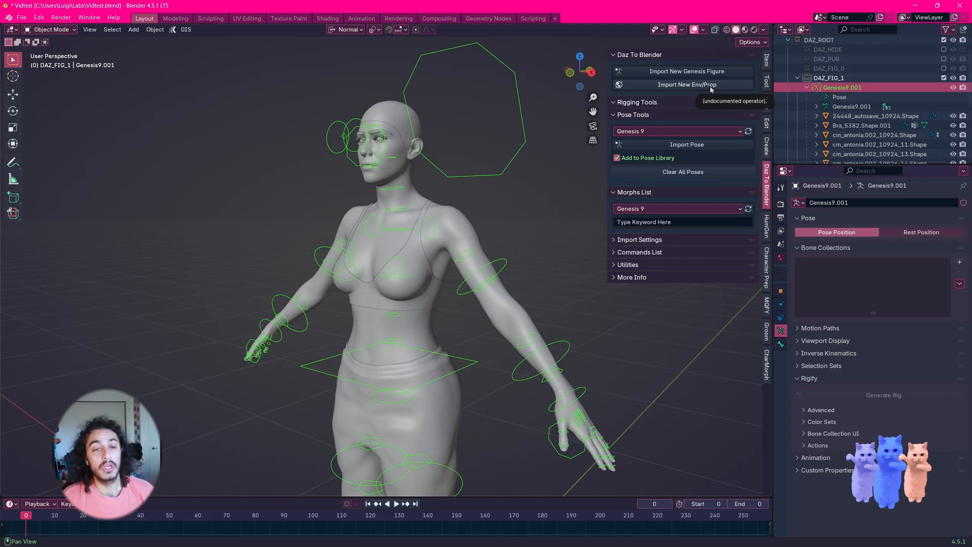
scroll(792, 110, "down", 8)
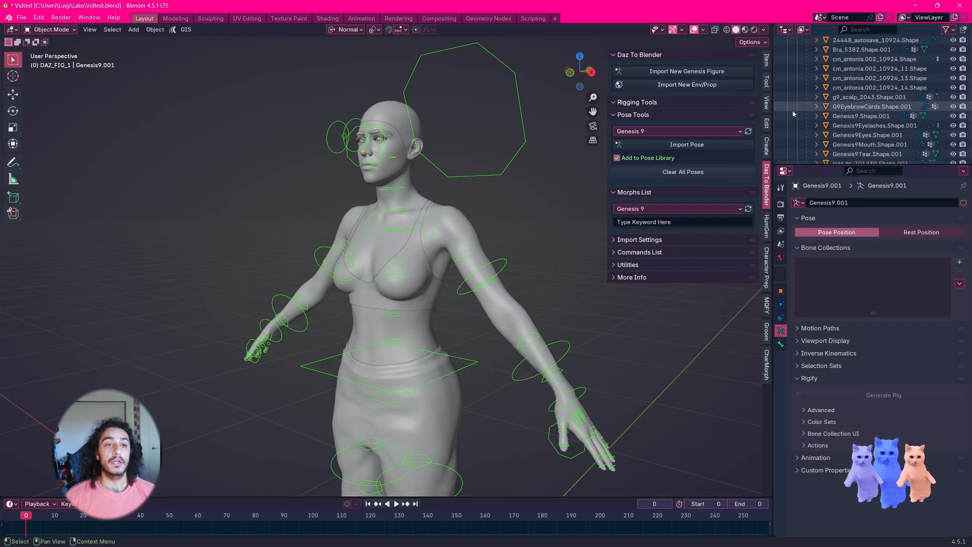
Step: Compare the imported figure with the original character in Daz Studio and return to Blender
key("alt+Tab")
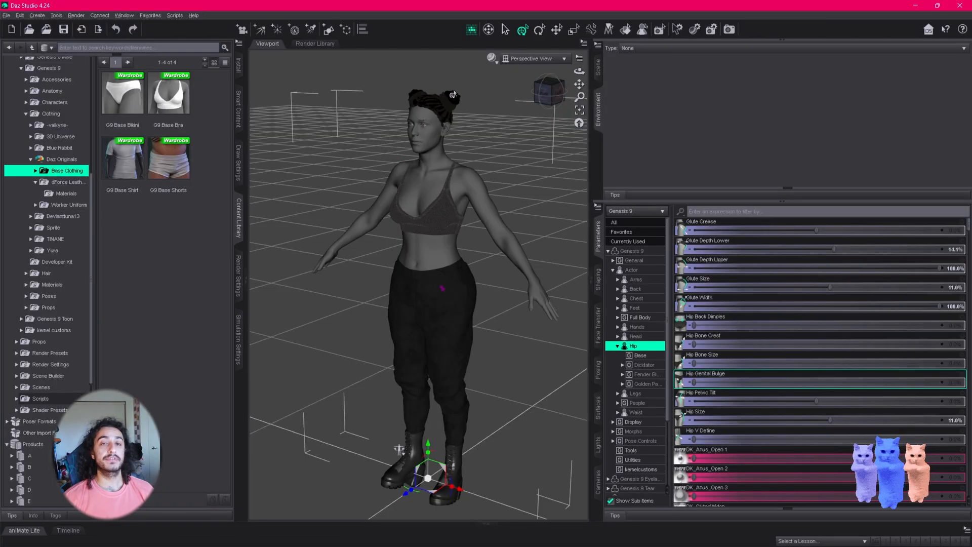
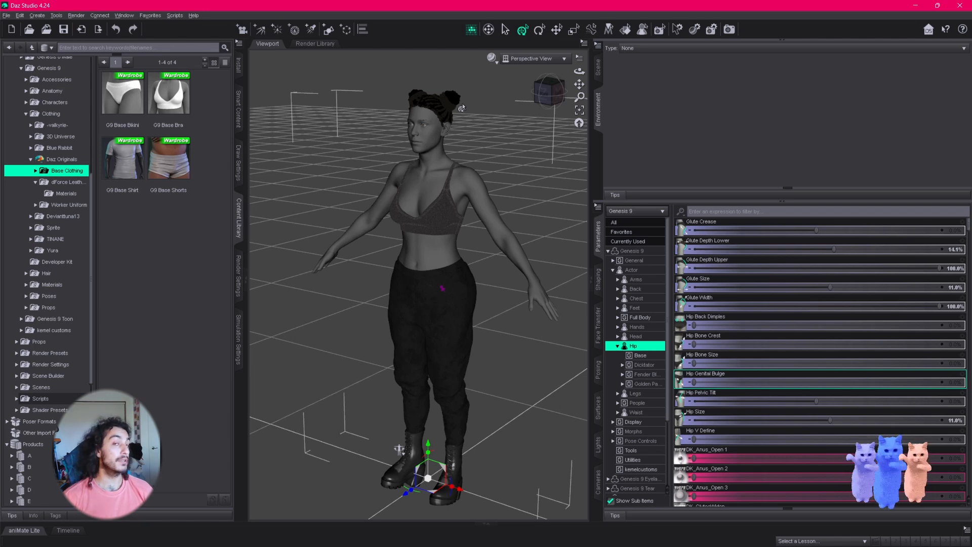
key("alt+Tab")
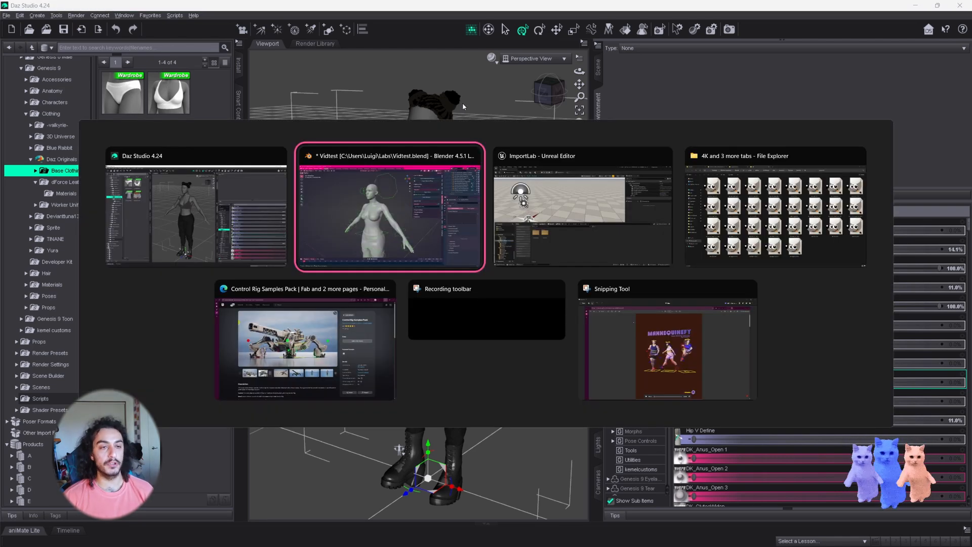
Step: Hide the g9_scalp_2043.Shape.001 mesh on the head and view the whole imported figure
middle_click_drag(462, 102, 472, 136)
left_click(414, 114)
key("h")
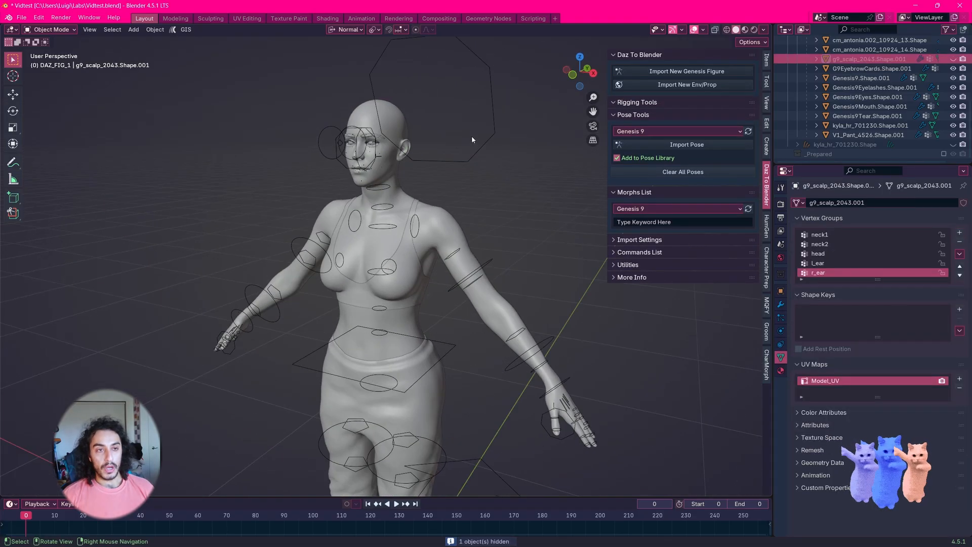
middle_click_drag(471, 208, 446, 116, "shift")
scroll(450, 157, "down", 3)
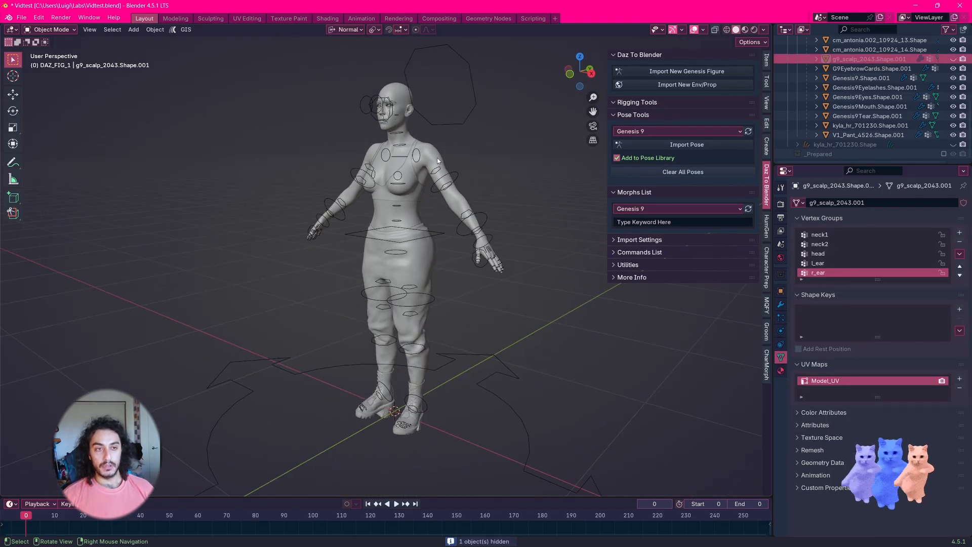
Step: Select the body, trousers and boots in turn to examine how the figure is split into separate meshes
left_click(455, 126)
left_click(433, 158)
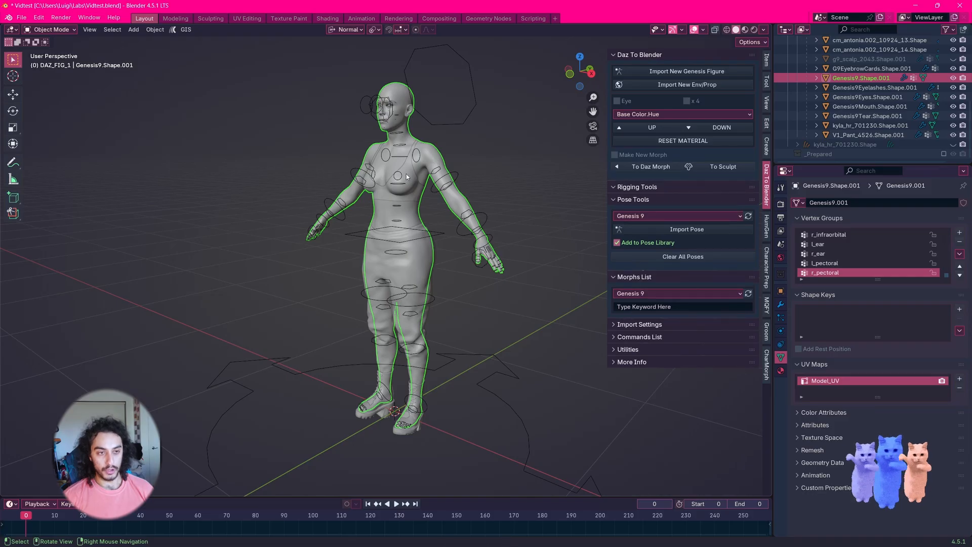
left_click(411, 165)
left_click(430, 284)
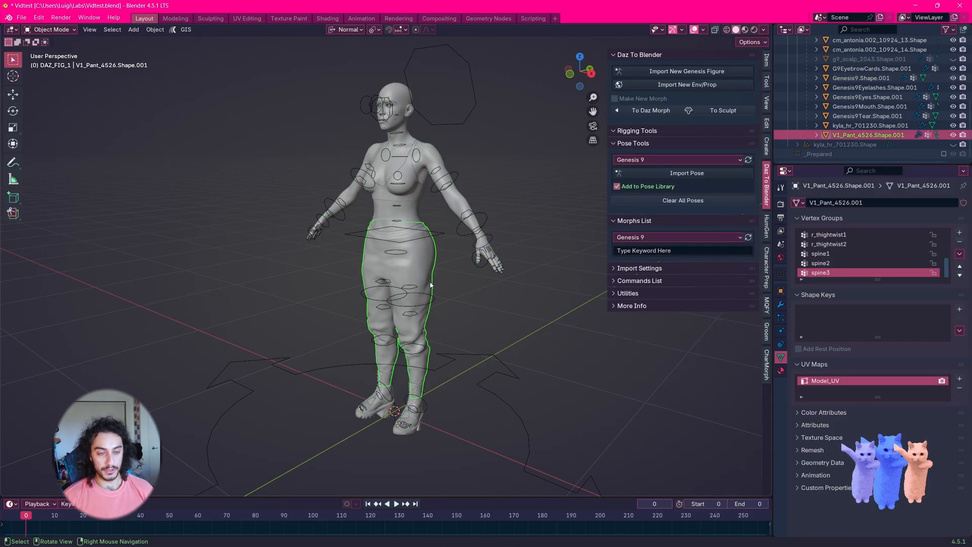
left_click(419, 432)
scroll(457, 363, "up", 5)
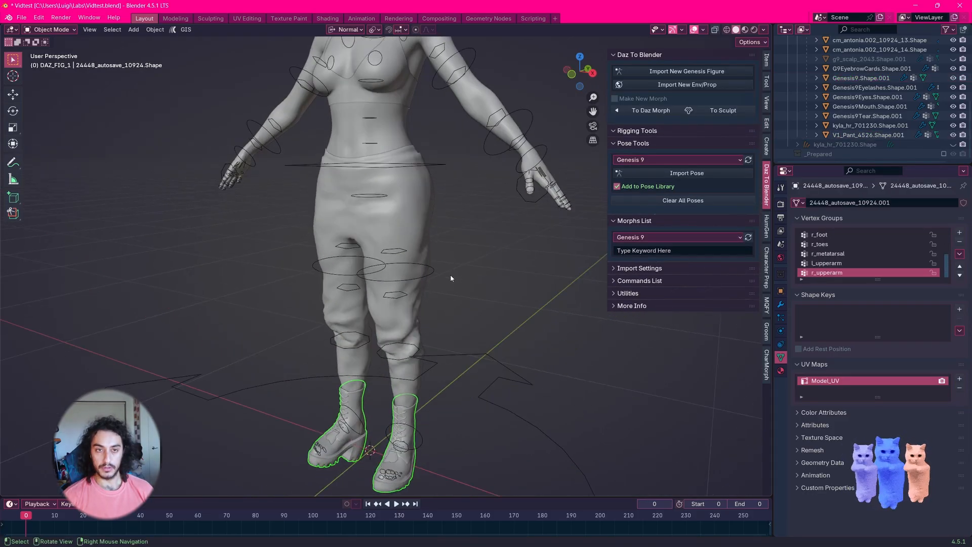
middle_click_drag(450, 279, 528, 373, "shift")
Step: Enlarge the outliner to show the DAZ_FIG_1 contents and hide the Genesis9.001 armature
left_click_drag(811, 163, 811, 294)
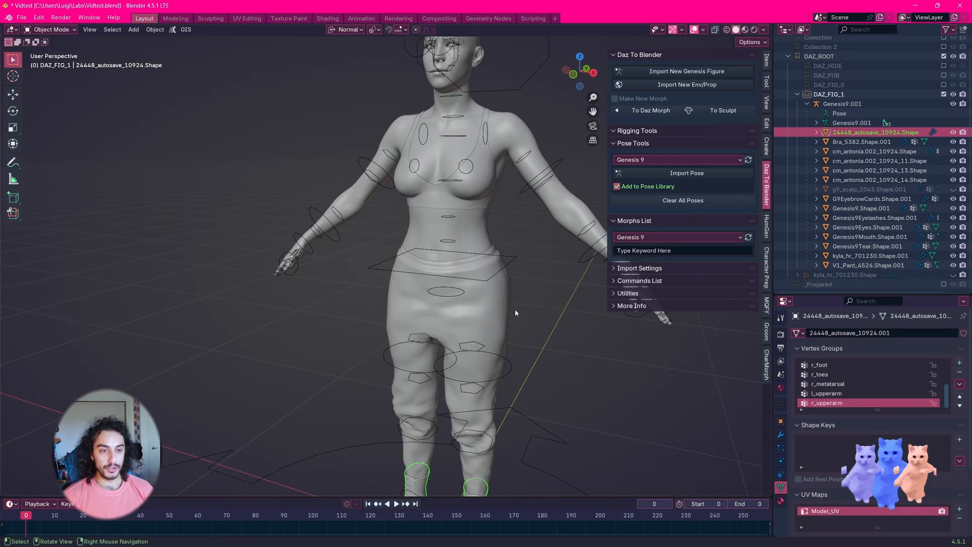
middle_click_drag(427, 253, 460, 176, "shift")
left_click(453, 163)
scroll(466, 280, "up", 6)
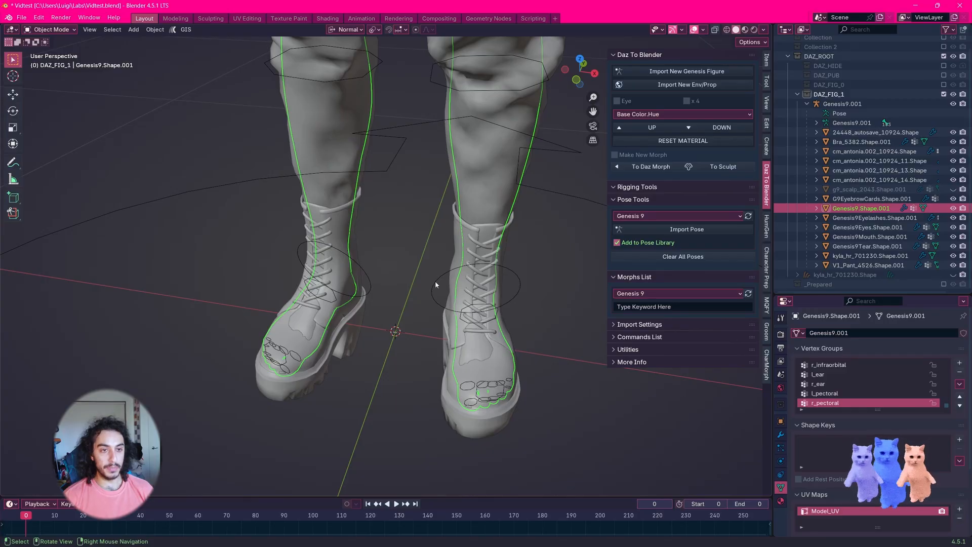
key("h")
scroll(456, 284, "up", 5)
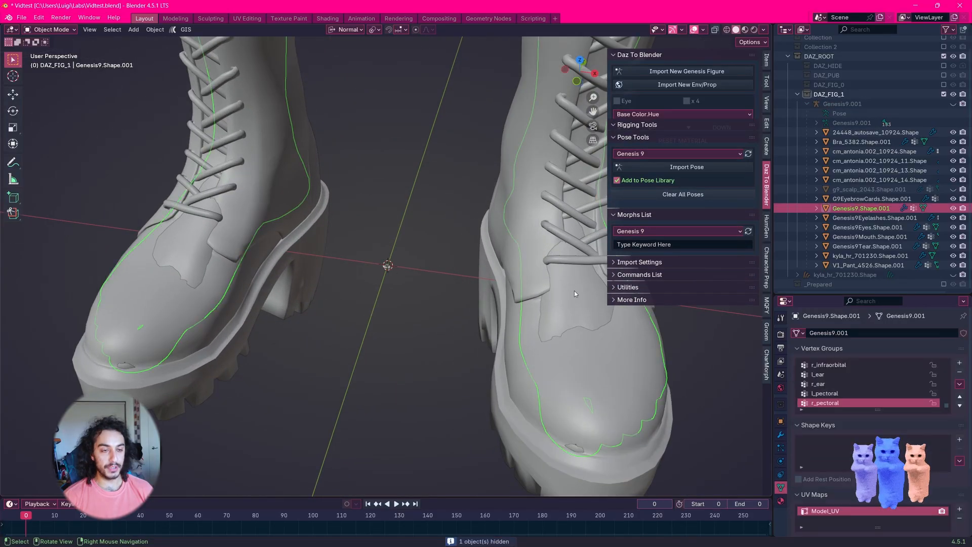
Step: Fly around the boots and trousers to examine where the body mesh pokes through the clothing
key("shift+grave")
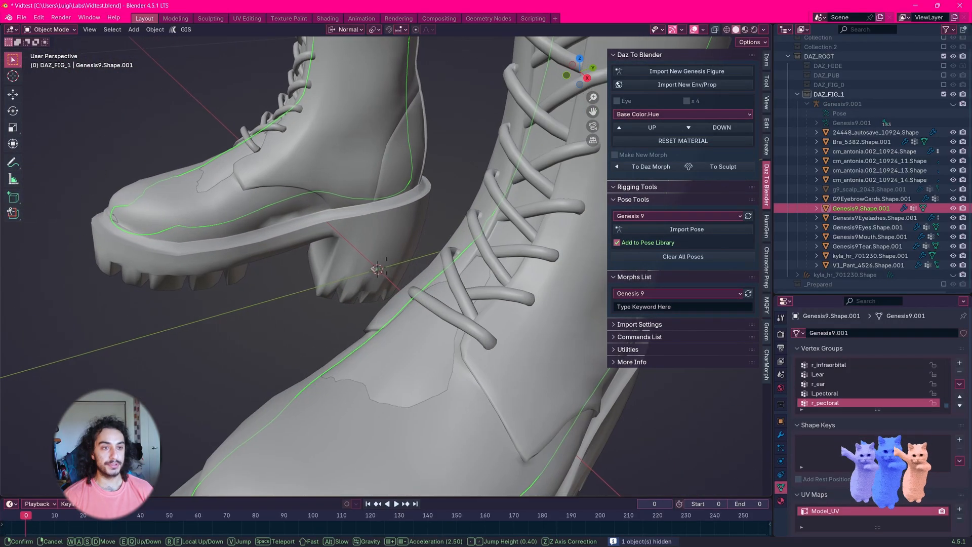
key("e")
key("d")
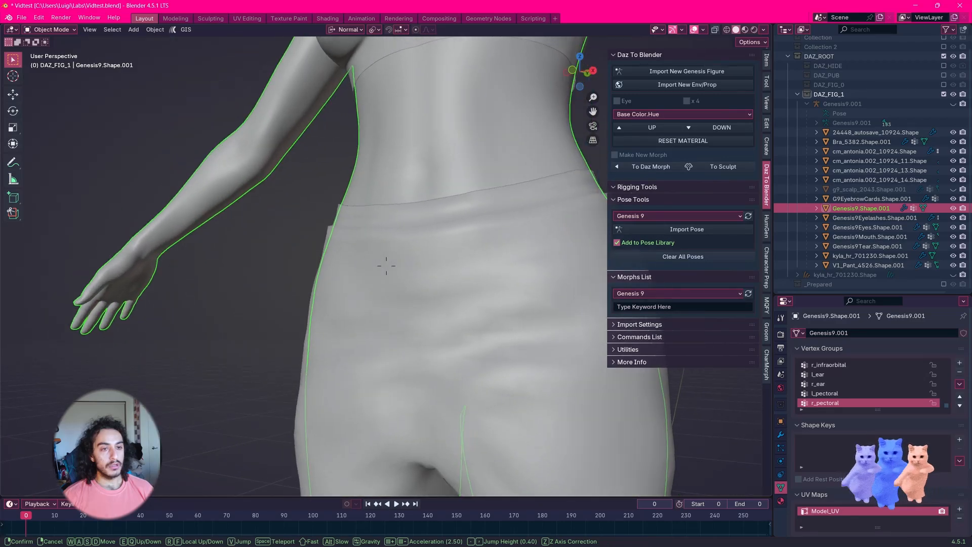
key("q")
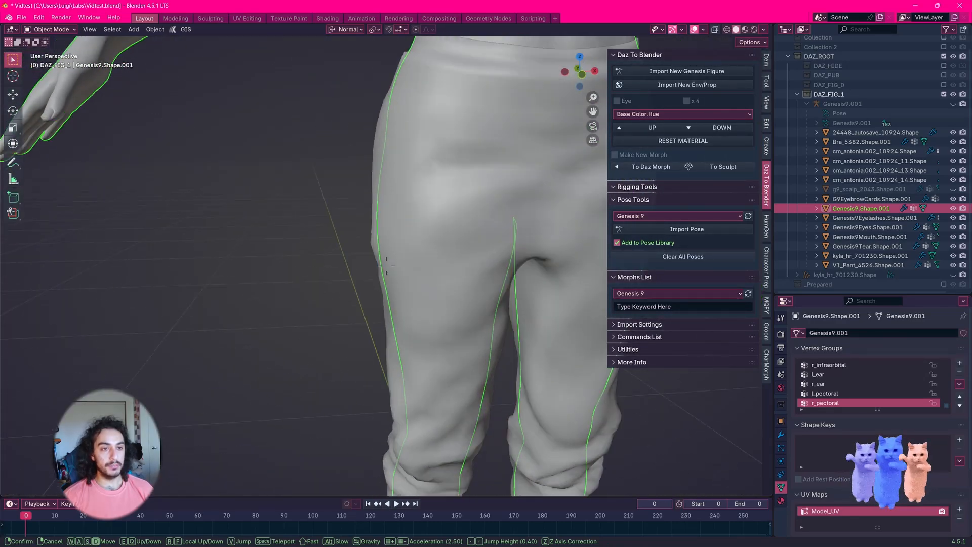
key("e")
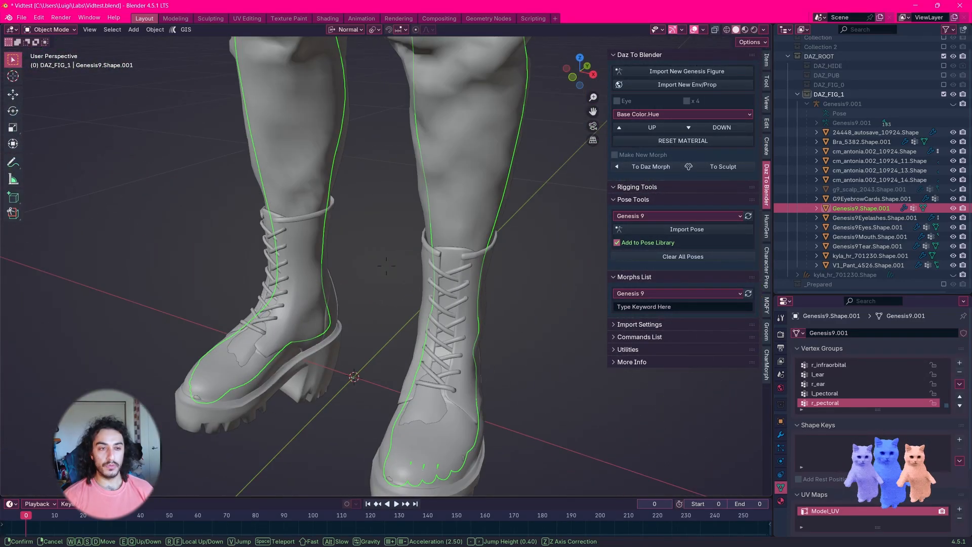
key("e")
key("w")
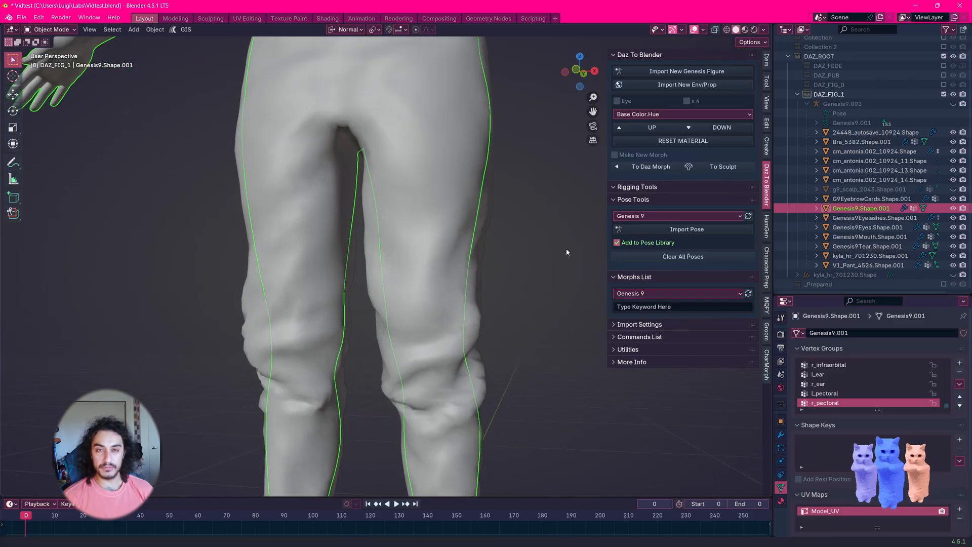
key("s")
left_click(385, 265)
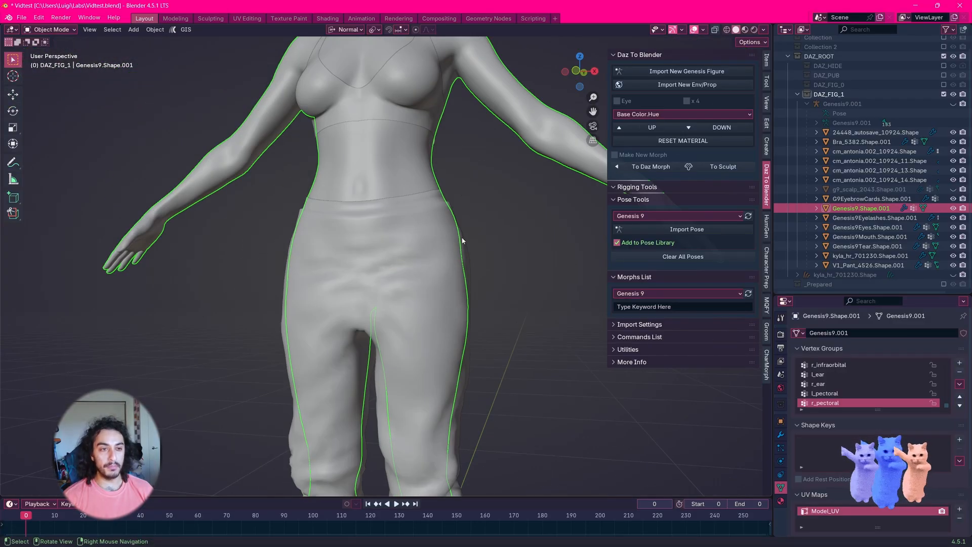
Step: Examine the hips and waist where the body mesh runs beneath the upper edge of the trousers
key("shift+grave")
key("w")
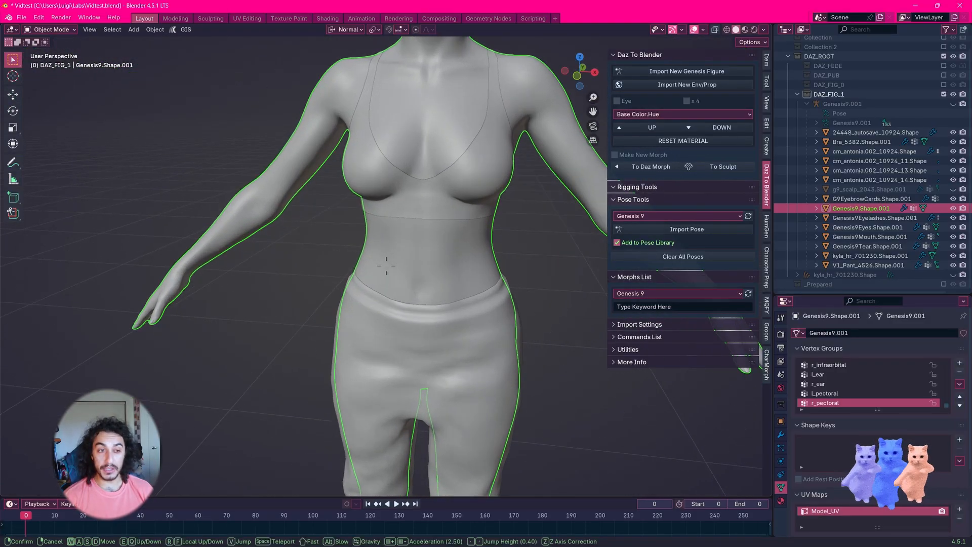
key("s")
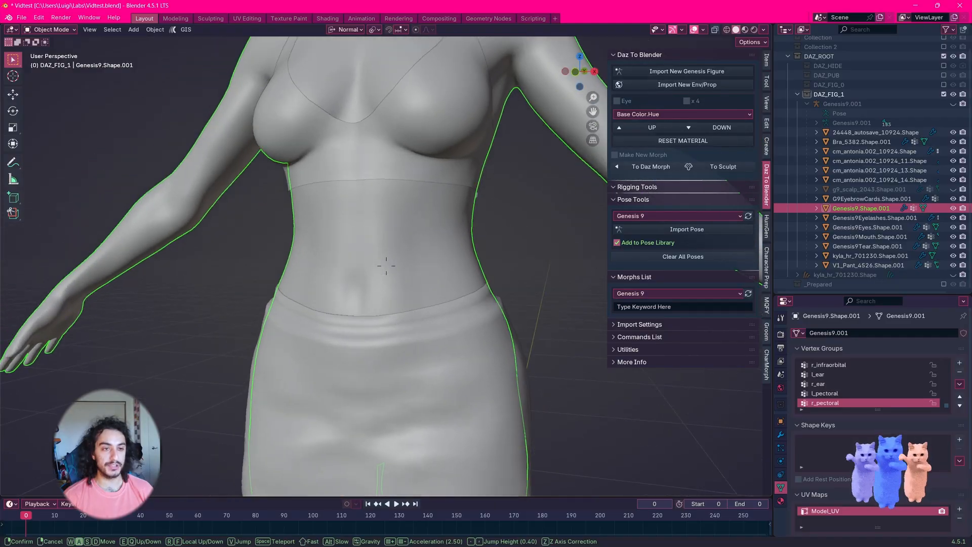
left_click(406, 242)
key("shift+grave")
key("w")
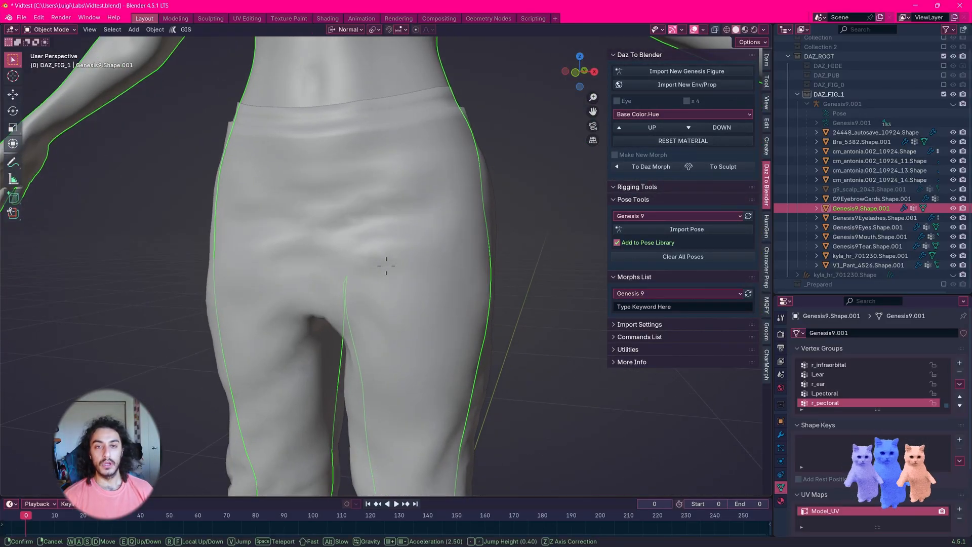
key("s")
left_click(421, 157)
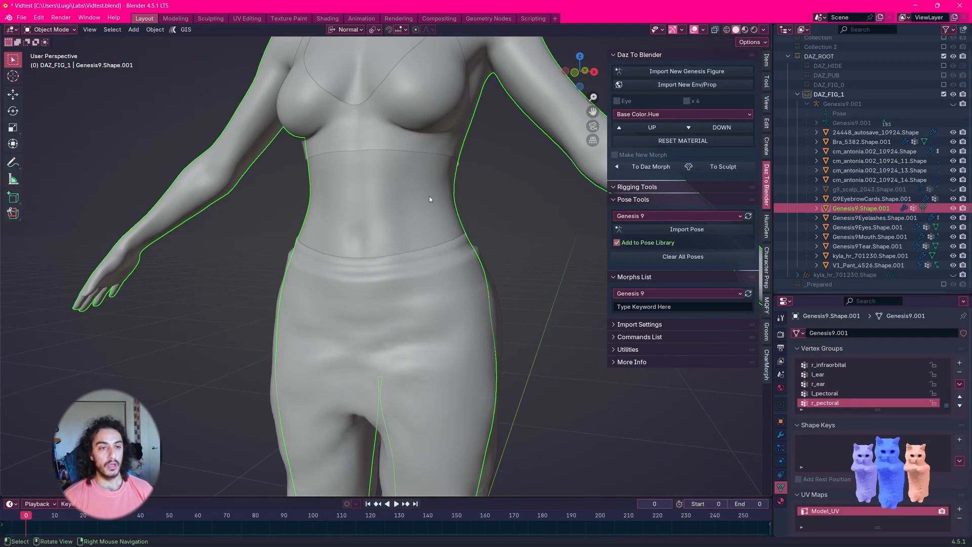
key("Tab")
key("Tab")
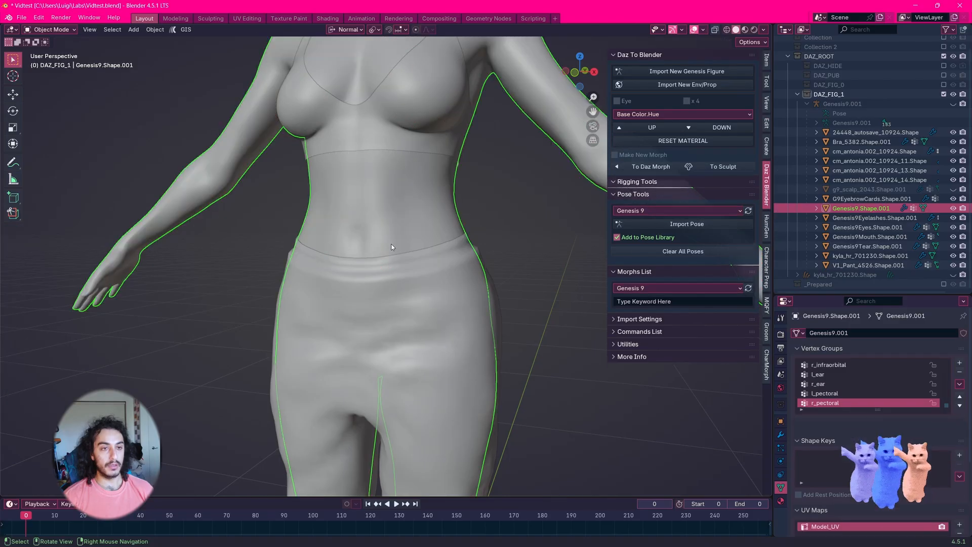
Step: Hide the V1_Pant_4526.Shape.001 trousers and view the bare hips from the front
left_click(405, 261)
mouse_move(405, 262)
middle_mouse_down()
mouse_move(427, 257)
mouse_move(419, 255)
middle_mouse_up()
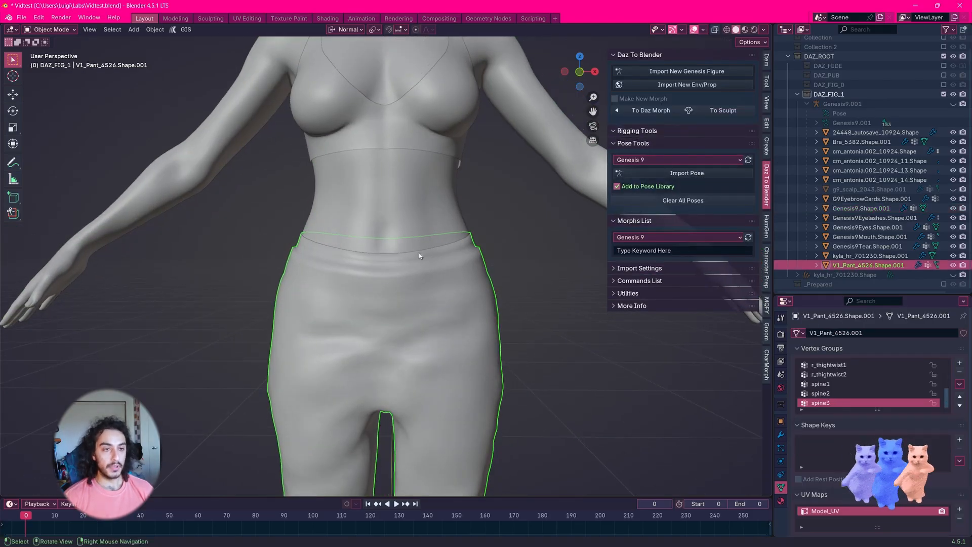
key("KP_1")
scroll(427, 247, "up", 8)
key("h")
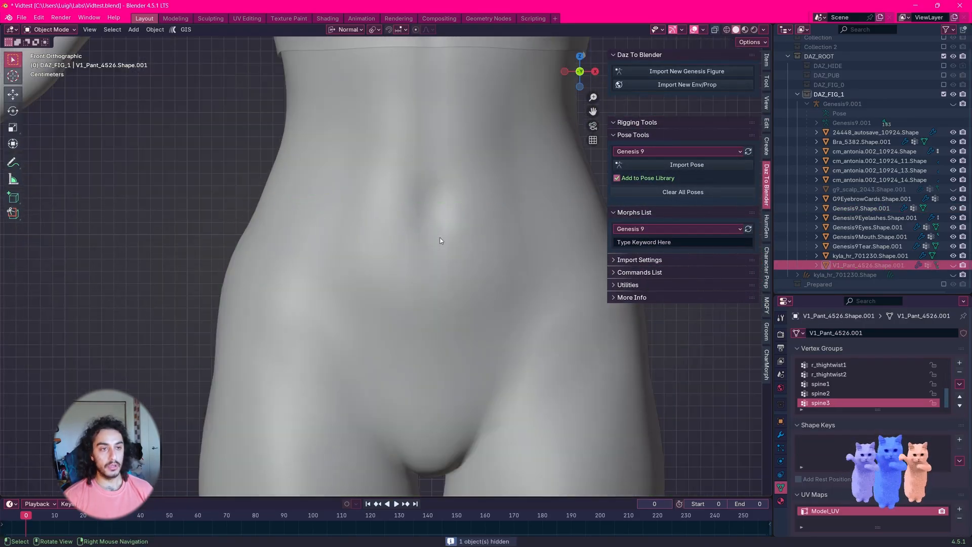
Step: Enter Edit Mode on Genesis9.Shape.001, select the horizontal edge loop around the waist and hide it
left_click(321, 235)
key("Tab")
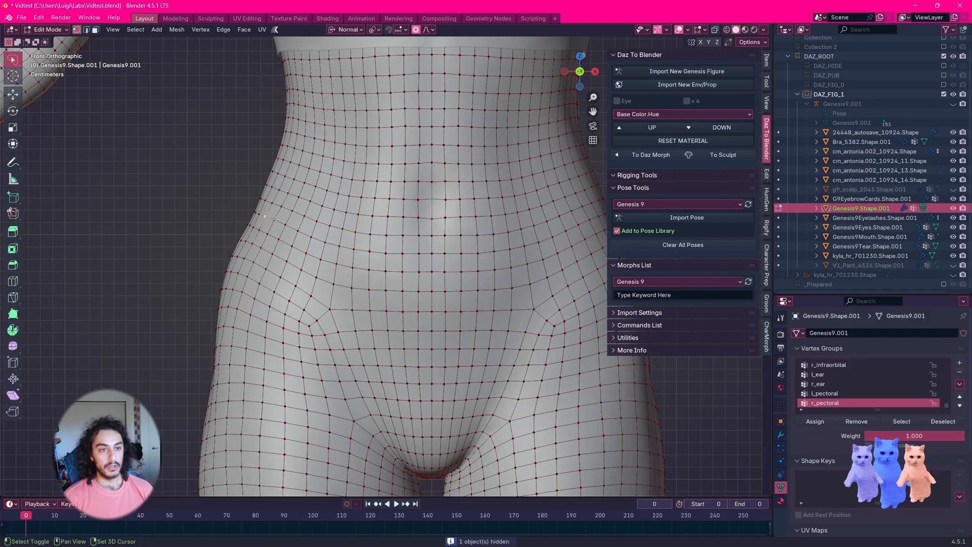
key("F3")
key("Down")
key("Down")
key("Down")
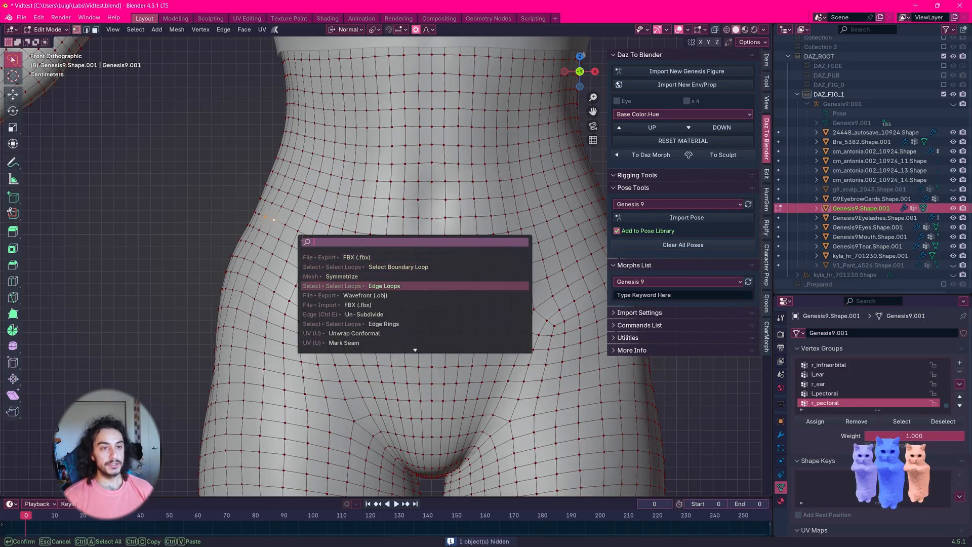
key("Return")
key("h")
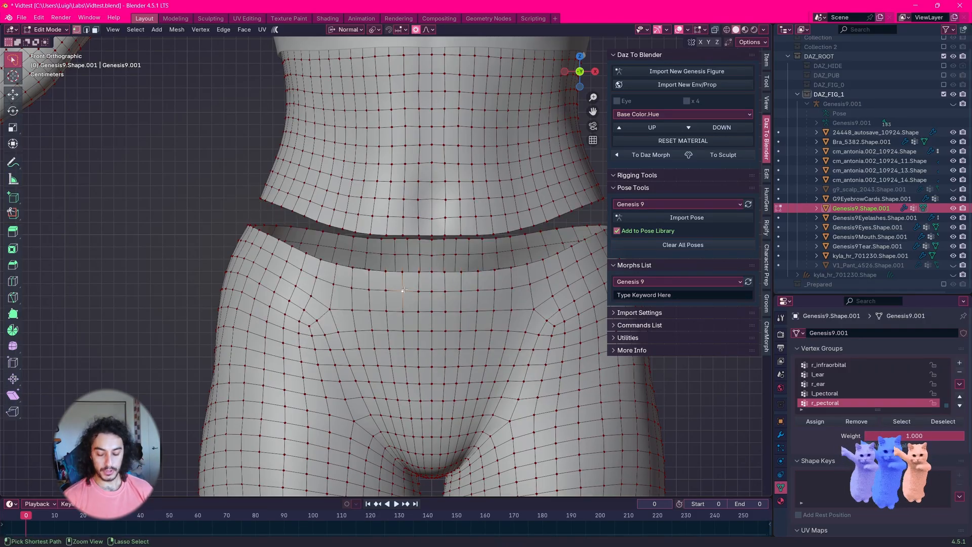
Step: Select all linked lower-body geometry beneath the hidden waist loop and reveal the hidden vertices so they join the selection
key("l")
key("KP_Decimal")
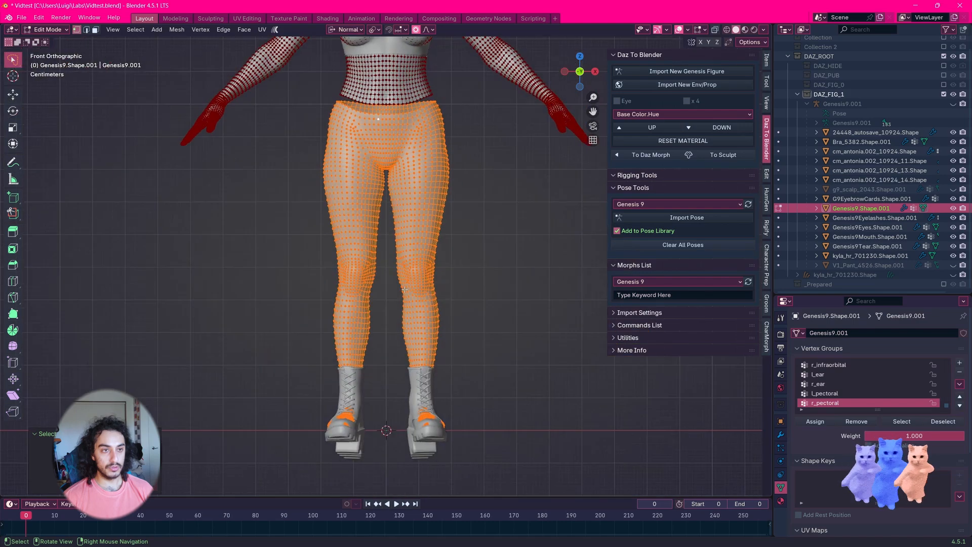
key("shift+z")
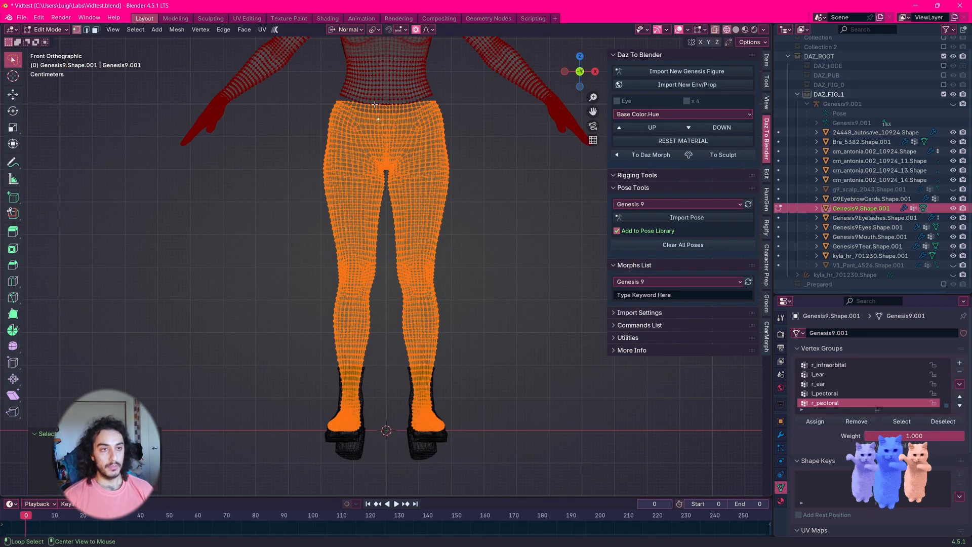
key("alt+h")
scroll(375, 104, "up", 10)
key("shift+z")
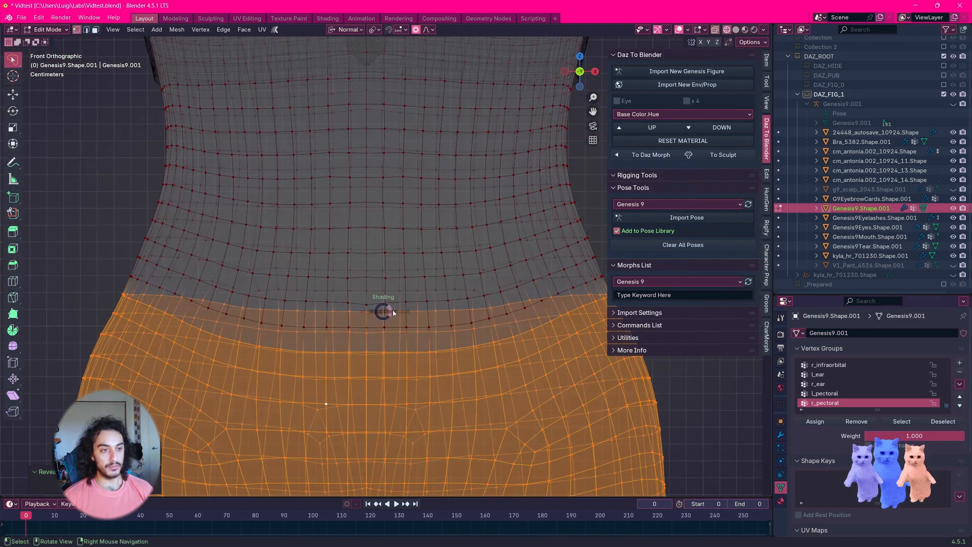
key("Tab")
key("Tab")
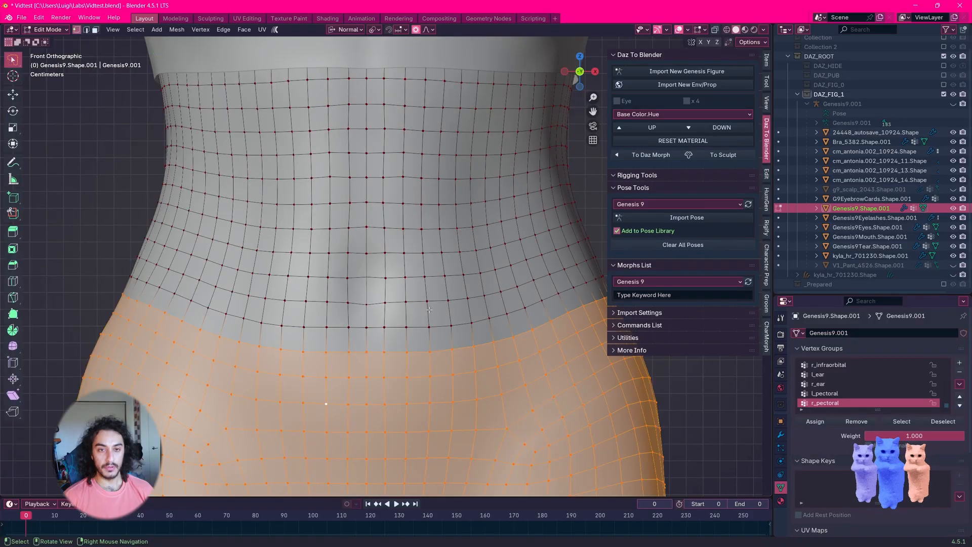
Step: Toggle the trousers' visibility to compare their waistband with the selected part of the body
left_click(953, 265)
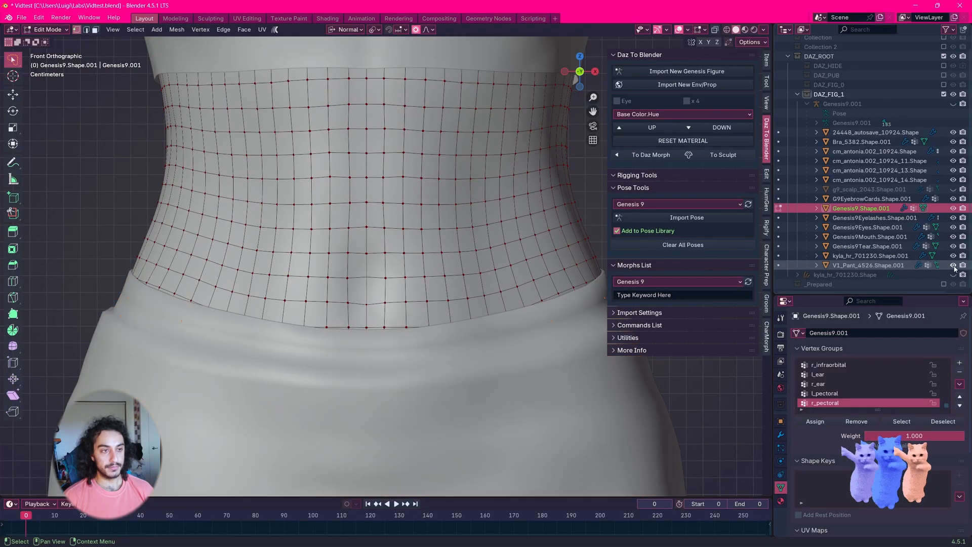
left_click(953, 266)
left_click(953, 266)
left_click(953, 266)
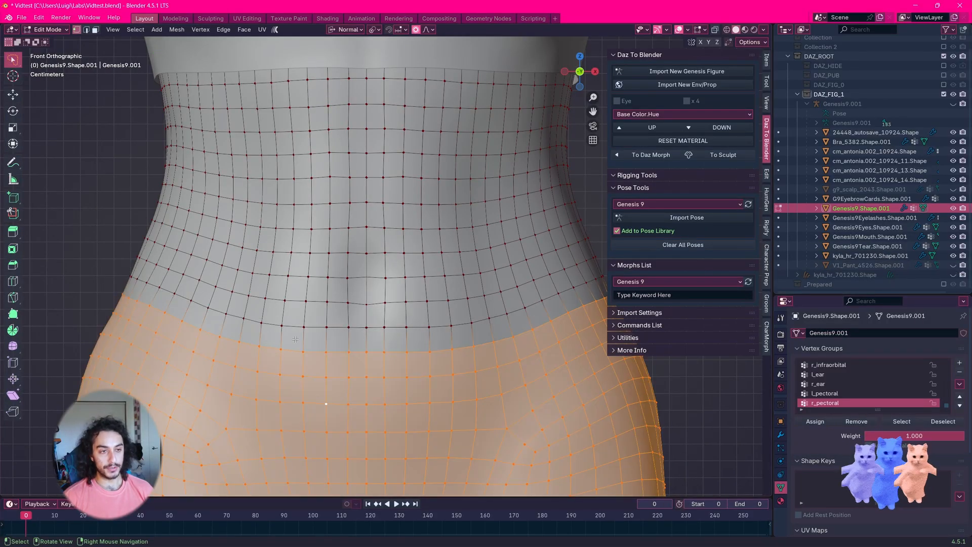
Step: Try deleting the selected lower-body vertices, check the waist against the visible trousers, and undo the deletion
scroll(330, 316, "down", 2)
key("x")
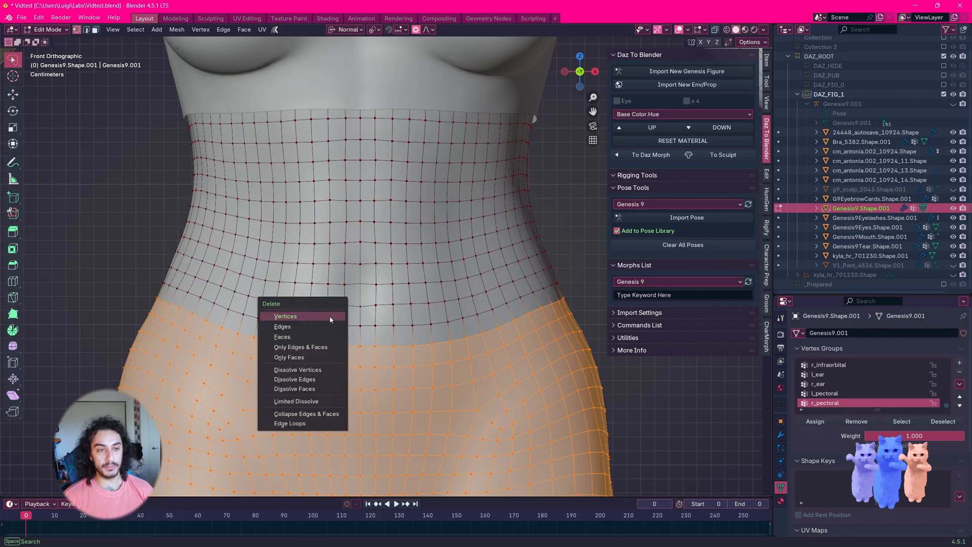
left_click(330, 317)
key("Tab")
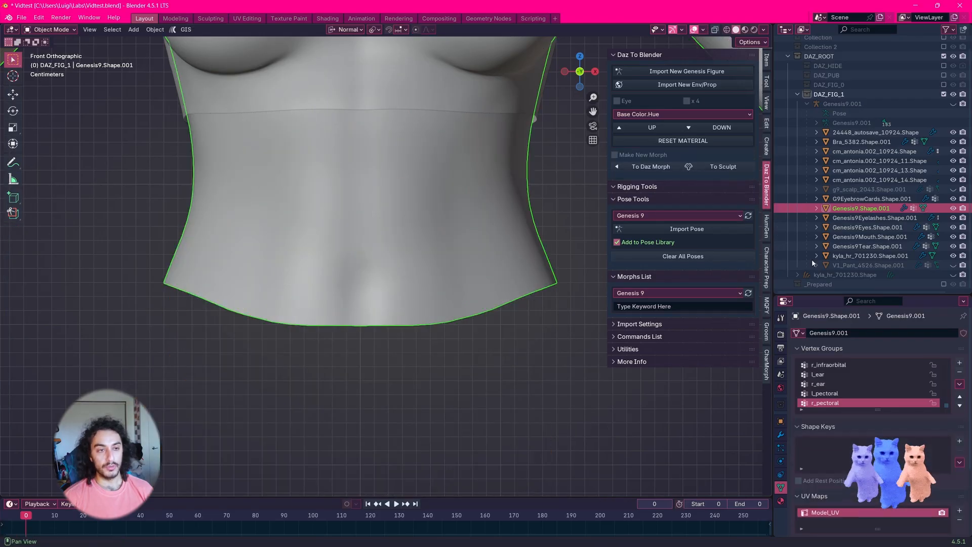
left_click(953, 265)
middle_click_drag(354, 306, 382, 297)
key("ctrl+z")
key("ctrl+z")
key("ctrl+z")
Step: Shrink the lower-body selection by one ring, delete its vertices, and show the V1_Pant_4526.Shape.001 trousers again in Object Mode
key("ctrl+KP_Subtract")
key("x")
left_click(375, 298)
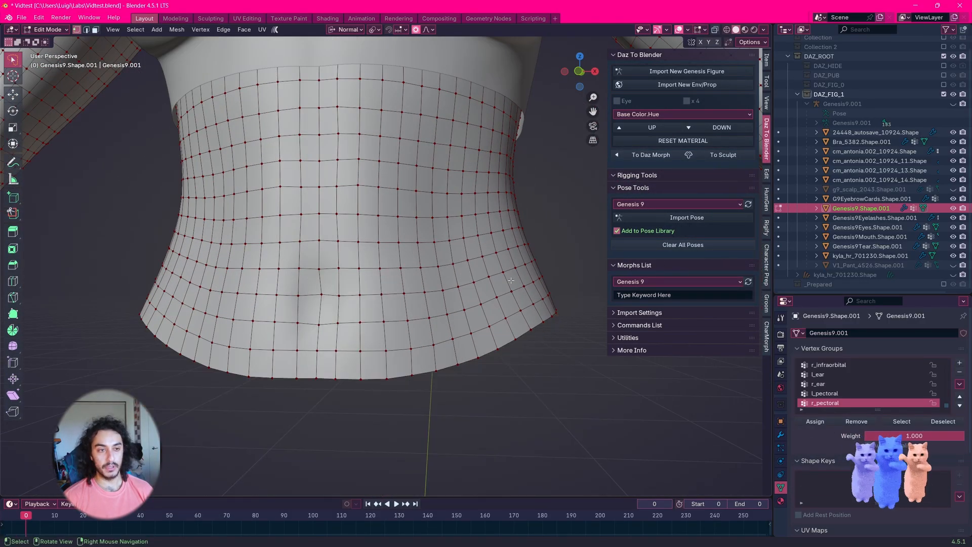
key("Tab")
left_click(953, 265)
Step: Inspect the trousers and boots up close for any body mesh still poking through
middle_click_drag(410, 308, 6, 313)
key("shift+grave")
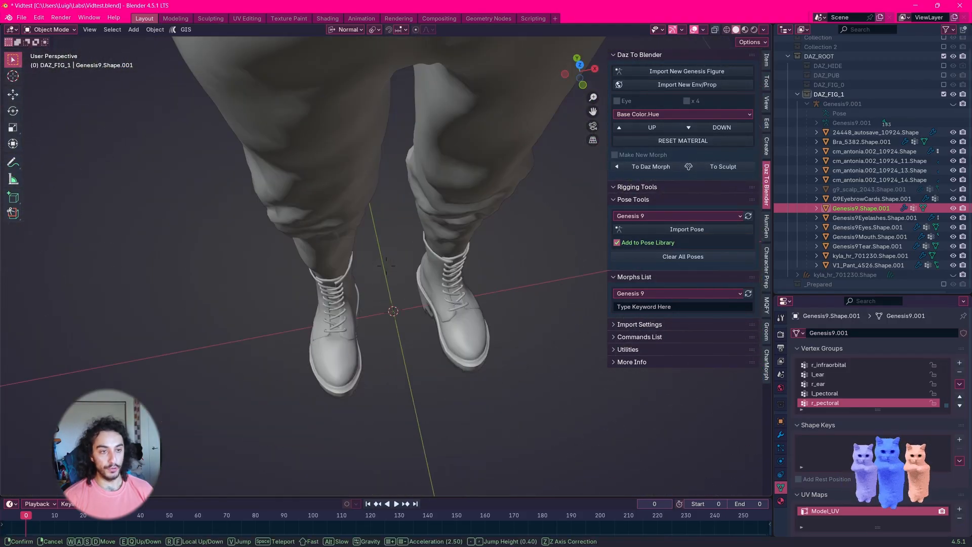
key("w")
key("d")
key("s")
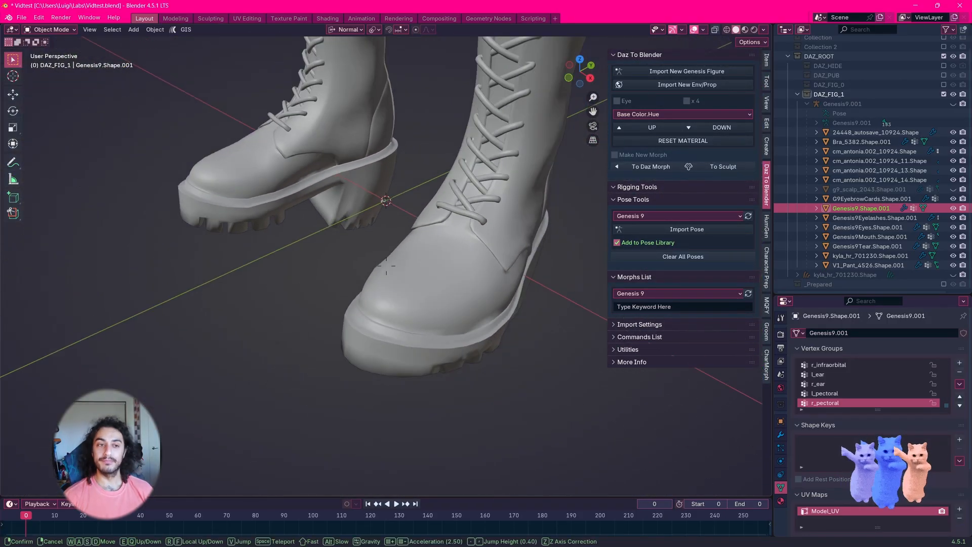
Step: Unhide the Genesis9.001 armature so its bone controls show around the clothed character
key("a")
key("s")
key("e")
key("s")
left_click(387, 266)
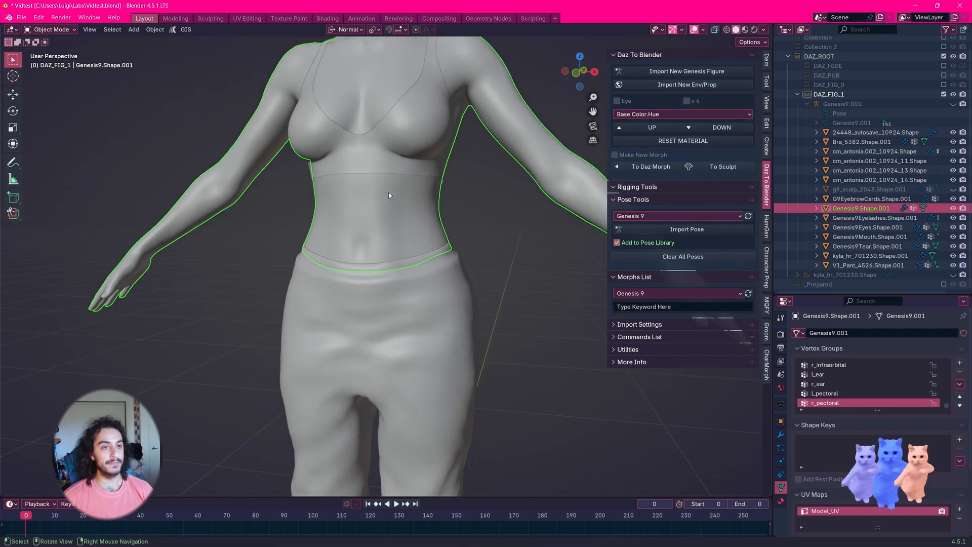
left_click(953, 104)
key("s")
key("e")
right_click_drag(498, 157, 476, 161)
left_click(498, 156)
key("d")
key("w")
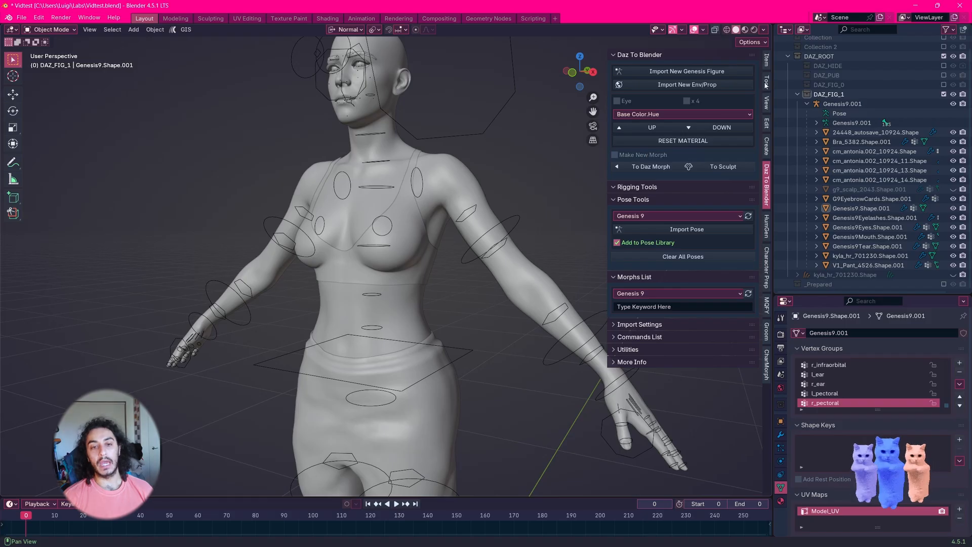
Step: Bring up the Mannequinefy 1.4.2 Genesis and Charmorph Converter settings with nothing selected in the scene
left_click(767, 305)
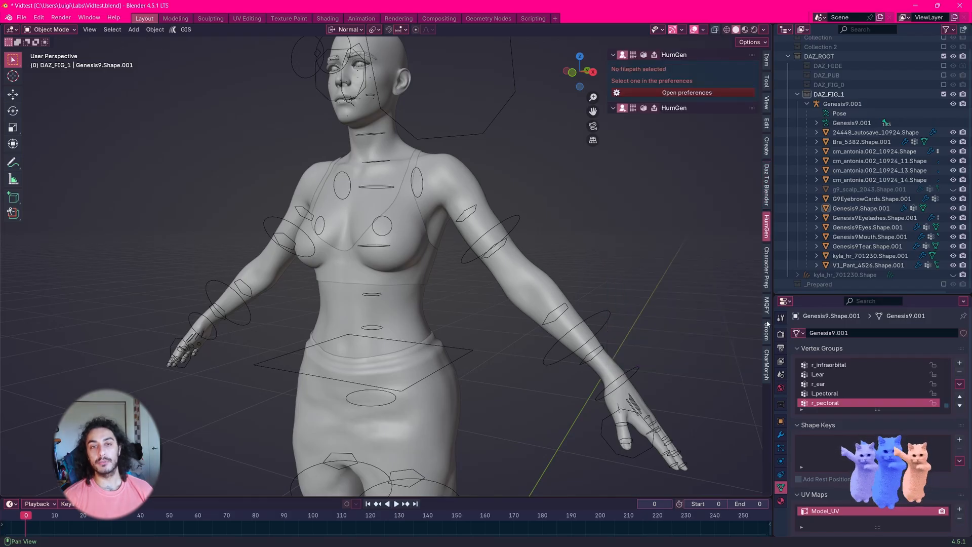
scroll(861, 97, "up", 1)
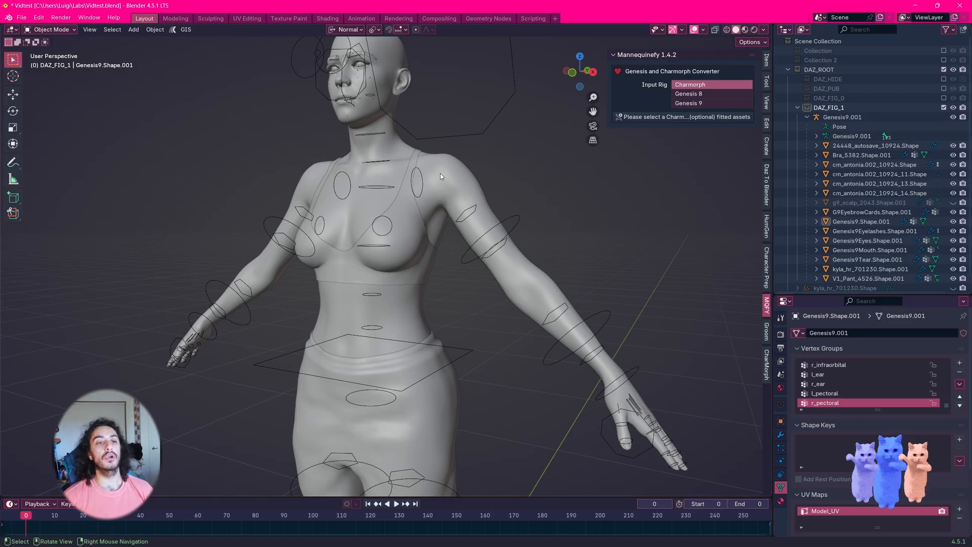
left_click(470, 133)
Step: Enlarge the mesh data properties and check the shape keys of the bra, body and trousers in turn
left_click(409, 227)
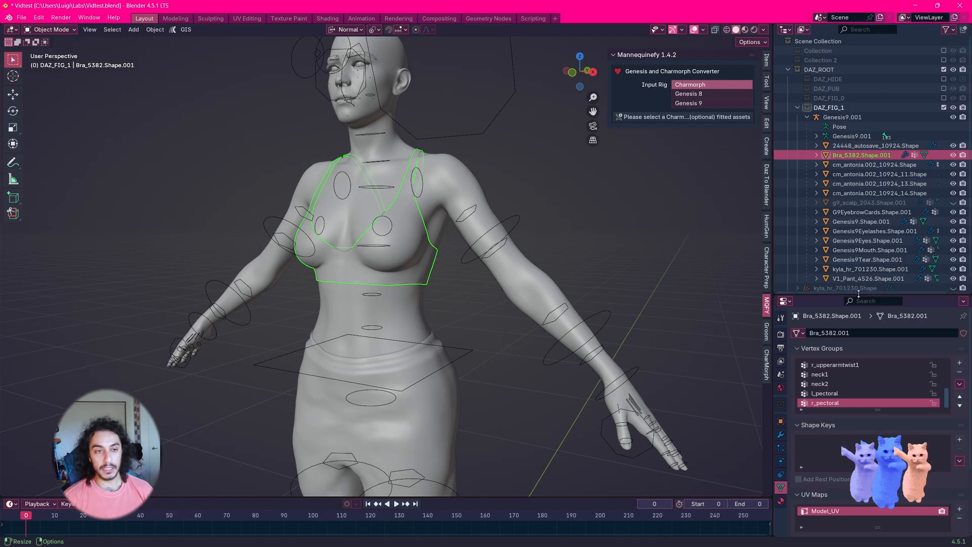
left_click_drag(871, 294, 871, 188)
left_click(406, 321)
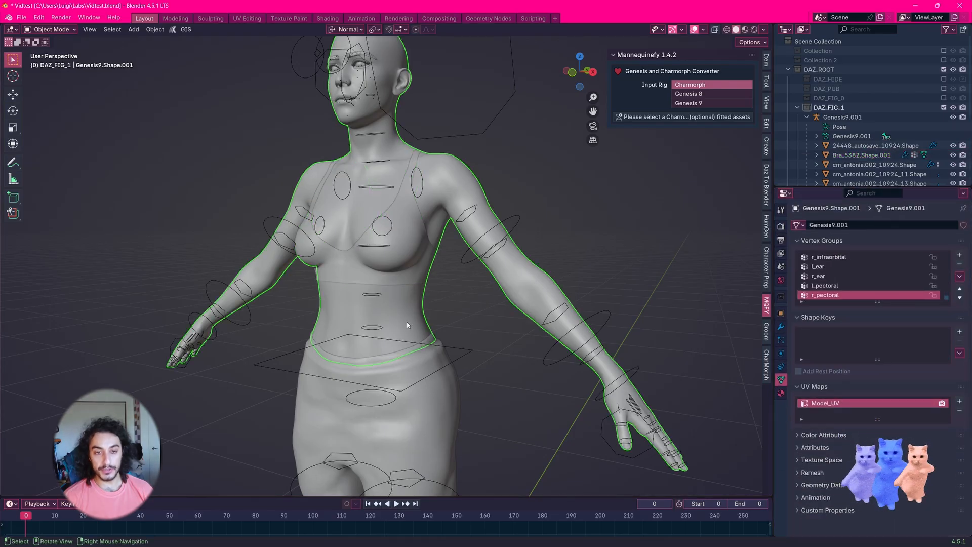
left_click(416, 275)
left_click(438, 404)
scroll(456, 419, "down", 2)
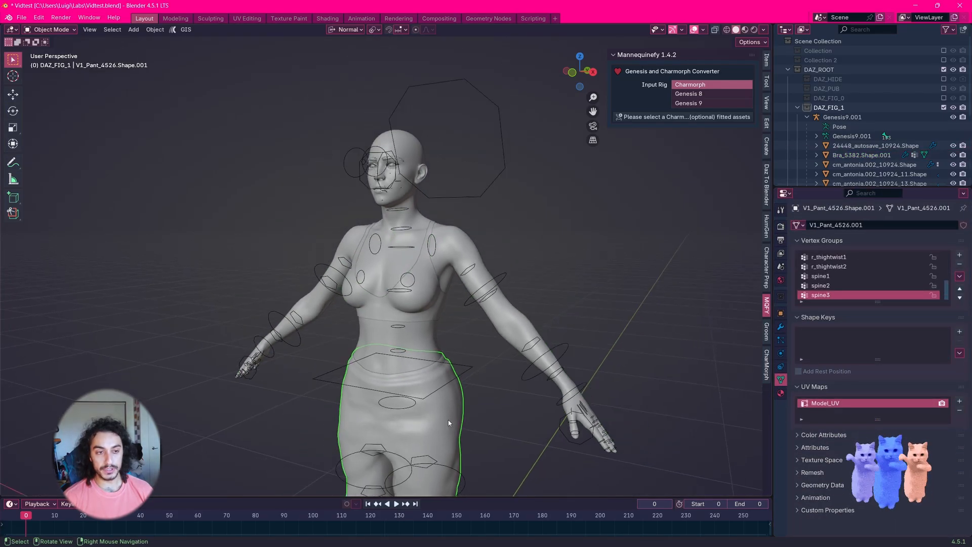
Step: Check the modifiers on the boots and remove the Subdivision modifier from the Genesis9 body mesh
middle_click_drag(448, 420, 418, 141, "shift")
left_click(411, 416)
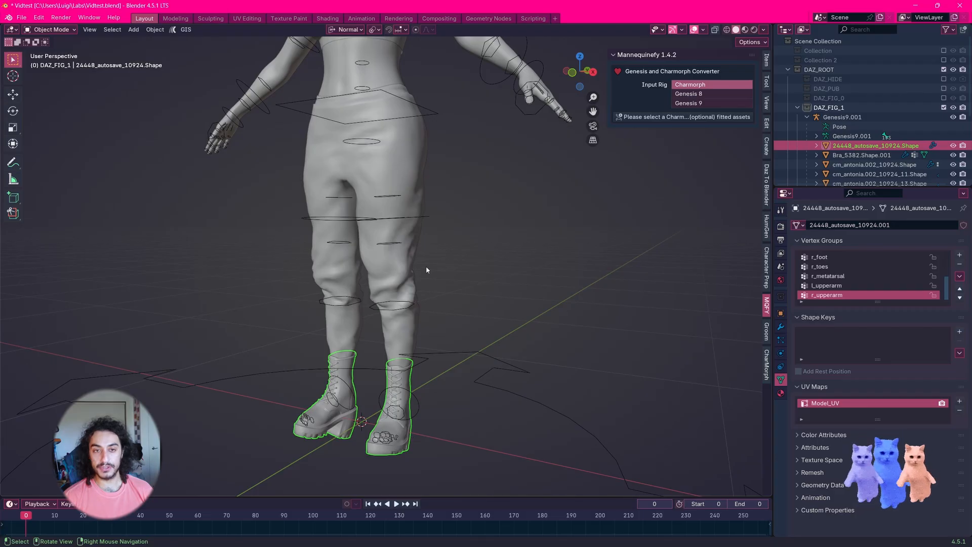
left_click(781, 326)
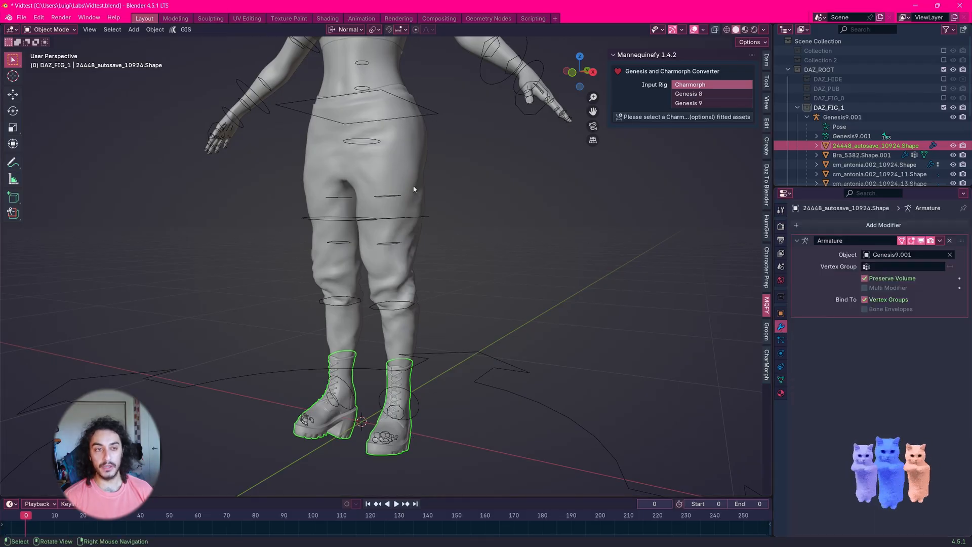
left_click(416, 150)
middle_click_drag(417, 150, 460, 323, "shift")
left_click(418, 241)
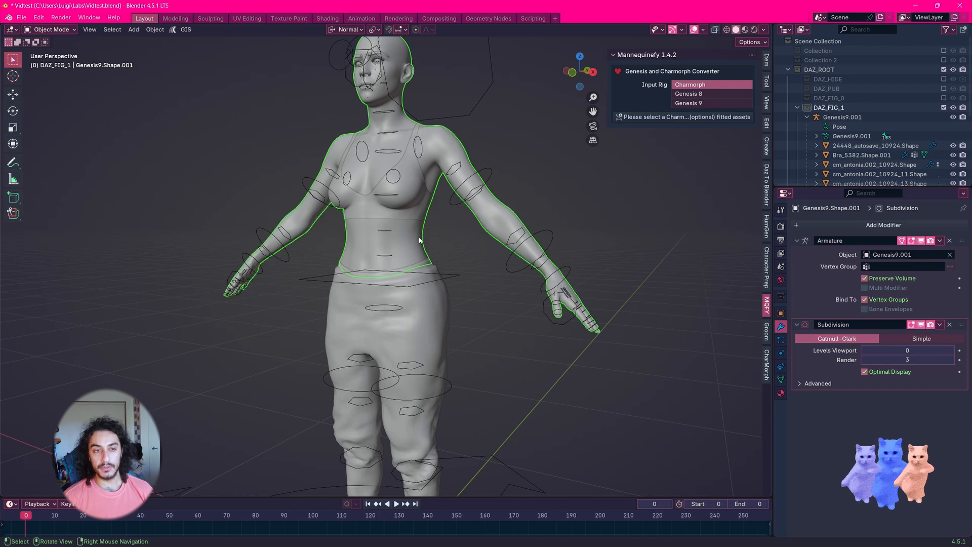
left_click(949, 324)
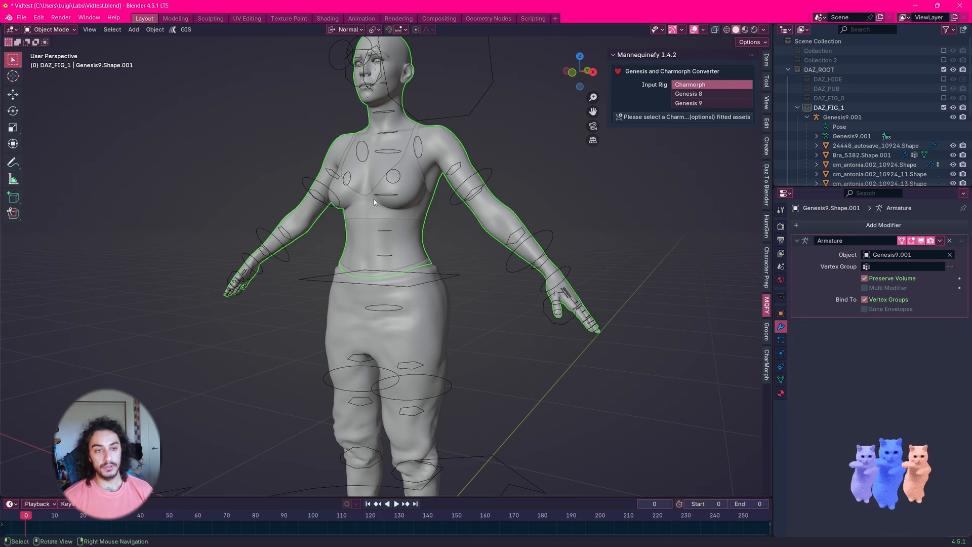
Step: Join the bra, pants and boots meshes into the Genesis9 body mesh
left_click(399, 211)
left_click(445, 321, "shift")
middle_click_drag(445, 321, 455, 180, "shift")
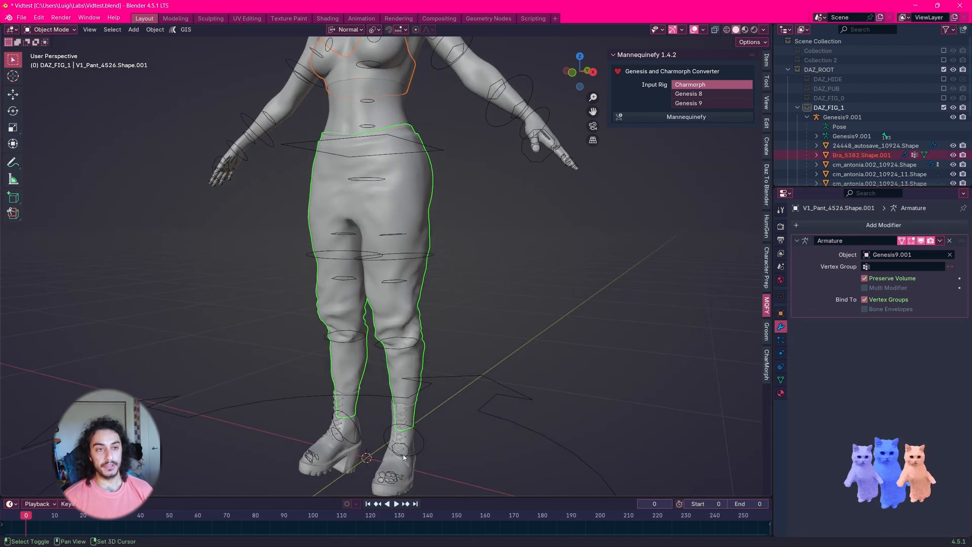
left_click(412, 471, "shift")
middle_click_drag(413, 471, 423, 243, "shift")
left_click(424, 247, "shift")
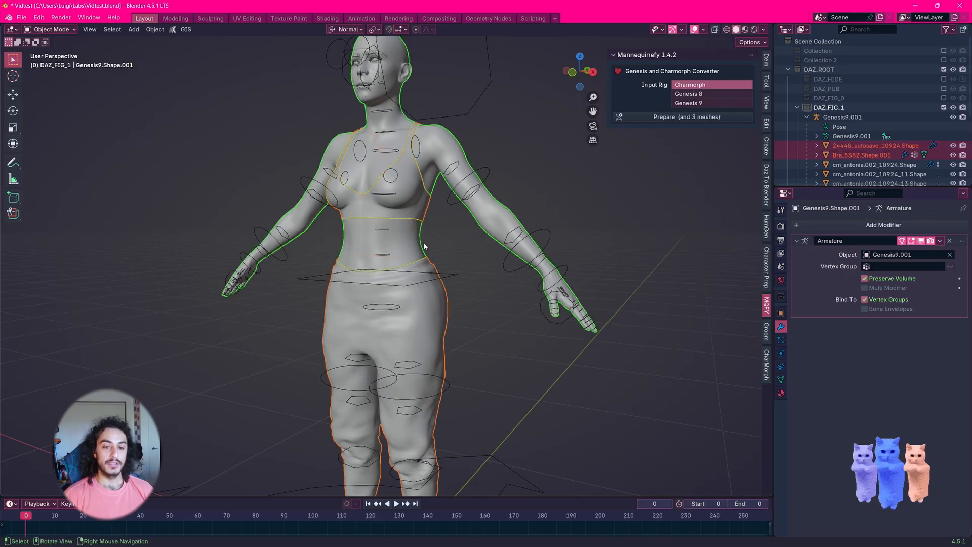
key("ctrl+j")
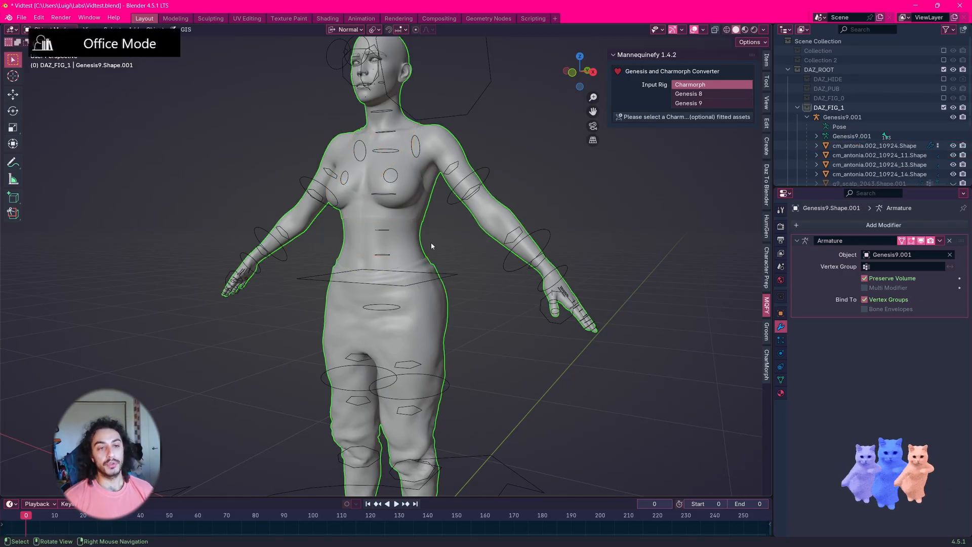
Step: Check the vertex groups of the Genesis9Eyes mesh and join the eyes into the Genesis9 body mesh
scroll(464, 209, "up", 2)
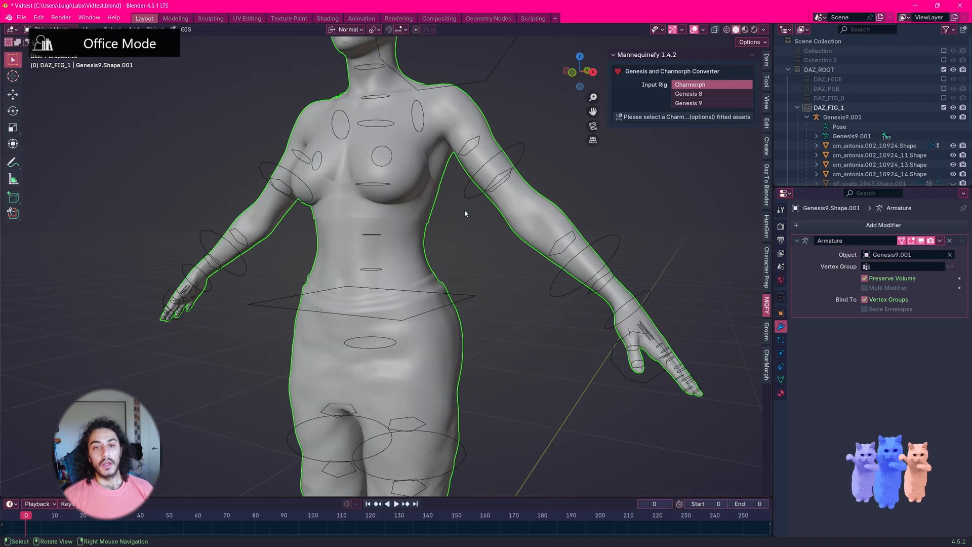
scroll(834, 146, "down", 5)
scroll(805, 137, "up", 2)
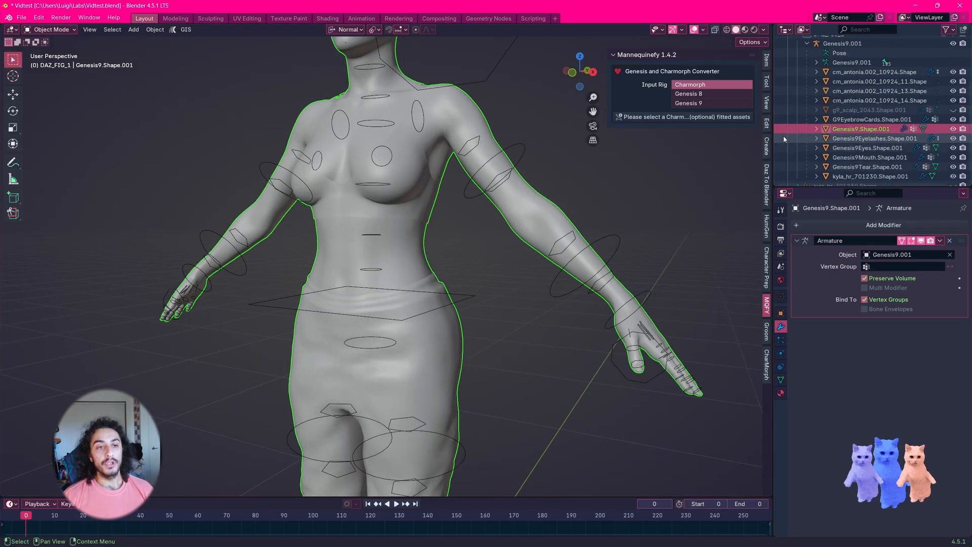
middle_click_drag(438, 175, 444, 209, "shift")
scroll(444, 209, "up", 6)
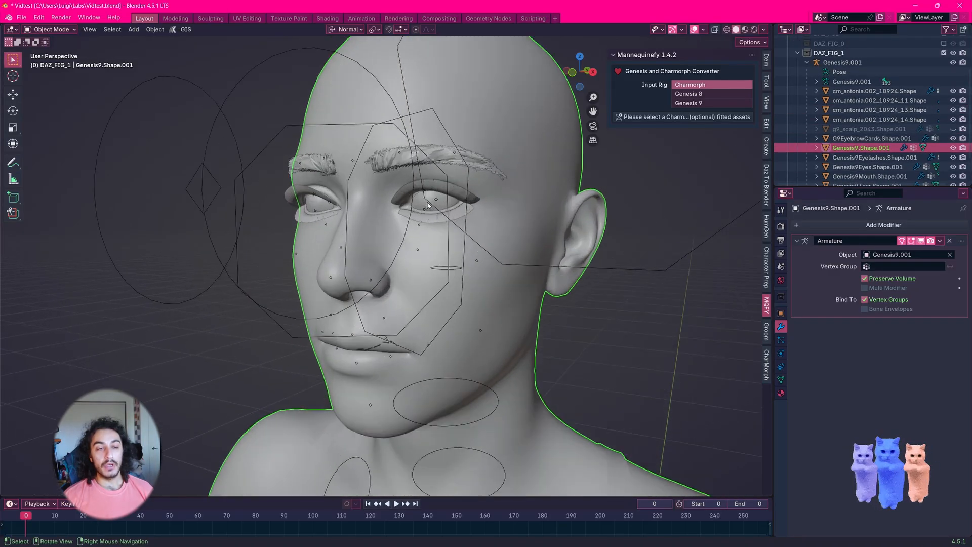
left_click(440, 206)
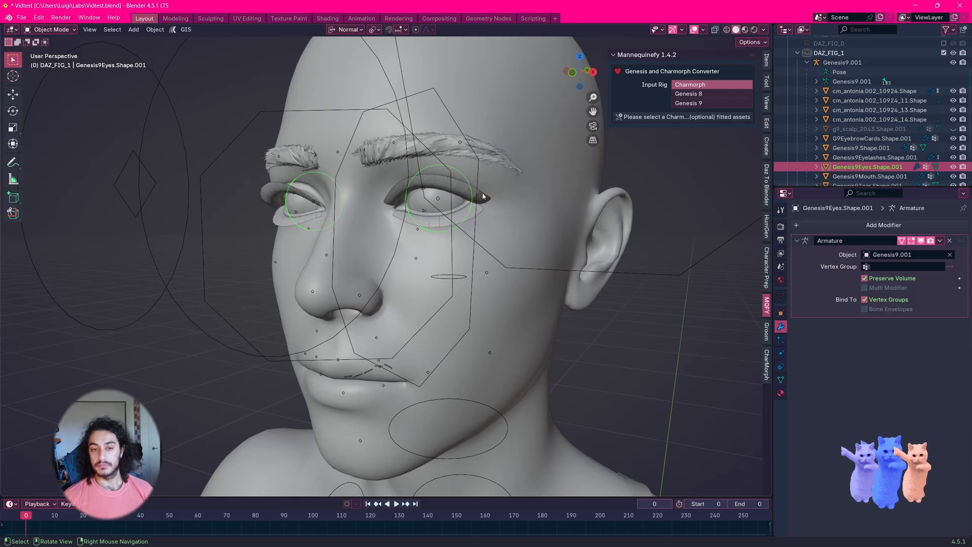
left_click(782, 379)
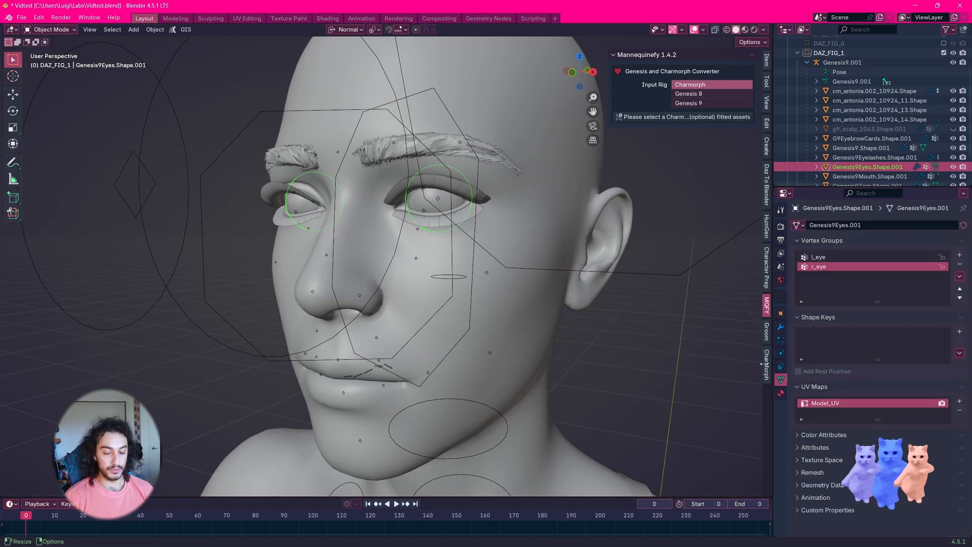
left_click(577, 190)
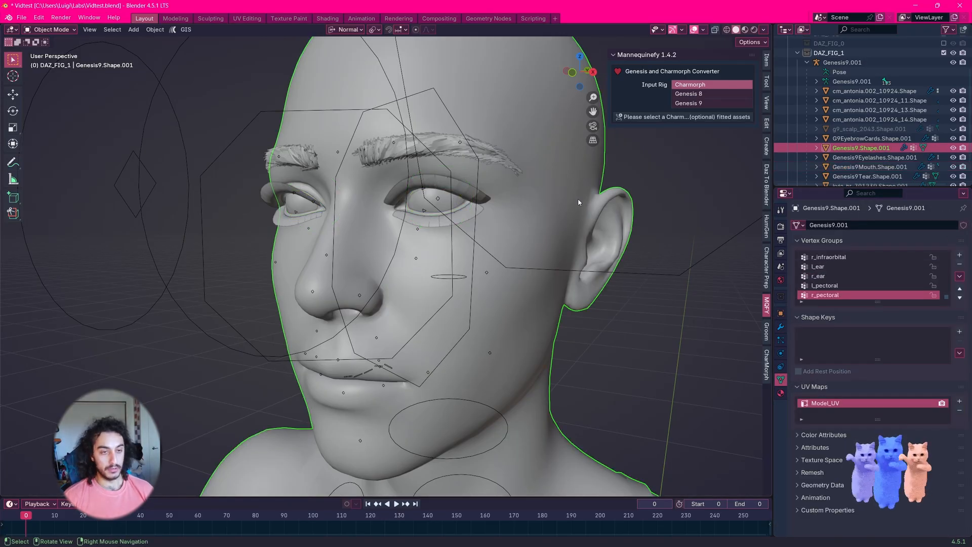
Step: Temporarily hide the joined body mesh to inspect the head from several angles, and unhide it
middle_click_drag(540, 227, 434, 289)
key("h")
middle_click_drag(471, 231, 582, 238)
key("alt+h")
scroll(582, 243, "down", 4)
middle_click_drag(588, 279, 526, 279)
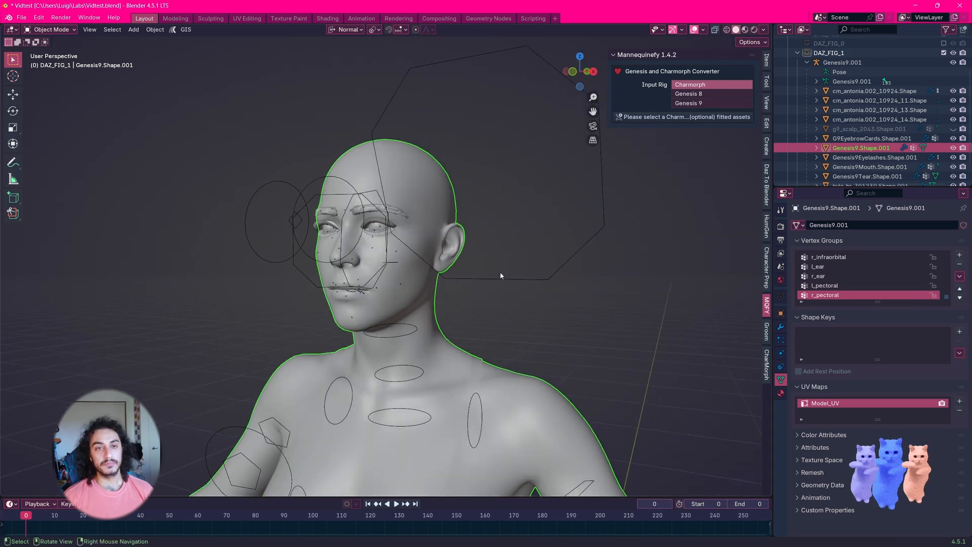
Step: Convert the joined body mesh and its Genesis9.001 armature with Mannequinefy, using Genesis 9 as the input rig
left_click(550, 281, "shift")
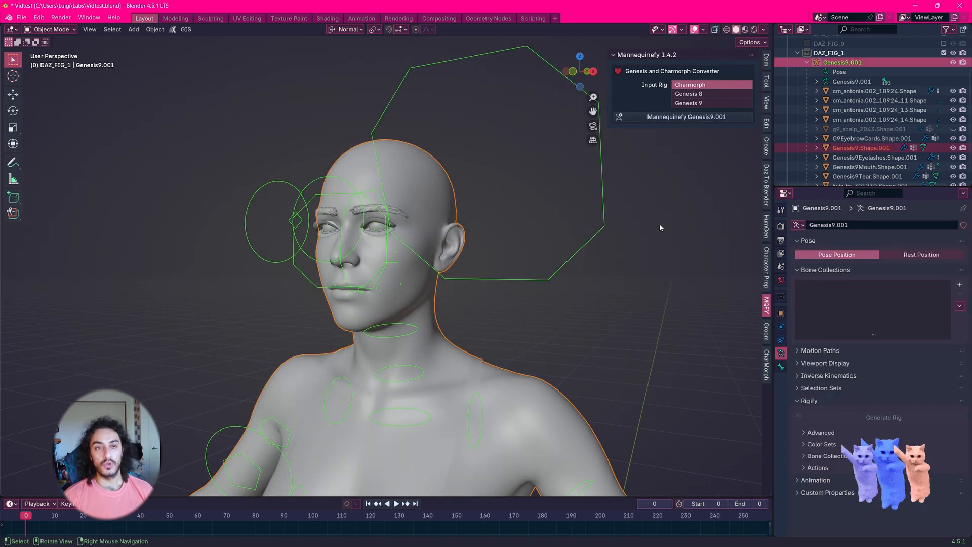
left_click(690, 104)
scroll(821, 126, "down", 2)
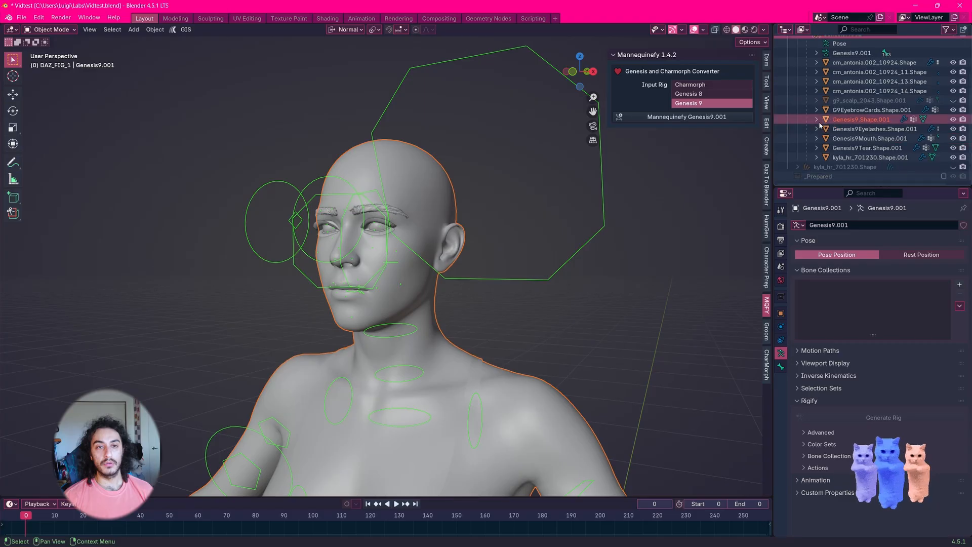
left_click(701, 117)
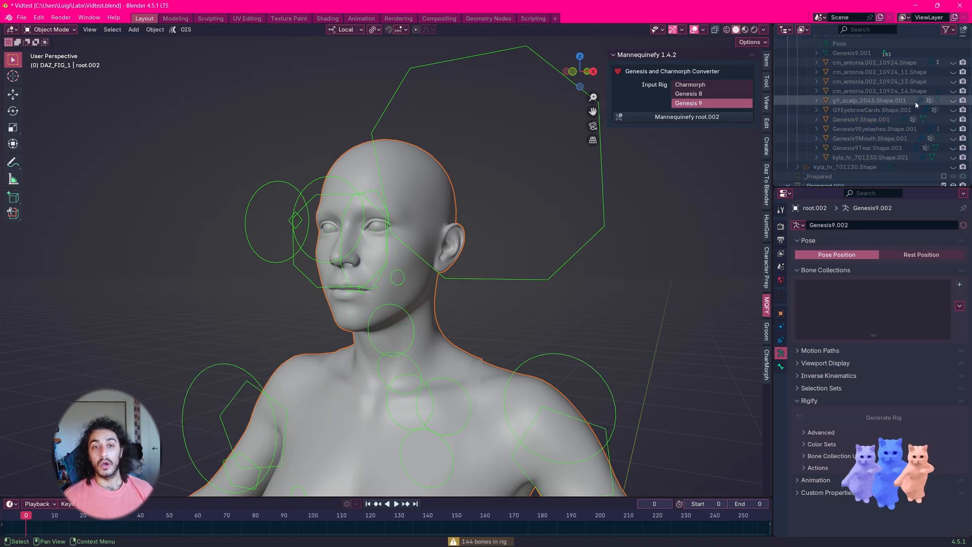
Step: Briefly enable the older _Prepared collection to view its contents, and disable it again
scroll(877, 104, "down", 2)
left_click(944, 166)
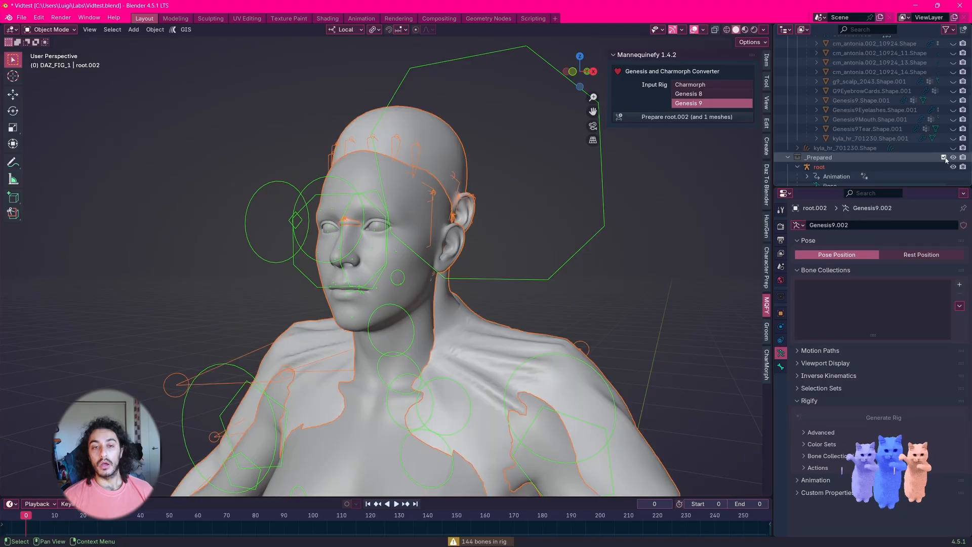
left_click(944, 166)
middle_click_drag(653, 175, 719, 175)
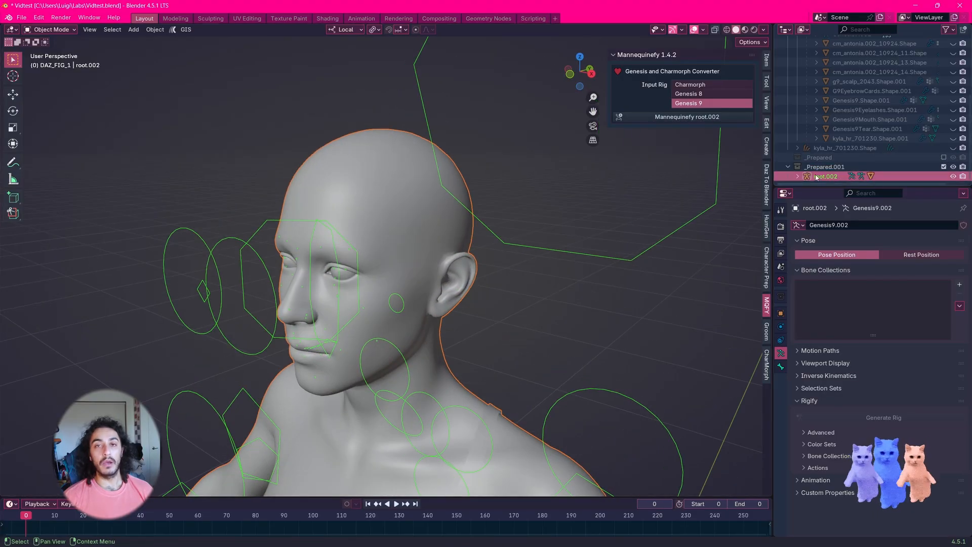
Step: Rename the converted armature root.002 in the _Prepared.001 collection to root
left_click(824, 177)
middle_click_drag(549, 188, 575, 197)
scroll(499, 134, "down", 4)
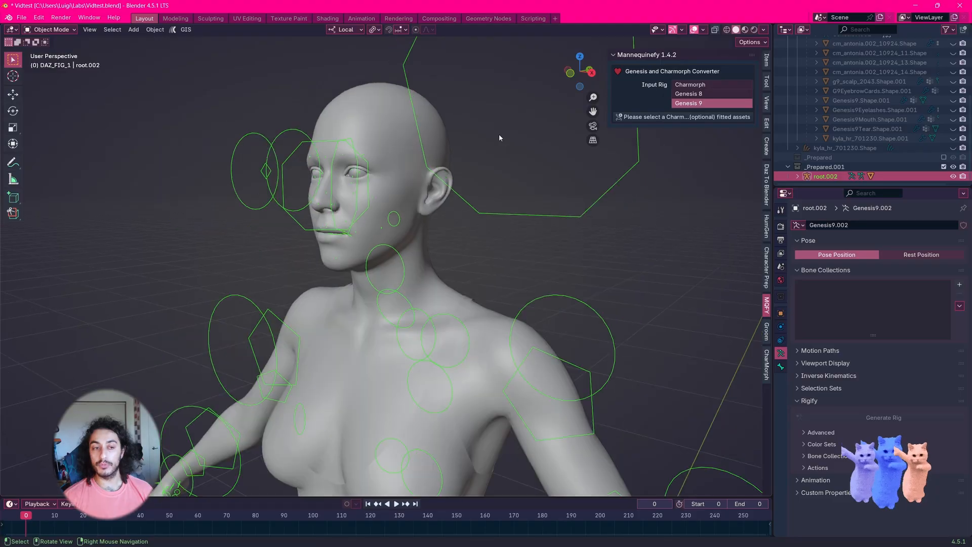
middle_click_drag(504, 210, 517, 208)
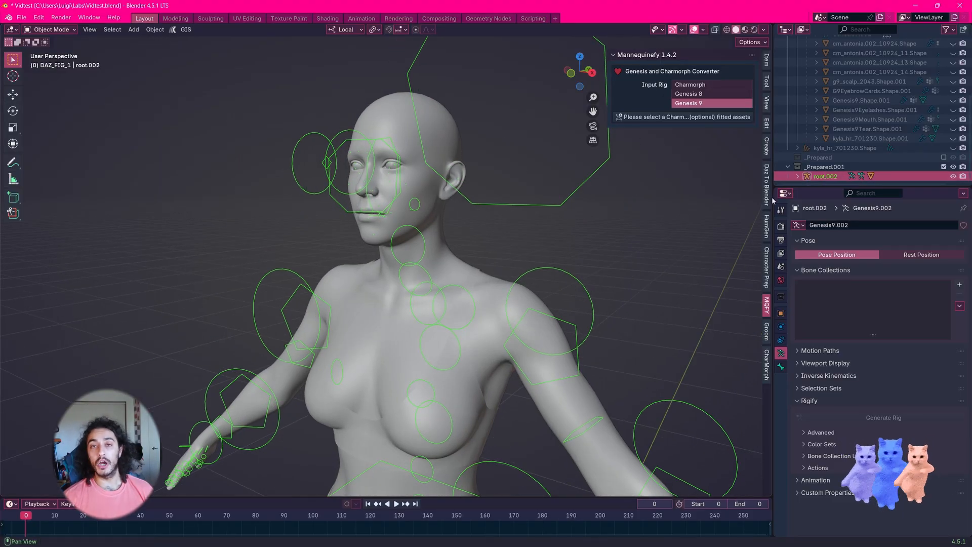
double_click(833, 178)
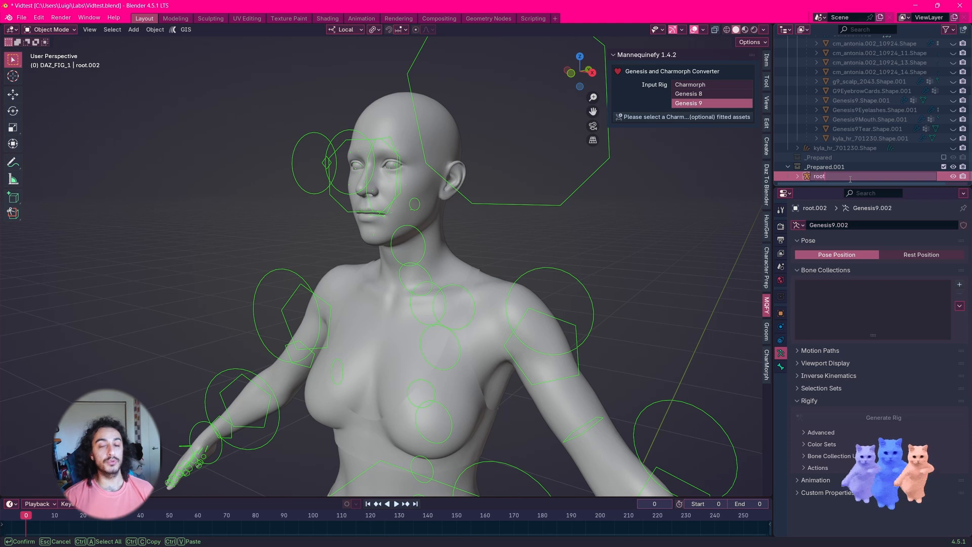
key("Return")
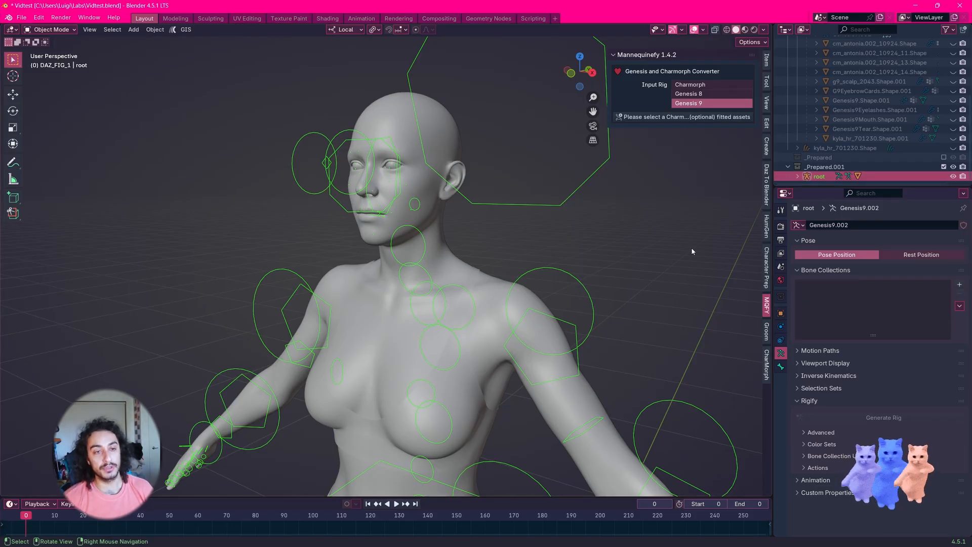
Step: Put the root armature into Pose Mode, test-rotate the lowerjaw bone and undo the rotation
left_click(485, 278)
middle_click_drag(484, 279, 515, 279)
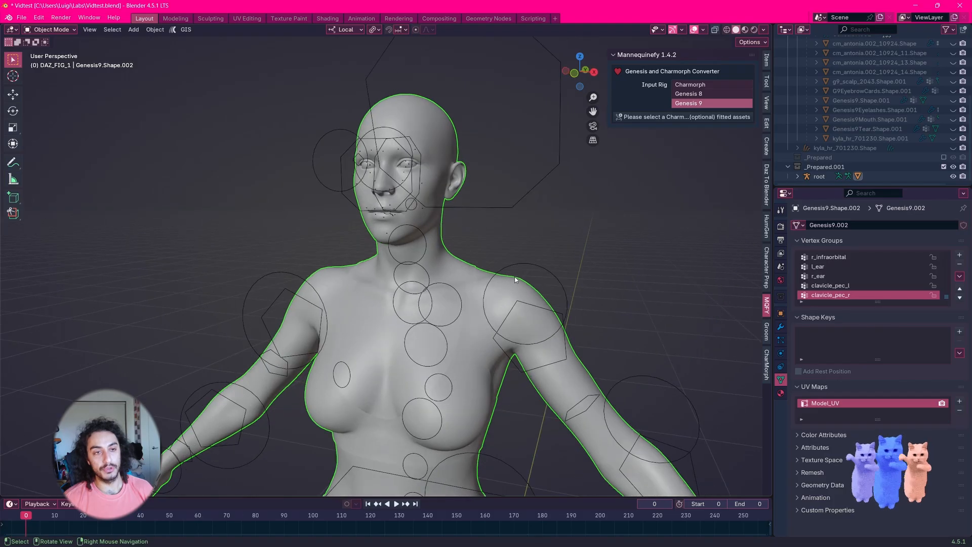
left_click(531, 266)
key("ctrl+Tab")
left_click(509, 206)
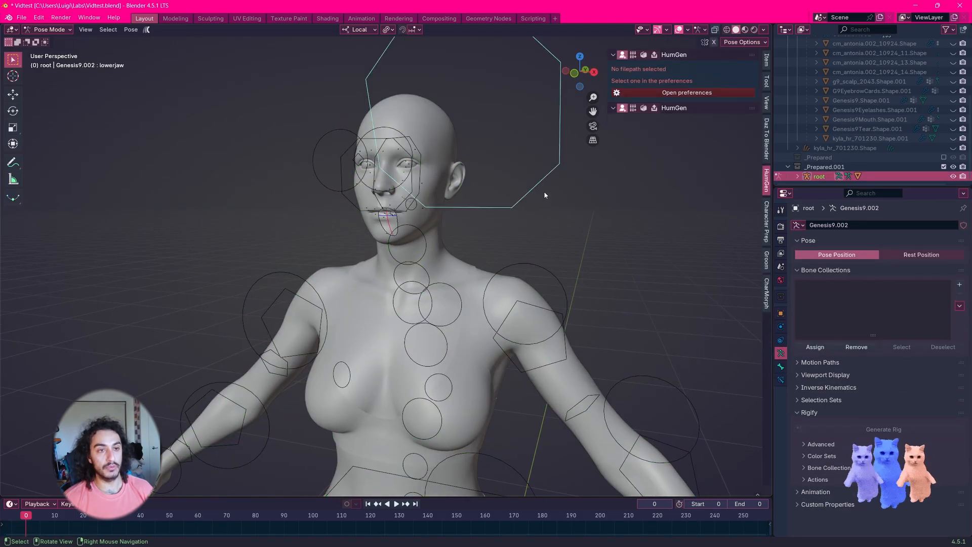
key("r")
left_click(579, 65)
key("ctrl+z")
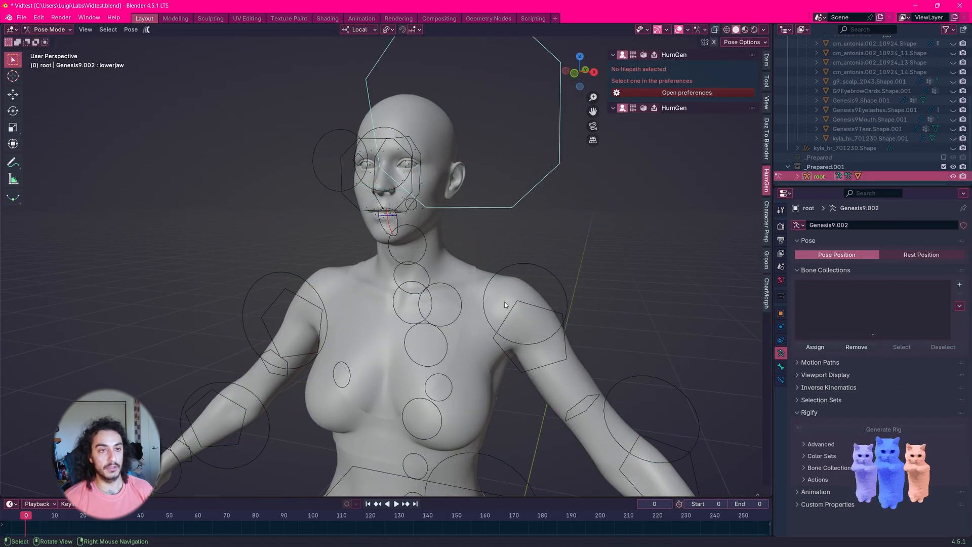
Step: Test-rotate the thigh_l bone to check the leg deformation and undo the rotations
middle_click_drag(505, 302, 481, 152, "shift")
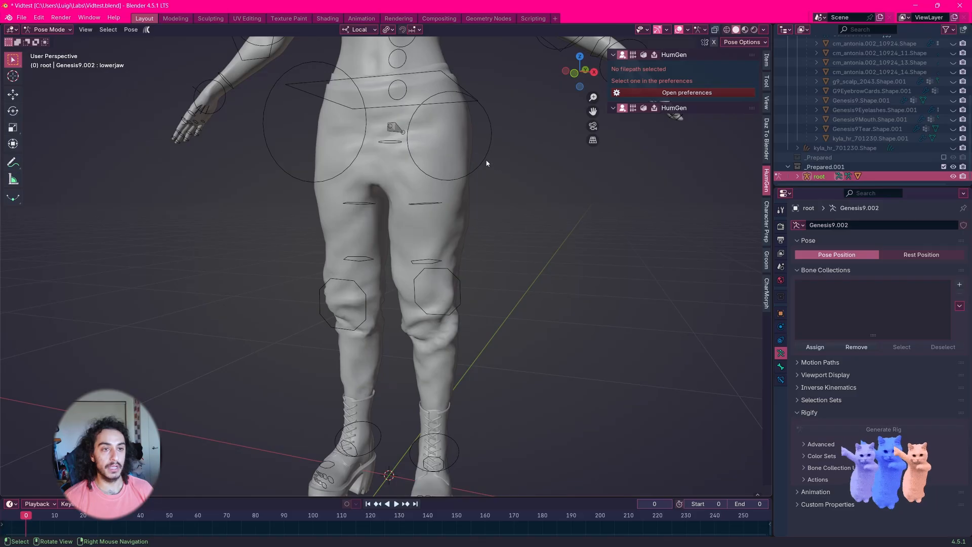
left_click(487, 163)
scroll(462, 297, "down", 3)
key("r")
left_click(379, 211)
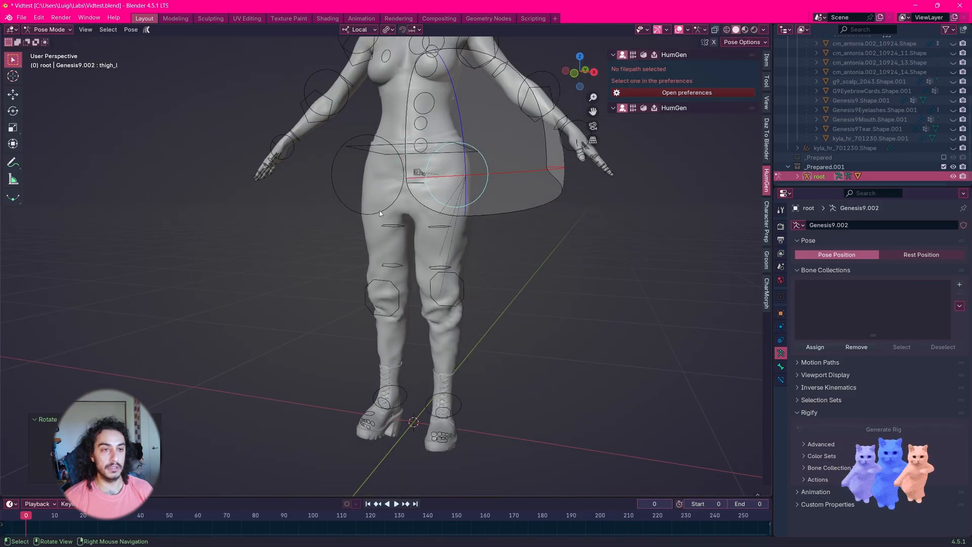
key("r")
left_click(347, 149)
key("ctrl+z")
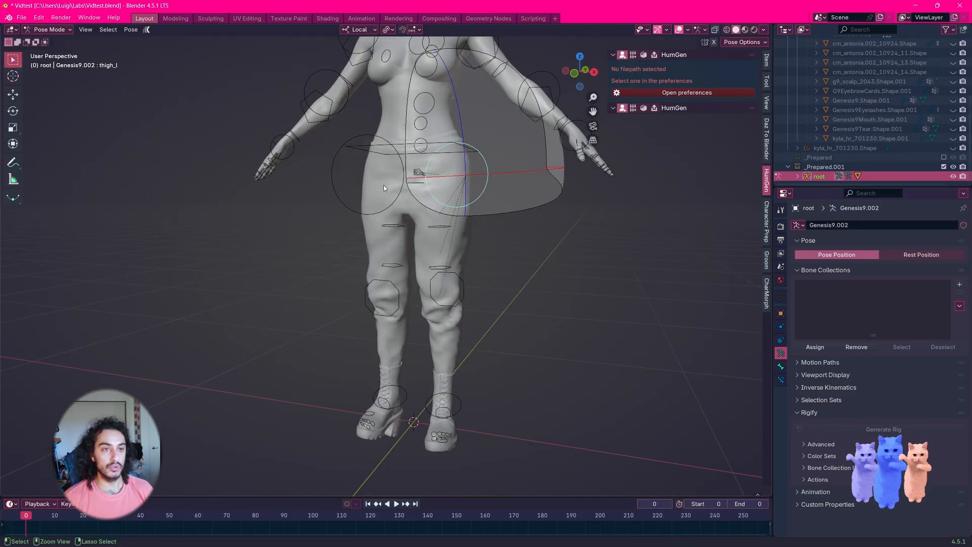
key("ctrl+z")
Step: Test-rotate the spine_04 bone to check the torso deformation and undo the pose changes
left_click(426, 114)
key("r")
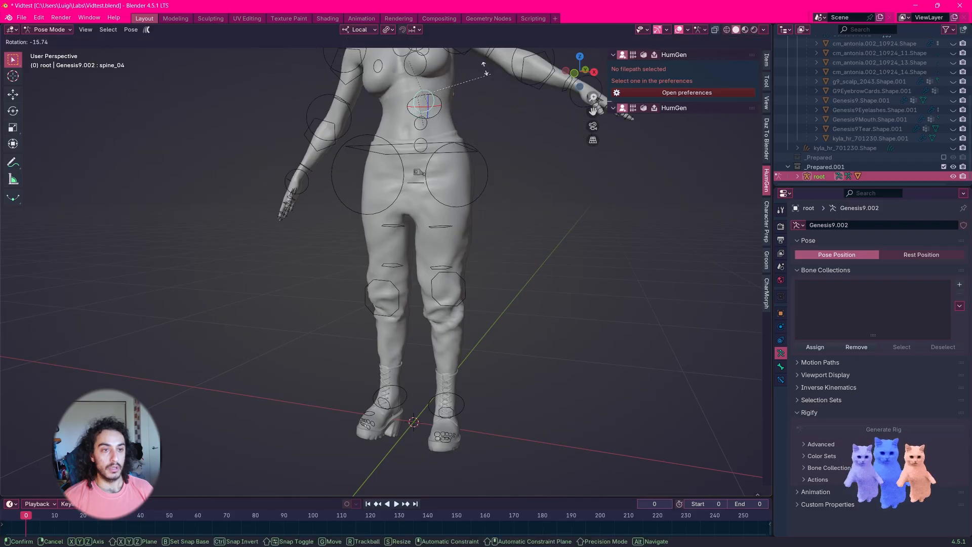
left_click(570, 319)
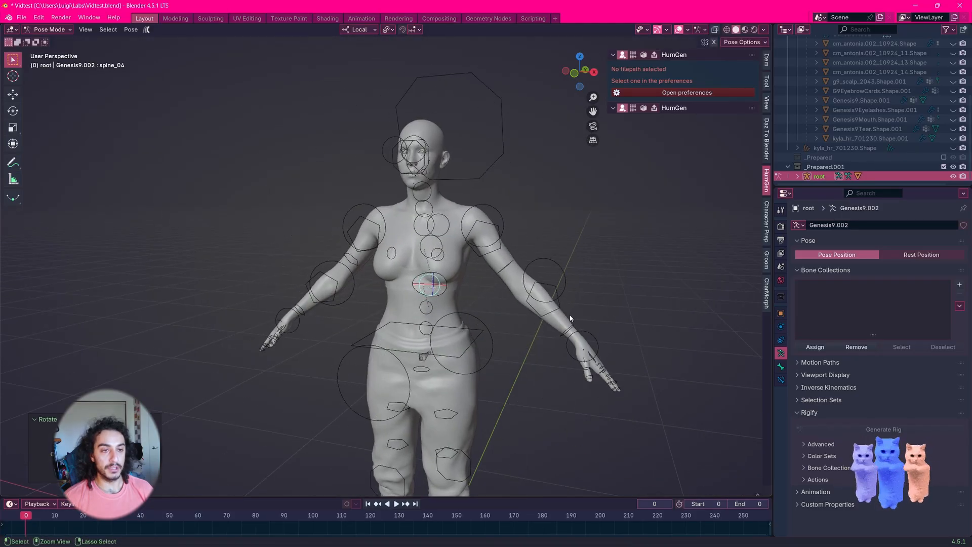
key("ctrl+z")
key("ctrl+z")
key("ctrl+z")
key("ctrl+z")
key("ctrl+z")
key("ctrl+z")
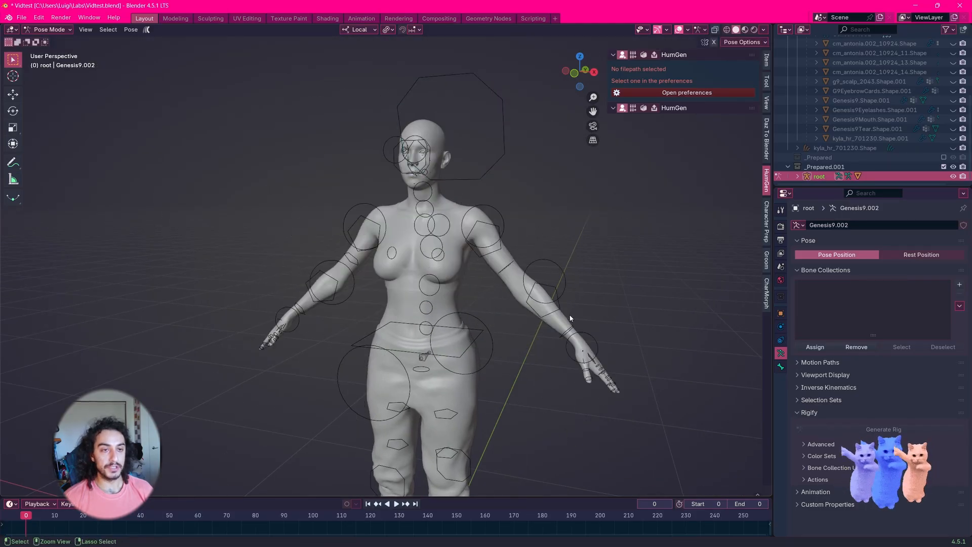
Step: Export the selected root armature and Genesis 9 body mesh as Vidtest_genesis.fbx into the Dump folder
left_click(462, 210)
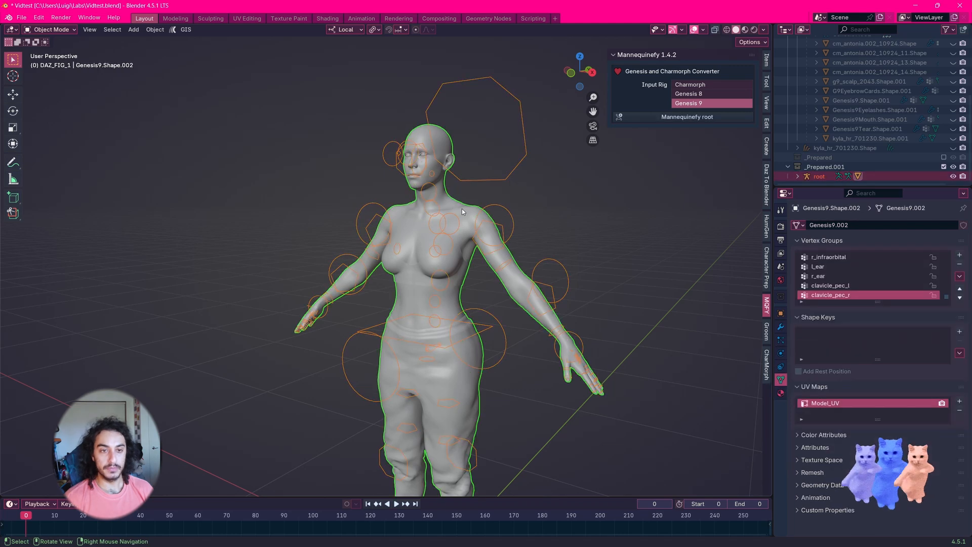
key("F3")
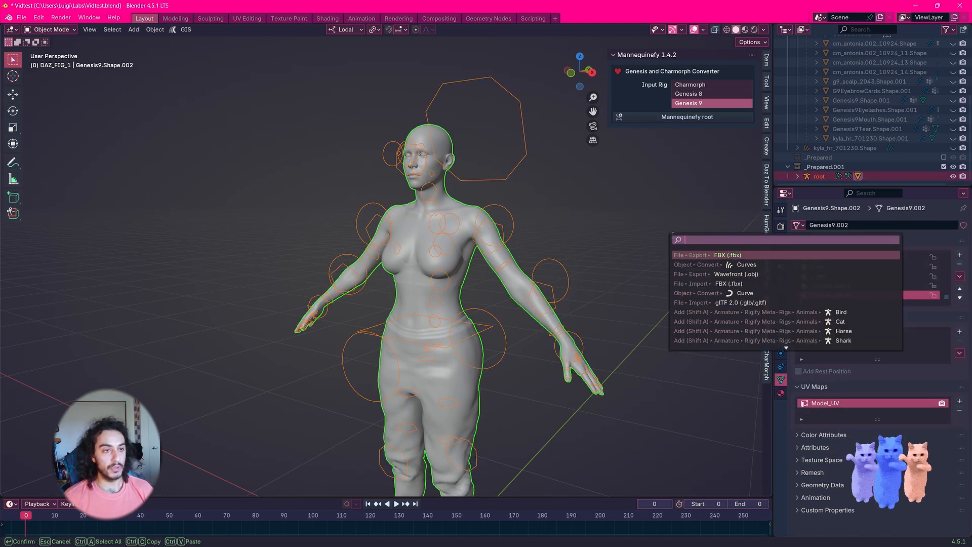
key("Return")
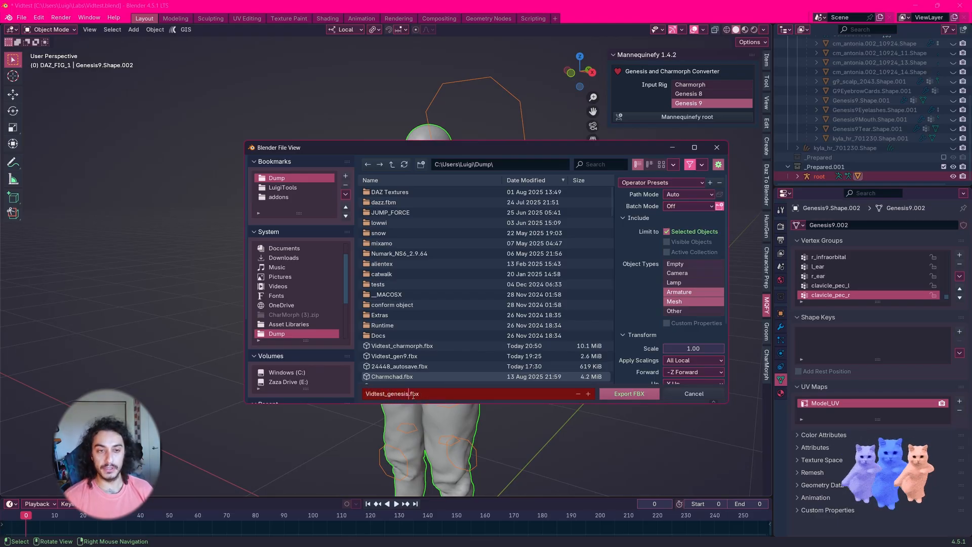
left_click(629, 393)
Step: Switch to the ImportLab project in Unreal Editor and delete the Vidtest_gen9 folder from MQFY_Video/Genesis
key("alt+Tab")
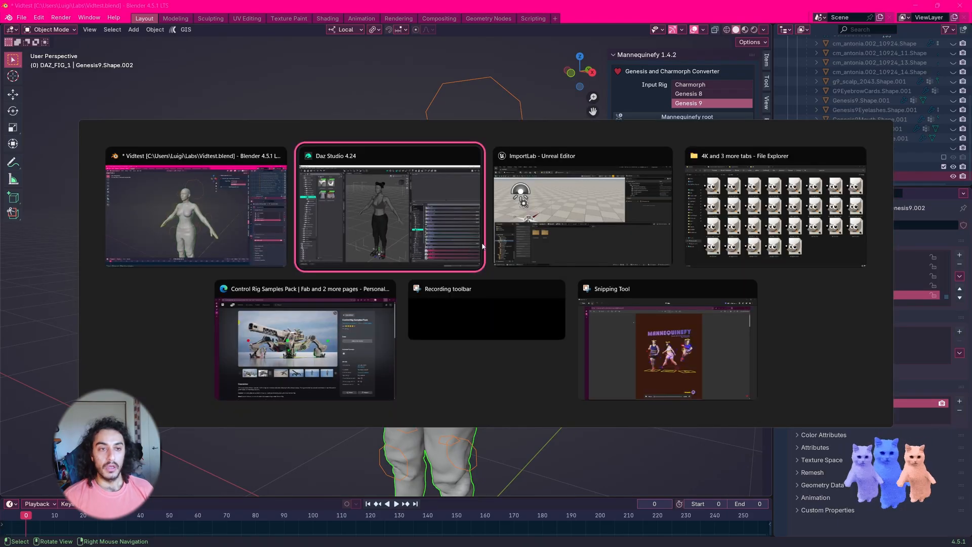
left_click(528, 228)
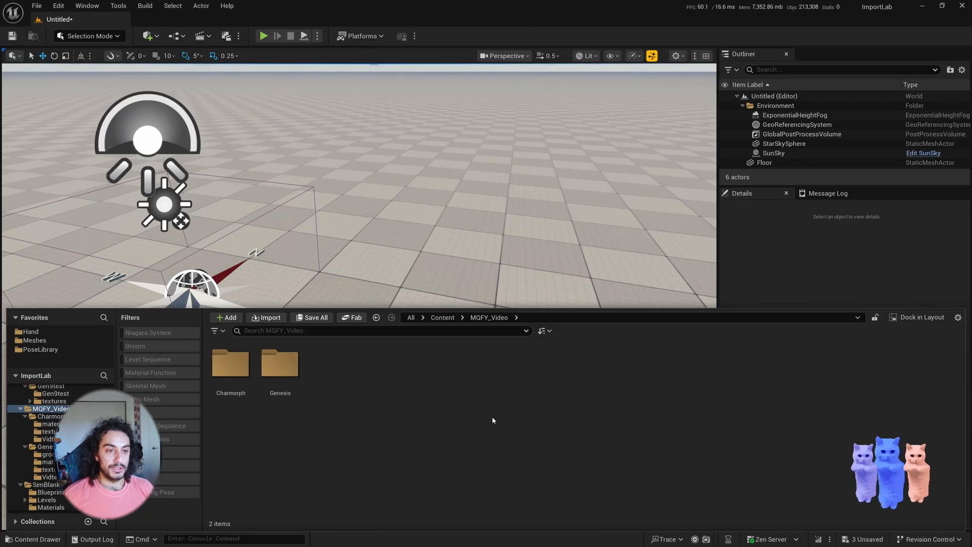
double_click(277, 391)
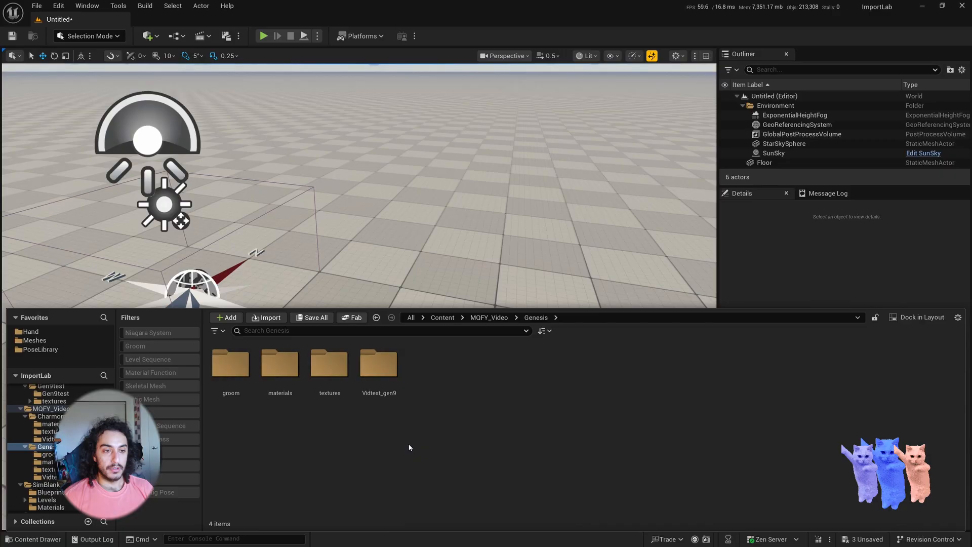
double_click(378, 362)
left_click(535, 317)
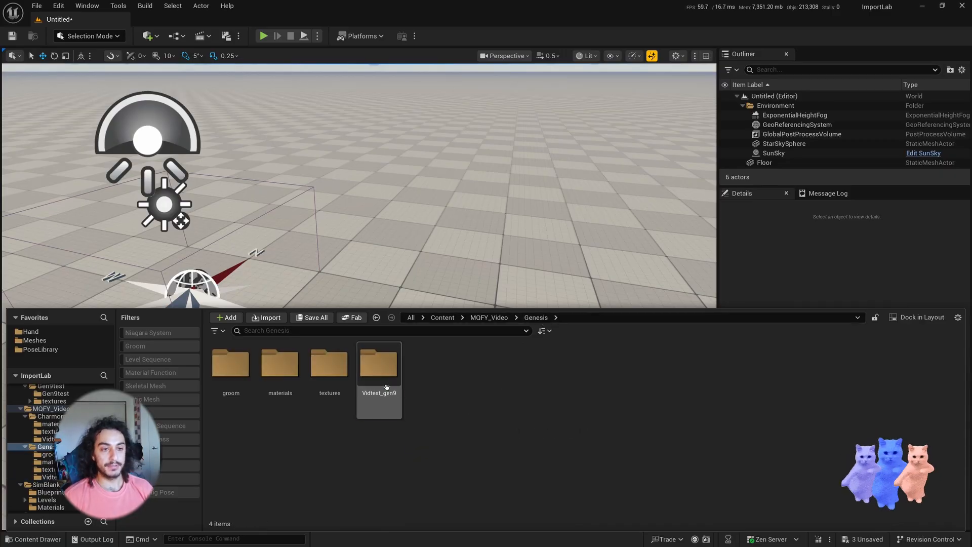
left_click(388, 391)
key("Delete")
left_click(428, 413)
Step: Import Vidtest_genesis.fbx from the Dump folder into the Genesis folder
right_click(443, 360)
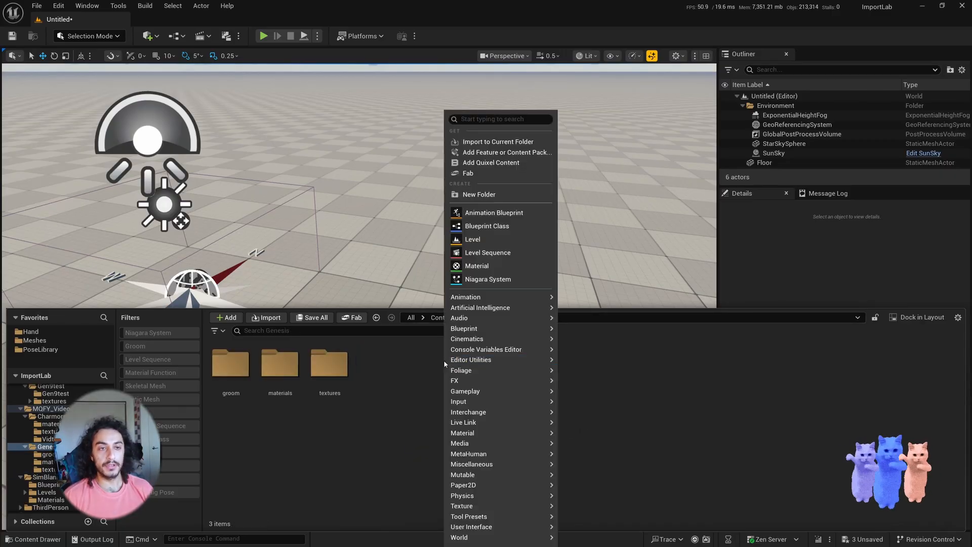
left_click(478, 143)
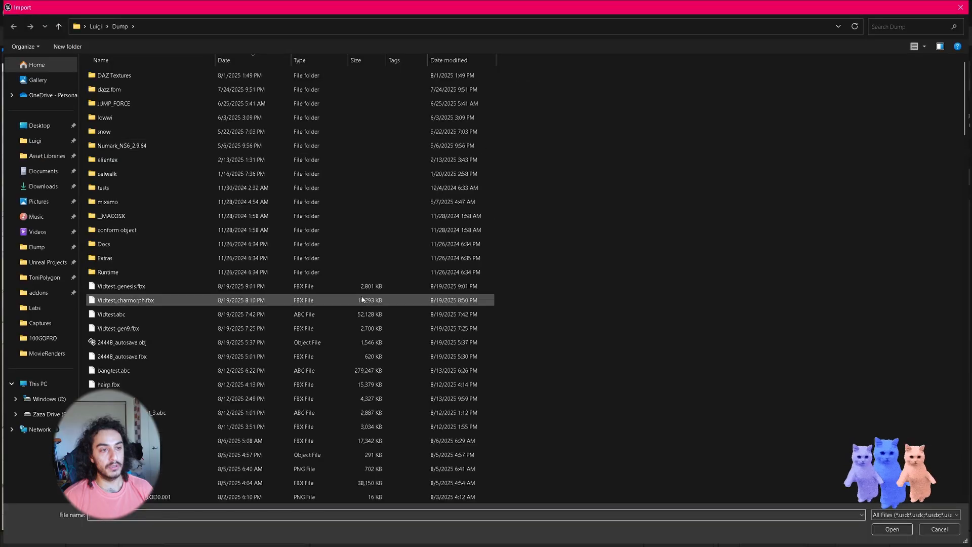
double_click(139, 288)
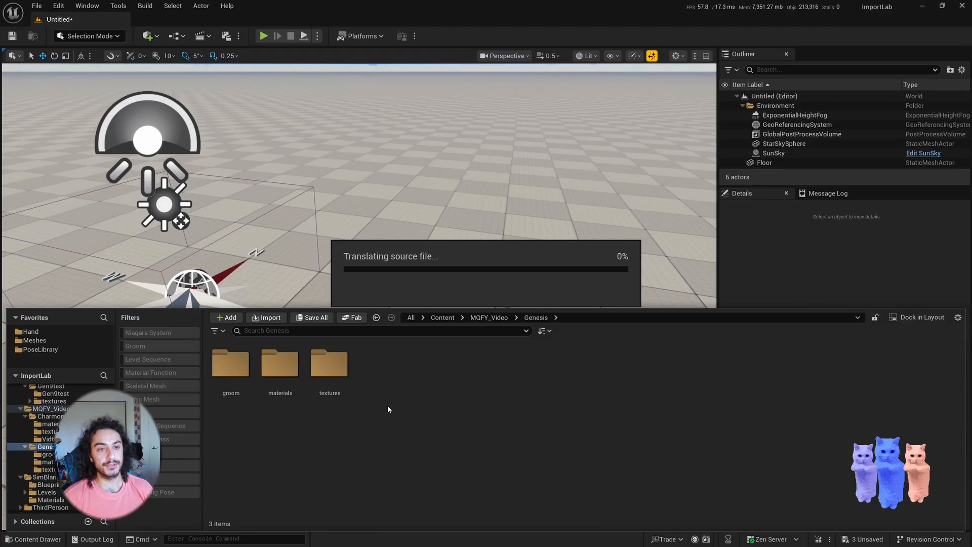
left_click(522, 389)
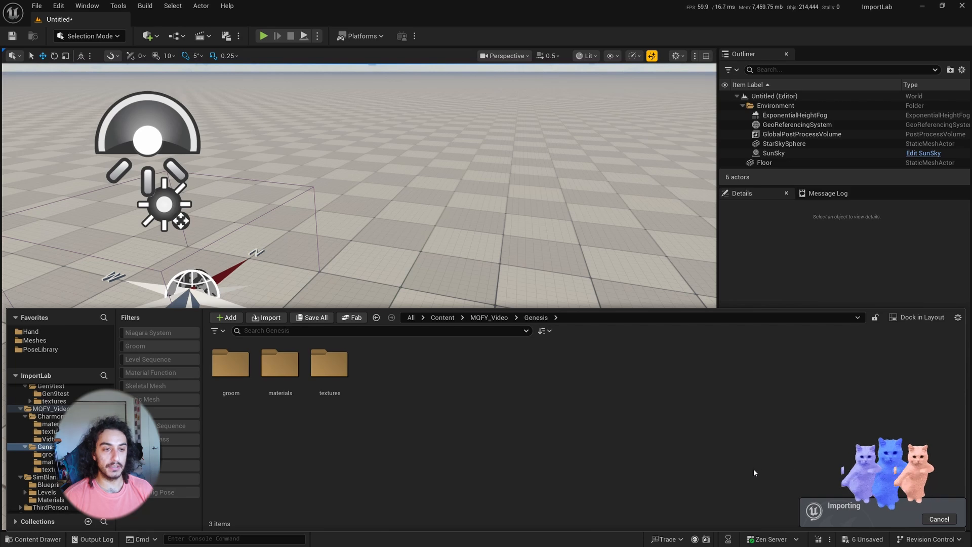
Step: Open the imported Vidtest_genesis skeletal mesh and dock its editor beside the level tab
double_click(398, 376)
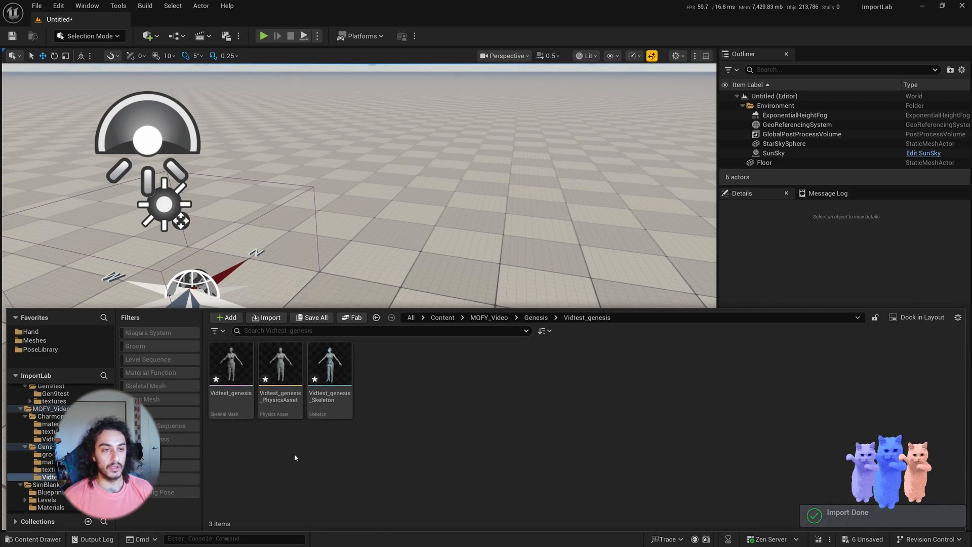
double_click(223, 377)
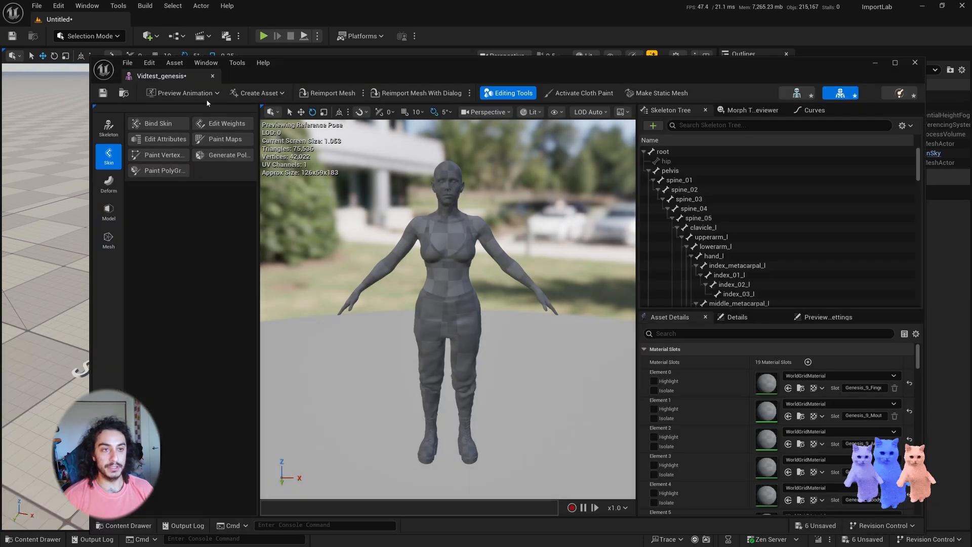
left_click_drag(161, 76, 172, 19)
left_click_drag(557, 198, 675, 195)
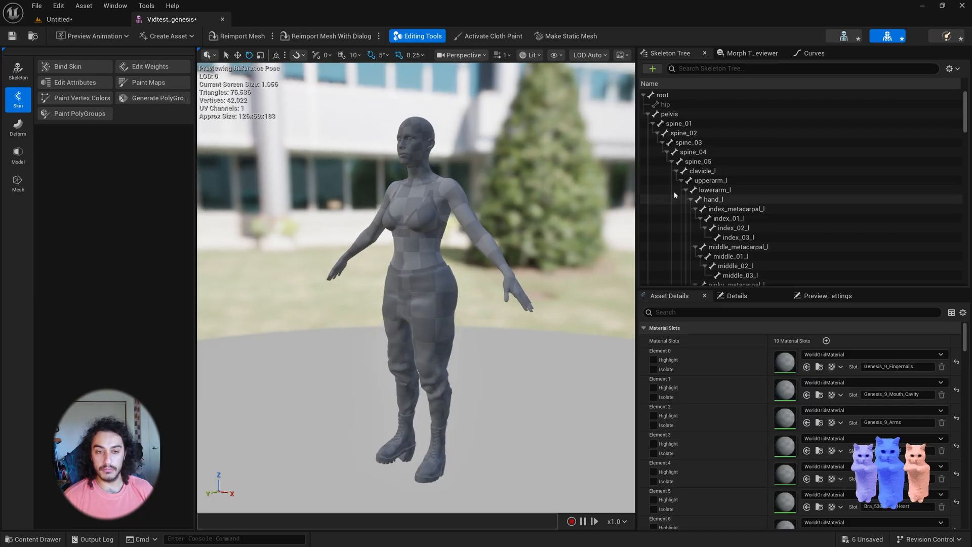
Step: Test-rotate the clavicle_l, spine_01 and thigh_l bones to check the imported mesh's deformation
left_click(702, 173)
mouse_move(457, 175)
left_mouse_down()
mouse_move(439, 142)
mouse_move(450, 186)
left_mouse_up()
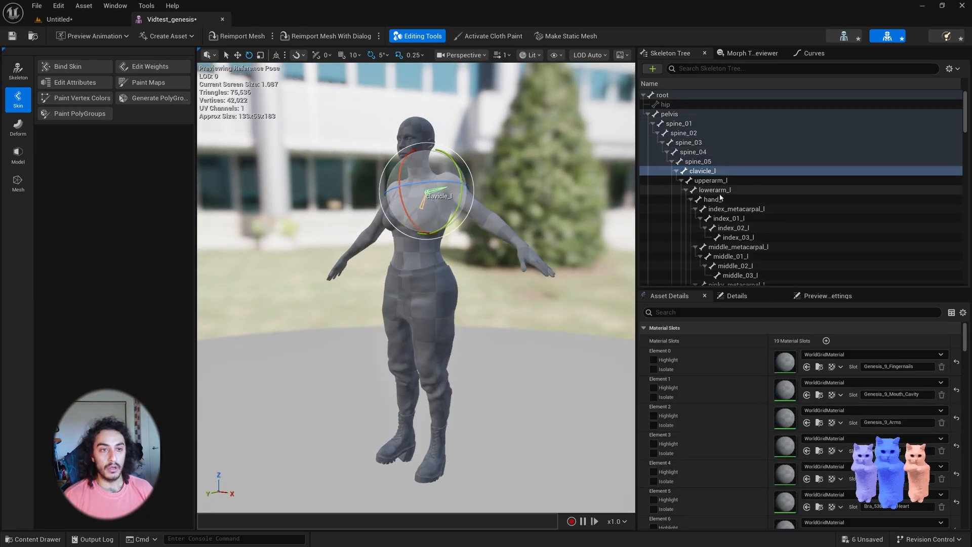
left_click(678, 123)
left_click_drag(433, 268, 411, 255)
left_click(658, 133)
left_click(676, 143)
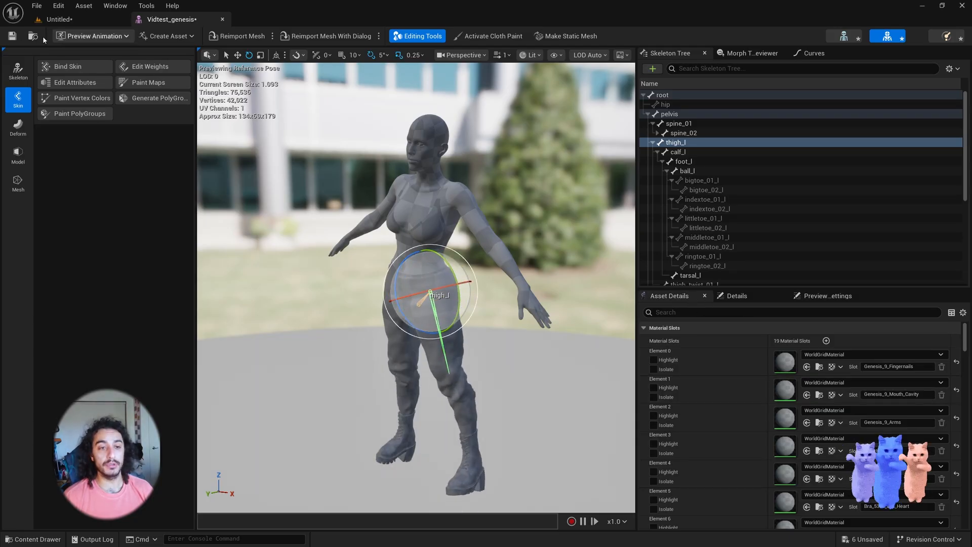
Step: Assign the MI_Gen9_Vid material from the Genesis materials folder to the Genesis_9_Fingernails slot
left_click(33, 538)
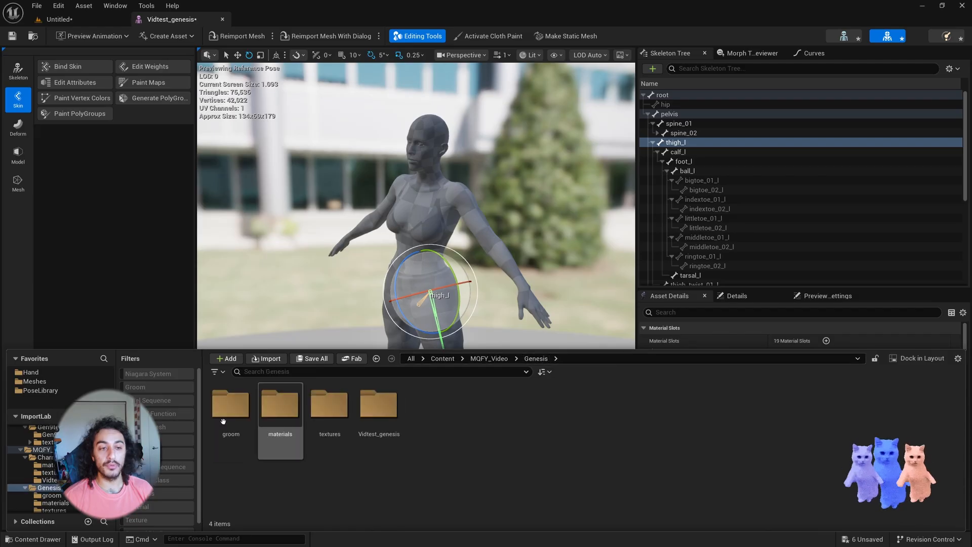
double_click(280, 405)
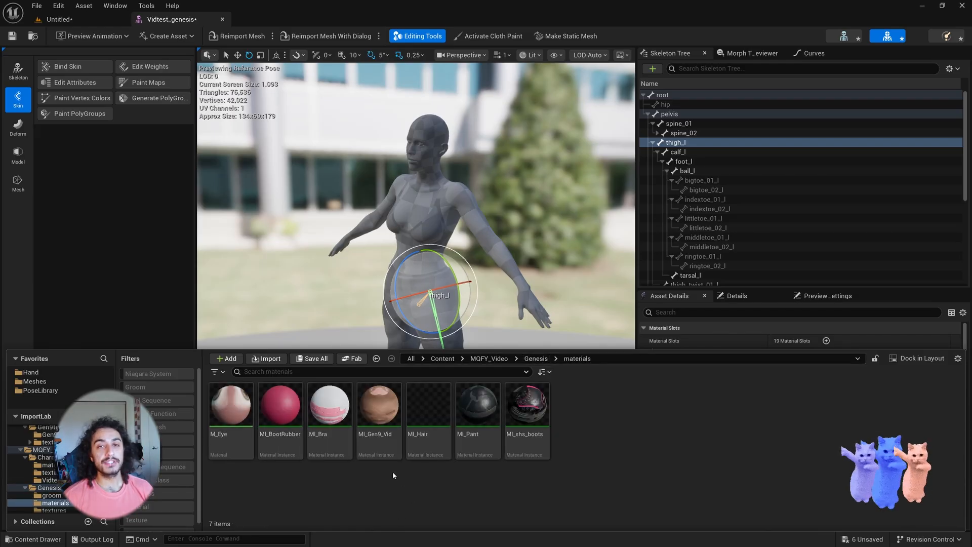
left_click(398, 425)
left_click(734, 341)
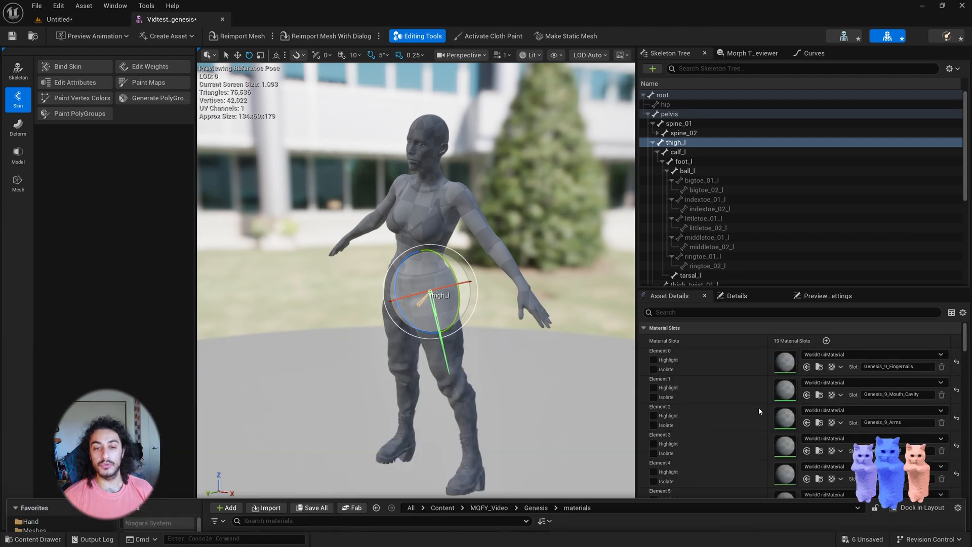
left_click(805, 371)
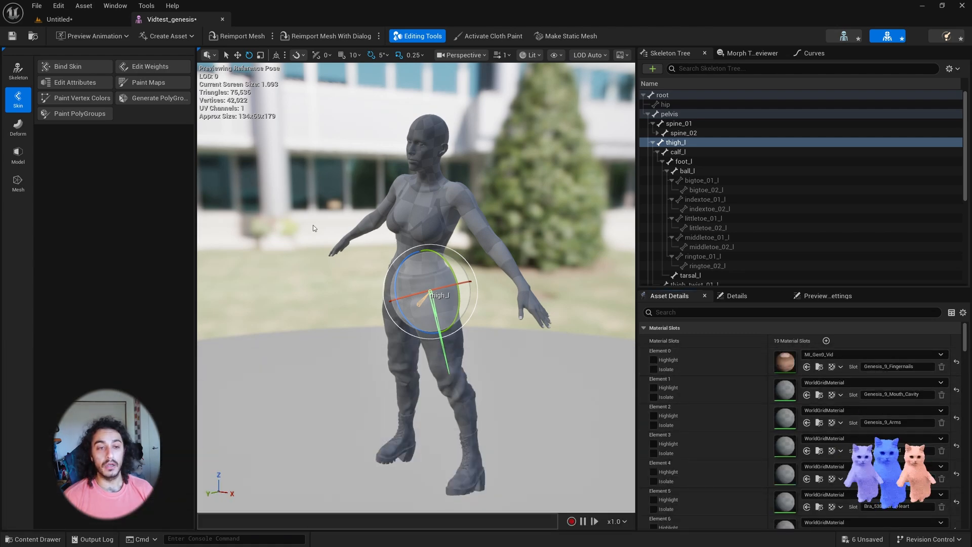
mouse_move(496, 225)
right_mouse_down()
mouse_move(507, 223)
mouse_move(504, 210)
mouse_move(502, 224)
right_mouse_up()
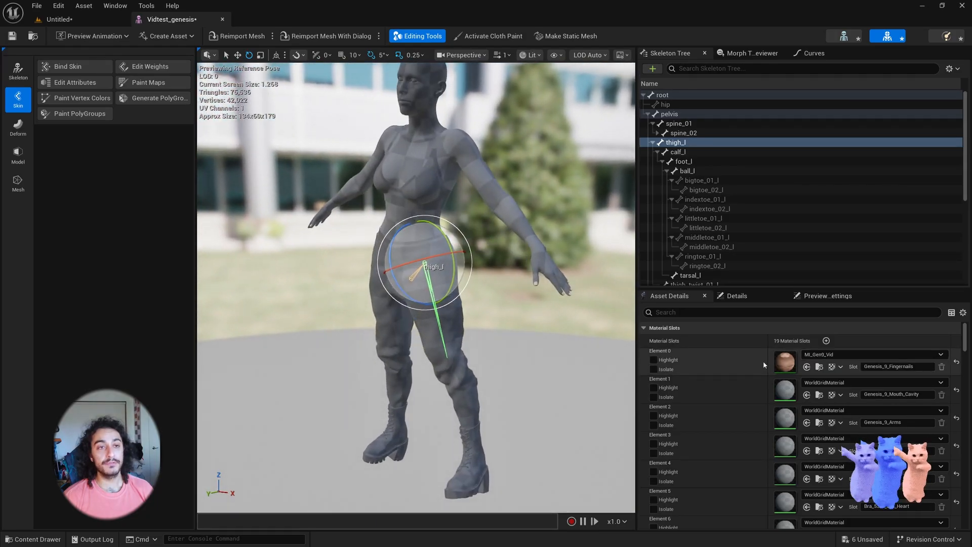
Step: Open the MI_Gen9_Vid material instance and examine its skin preview and the Gen9F03_D base color texture
double_click(785, 363)
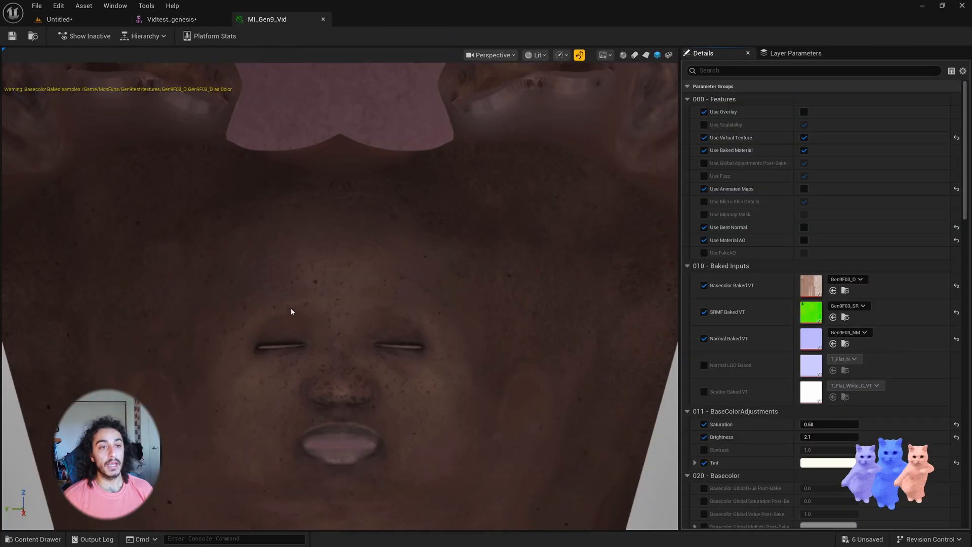
left_click_drag(354, 253, 284, 324)
right_click_drag(355, 253, 354, 329)
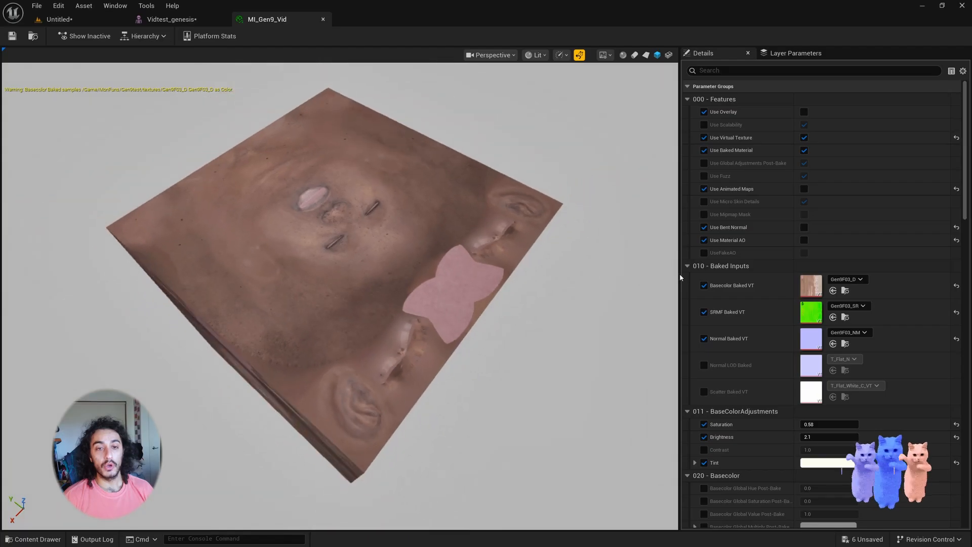
double_click(802, 285)
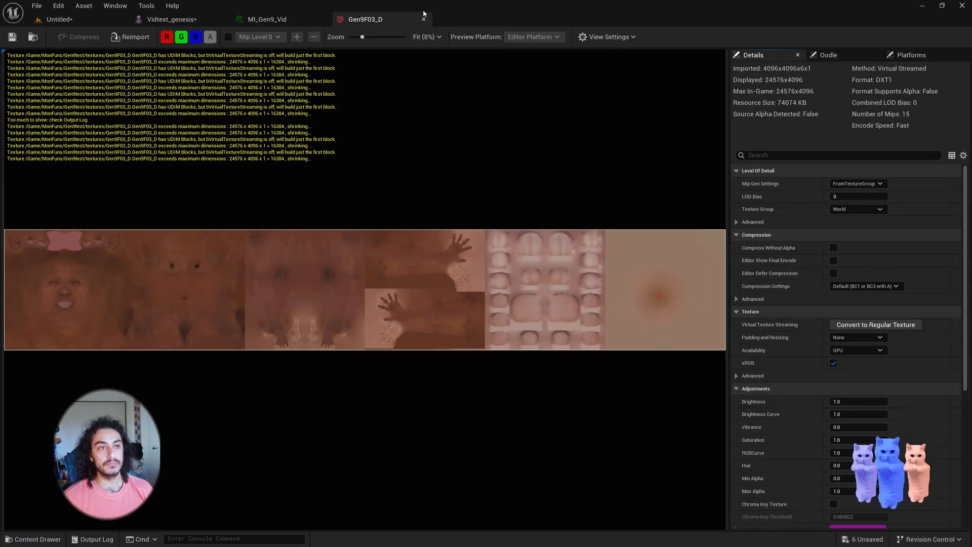
left_click(293, 21)
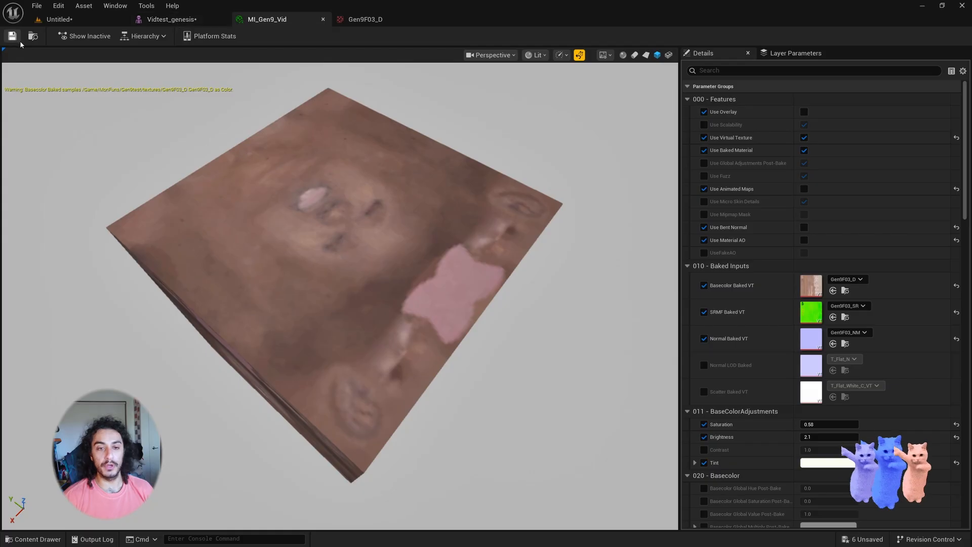
key("ctrl+space")
Step: Assign MI_Gen9_Vid to the mesh's Genesis_9_Mouth_Cavity, Arms, Head and Body material slots
left_click(167, 19)
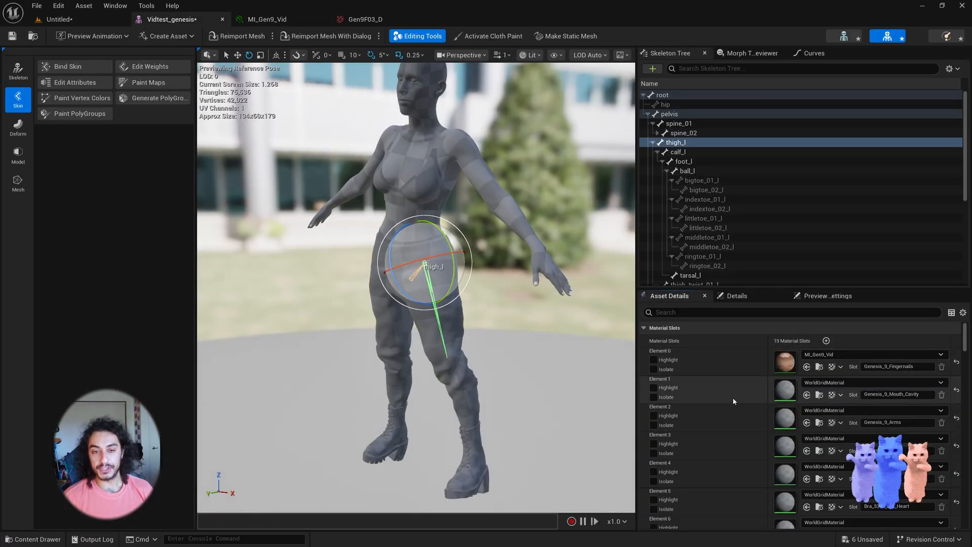
left_click(744, 422, "shift")
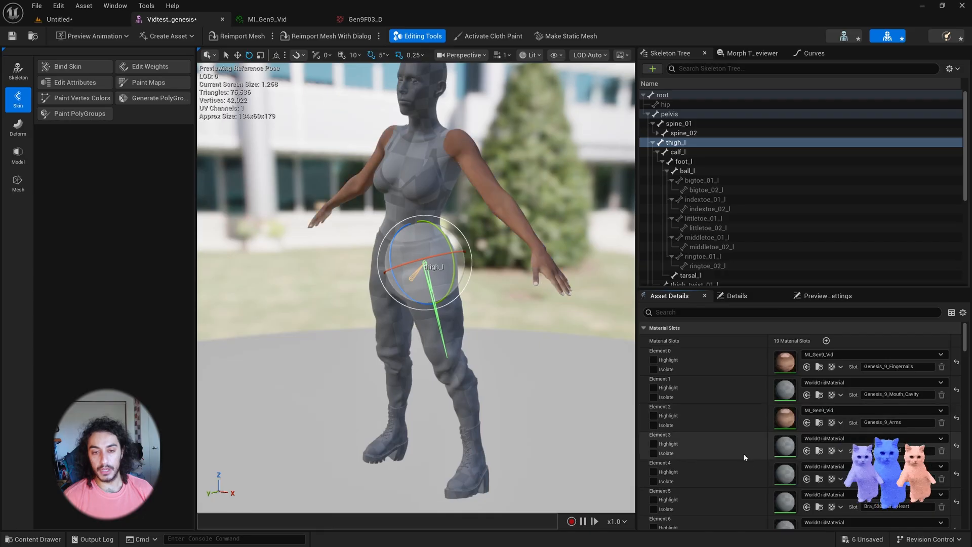
left_click(744, 454, "shift")
left_click(744, 471, "shift")
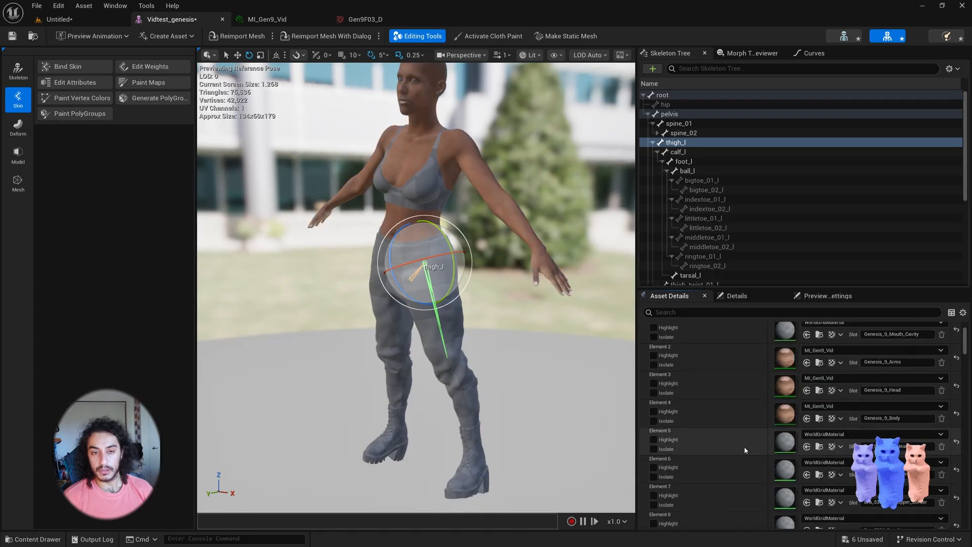
scroll(744, 456, "down", 3)
scroll(745, 415, "up", 3)
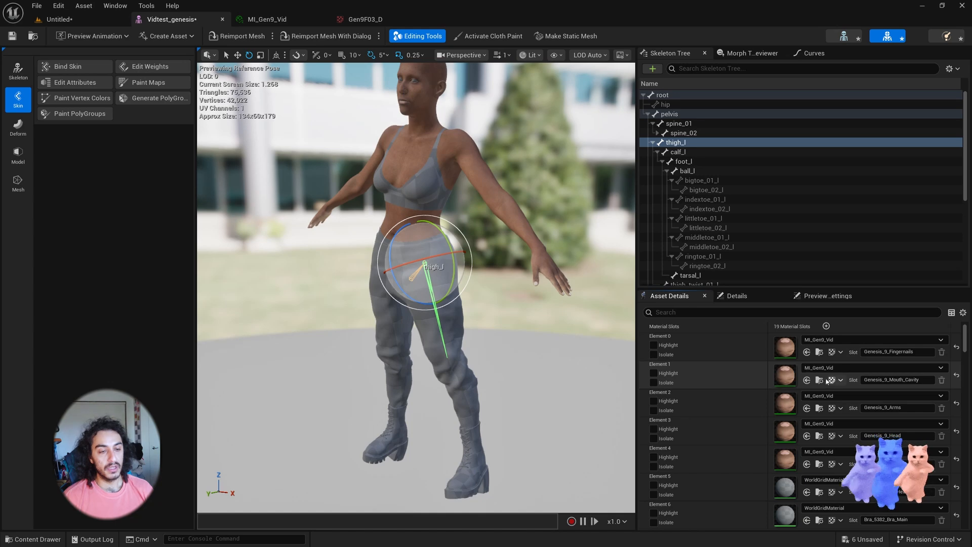
Step: Assign the MI_Bra material to the Bra_5382_Bra_Heart and Bra_5382_Bra_Main slots
key("ctrl+space")
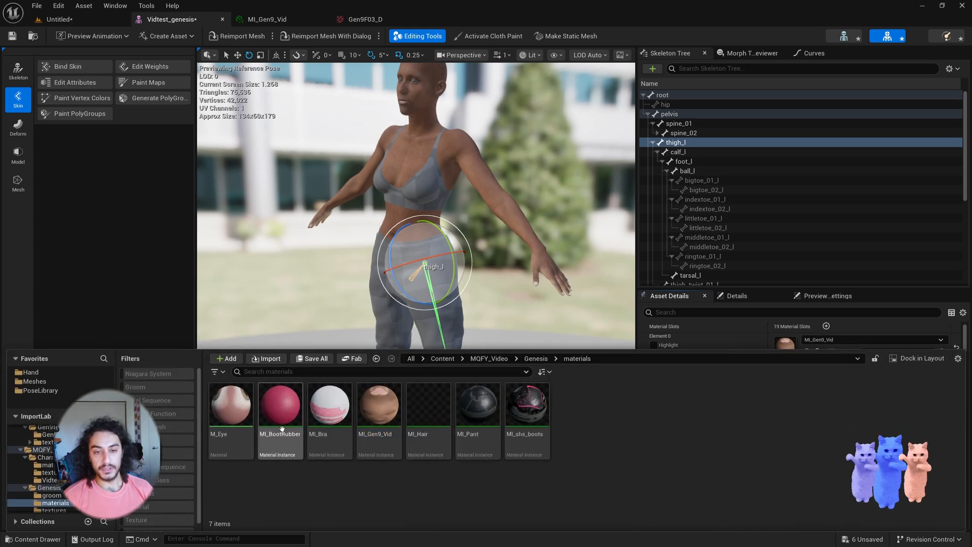
left_click(317, 443)
left_click(318, 442)
key("ctrl+space")
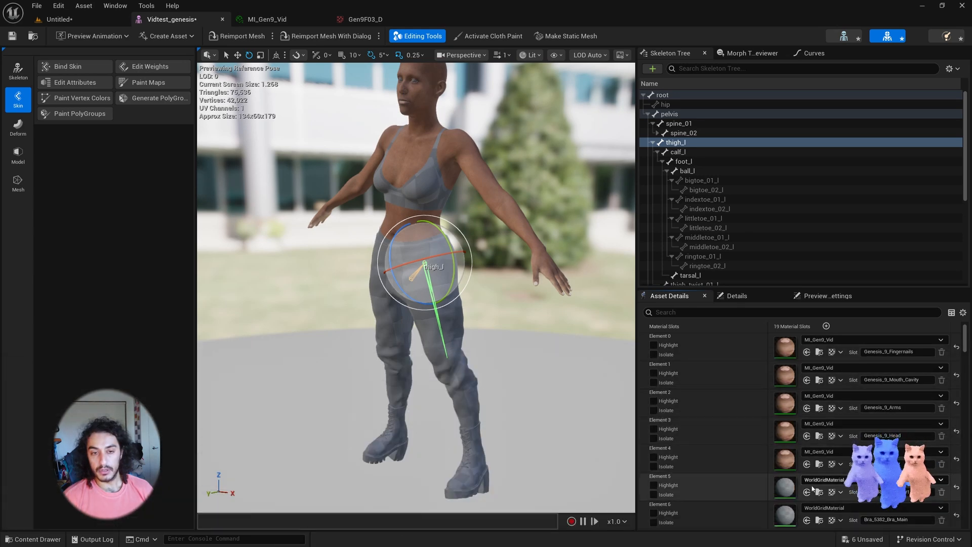
scroll(790, 469, "down", 3)
left_click(807, 431)
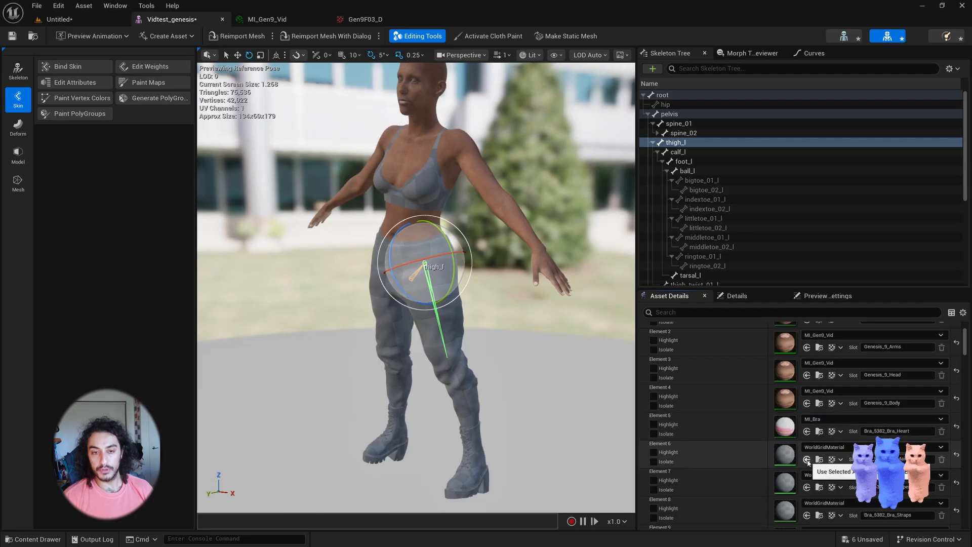
left_click(806, 459)
scroll(808, 491, "down", 1)
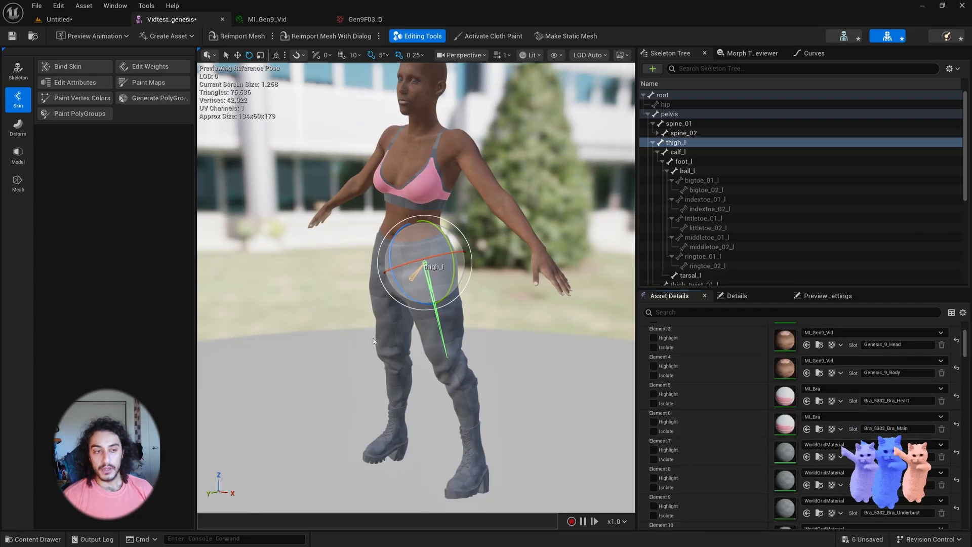
Step: Open the MI_Bra material instance to examine its texture parameters
key("ctrl+space")
left_click(343, 464)
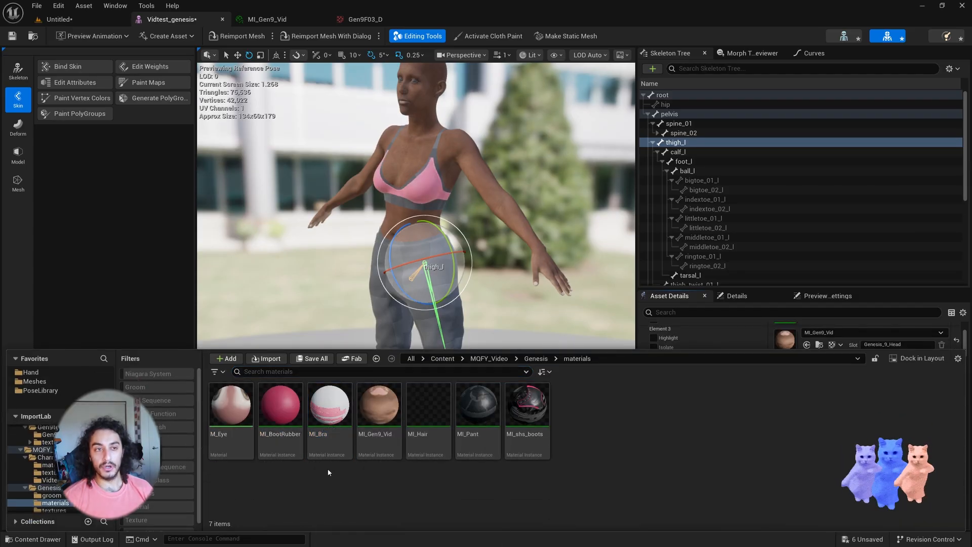
double_click(334, 437)
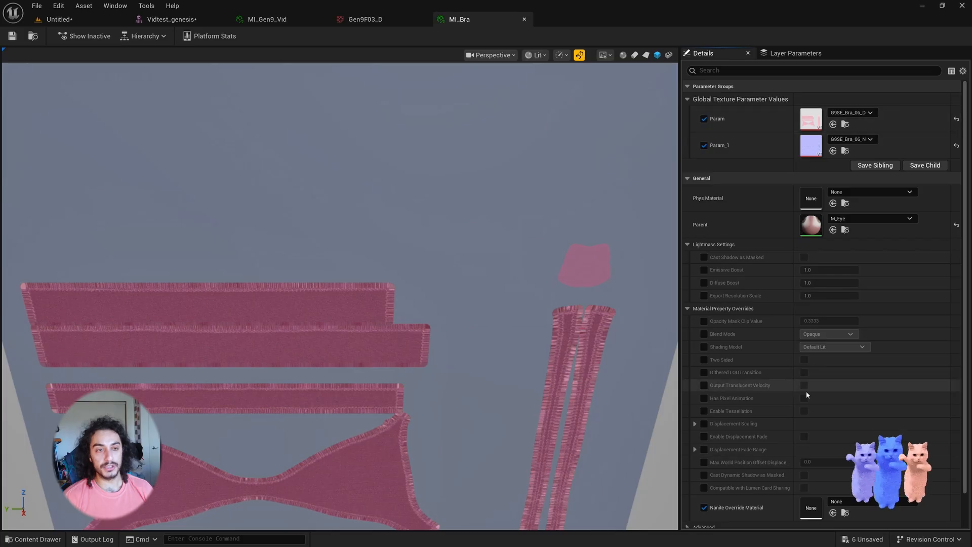
Step: Open M_Eye, the parent material of MI_Bra, and compare its texture nodes with the BaseBra and ExportTextures folders in File Explorer
double_click(814, 228)
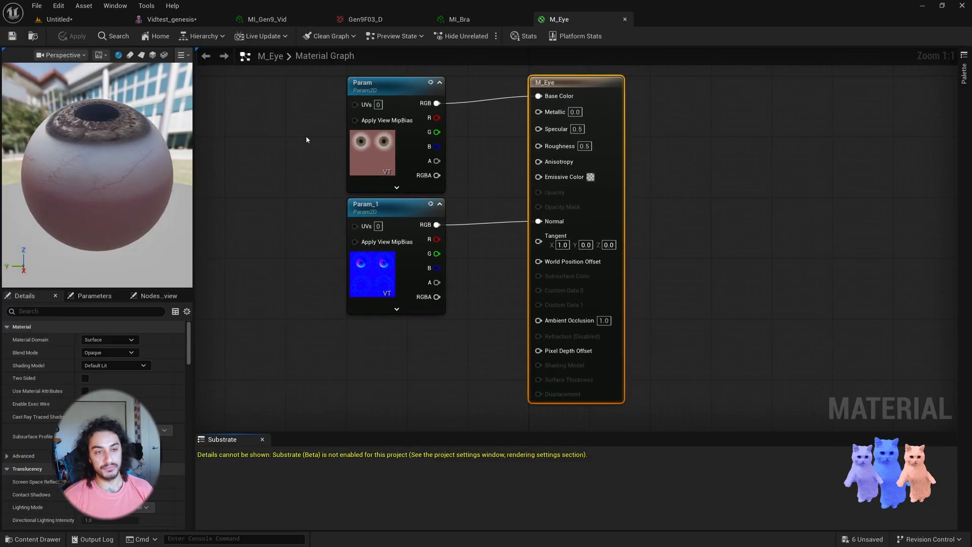
left_click(429, 181)
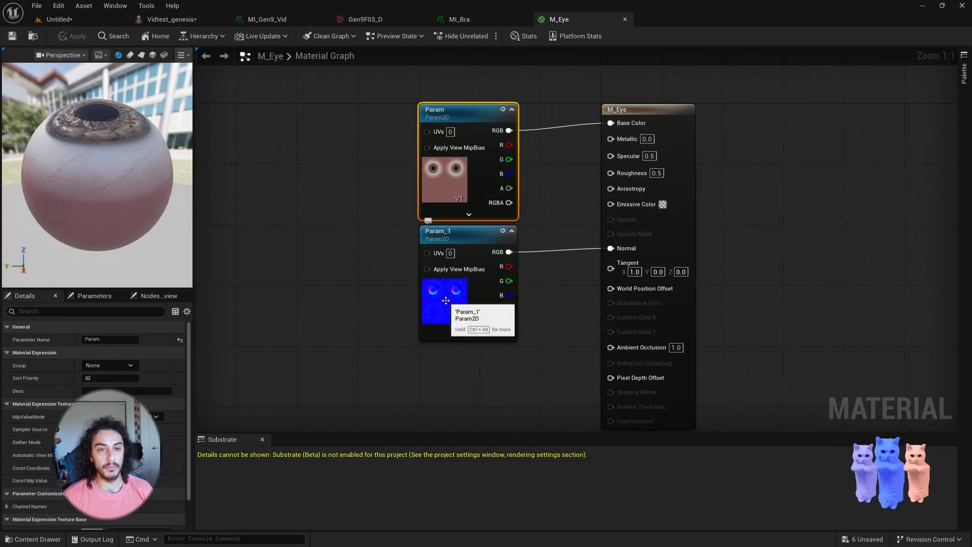
key("alt+Tab")
key("alt+Tab")
key("alt+Tab")
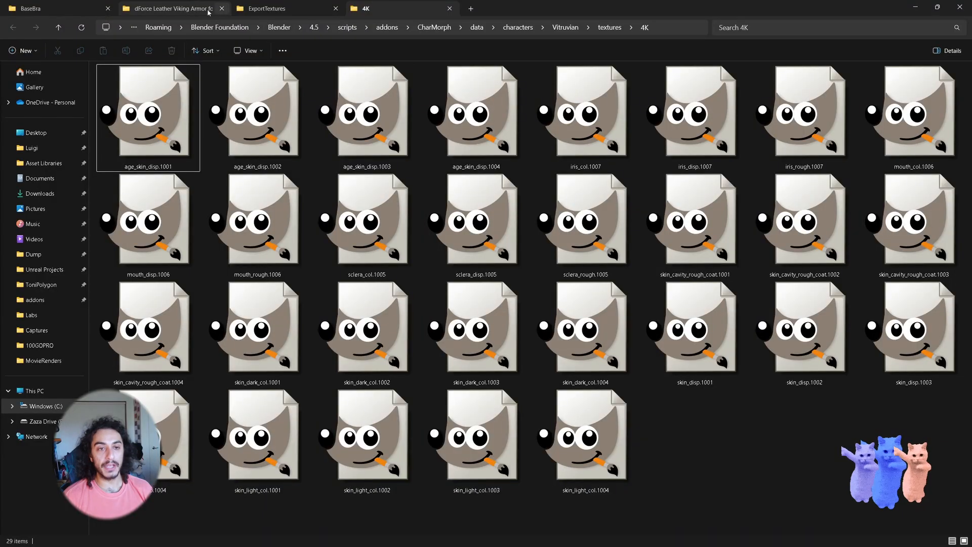
left_click(207, 10)
left_click(73, 13)
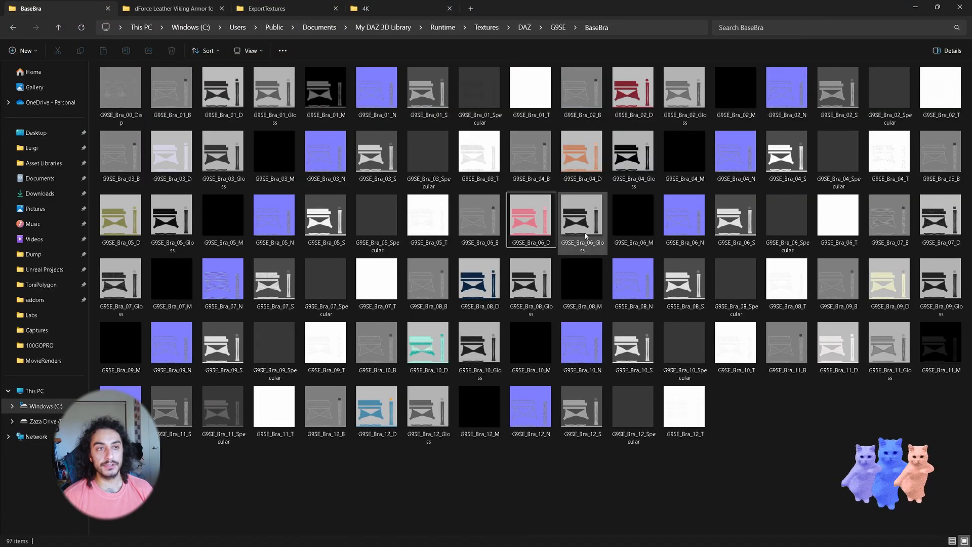
left_click(145, 7)
left_click(273, 9)
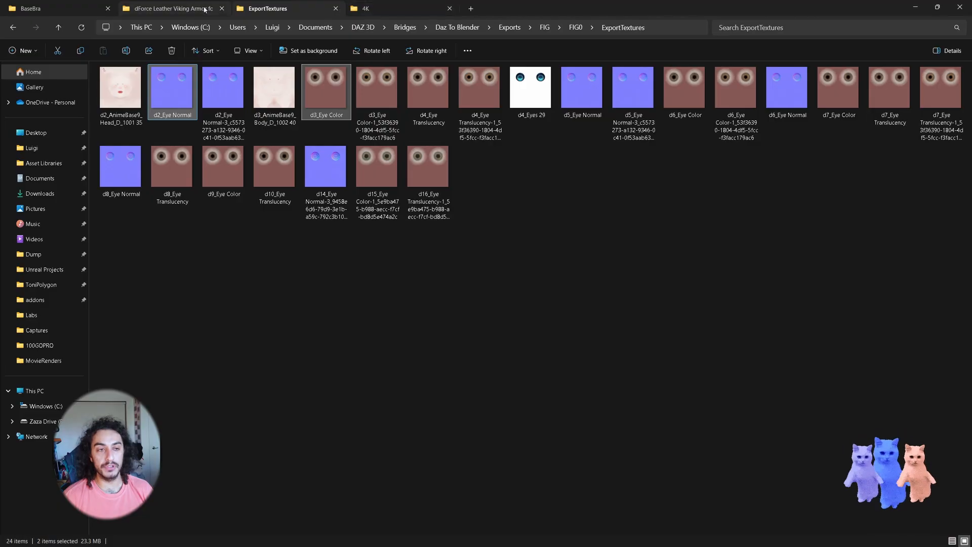
key("alt+Tab")
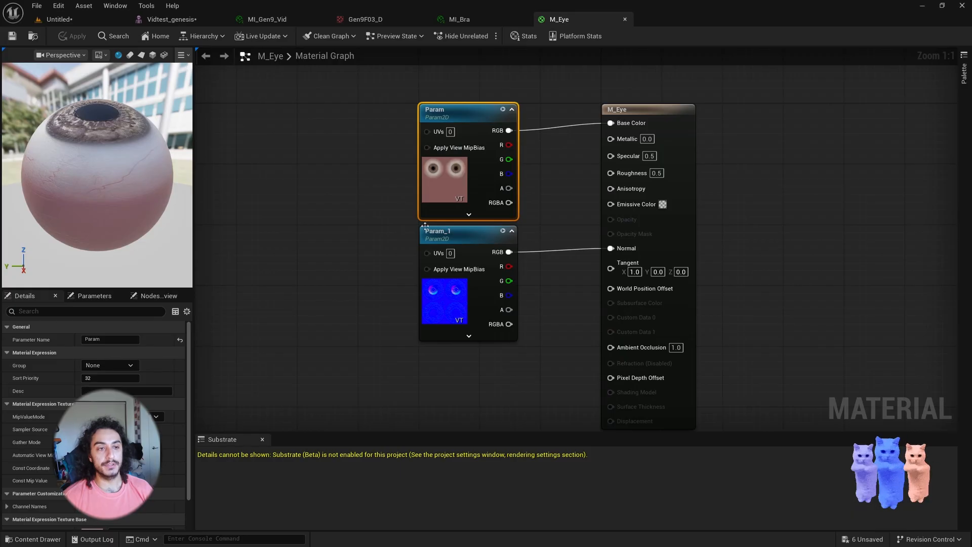
Step: Locate M_Eye among the project's materials and examine the actions available for the d2_Eye_Normal texture in the Genesis textures folder
left_click(33, 36)
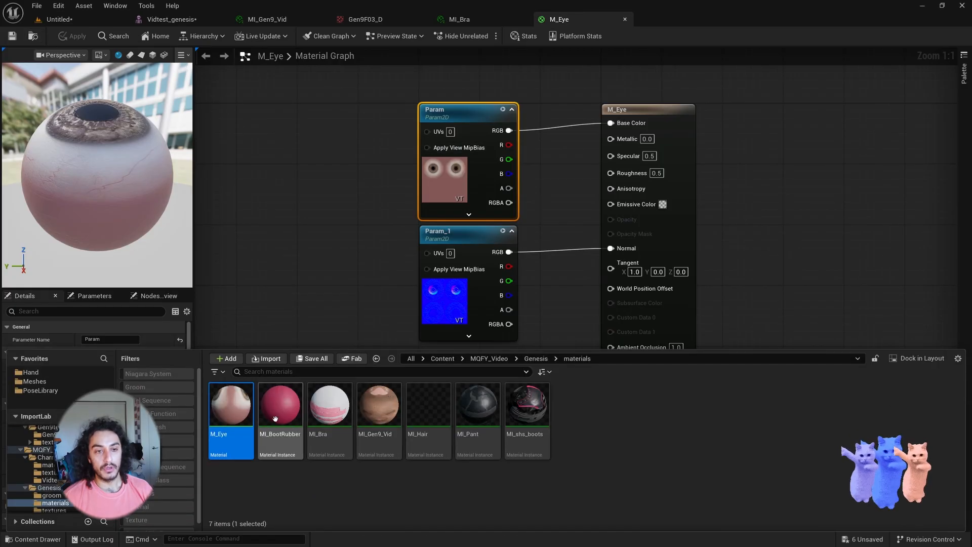
right_click(239, 410)
left_click(677, 478)
left_click(537, 359)
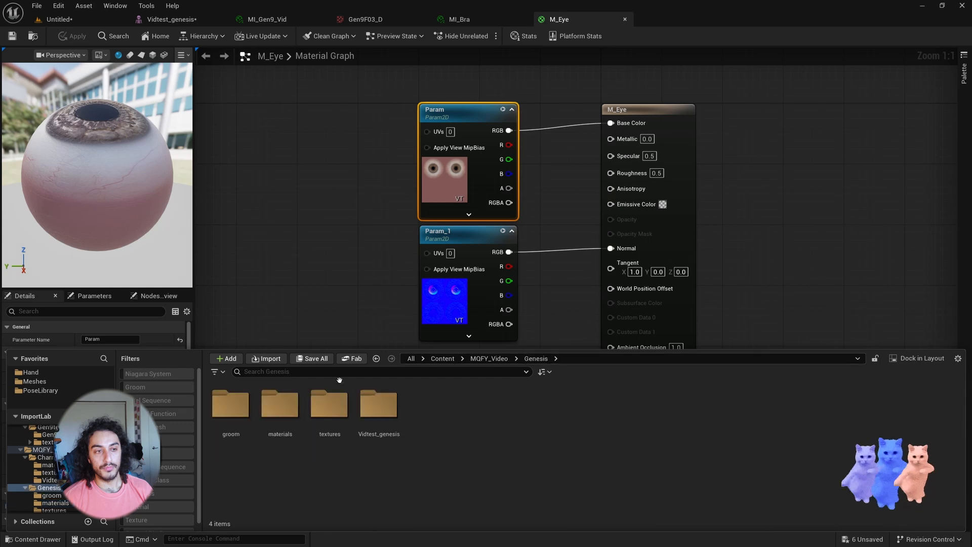
double_click(328, 411)
right_click(236, 408)
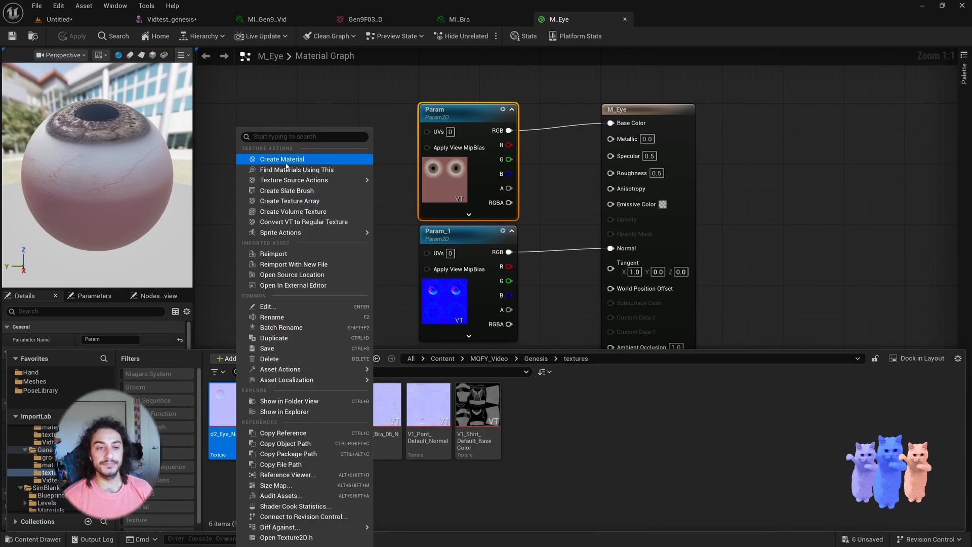
left_click(515, 338)
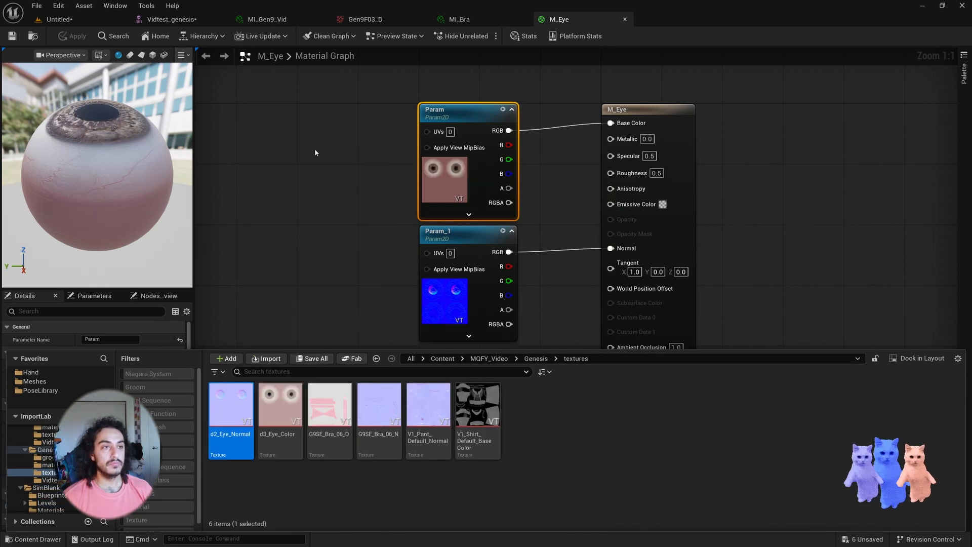
right_click_drag(315, 149, 249, 160)
left_click(33, 36)
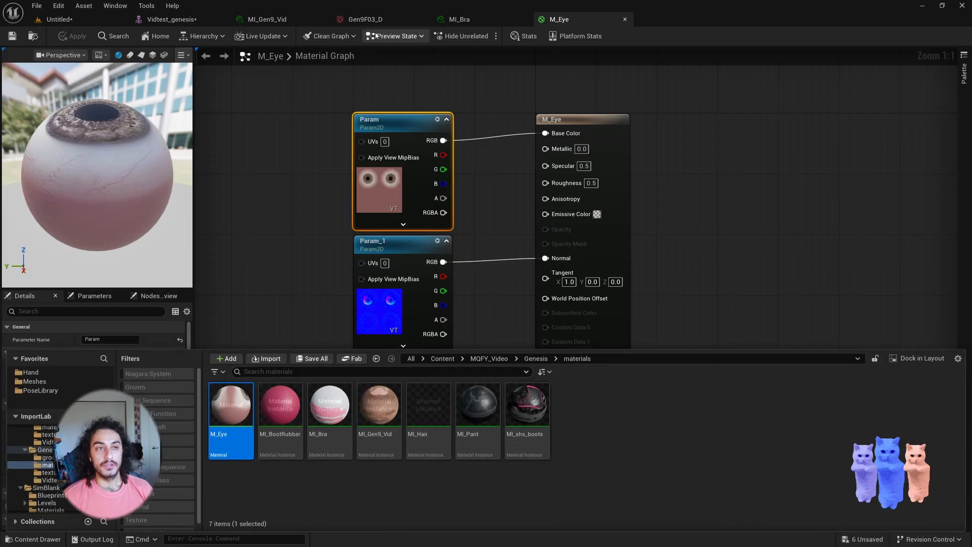
Step: Assign MI_Bra to the Vidtest_genesis mesh's Bra_5382_Bra_Upper_Border, Bra_Straps and Bra_Underbust slots
left_click(288, 20)
left_click(169, 20)
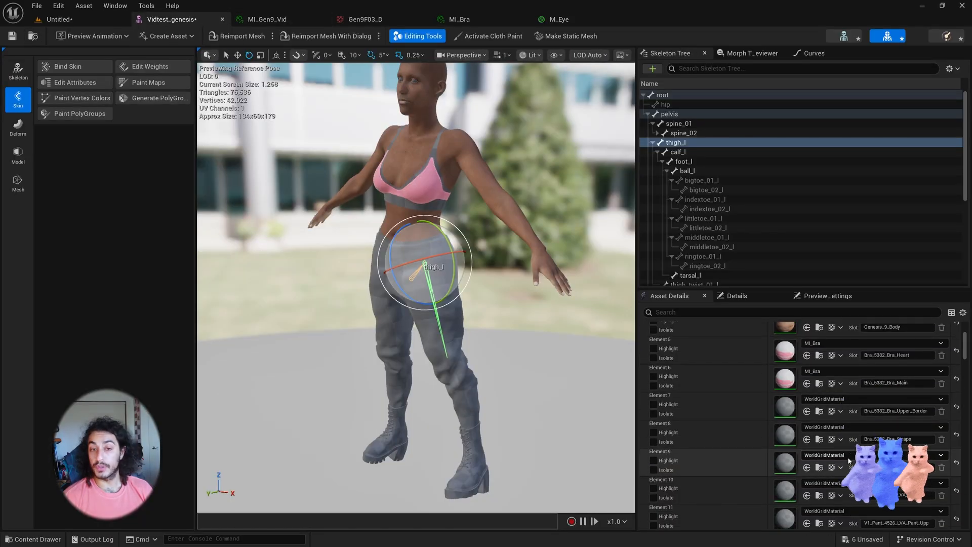
scroll(840, 469, "down", 5)
scroll(852, 458, "up", 7)
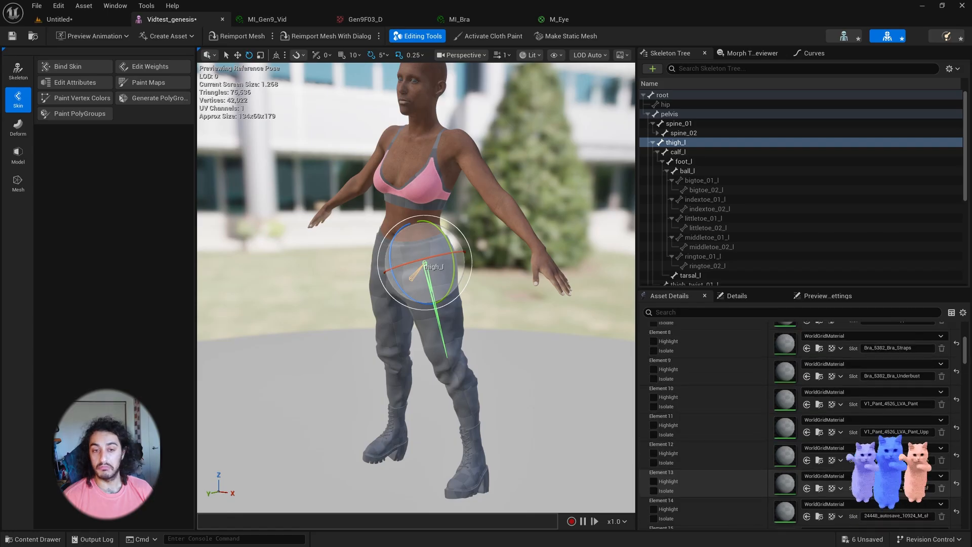
scroll(745, 433, "down", 2)
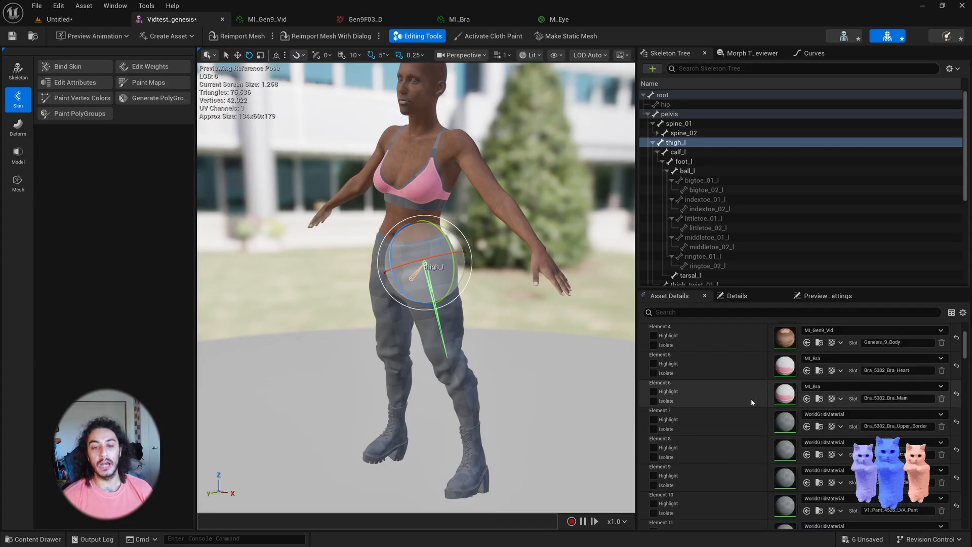
scroll(752, 399, "up", 1)
left_click(819, 414)
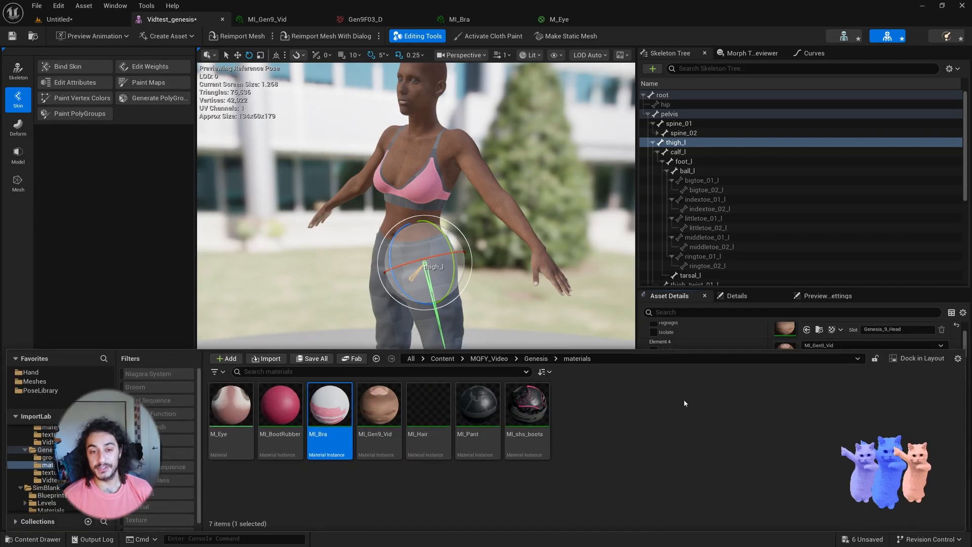
scroll(757, 400, "down", 3)
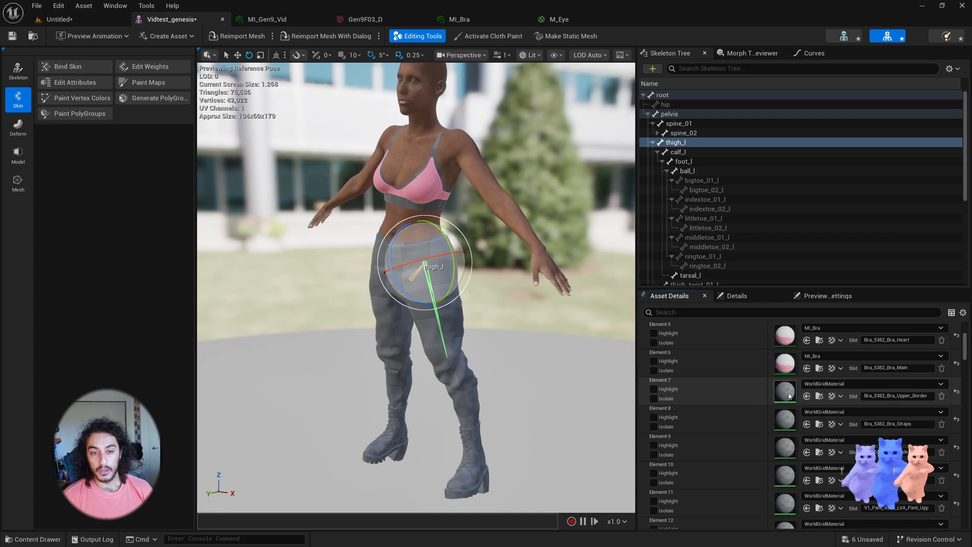
left_click(807, 396)
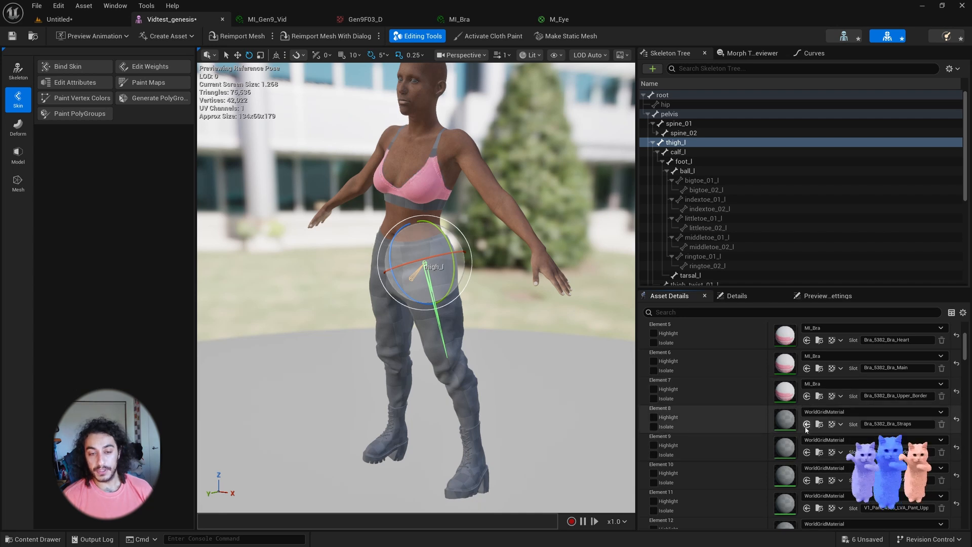
left_click(807, 424)
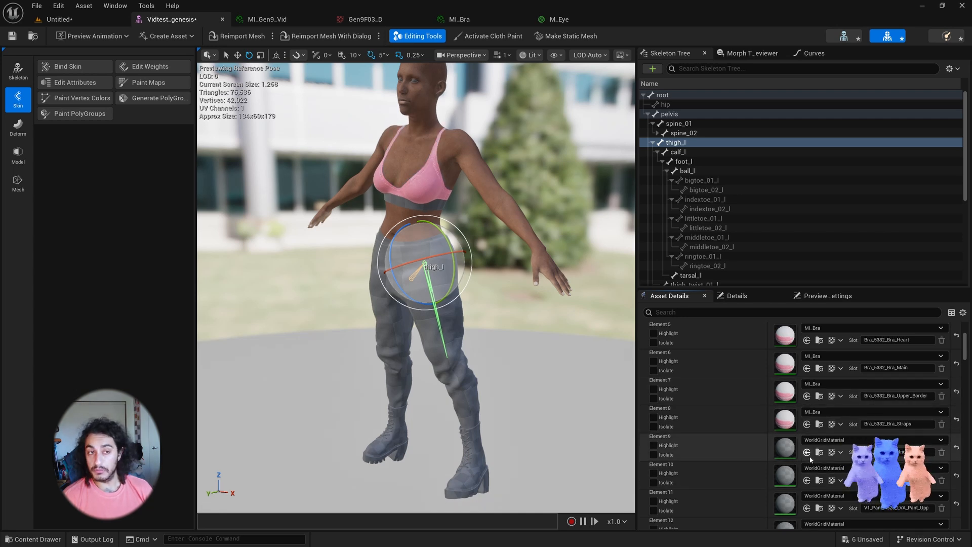
left_click(807, 452)
scroll(729, 463, "down", 3)
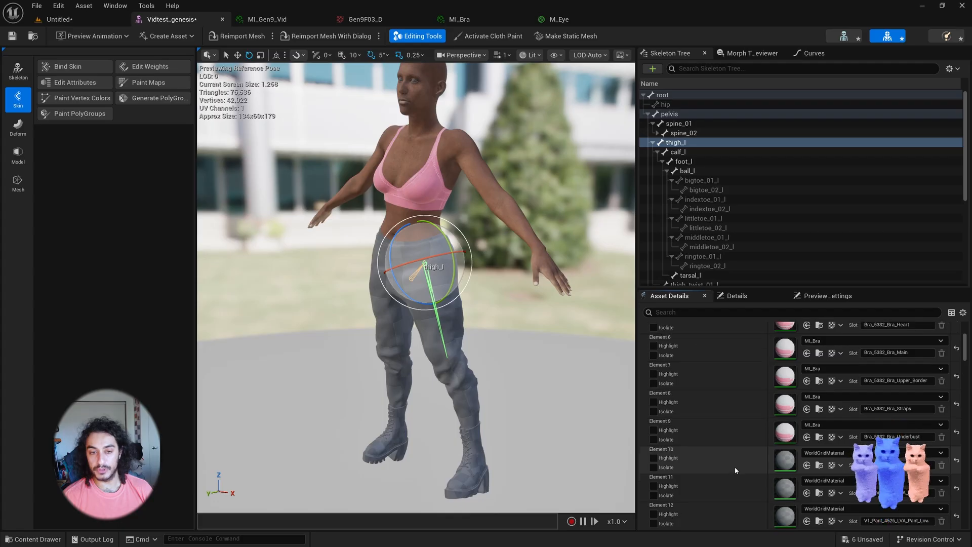
Step: Assign the MI_Pant material to the three V1_Pant_4526_LVA_Pant slots, Elements 10 to 12
key("ctrl+space")
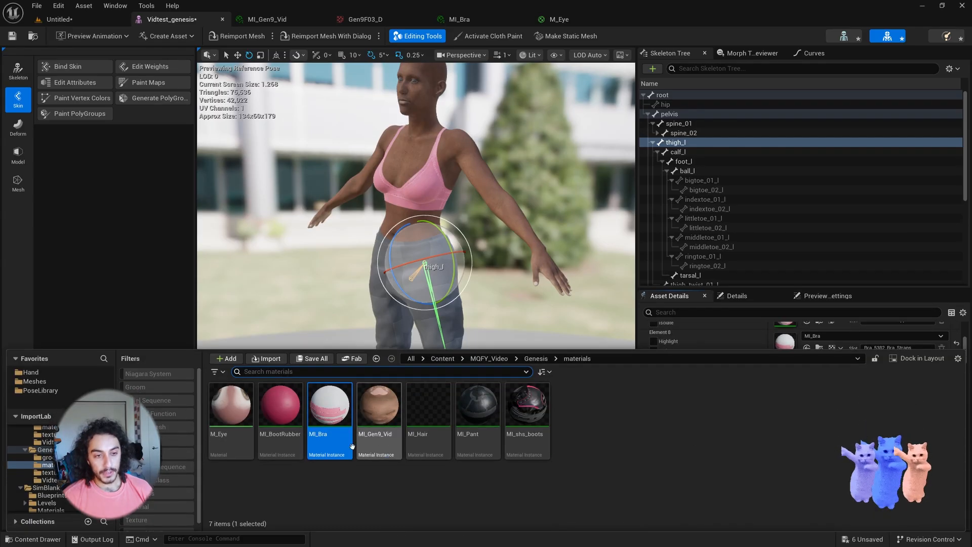
left_click(484, 435)
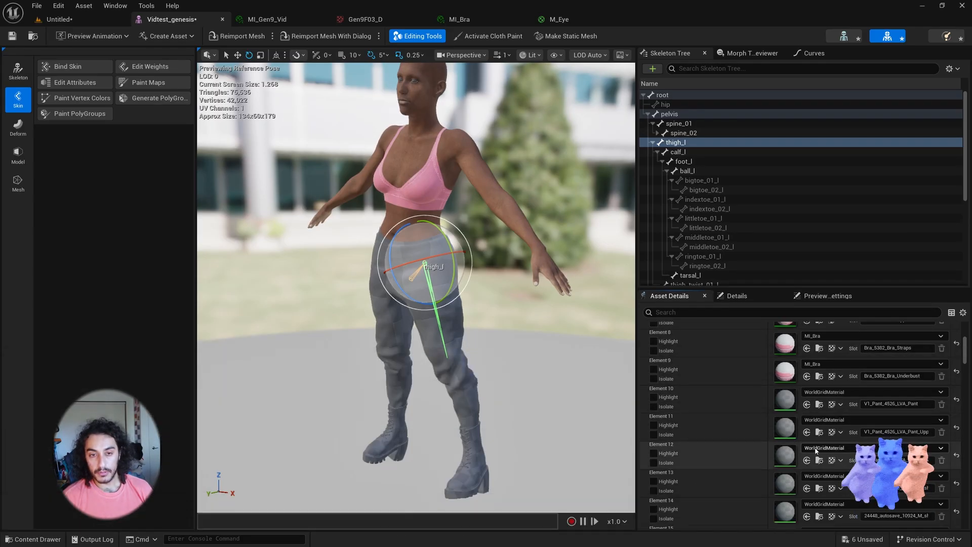
left_click(807, 405)
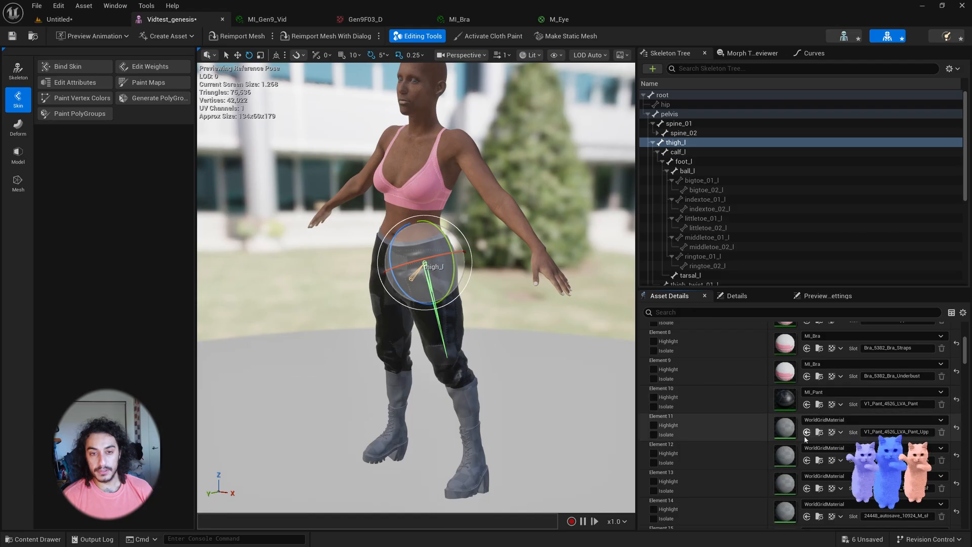
left_click(807, 432)
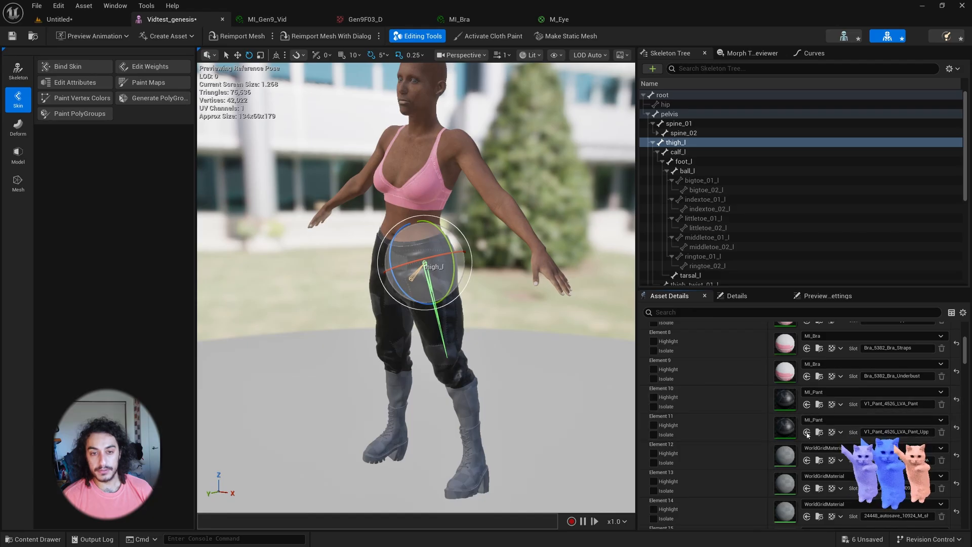
left_click(806, 461)
Step: Isolate Element 13 briefly to identify its boot part and assign the MI_shs_boots material to that slot
scroll(718, 453, "down", 2)
left_click(665, 446)
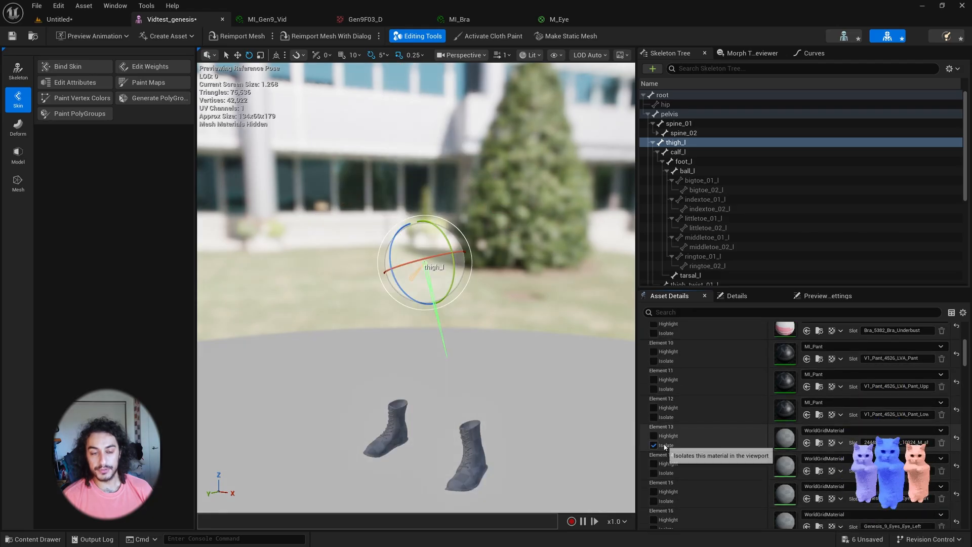
left_click(664, 446)
key("ctrl+space")
left_click(797, 460)
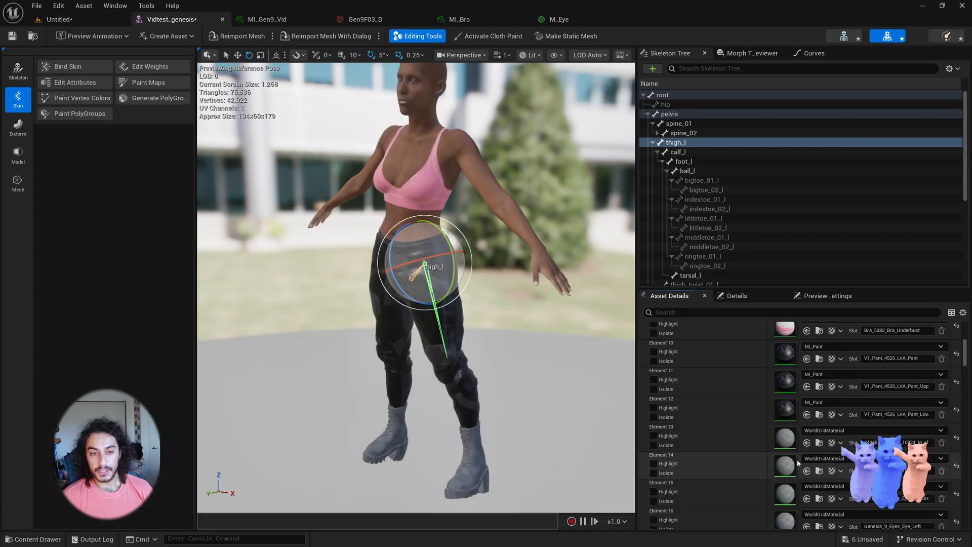
left_click(807, 443)
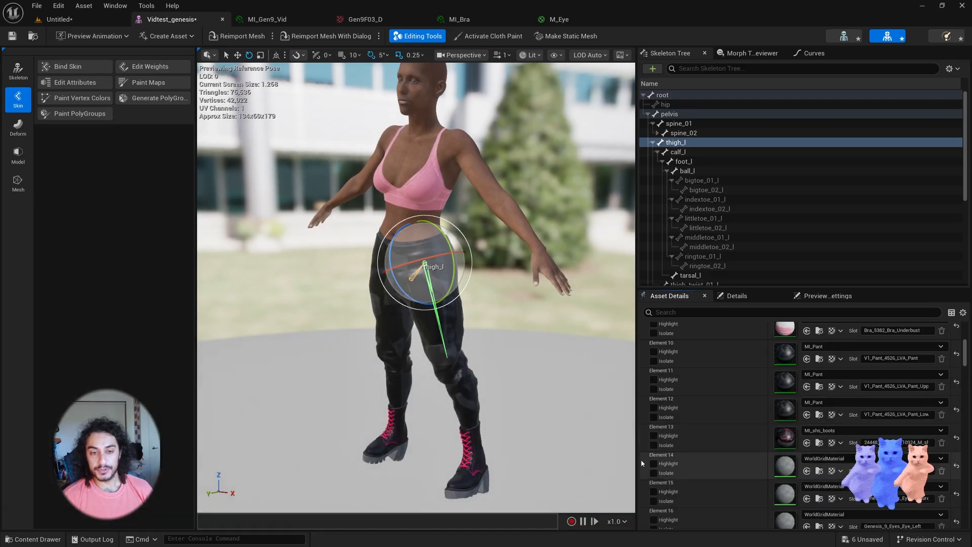
Step: Assign the MI_BootRubber material to the boot sole slot, Element 14
key("ctrl+space")
key("ctrl+space")
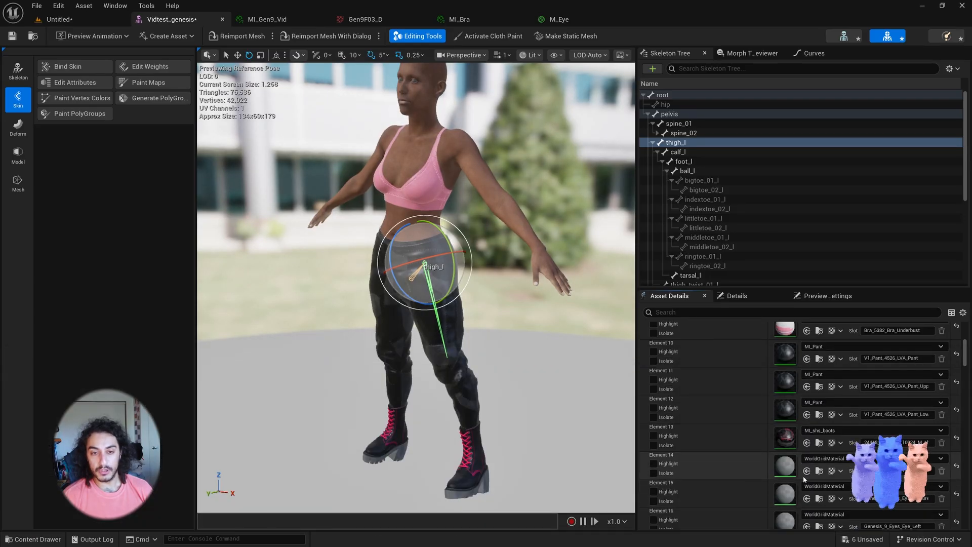
left_click(807, 471)
scroll(809, 487, "down", 2)
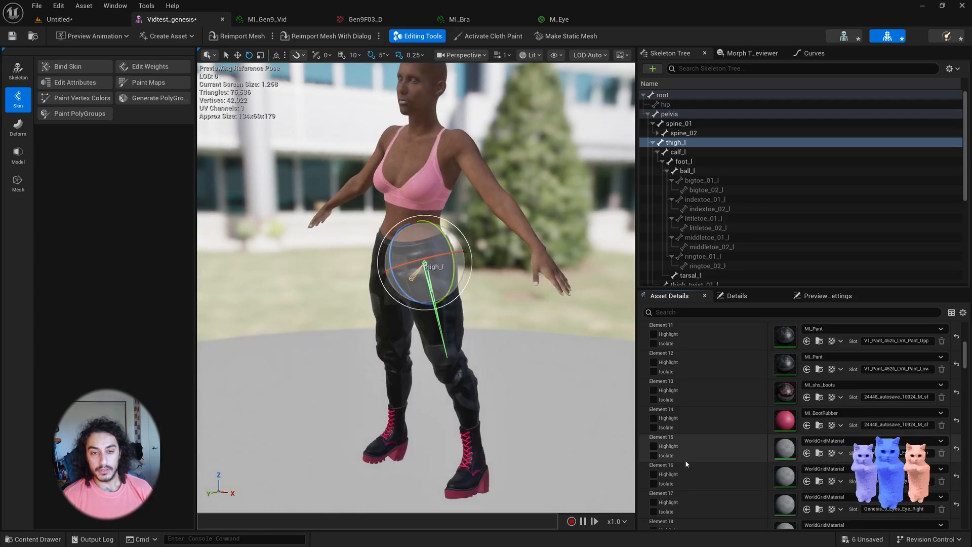
Step: Assign the M_Eye material to the four Genesis_9_Eyes slots, Elements 15 to 18, with the face framed in the viewport
scroll(685, 460, "down", 2)
scroll(689, 467, "up", 1)
key("ctrl+space")
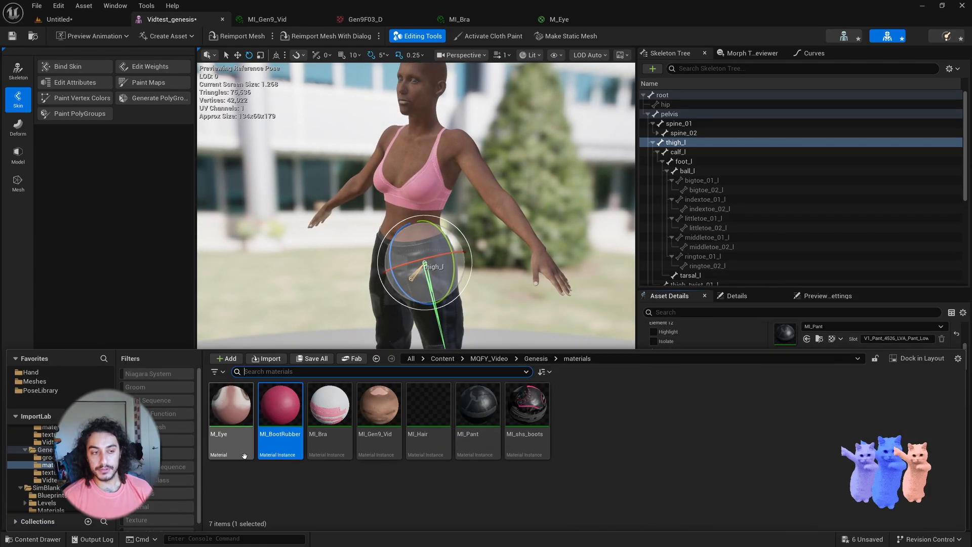
left_click(231, 421)
key("ctrl+space")
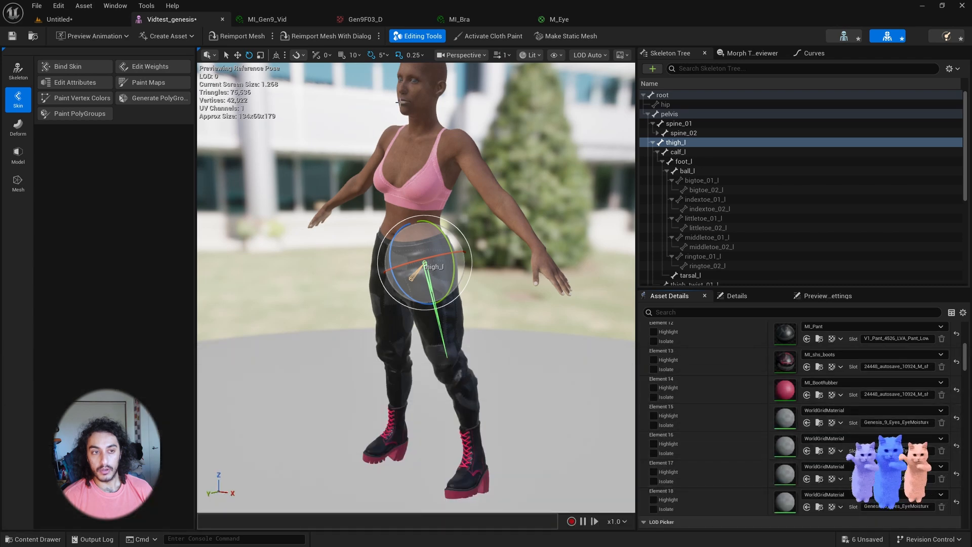
left_click(416, 80)
key("f")
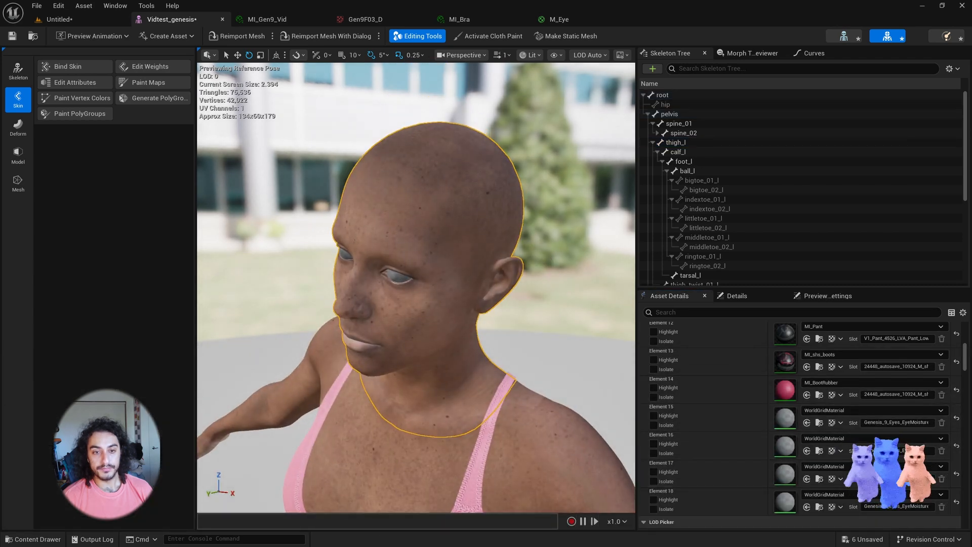
left_click(396, 276)
key("f")
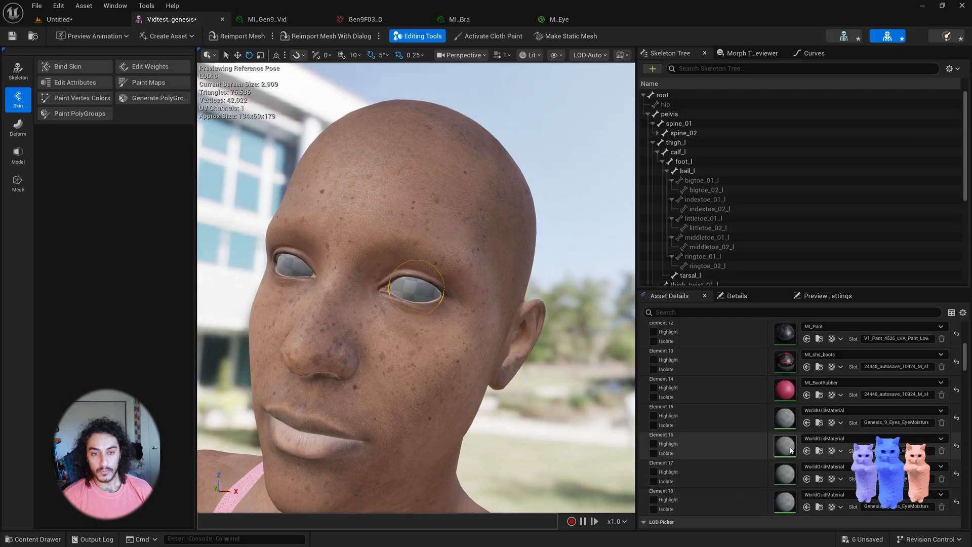
left_click(807, 450)
left_click(808, 423)
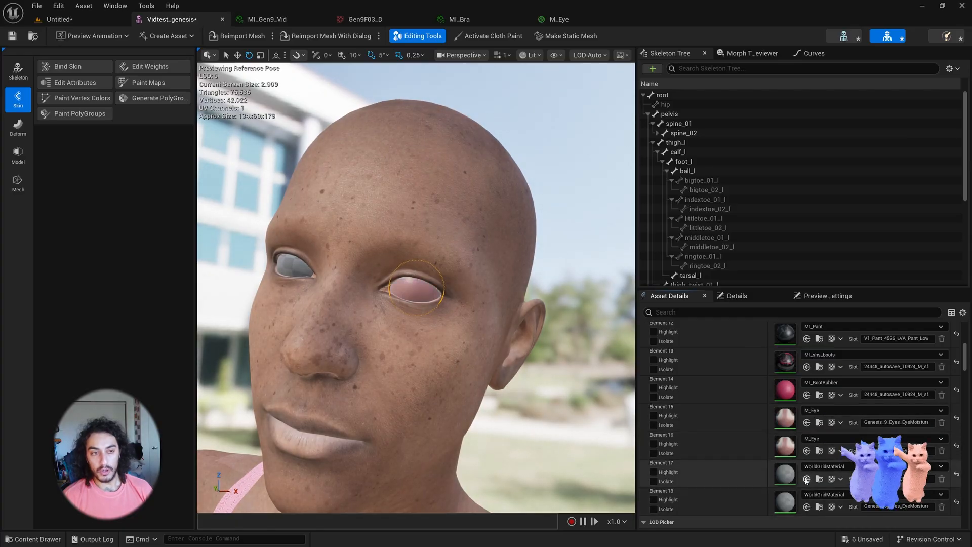
left_click(807, 478)
left_click(807, 506)
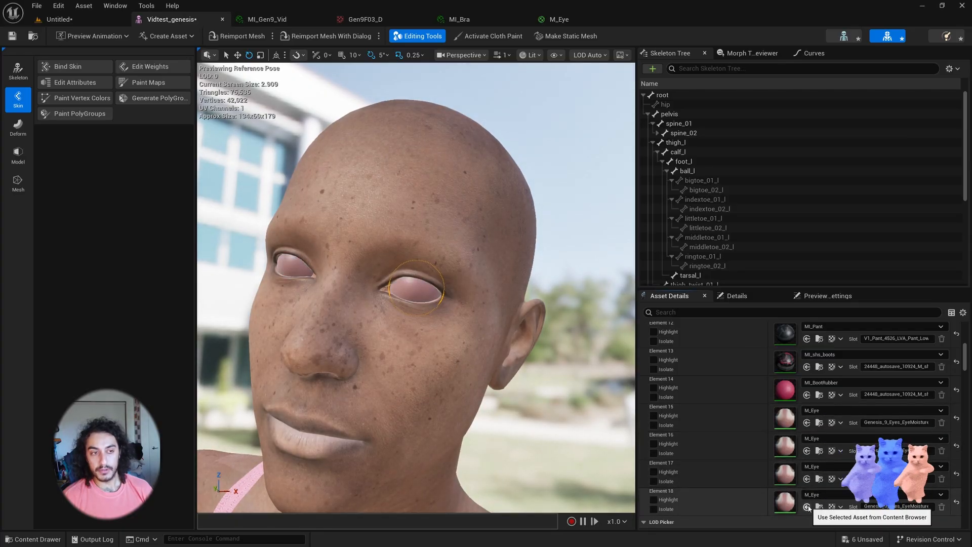
Step: Briefly isolate Element 17 to check which part of the eyes it covers
left_click(668, 482)
left_click(667, 482)
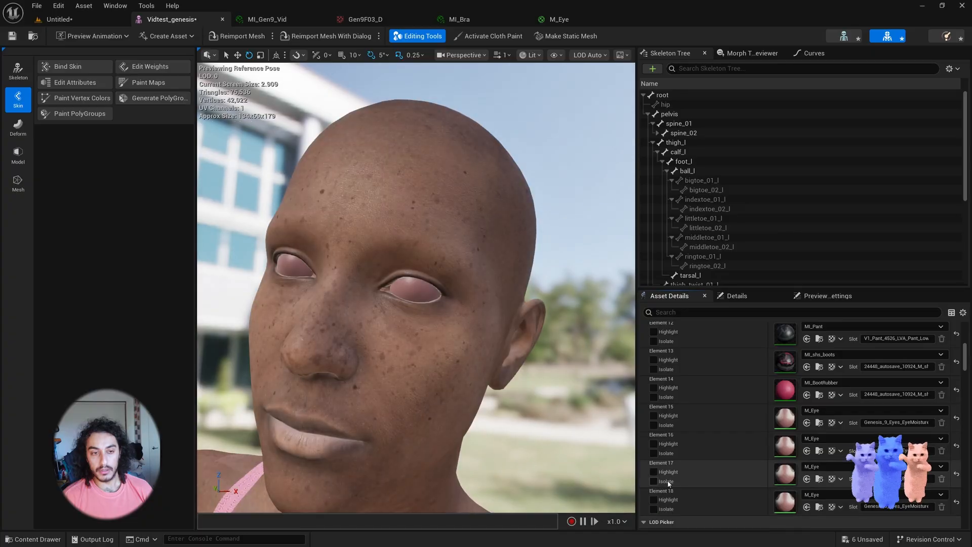
Step: Toggle Element 17's isolation again and widen the asset details area and its material column until the full slot names are readable
left_click(668, 482)
left_click(667, 481)
left_click(667, 481)
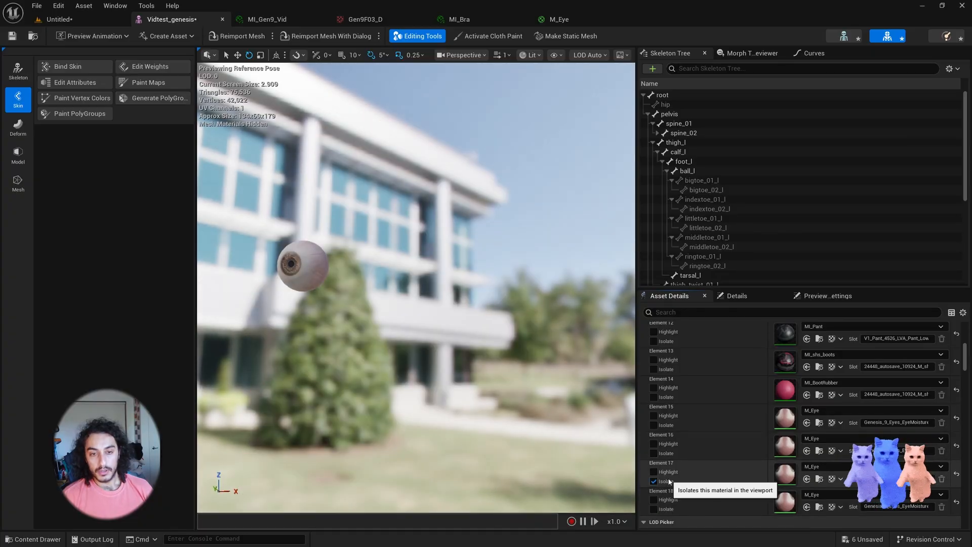
left_click(667, 481)
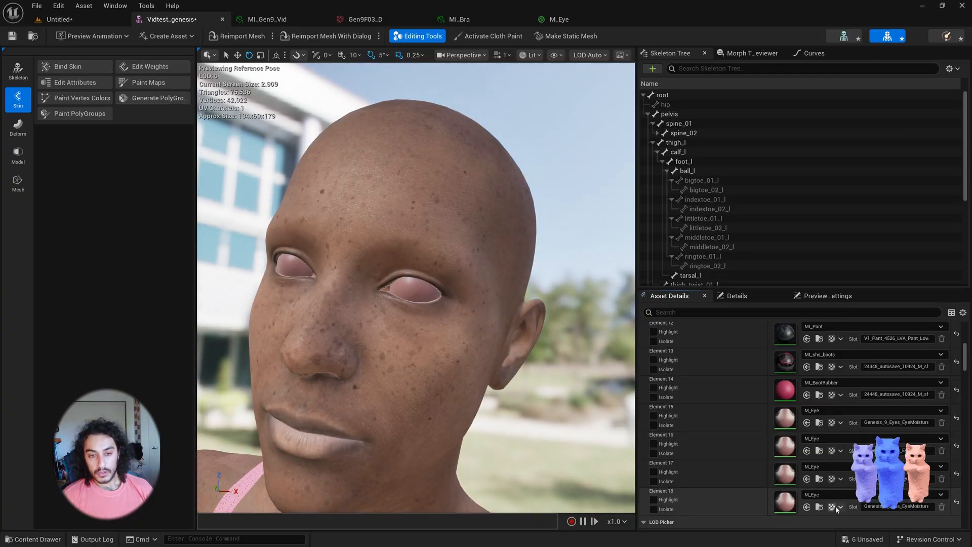
left_click_drag(636, 481, 577, 481)
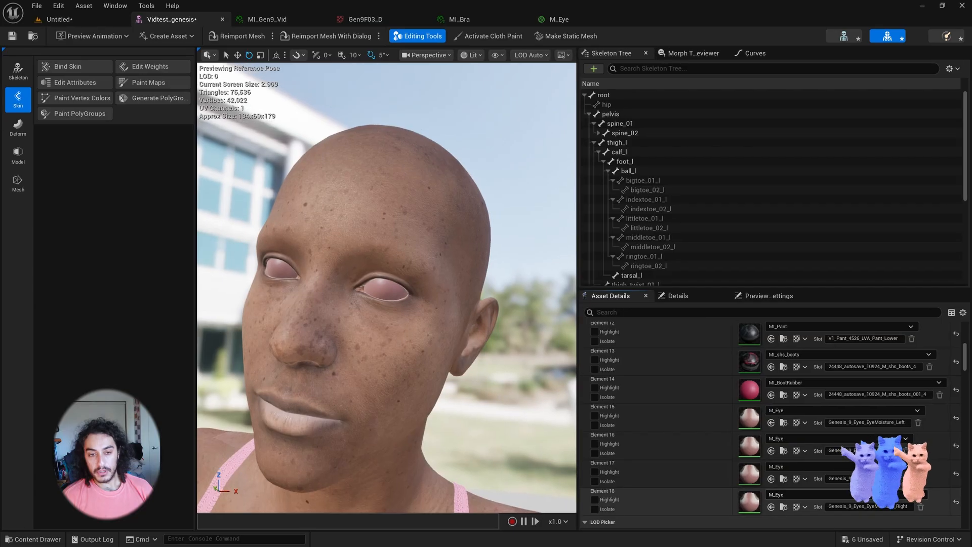
left_click_drag(731, 498, 676, 498)
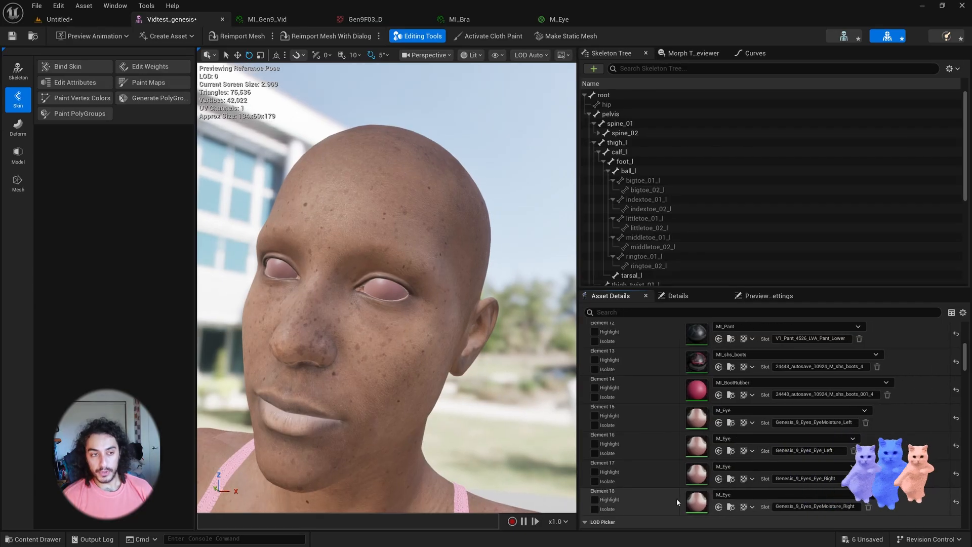
Step: Isolate Element 17, examine the eyeball from another angle, and show the whole mesh again for comparison
left_click(595, 481)
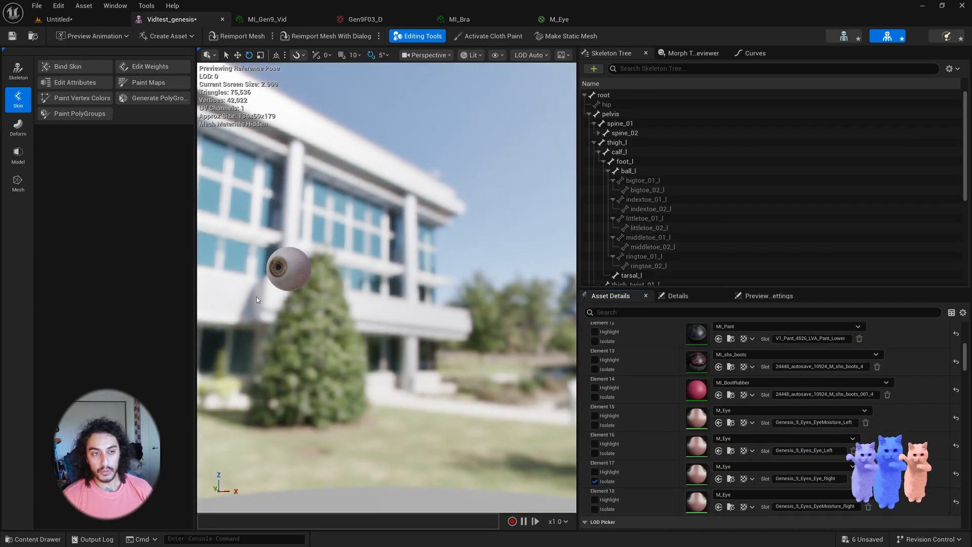
scroll(276, 270, "down", 3)
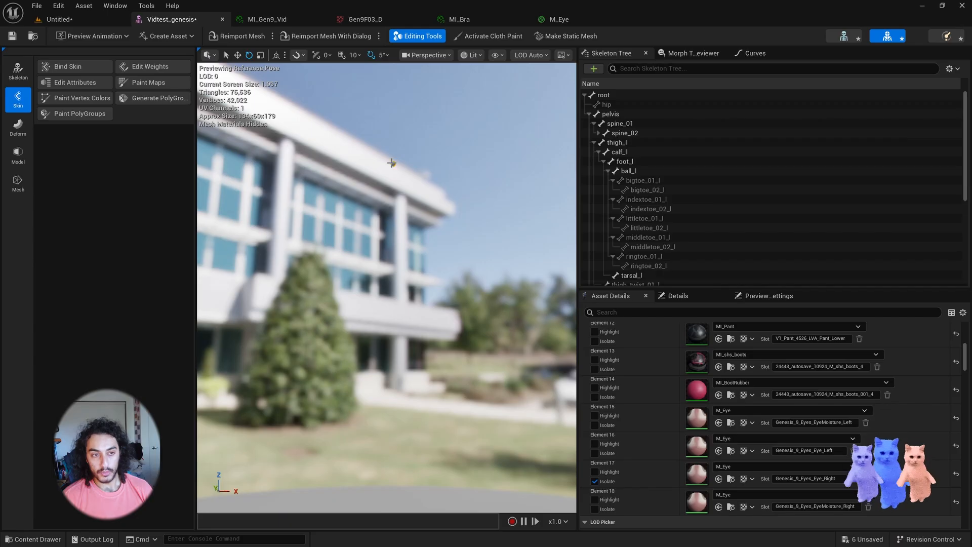
right_click_drag(427, 172, 486, 185)
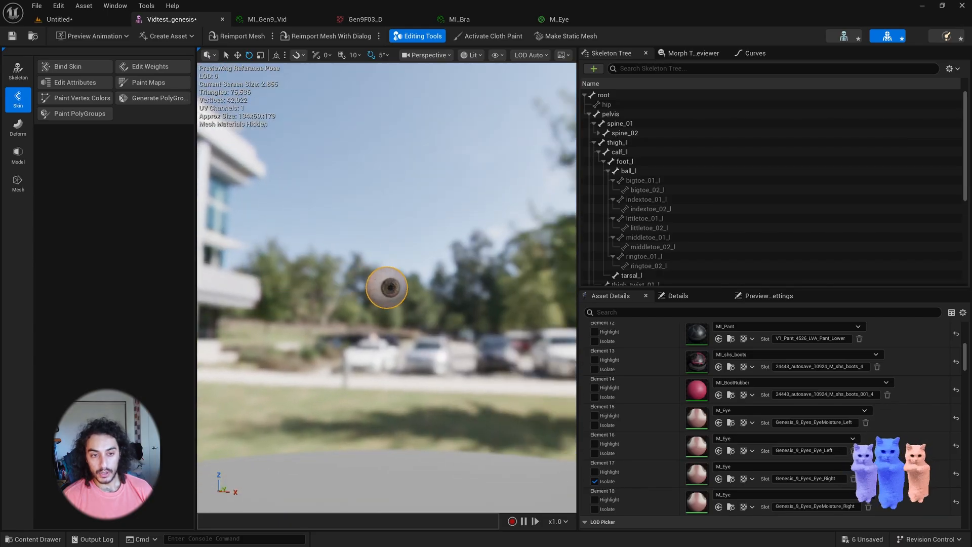
left_click(606, 480)
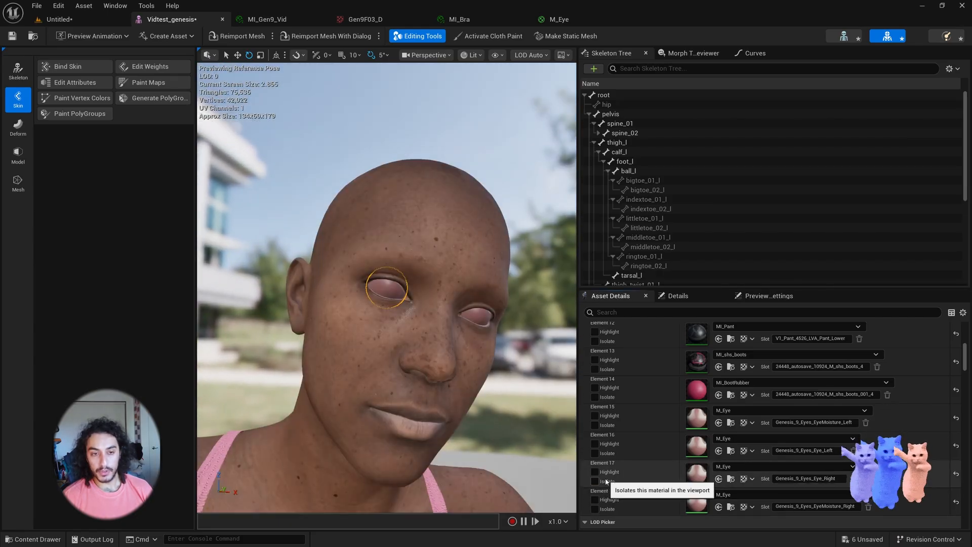
left_click(606, 480)
left_click(605, 480)
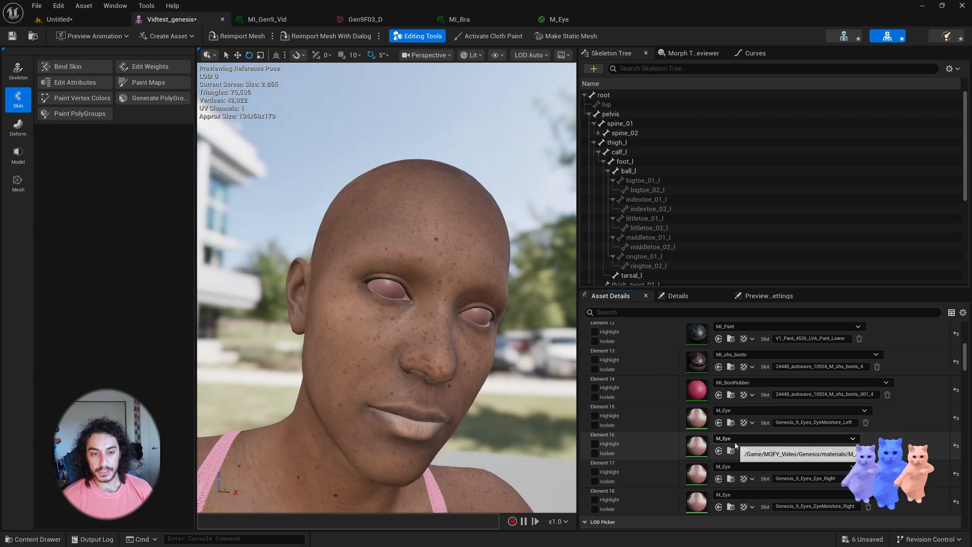
Step: Assign M_Shader_SimpleTranslucent_Invis to the EyeMoisture slots, Elements 15 and 18, and keep M_Eye on the Eye_Left slot, Element 16
left_click(743, 495)
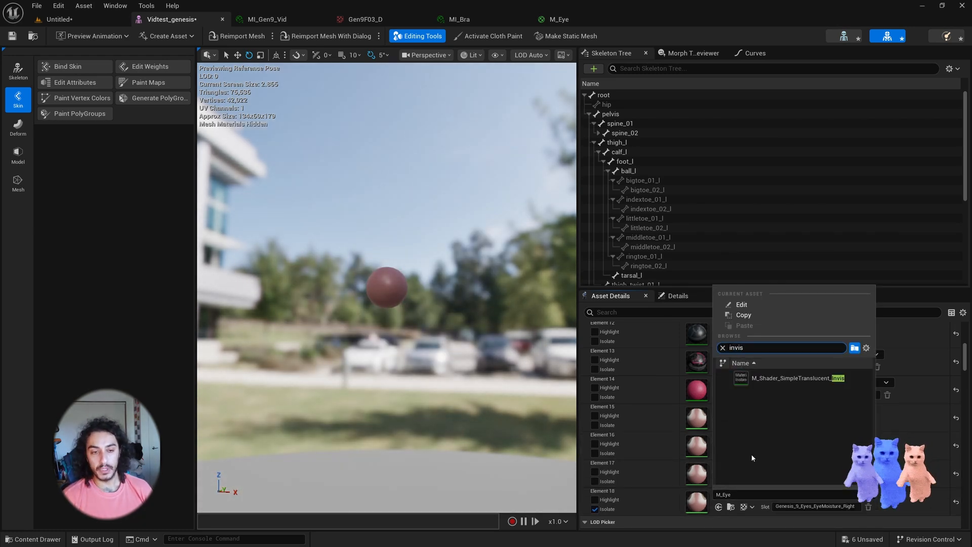
left_click(783, 384)
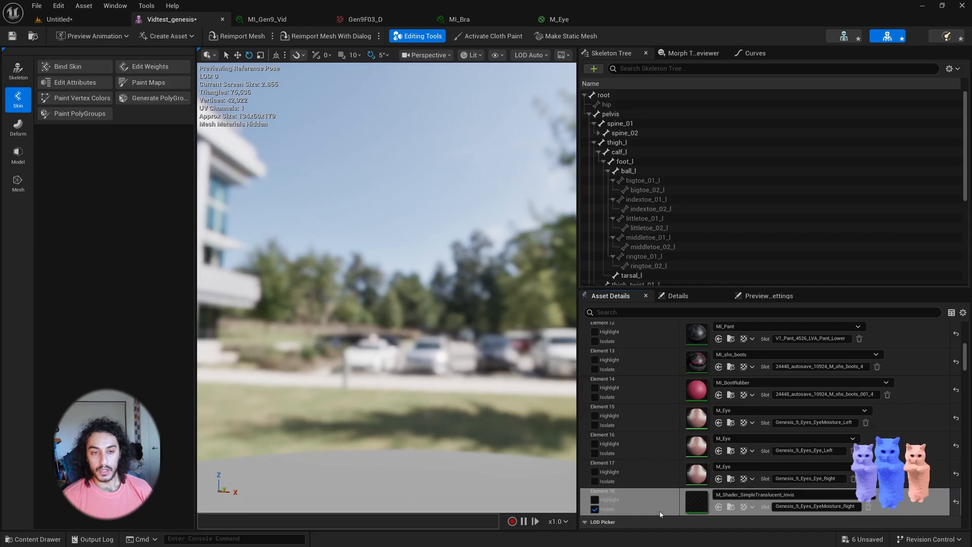
left_click(646, 450, "shift")
left_click(650, 414, "shift")
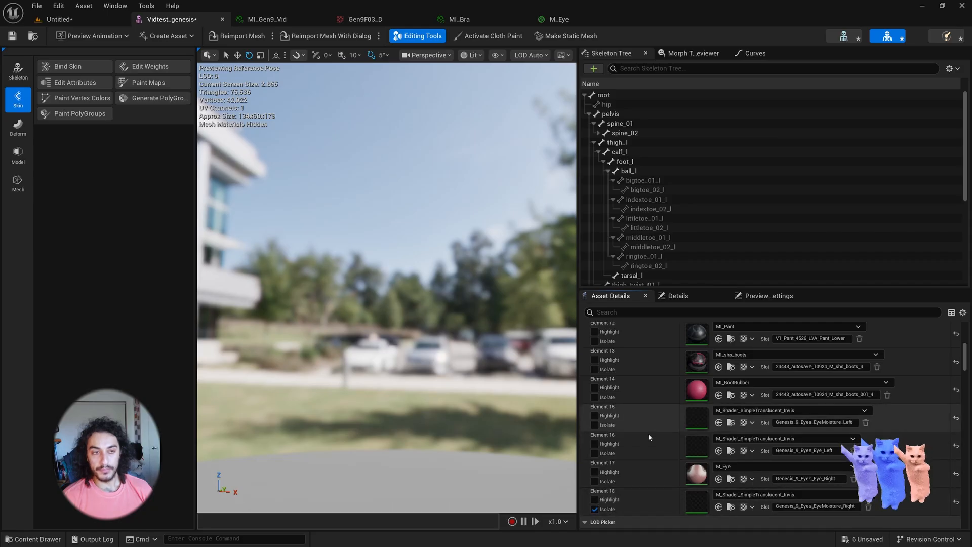
left_click(595, 509)
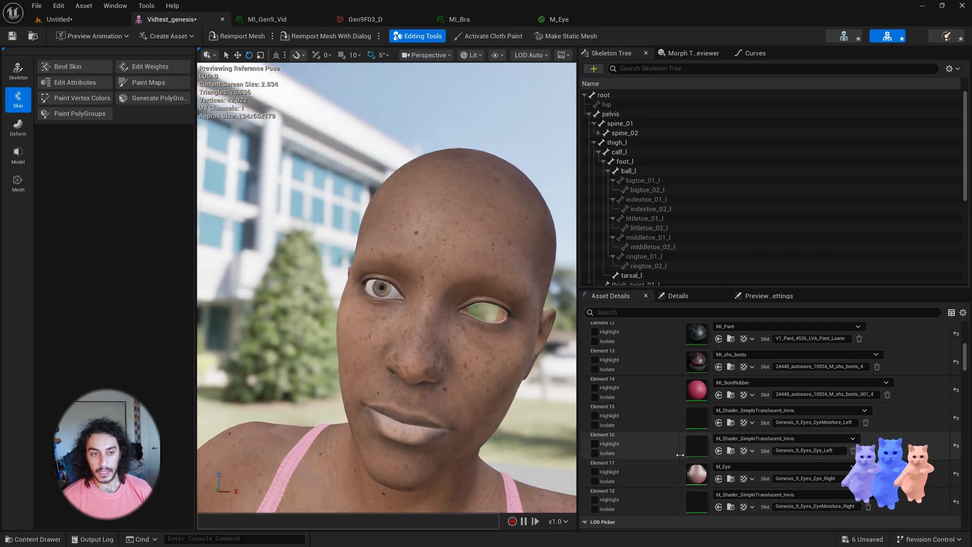
left_click(661, 446, "shift")
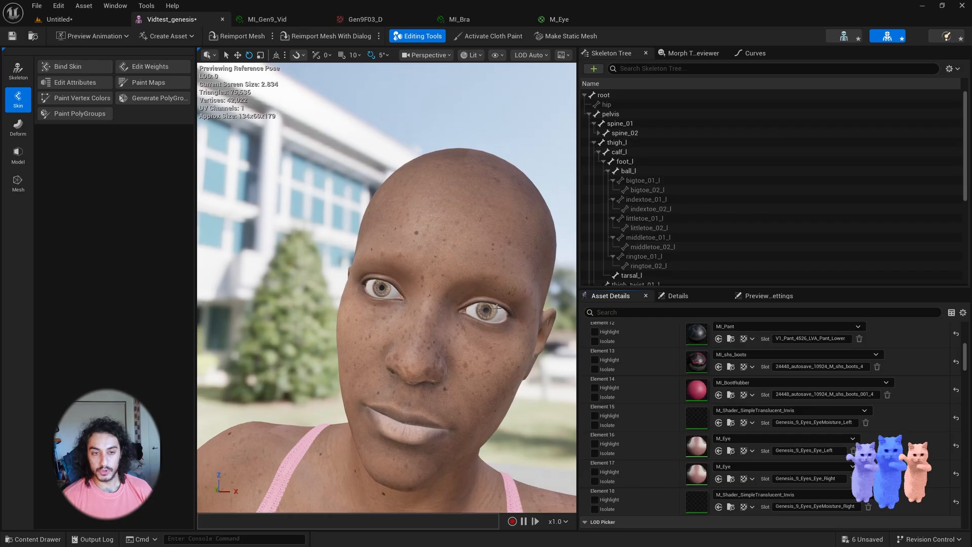
left_click_drag(498, 306, 386, 286)
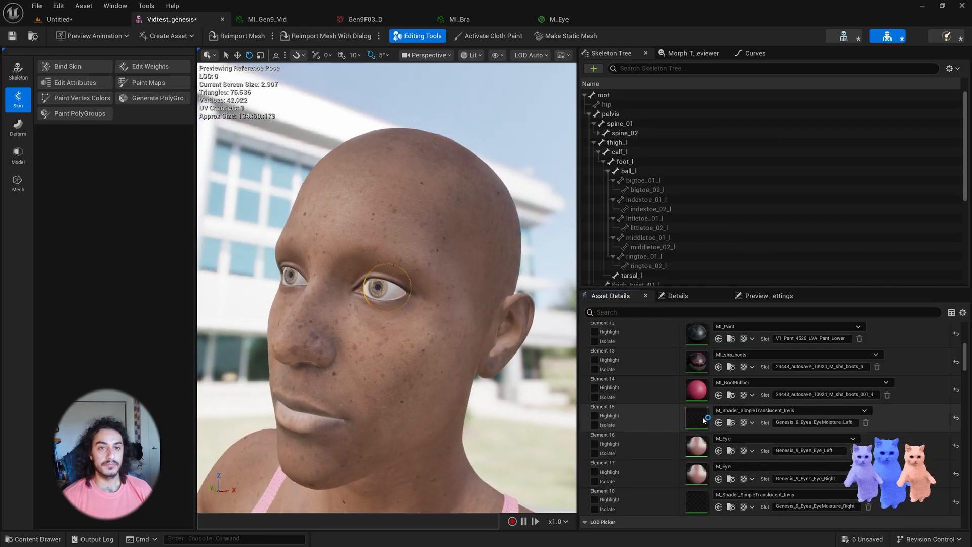
Step: Open the M_Shader_SimpleTranslucent_Invis material instance to check its opacity mask texture, and return to the Vidtest_genesis mesh
double_click(703, 417)
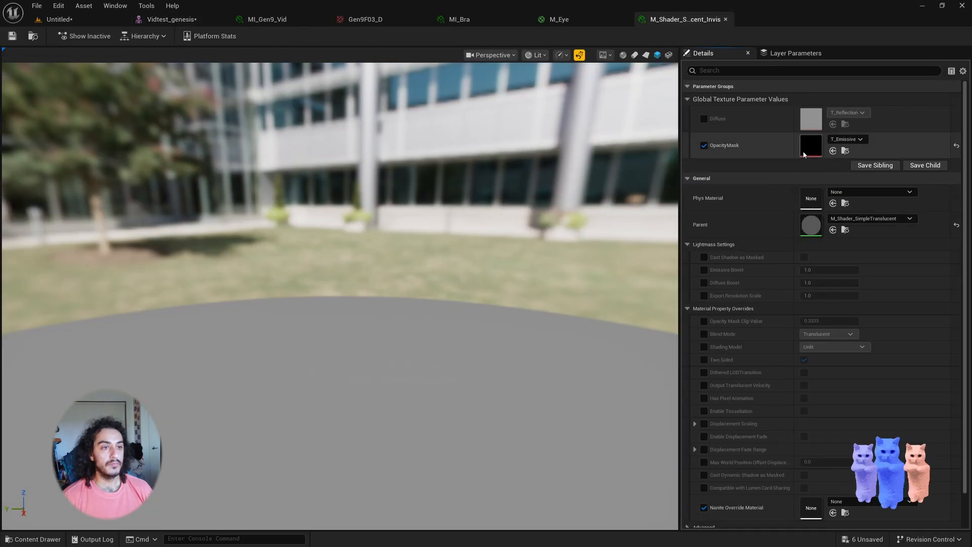
left_click(84, 19)
left_click(172, 19)
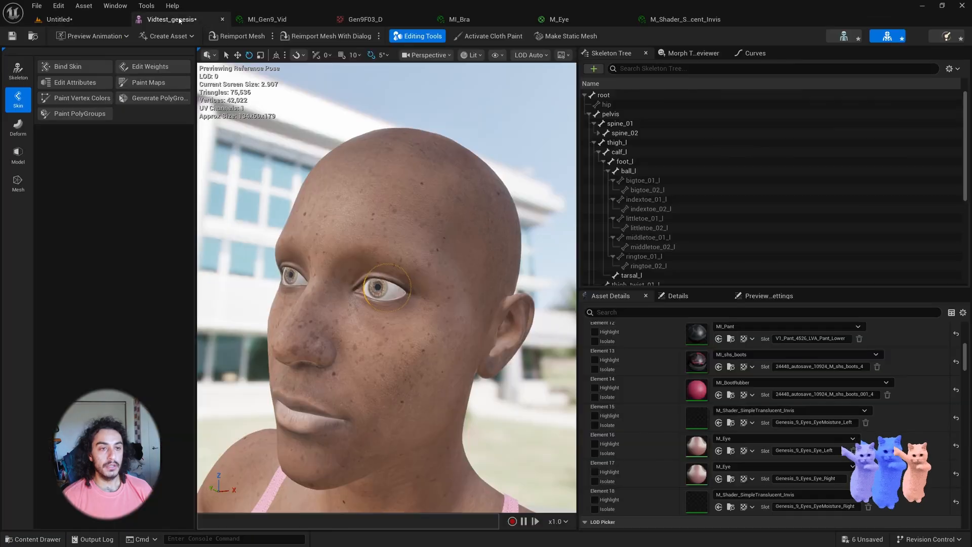
Step: Examine the fully textured character from head to boots and return to the untitled level
scroll(257, 148, "up", 10)
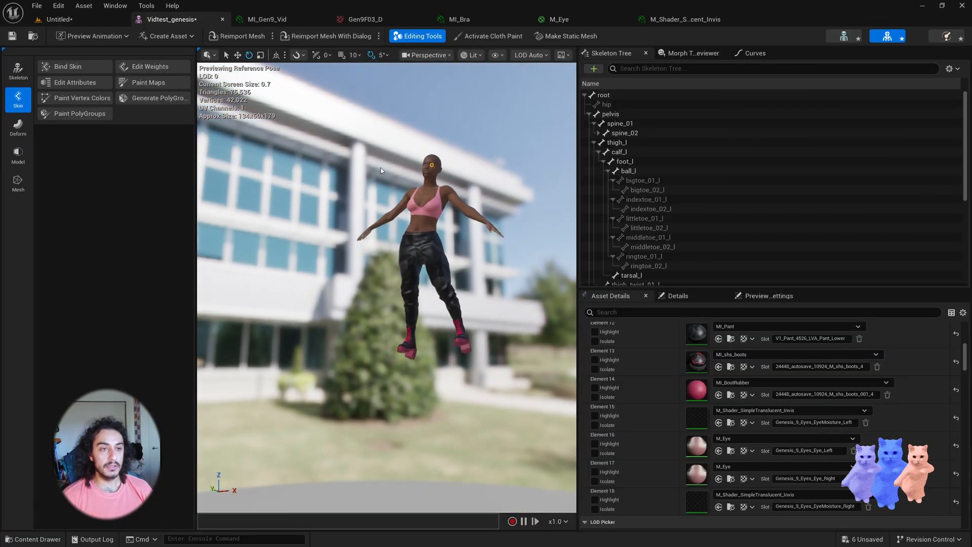
scroll(256, 148, "down", 12)
scroll(256, 148, "up", 3)
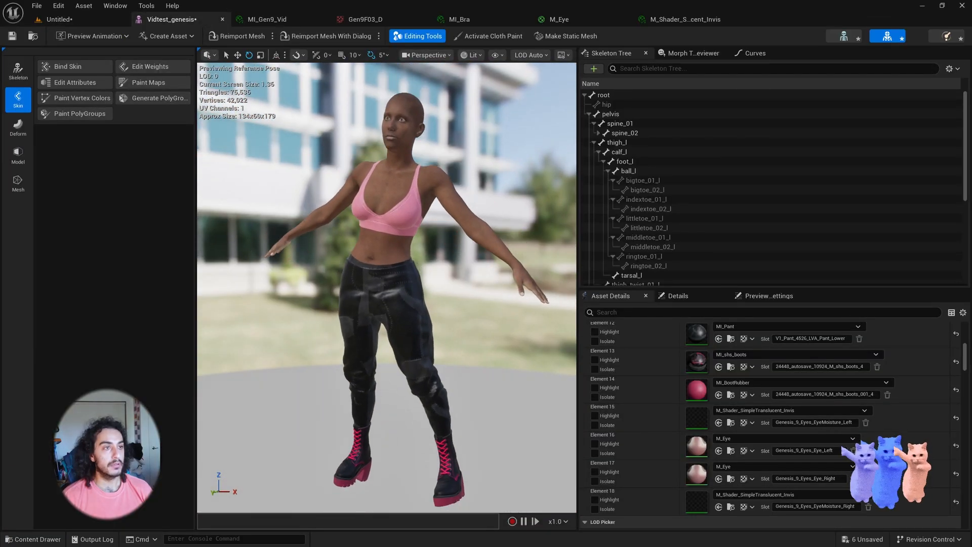
left_click_drag(256, 147, 194, 54)
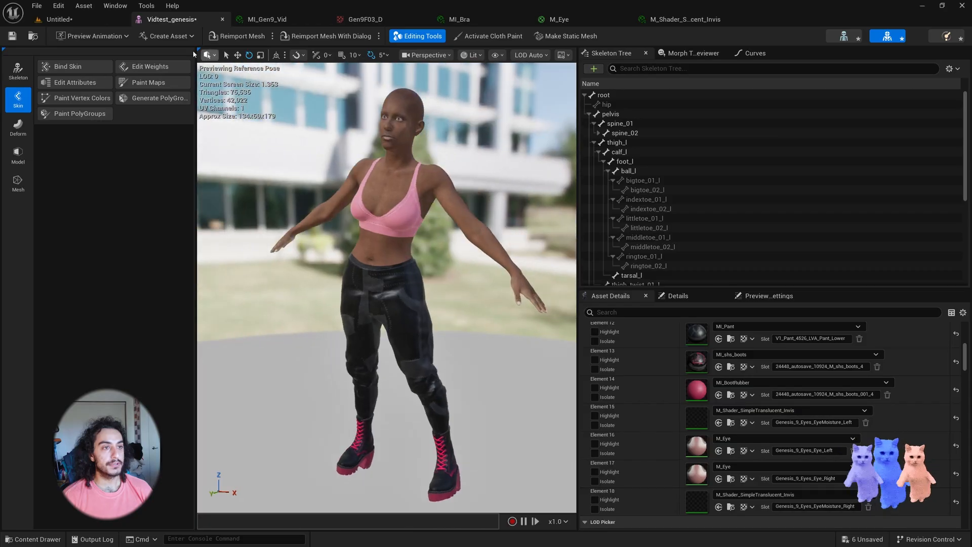
right_click(93, 20)
left_click(101, 22)
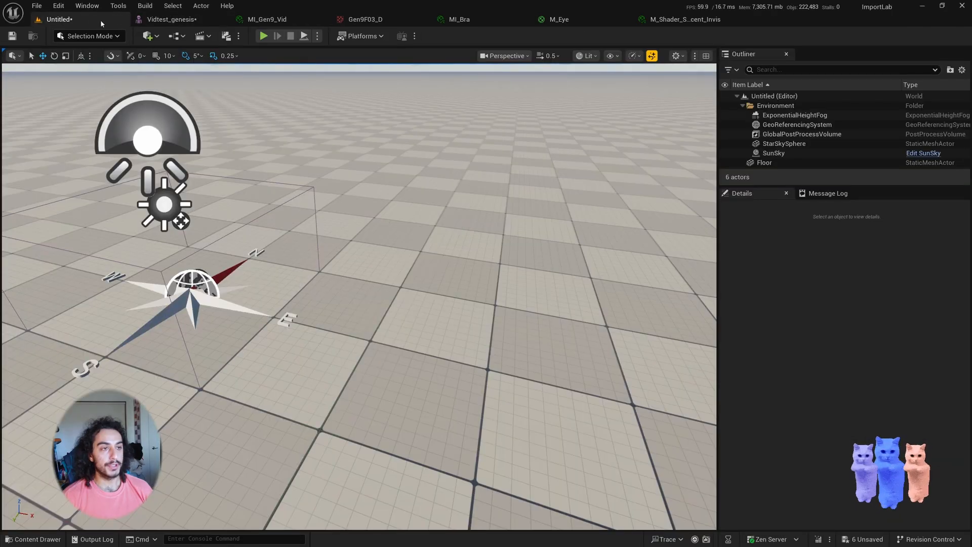
left_click(29, 6)
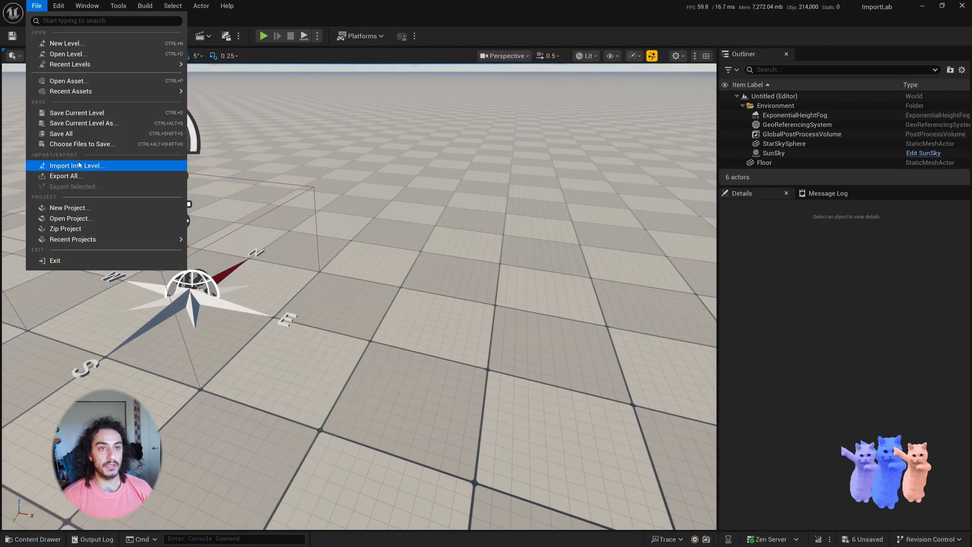
left_click(71, 133)
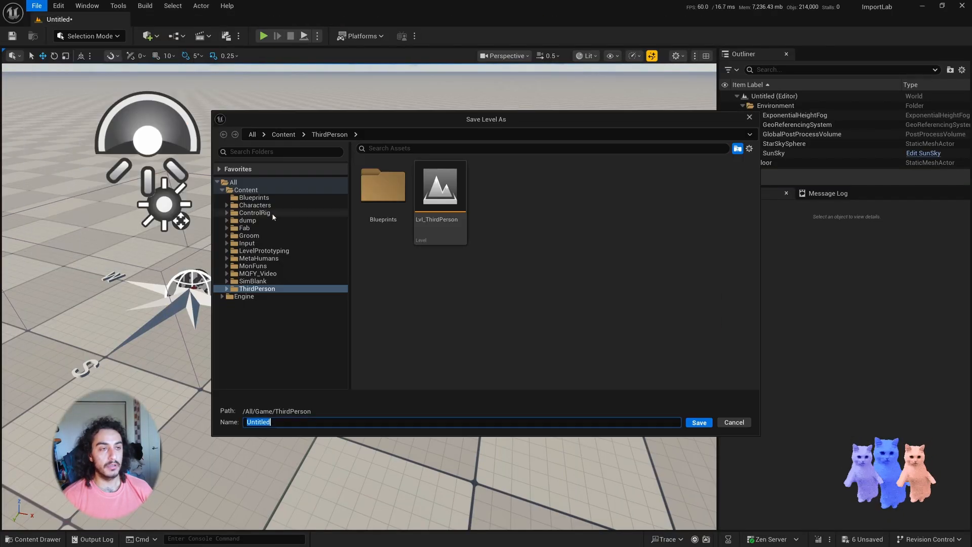
left_click(734, 422)
Step: Save the modified Vidtest_charmorph and Vidtest_genesis assets, leaving the Untitled_1 level out of the save
left_click(36, 6)
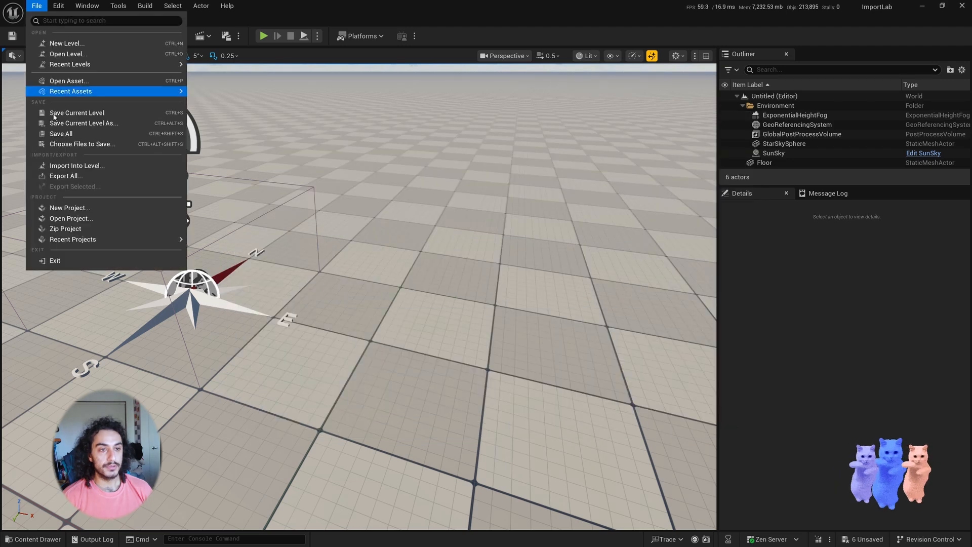
left_click(59, 142)
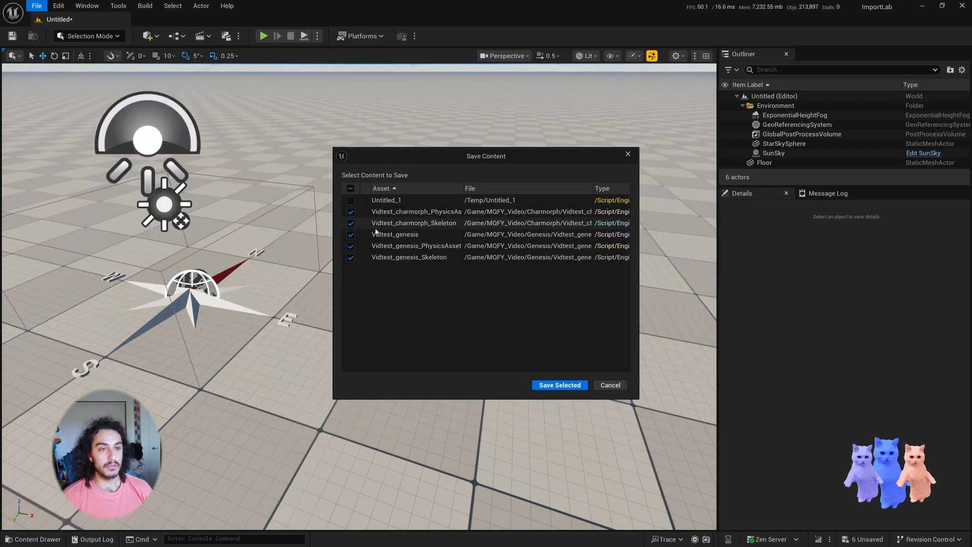
left_click(555, 386)
Step: Create a Level Sequence in the MQFY_Video/Genesis folder with its default name and open it in Sequencer
key("ctrl+space")
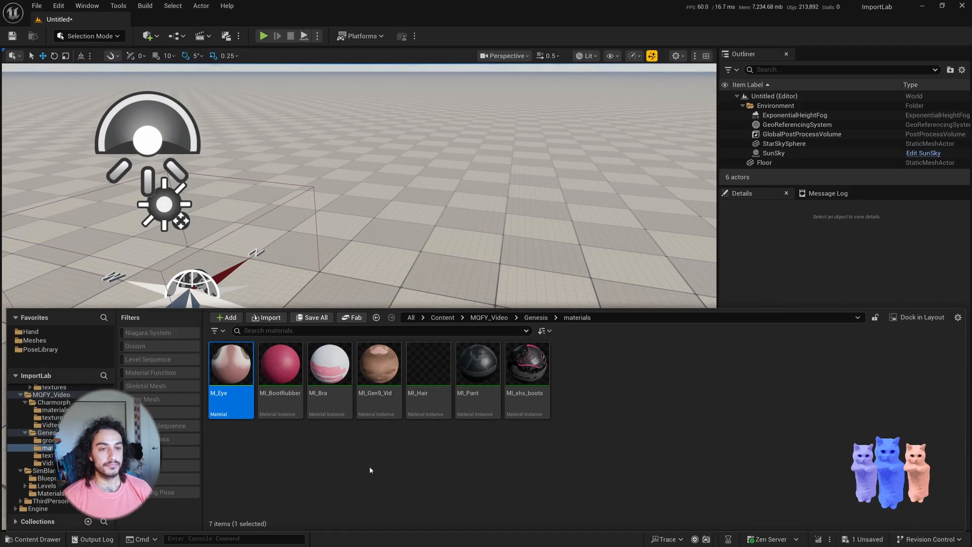
left_click(536, 318)
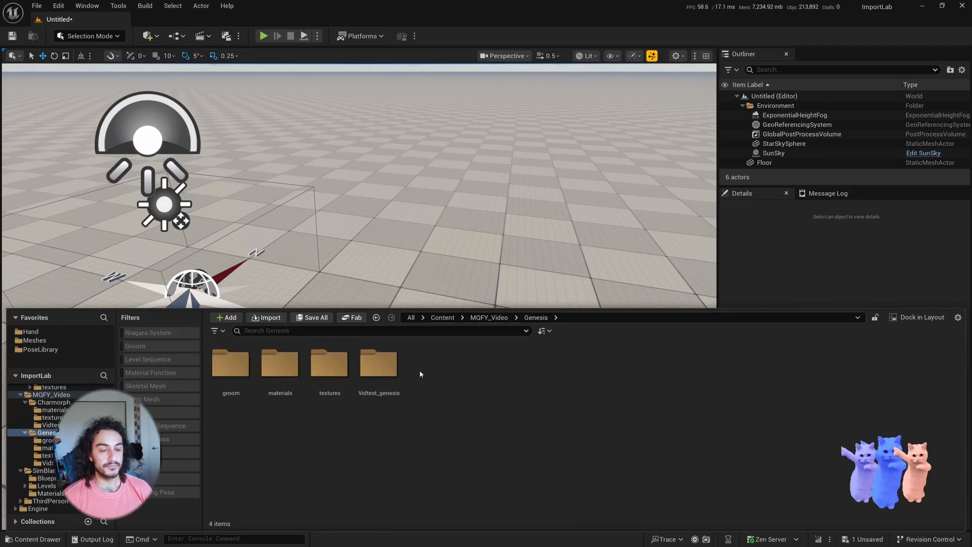
double_click(380, 363)
left_click(230, 360)
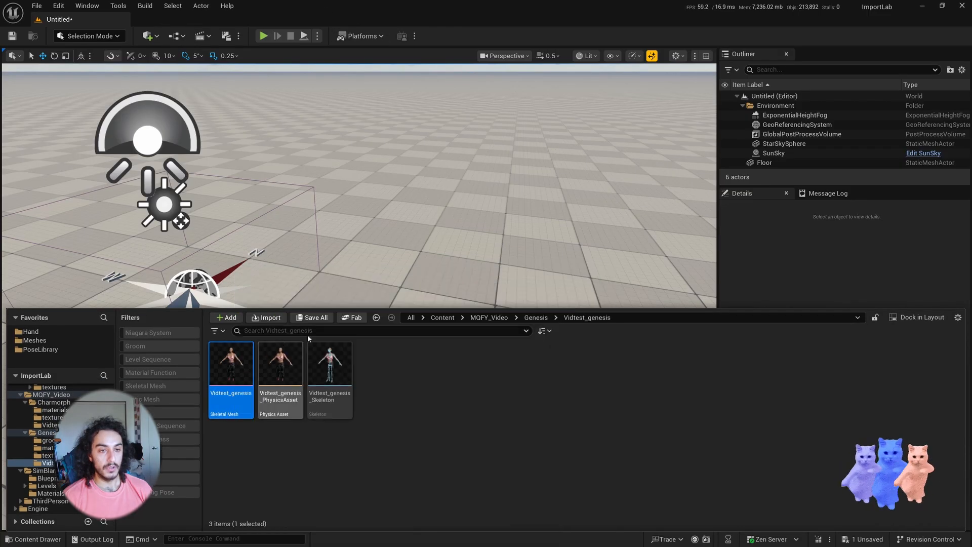
left_click(536, 317)
right_click(521, 404)
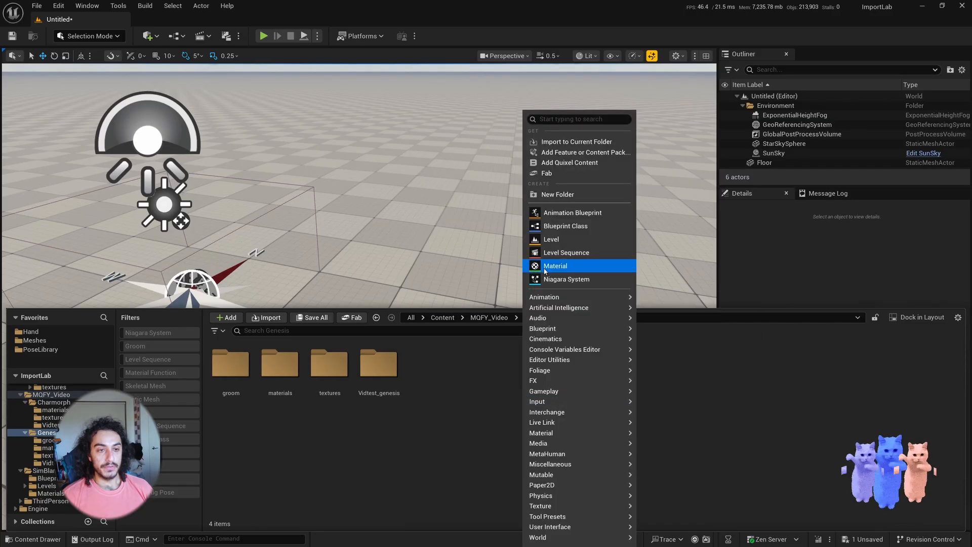
left_click(550, 252)
double_click(428, 370)
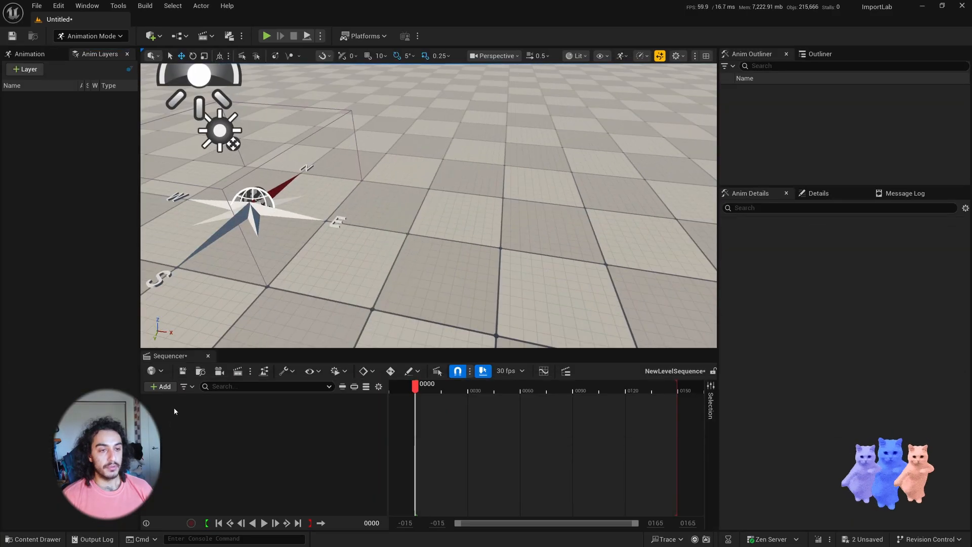
Step: Add the Vidtest_genesis skeletal mesh from its content folder to the new level sequence
key("ctrl+space")
double_click(370, 355)
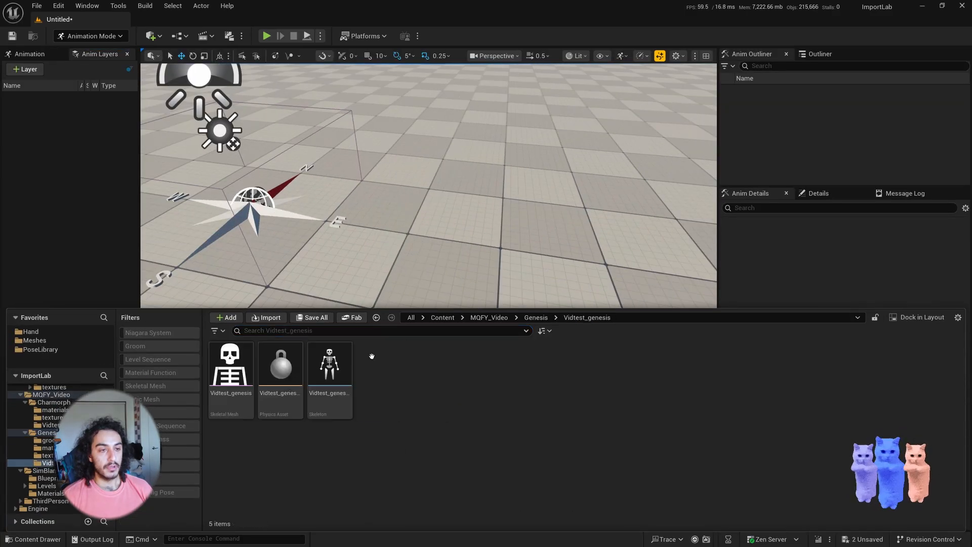
left_click_drag(245, 372, 250, 377)
left_click(160, 387)
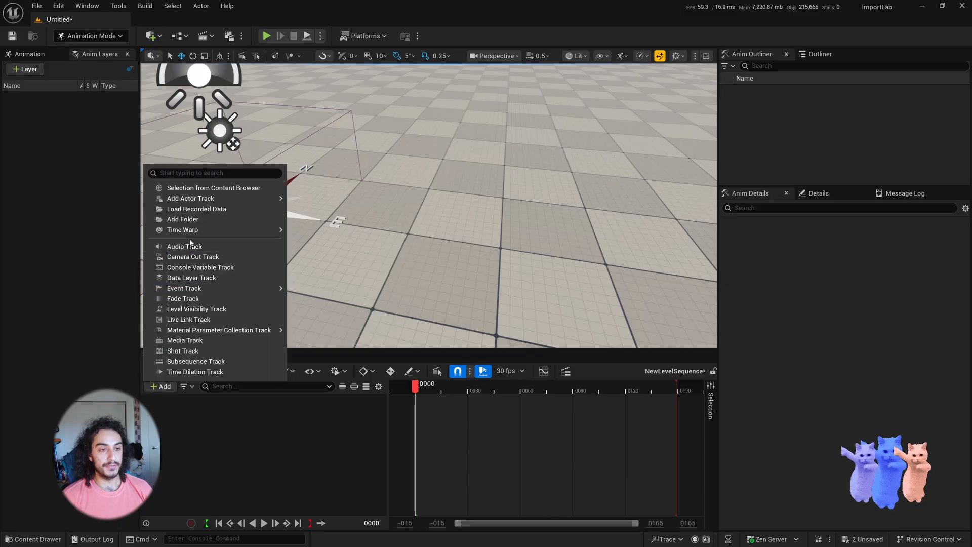
left_click(202, 189)
left_click(284, 463)
left_click(290, 401)
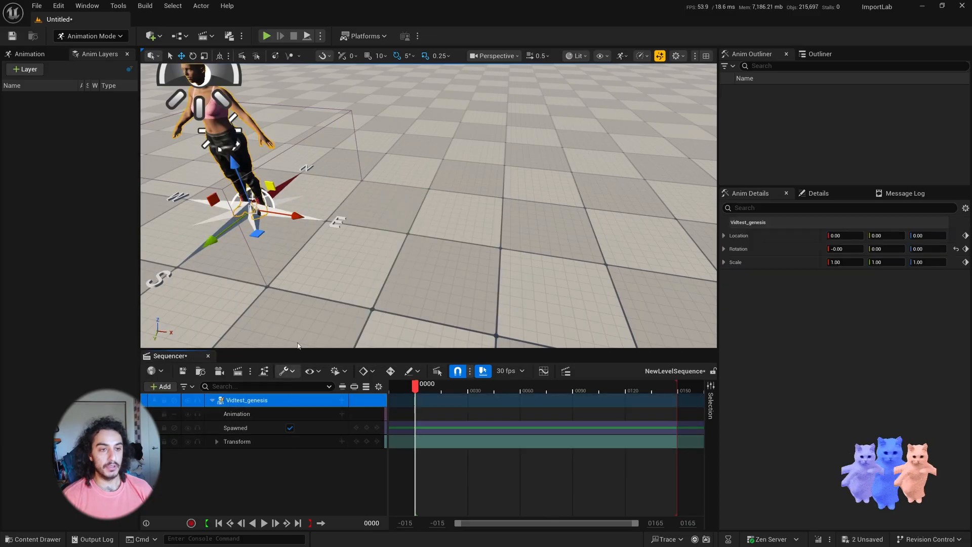
Step: Add the CR_Mannequin_Body control rig to the Vidtest_genesis track, with the filter by skeleton switched off
left_click(342, 401)
mouse_move(385, 333)
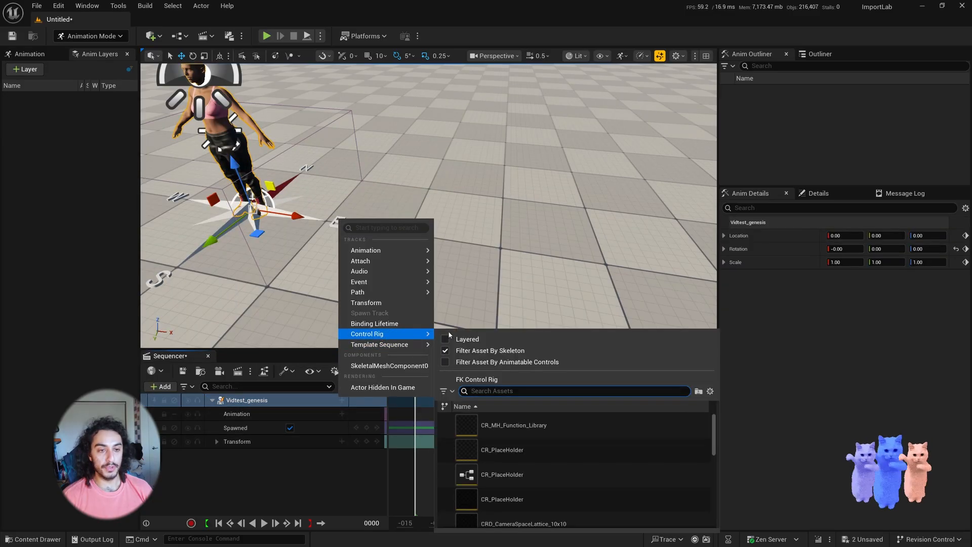
scroll(511, 451, "down", 5)
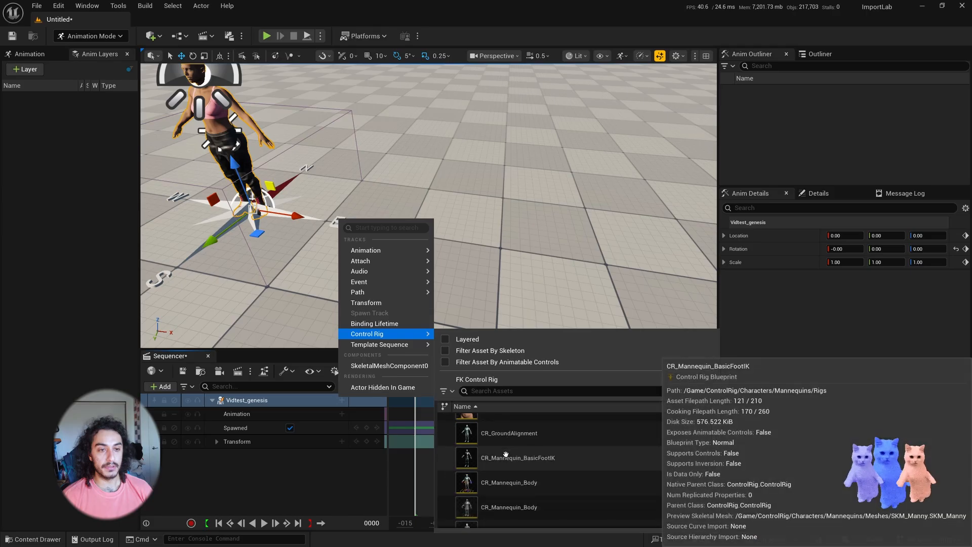
left_click(523, 477)
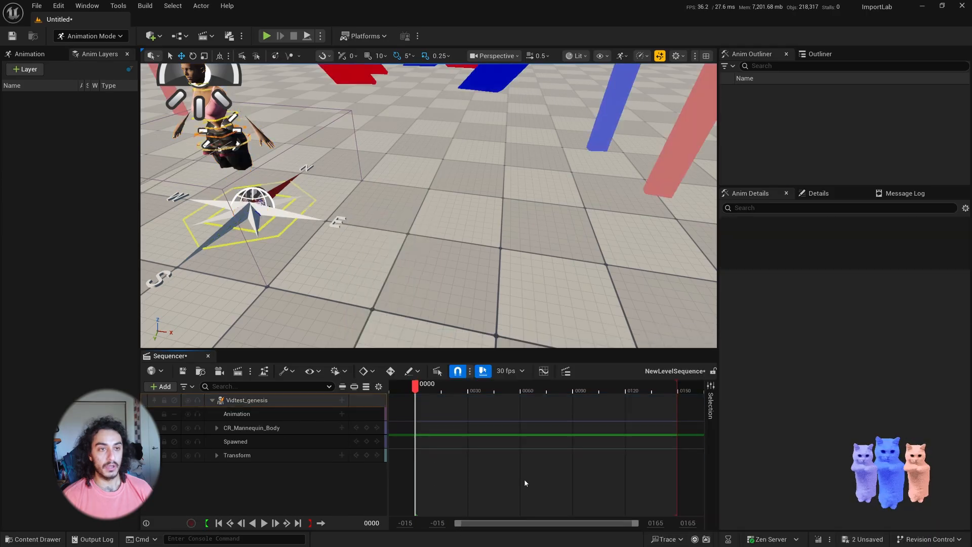
right_click_drag(264, 152, 174, 76)
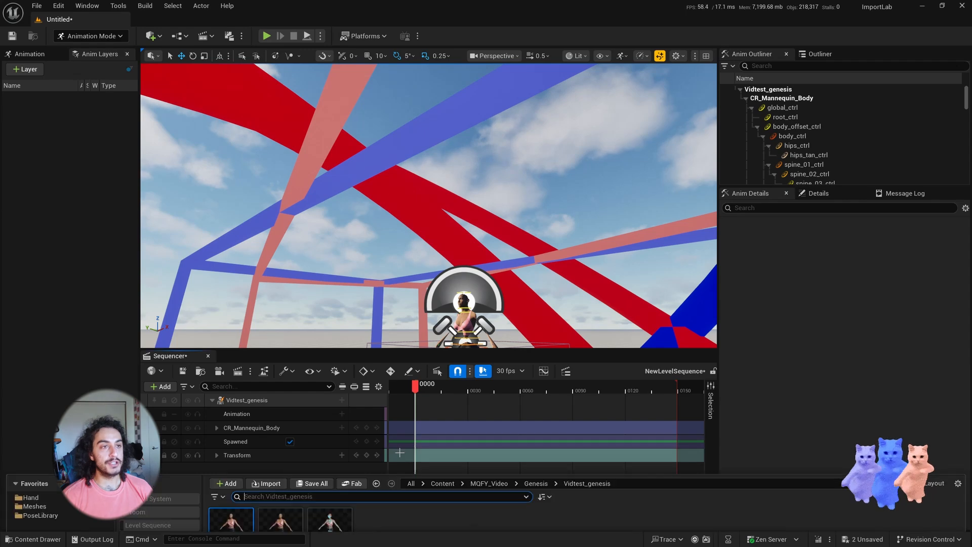
Step: Open the Vidtest_genesis mesh, edit its skeleton so all bones use world-space scale 1.0, accept the edit, and save the mesh
key("ctrl+space")
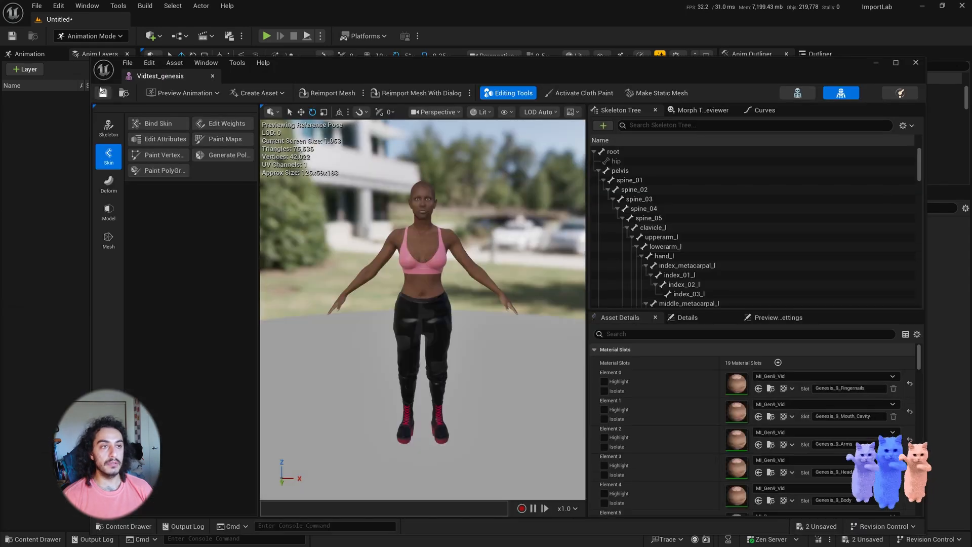
left_click_drag(148, 72, 152, 20)
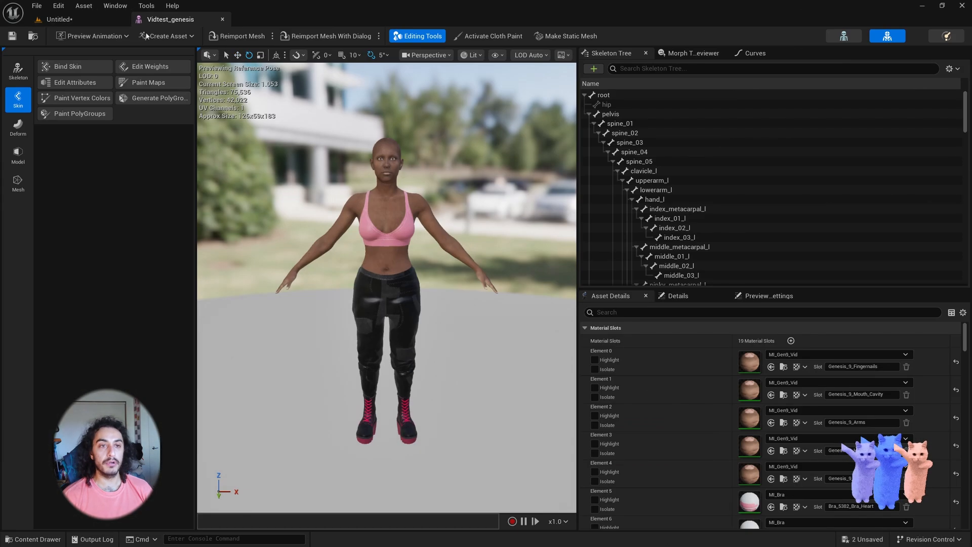
left_click(18, 71)
left_click(73, 67)
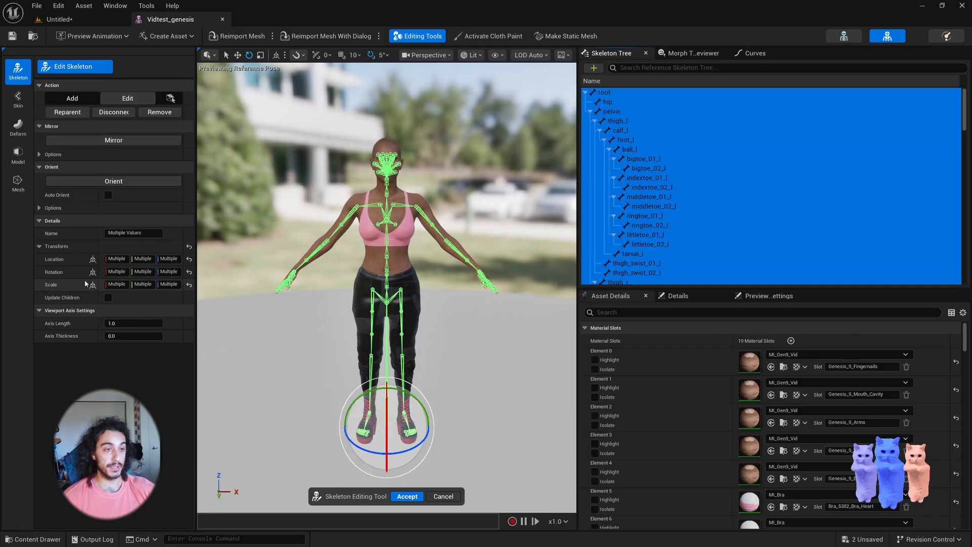
left_click(91, 287)
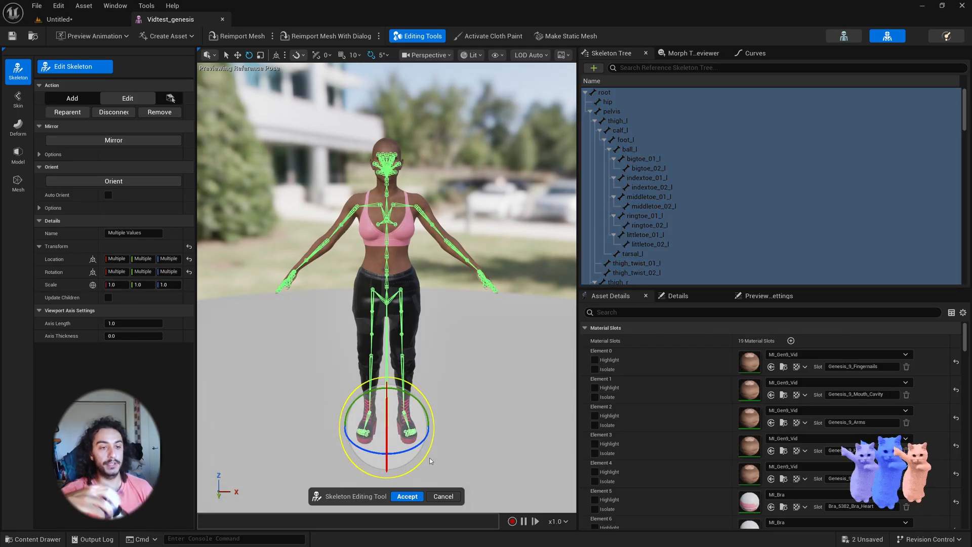
left_click(407, 499)
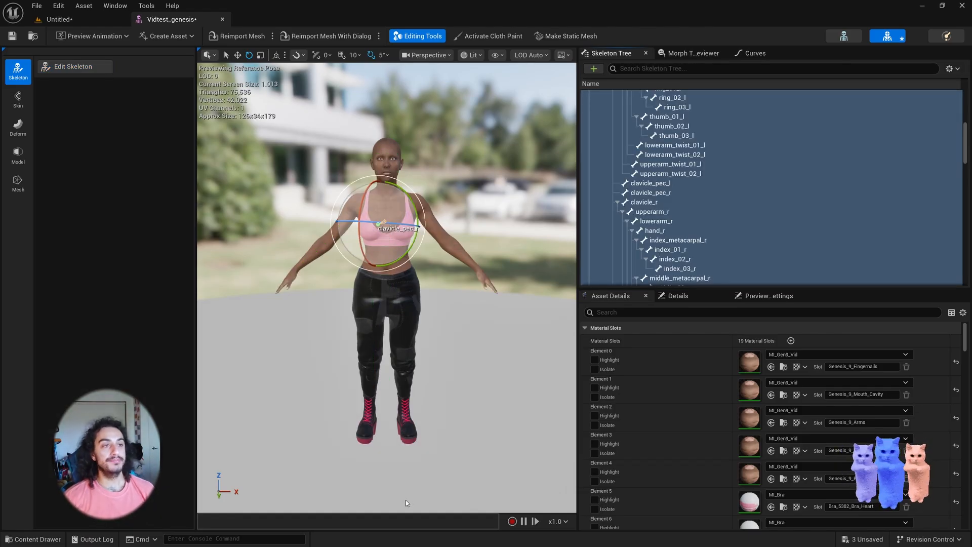
left_click(12, 36)
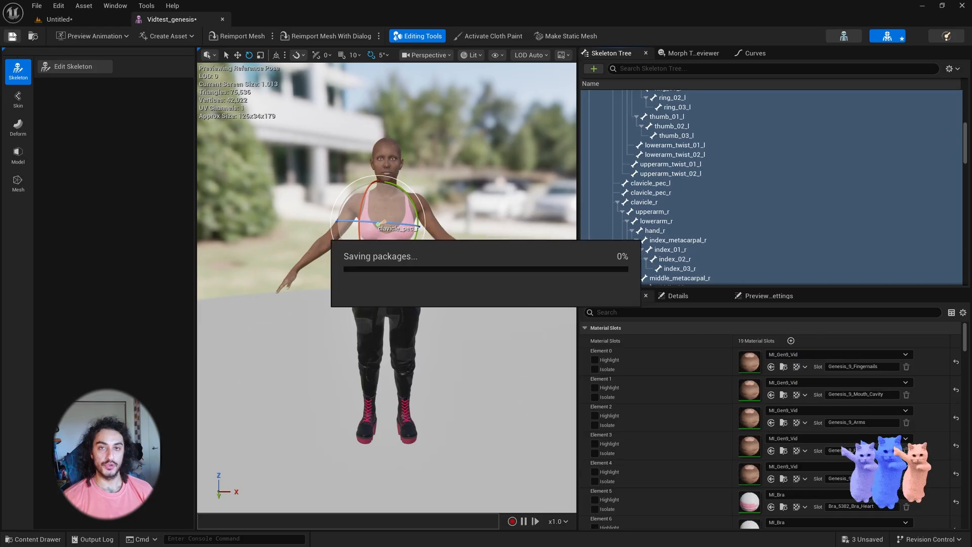
Step: Set the Bounds Scale of the Vidtest_genesis character in the level to 4.0 and save the level sequence
left_click(57, 21)
right_click_drag(495, 222, 499, 276)
key("w")
left_click(469, 200)
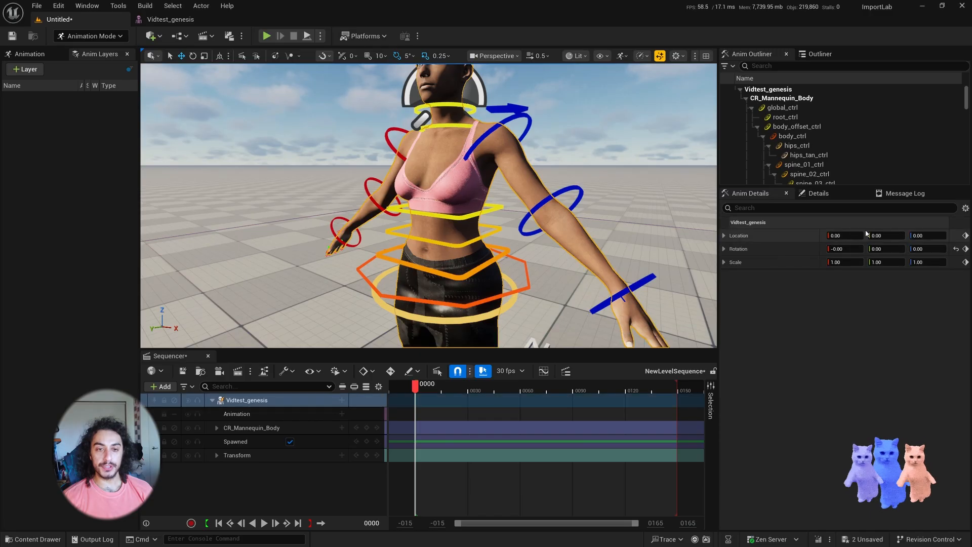
left_click(823, 195)
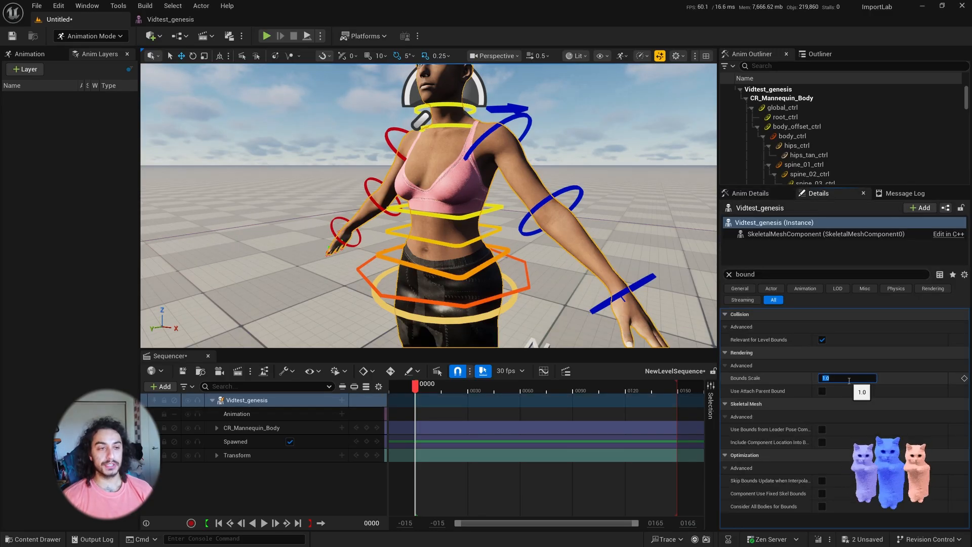
key("Return")
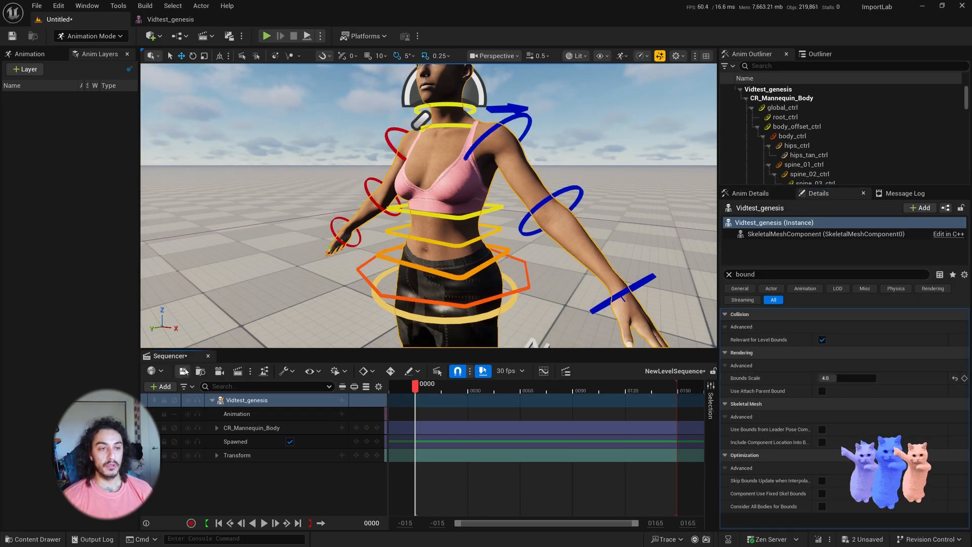
left_click(186, 372)
right_click(190, 360)
left_click(223, 390)
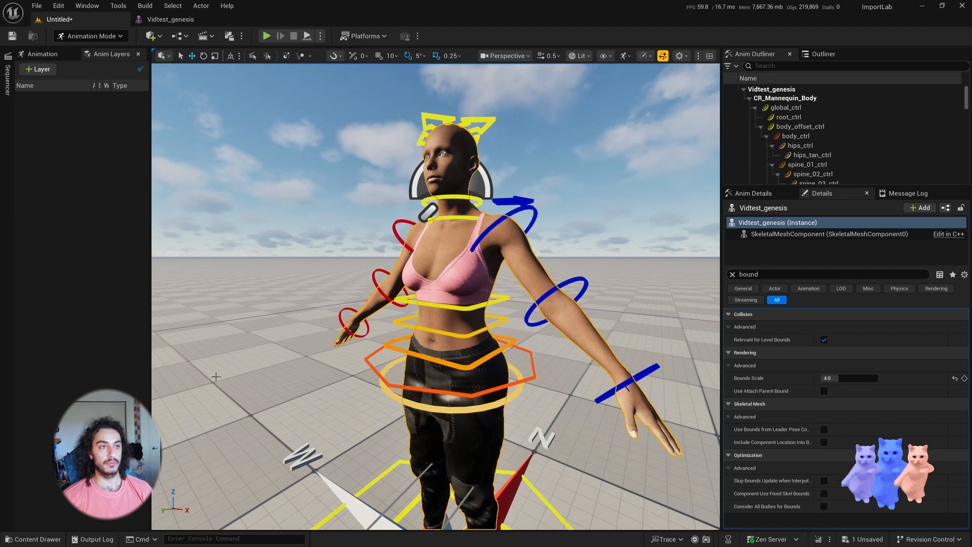
left_click(9, 80)
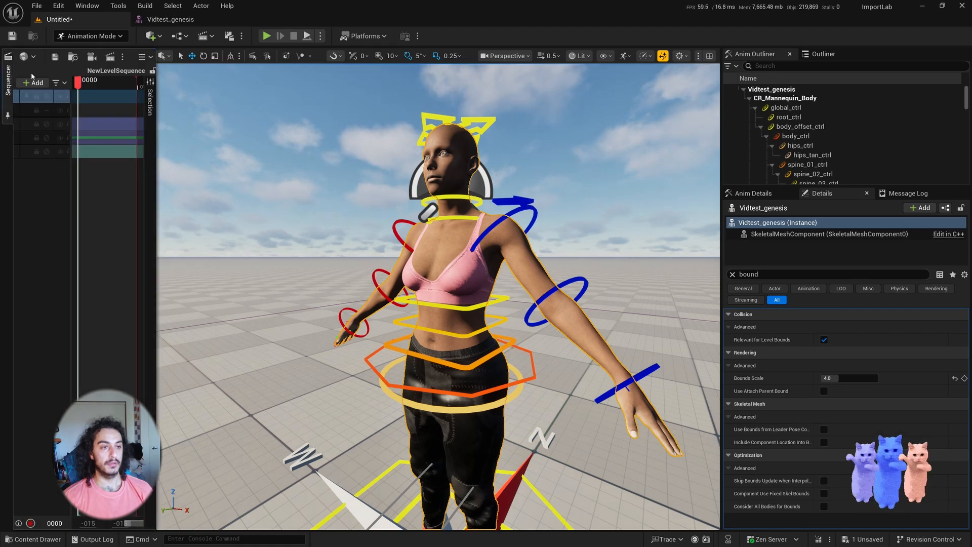
left_click(28, 90)
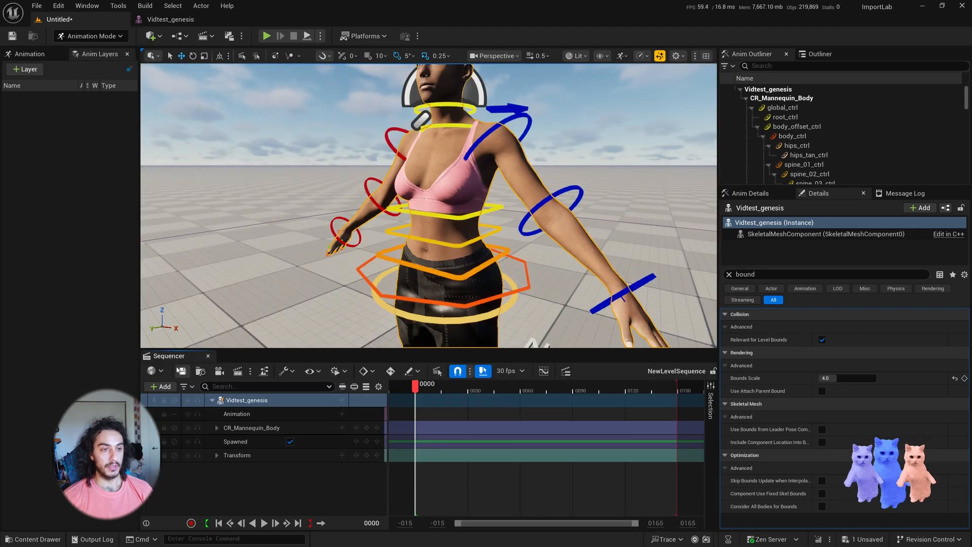
Step: Hide the Sequencer's tab header and shrink its panel to give the viewport more height
right_click(182, 360)
left_click(201, 379)
left_click_drag(304, 350, 306, 414)
Step: Move the rig's body_ctrl to test how the hips and legs respond
right_click_drag(395, 253, 480, 201)
left_click(481, 269)
left_click_drag(480, 201, 474, 175)
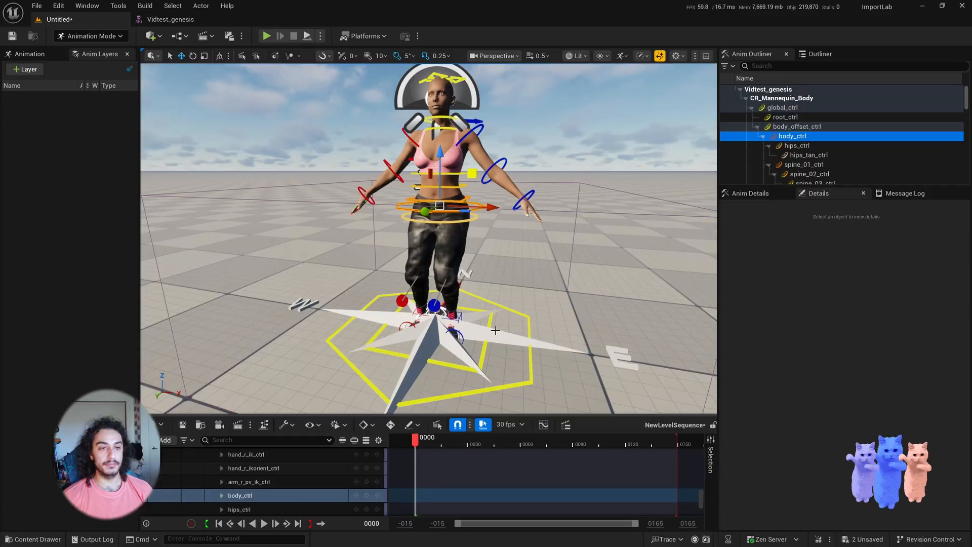
left_click(525, 316)
Step: Rotate head_ctrl slightly to test the character's head deformation
right_click_drag(526, 315, 386, 194)
left_click(445, 152)
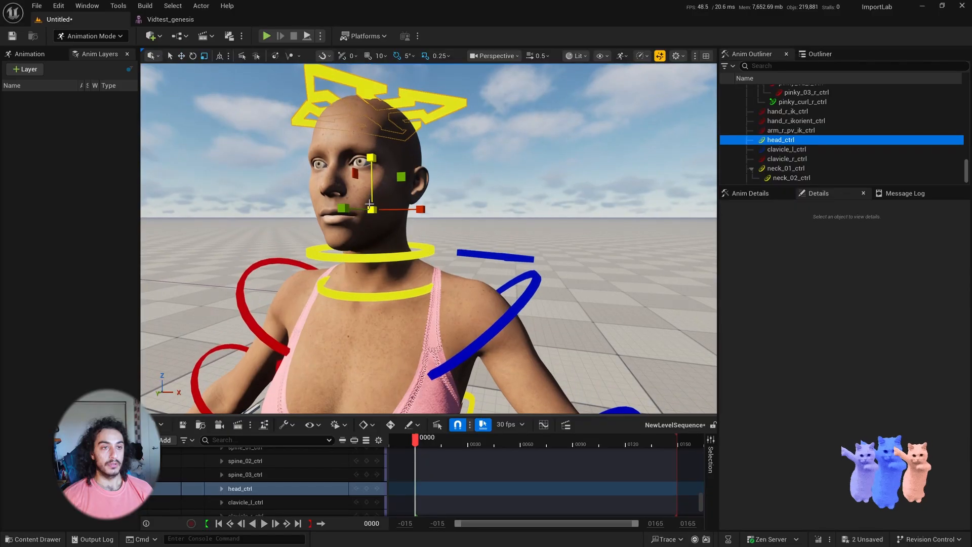
key("e")
left_click_drag(386, 194, 418, 200)
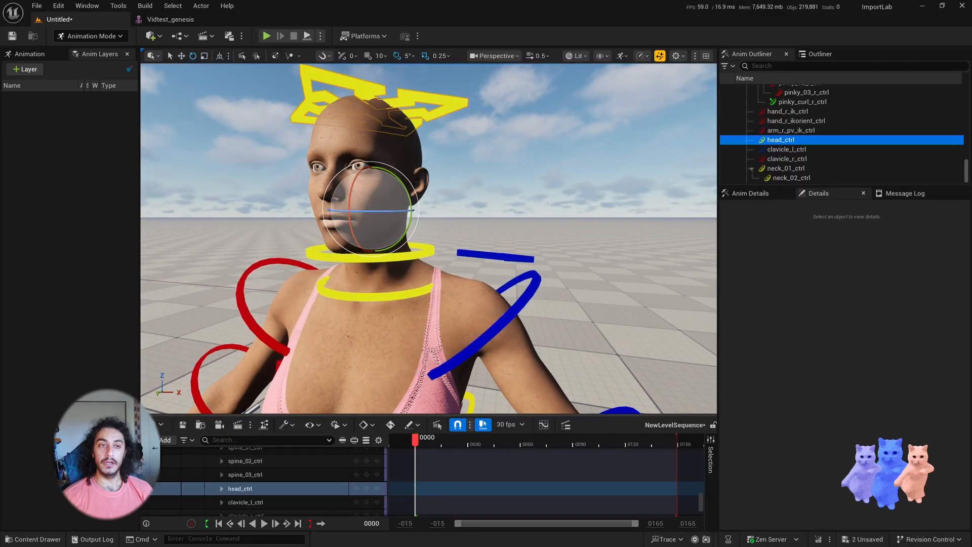
mouse_move(417, 200)
right_mouse_down()
mouse_move(421, 238)
mouse_move(416, 203)
right_mouse_up()
Step: Try the left arm controls by selecting upperarm_l_fk_ctrl and rotating clavicle_l_ctrl slightly
left_click(441, 97)
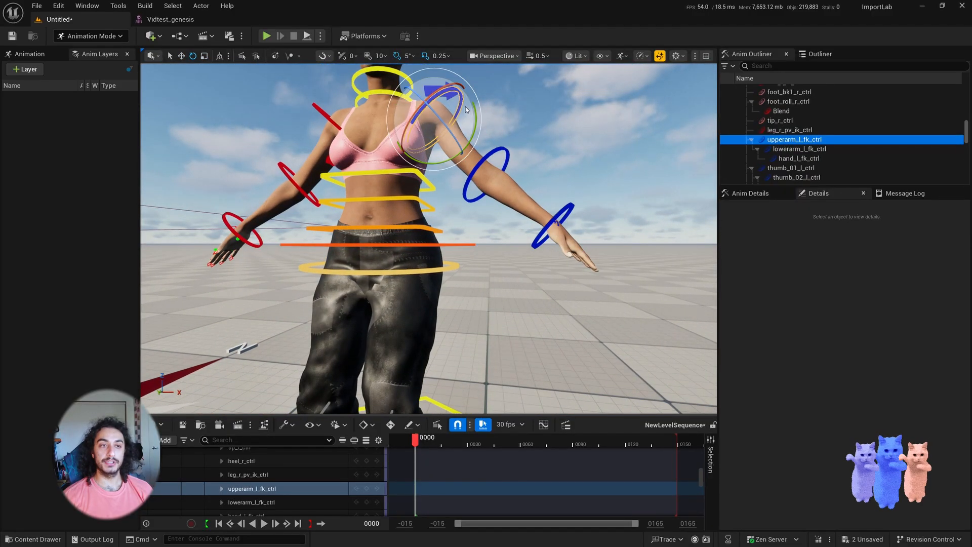
right_click_drag(439, 97, 439, 98)
left_click(447, 130)
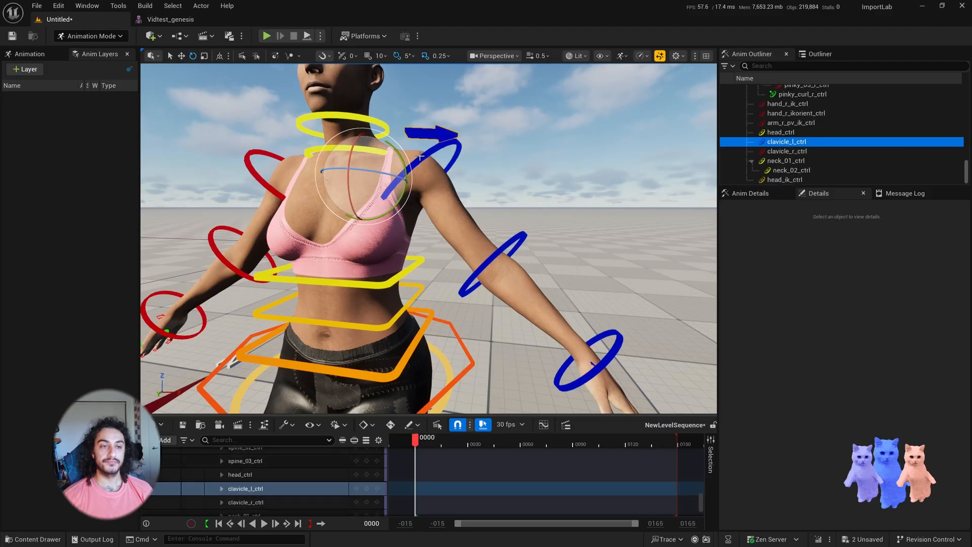
mouse_move(396, 158)
left_mouse_down()
mouse_move(379, 133)
mouse_move(395, 156)
left_mouse_up()
Step: Move foot_l_ik_ctrl outward to test the left leg's IK in a wide stance
right_click_drag(395, 156, 400, 207)
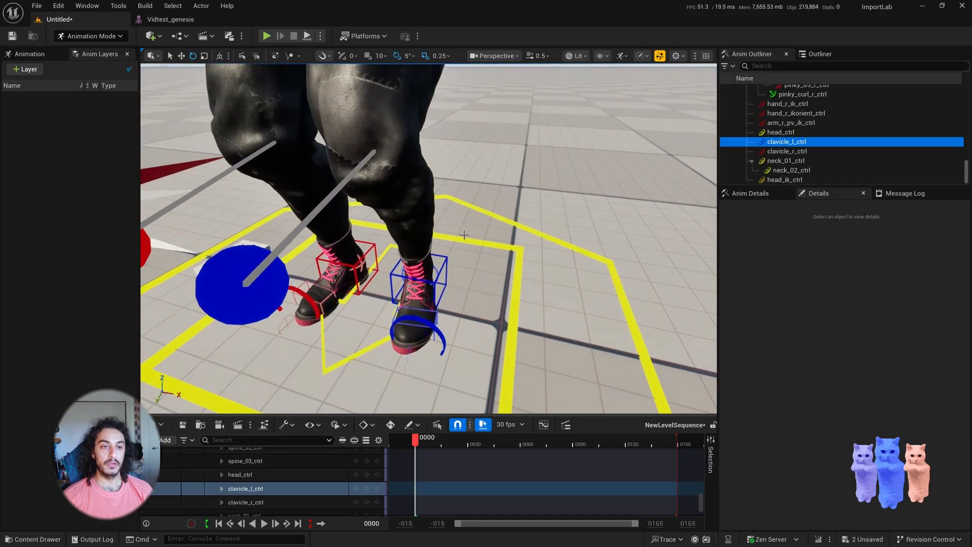
left_click(444, 268)
scroll(455, 261, "down", 4)
key("r")
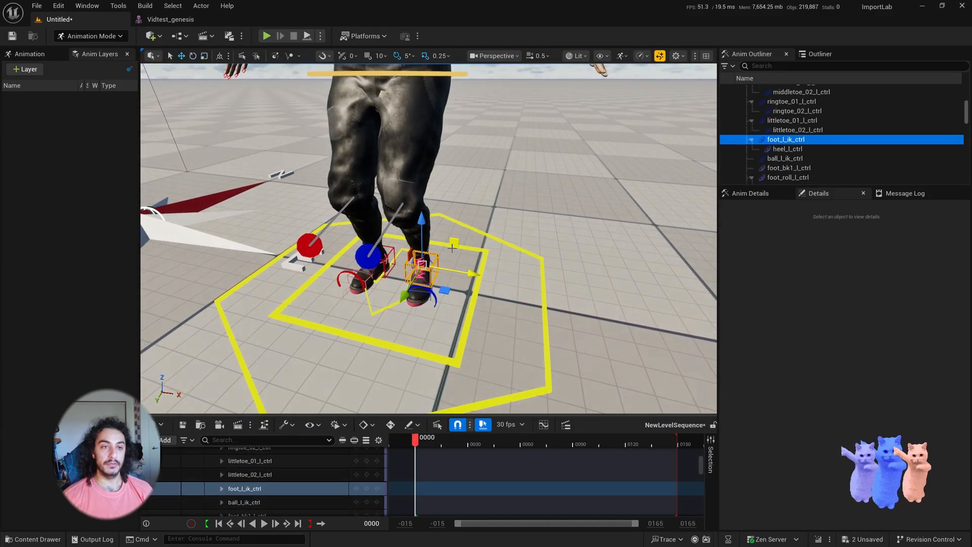
key("w")
left_click_drag(466, 238, 571, 225)
right_click_drag(571, 225, 597, 200)
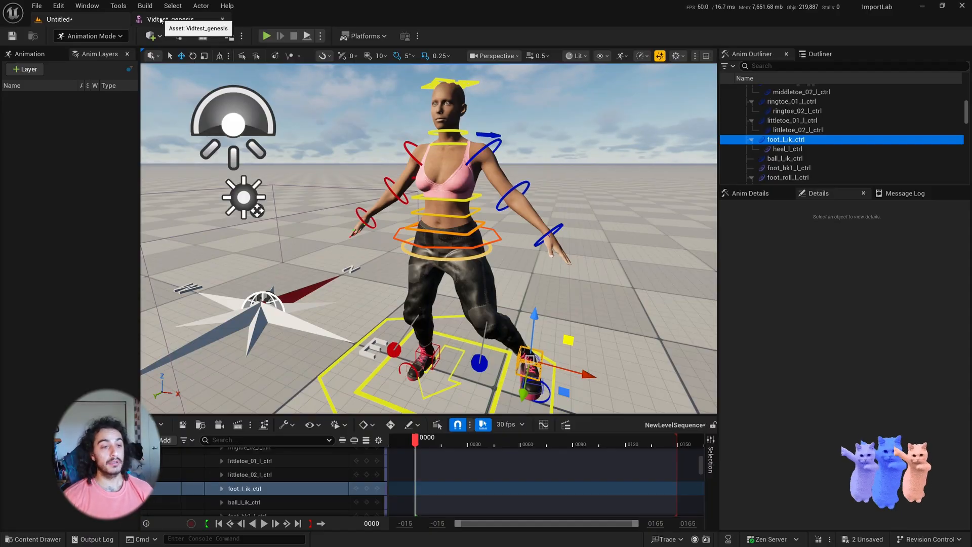
Step: Start retargeting the MF_Unarmed_Walk_Fwd animation from the Characters/Mannequins/Anims/Unarmed/Walk folder
key("ctrl+space")
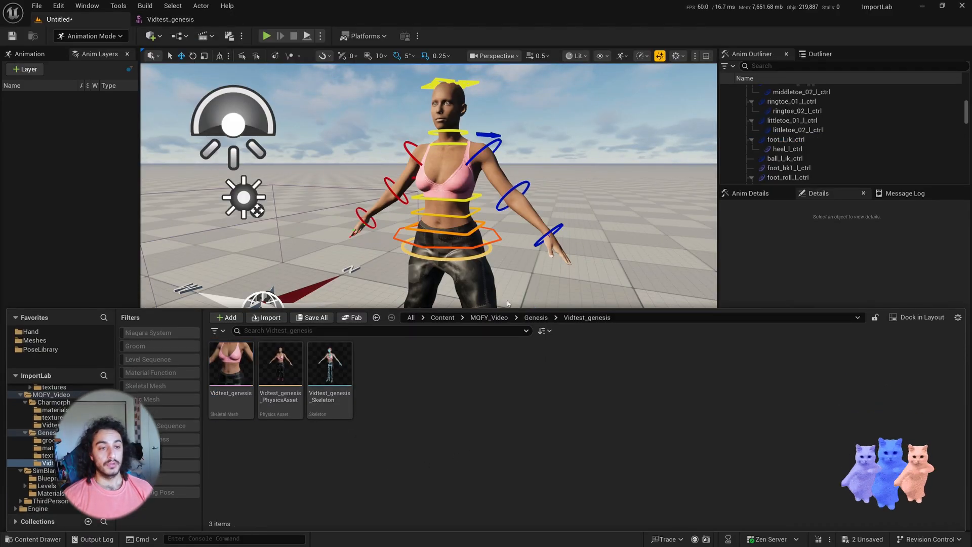
left_click(443, 318)
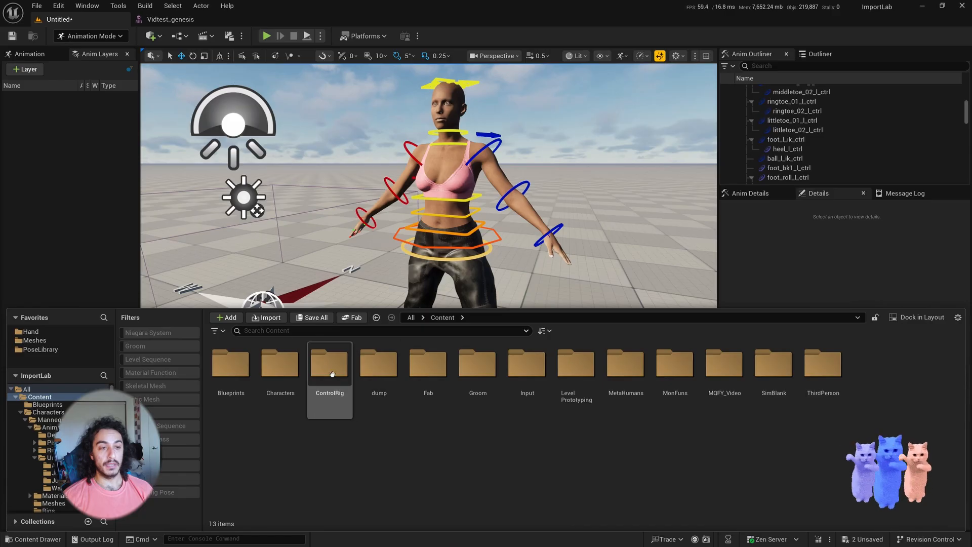
double_click(280, 363)
double_click(230, 364)
double_click(231, 364)
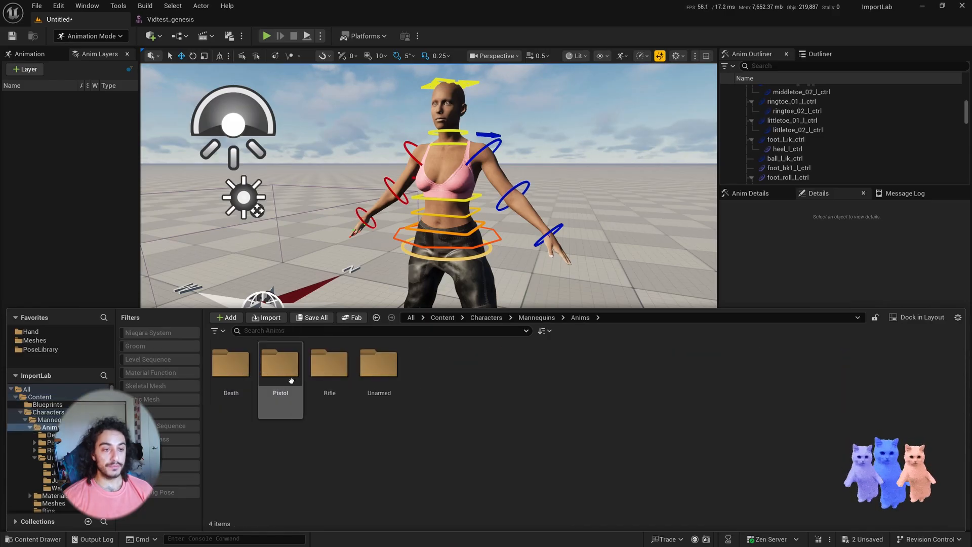
double_click(379, 363)
double_click(378, 363)
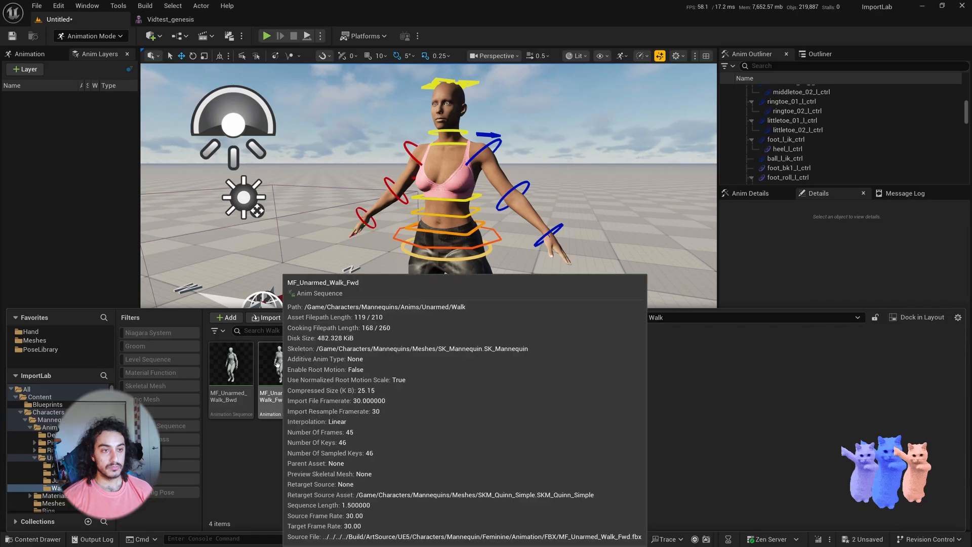
right_click(276, 395)
left_click(330, 211)
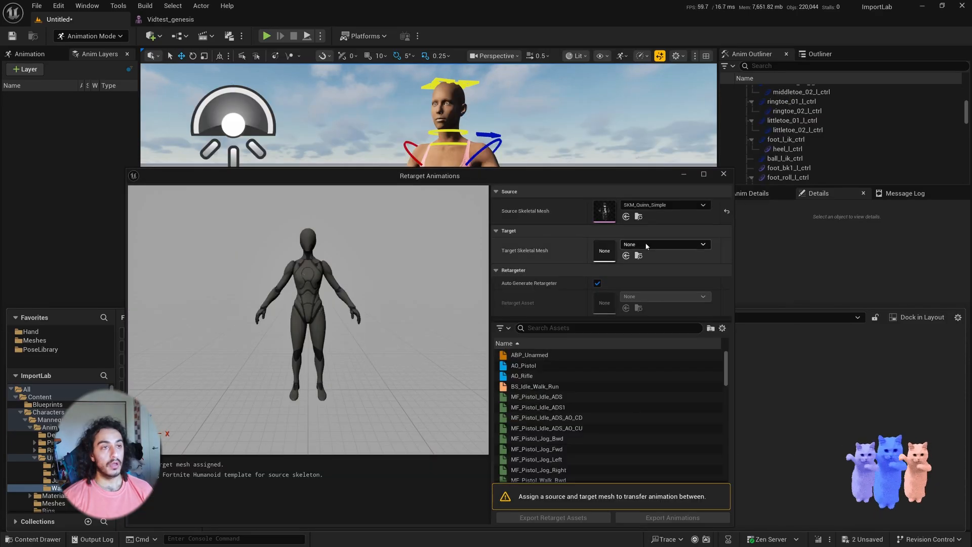
Step: Assign Vidtest_genesis as the target skeletal mesh for the animation retargeting
left_click(167, 20)
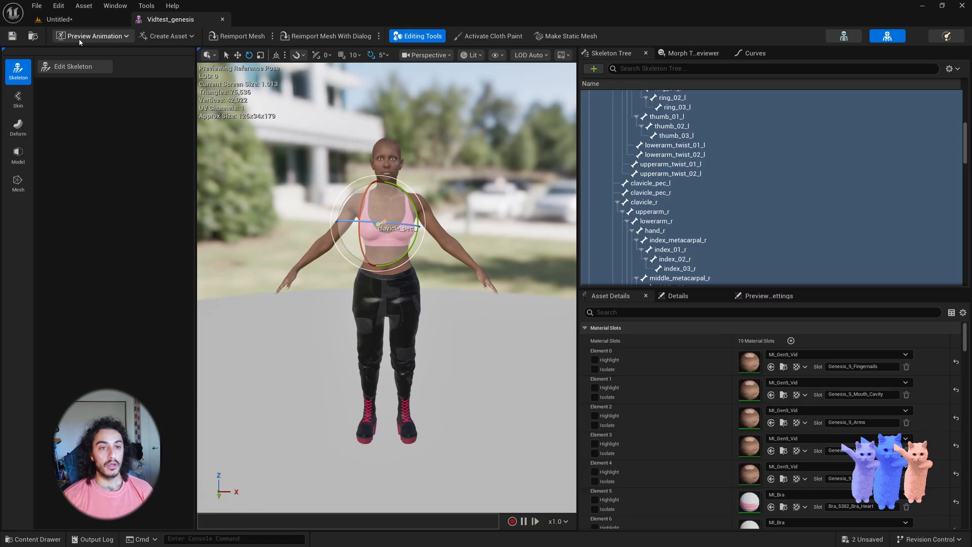
left_click(33, 35)
left_click(639, 256)
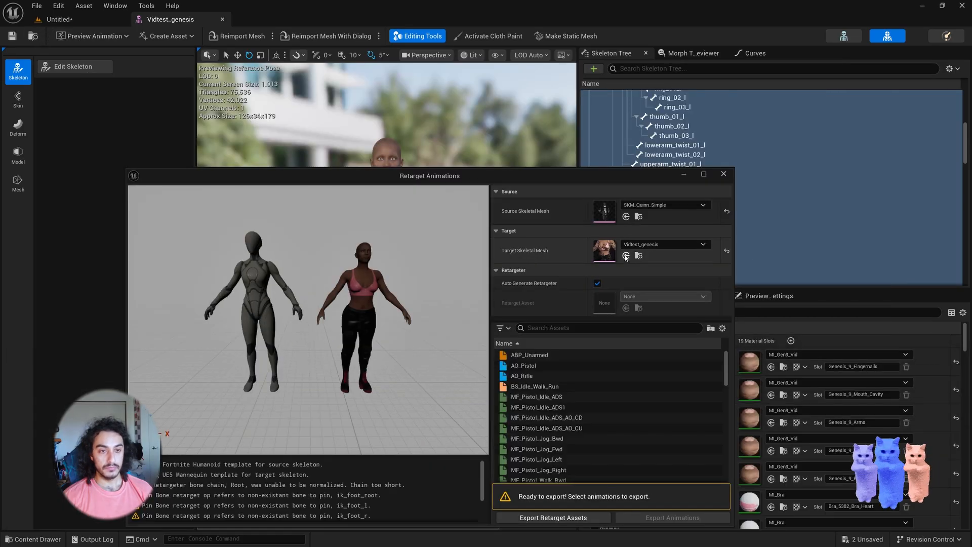
Step: Search the retargetable animations for walk and preview MF_Unarmed_Walk_Fwd and MF_Unarmed_Walk_Bwd on both meshes
left_click(579, 327)
type("w")
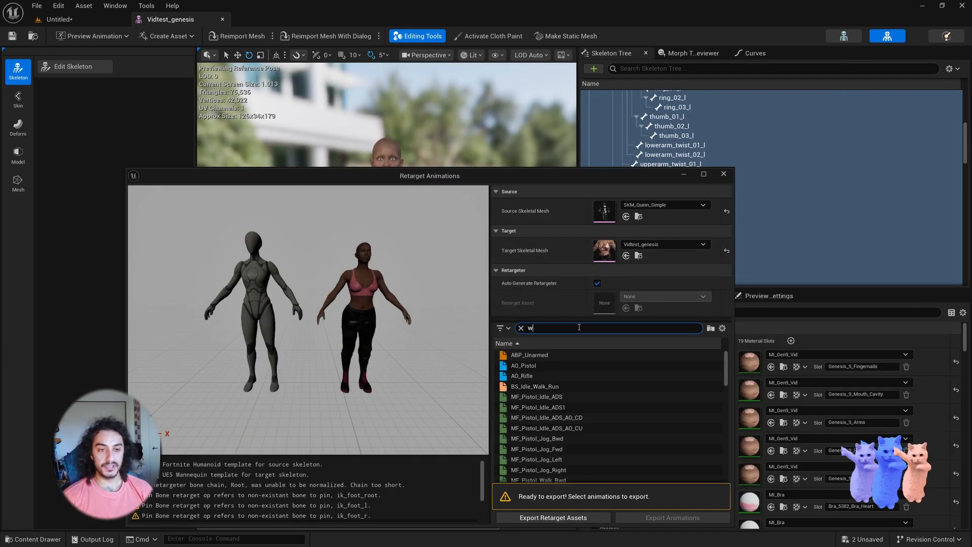
type("alk")
scroll(577, 445, "down", 1)
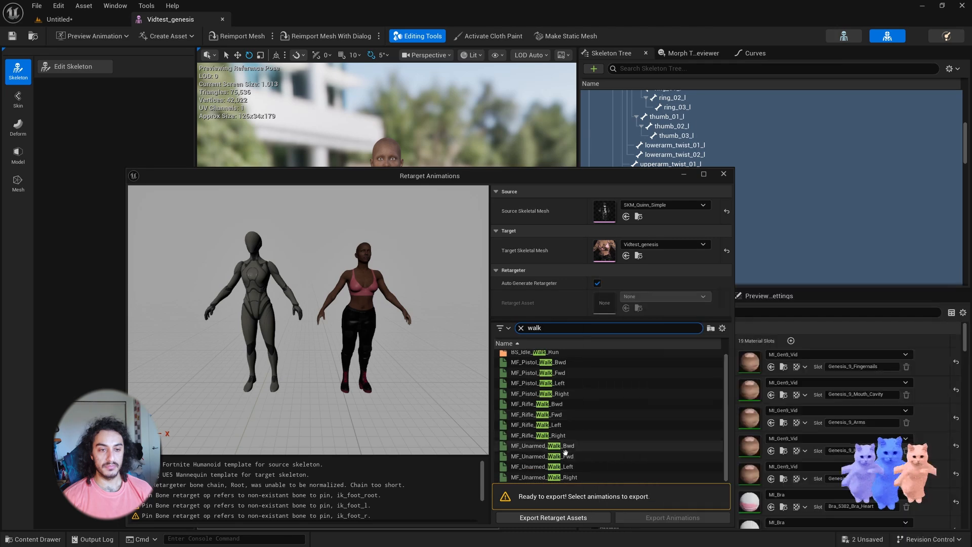
left_click(580, 456)
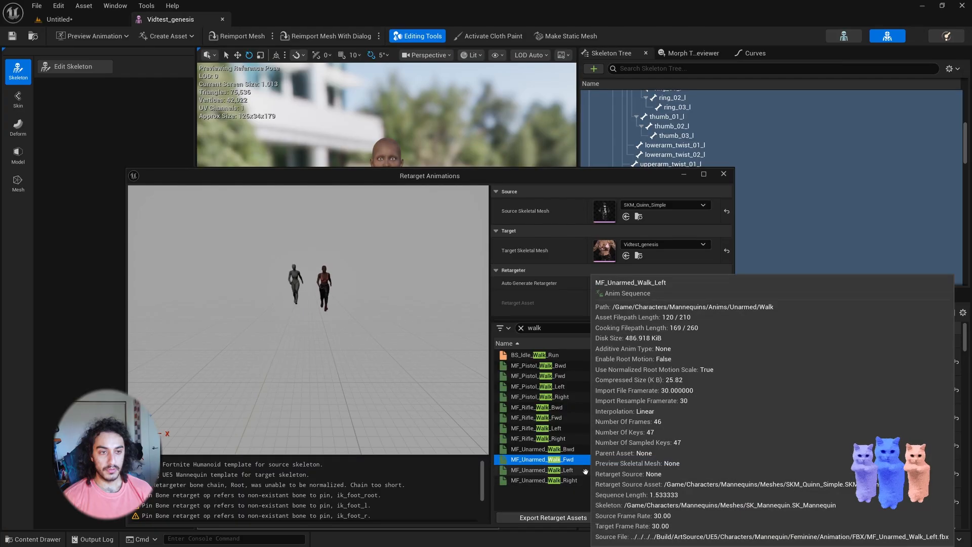
left_click(573, 449)
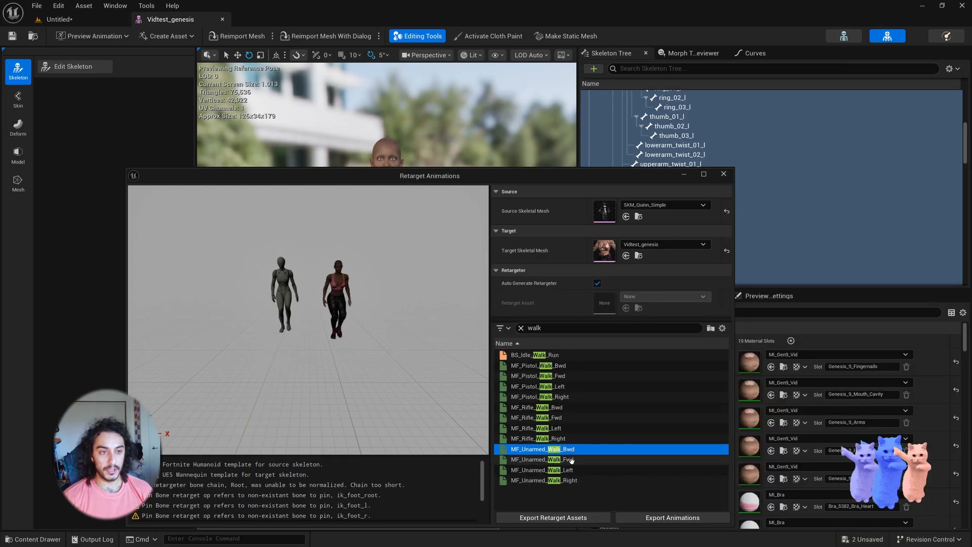
Step: Preview MF_Unarmed_Walk_Fwd on both meshes and export the retargeted animation to the MQFY_Video folder
left_click(571, 460)
left_click_drag(395, 354, 403, 284)
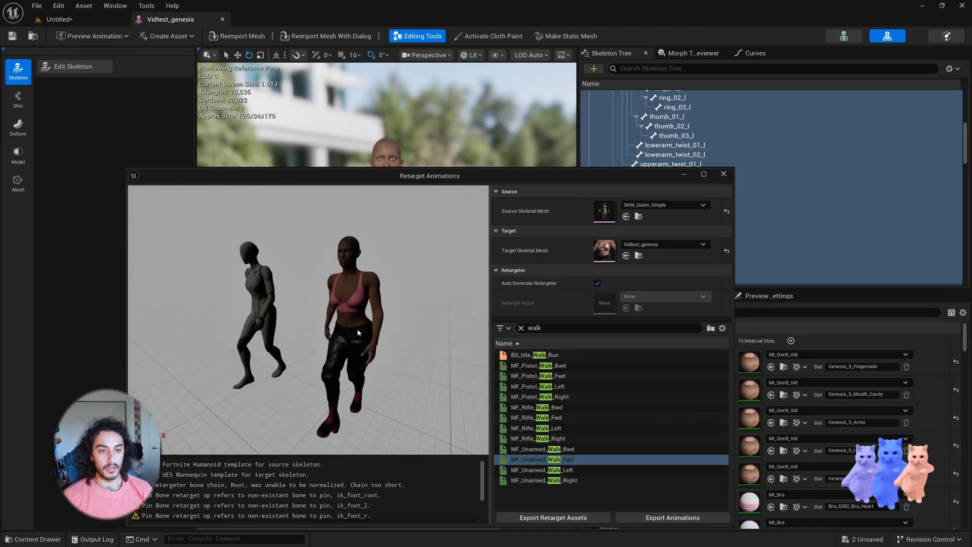
left_click(674, 517)
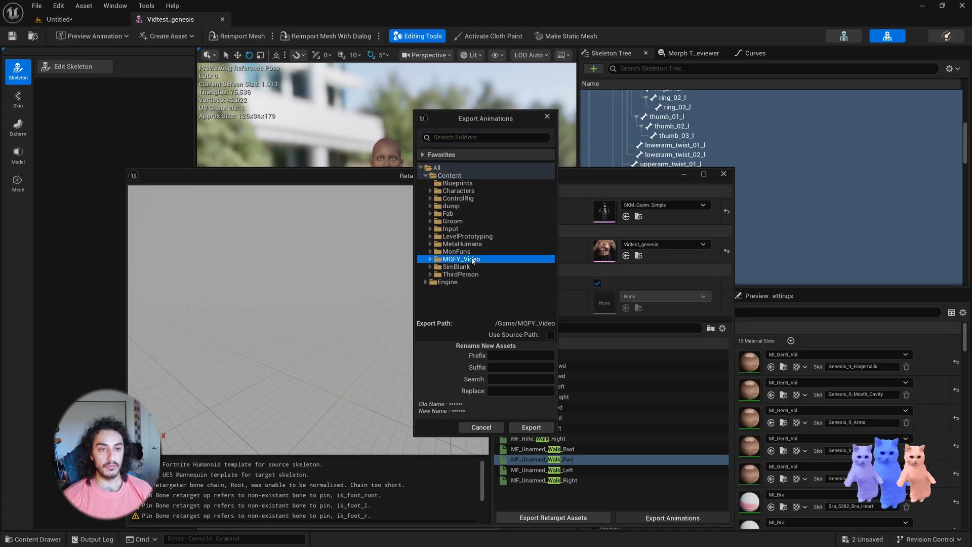
left_click(528, 428)
left_click(567, 323)
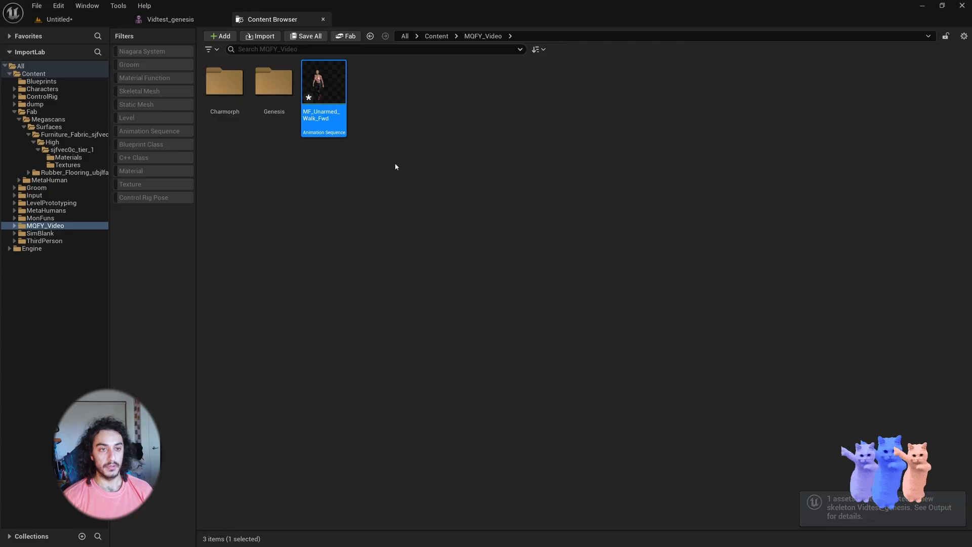
Step: Open the exported MF_Unarmed_Walk_Fwd animation, check the character's walk and locate the asset in the content browser
key("Return")
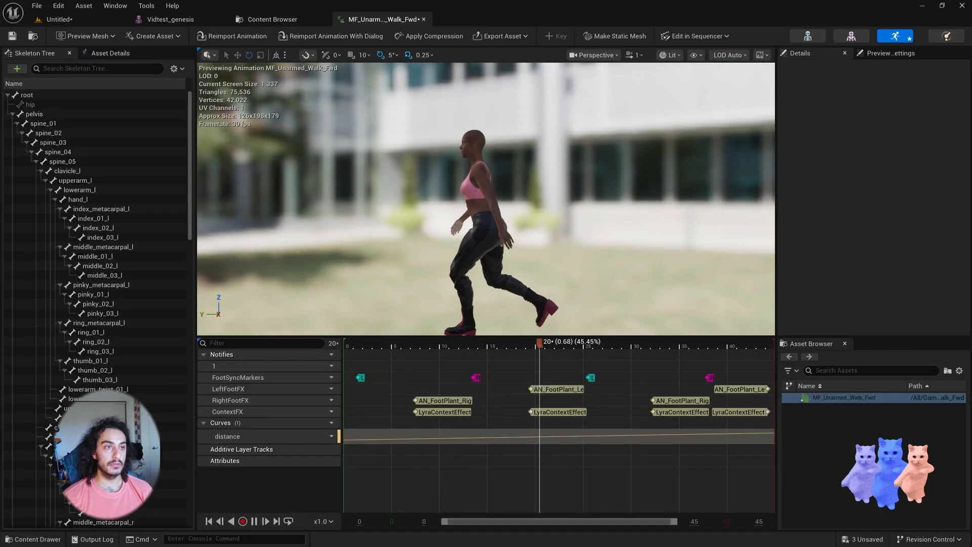
left_click_drag(486, 213, 582, 248, "alt")
left_click(33, 36)
Step: Delete the CR_Mannequin_Body control rig track from Vidtest_genesis in the level's sequence
left_click(60, 20)
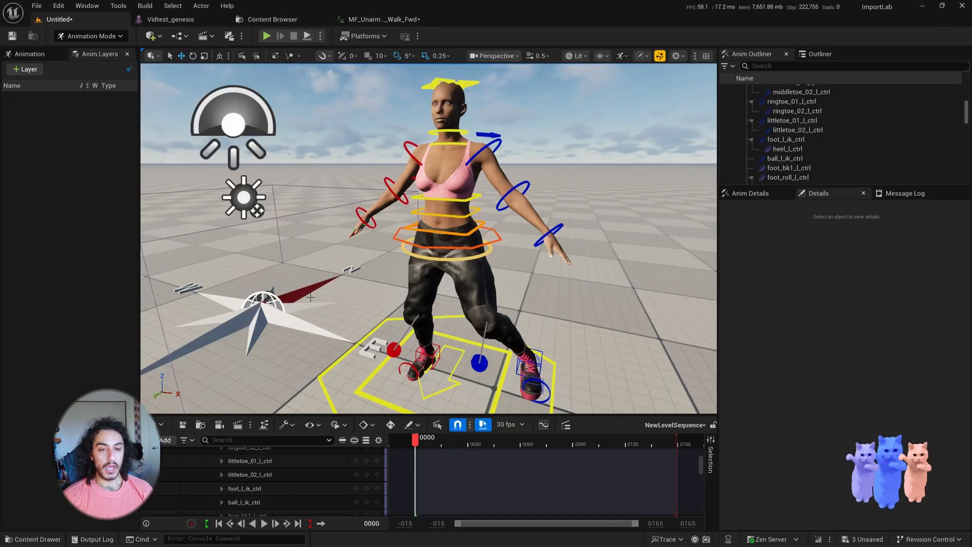
scroll(292, 462, "up", 10)
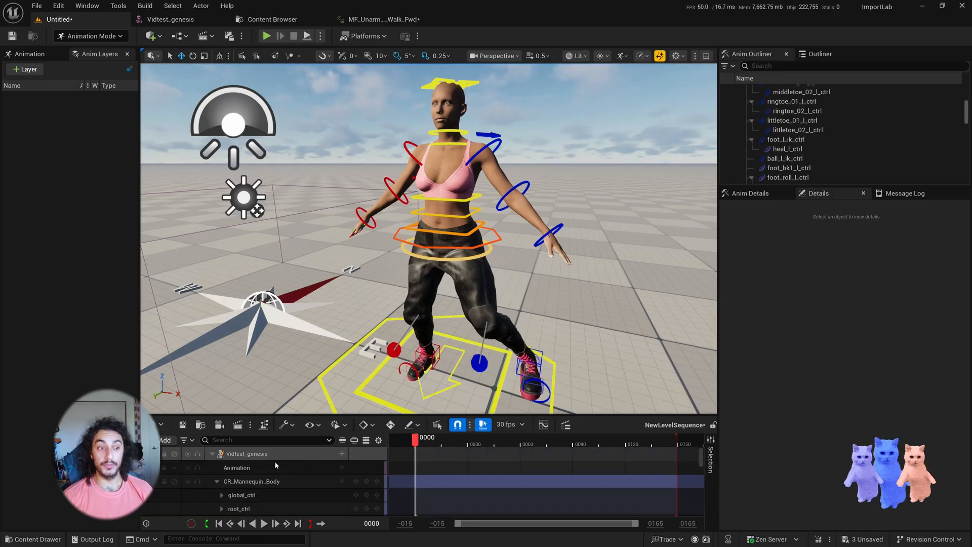
left_click(244, 481)
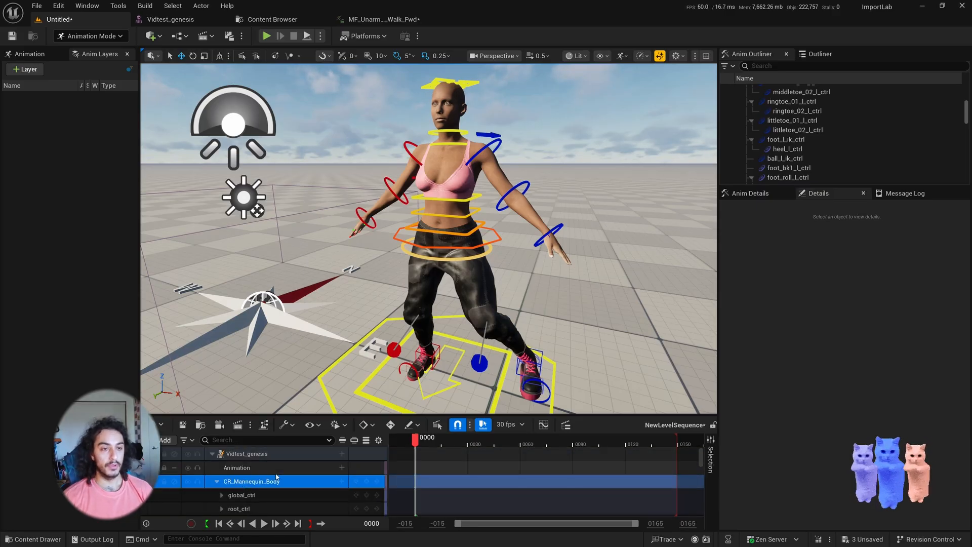
key("Delete")
Step: Add MF_Unarmed_Walk_Fwd to the Vidtest_genesis animation track and end the sequence's playback range at frame 45
left_click(341, 467)
left_click(411, 358)
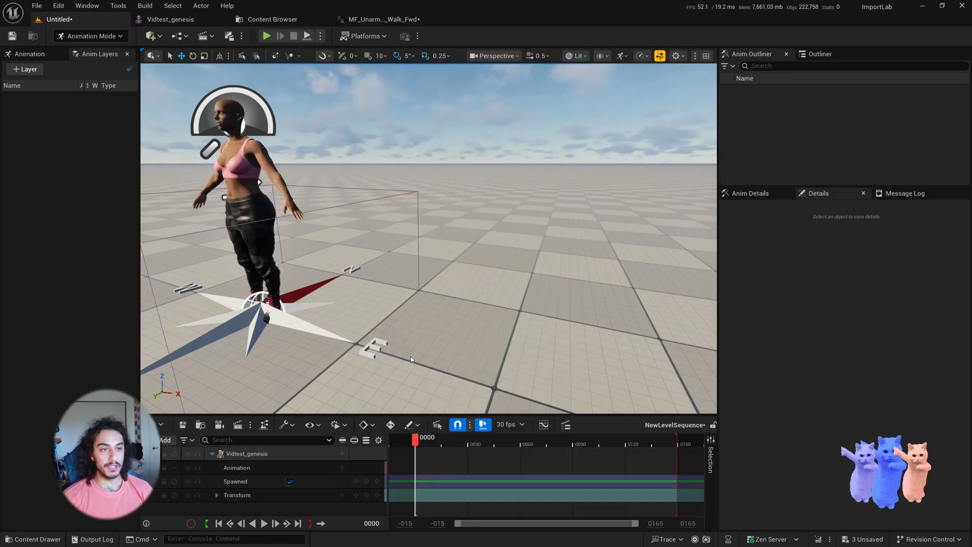
left_click_drag(418, 444, 496, 443)
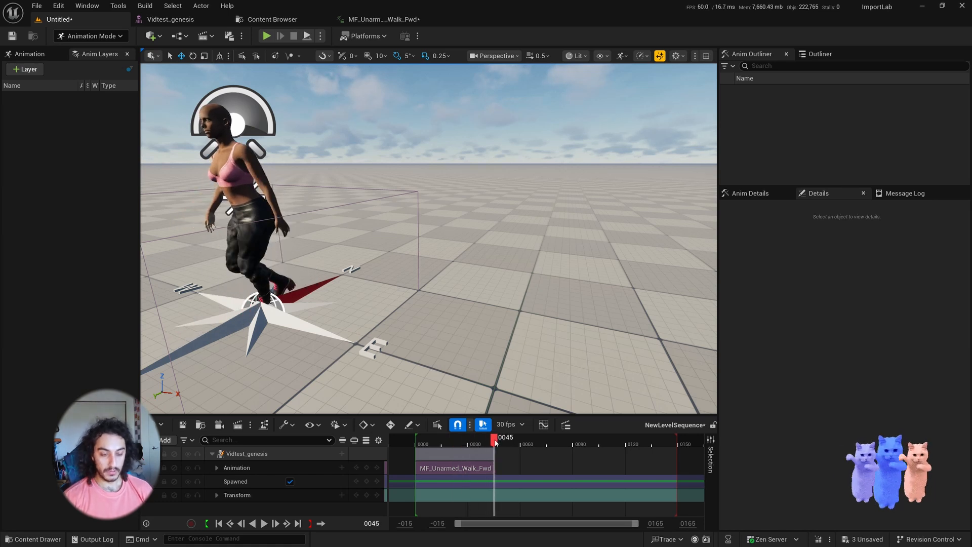
key("f")
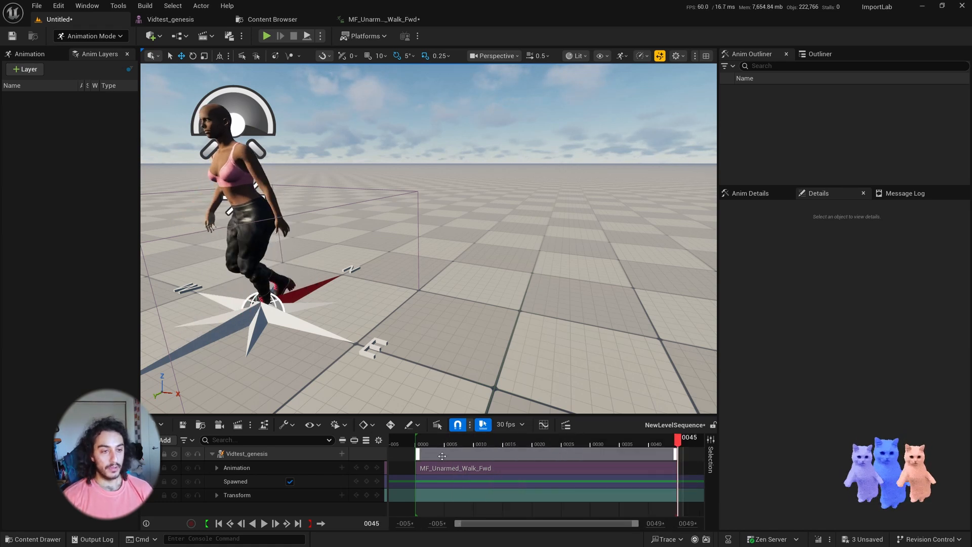
Step: Bake the Vidtest_genesis walk animation to the CR_Mannequin_Body control rig
right_click(318, 456)
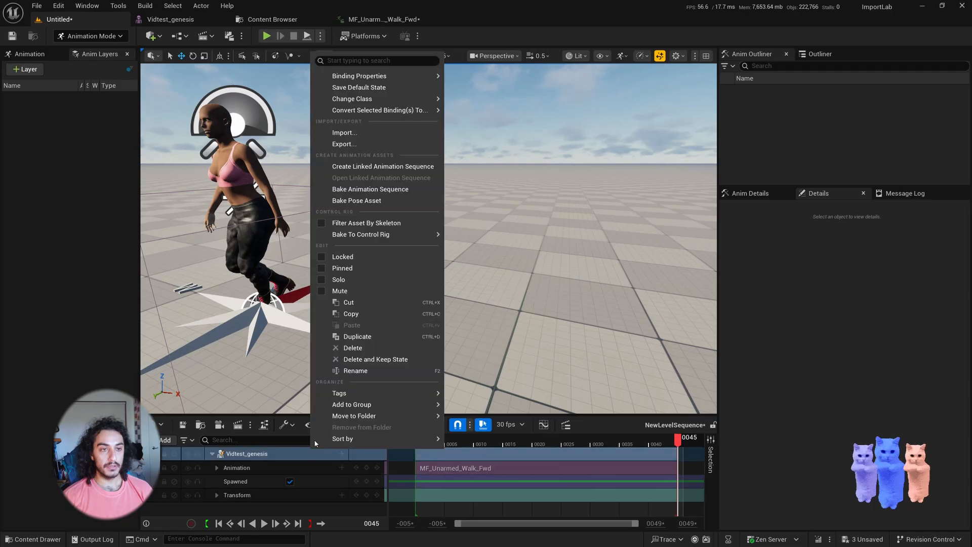
left_click(247, 455)
right_click(247, 455)
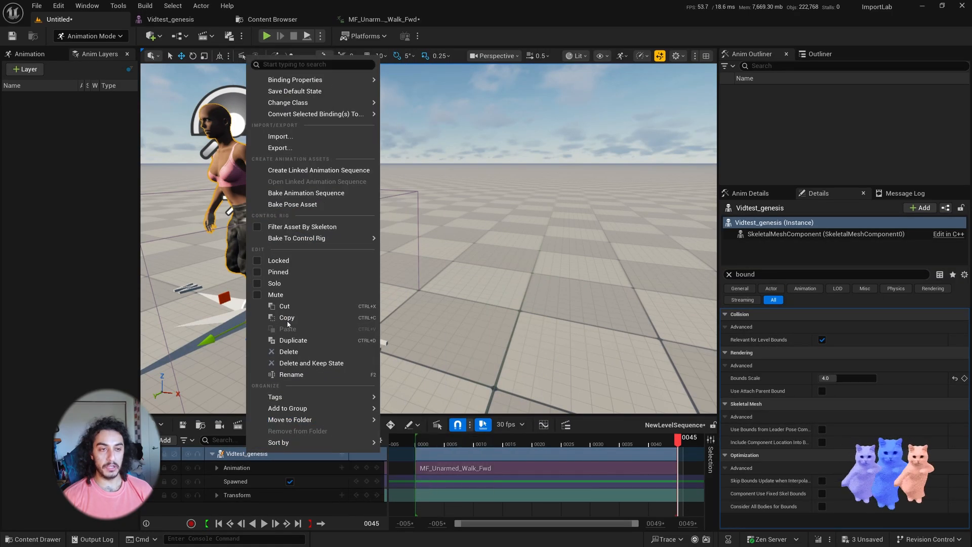
mouse_move(298, 242)
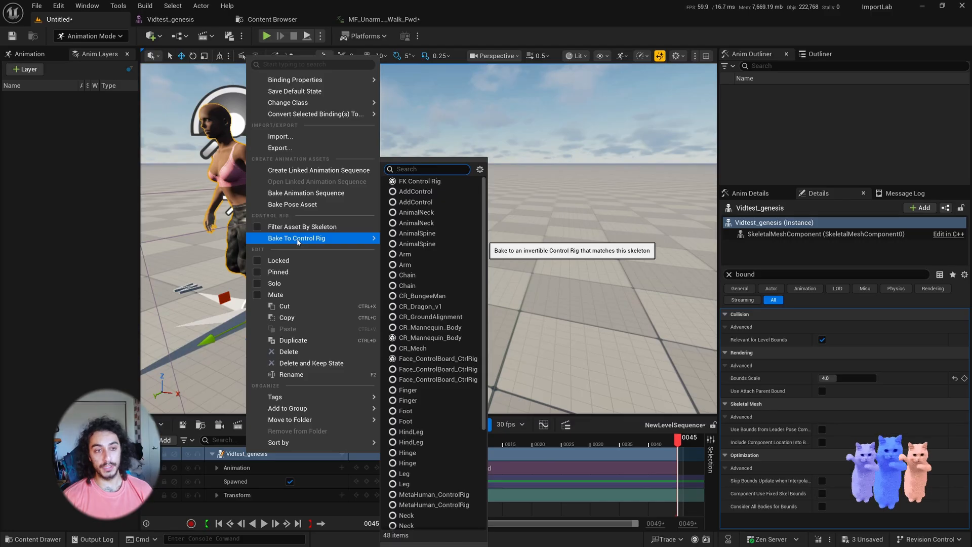
left_click(441, 338)
left_click(535, 380)
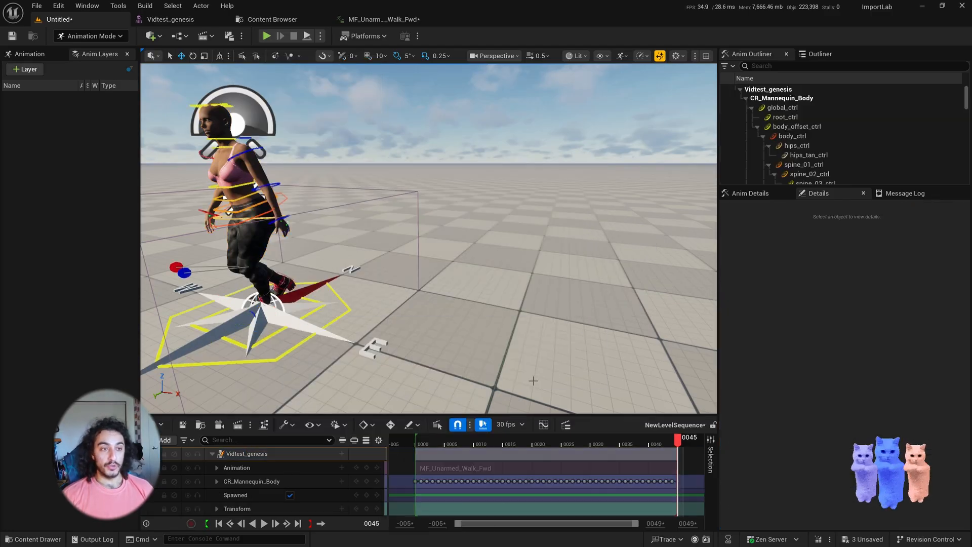
Step: Scrub through the baked walk and try to move the character away from the compass with global_ctrl
left_click_drag(418, 440, 527, 436)
right_click_drag(451, 311, 451, 312)
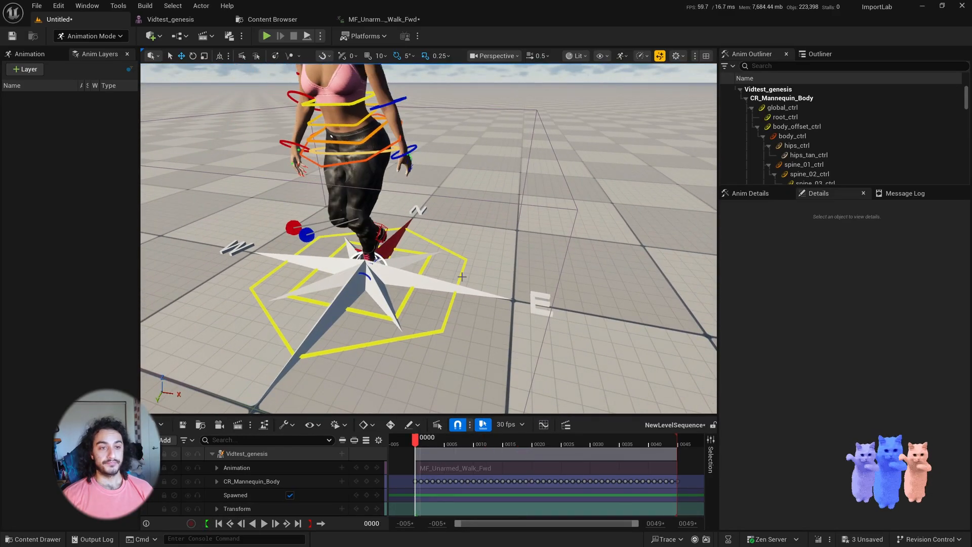
left_click(463, 260)
left_click_drag(394, 249, 658, 294)
key("f")
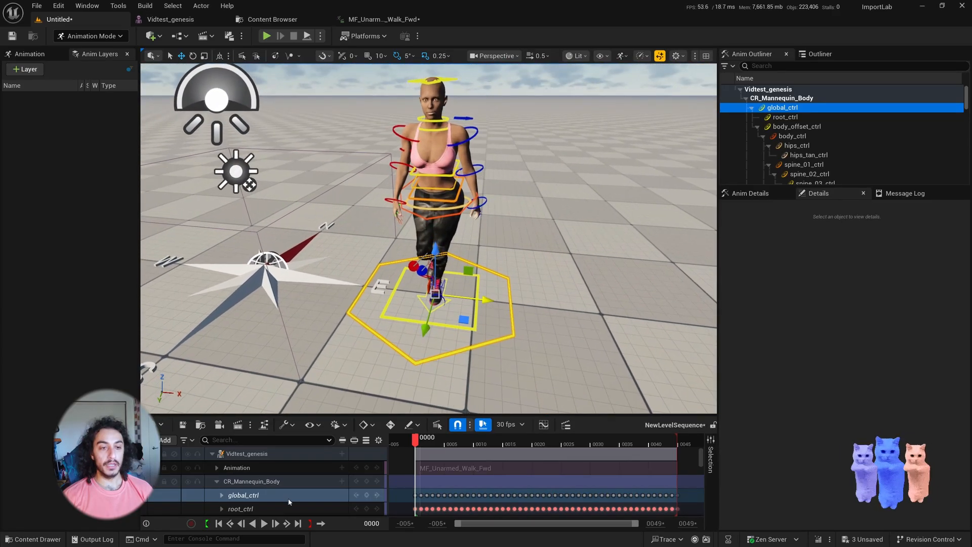
Step: Delete all baked keys on the global_ctrl track and move global_ctrl away from the compass
left_click(222, 495)
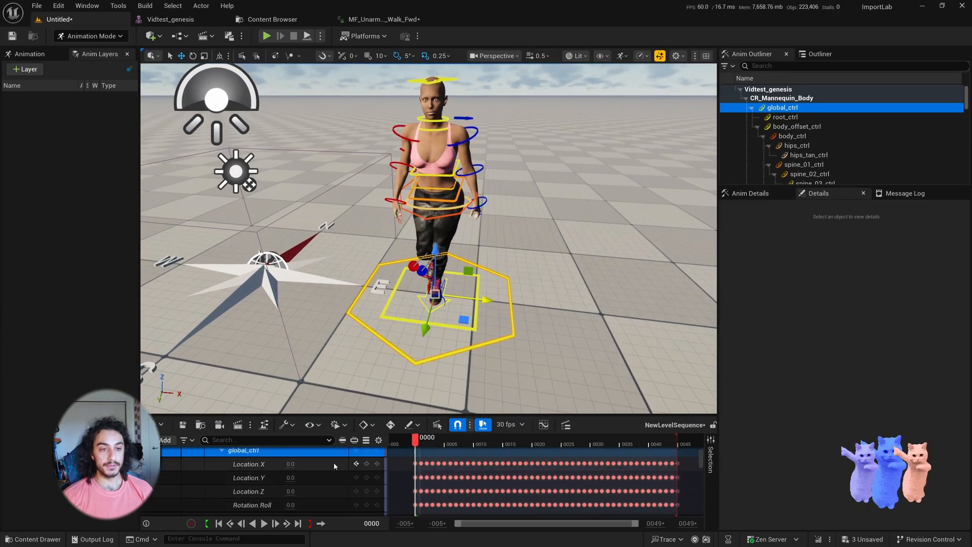
left_click(220, 464)
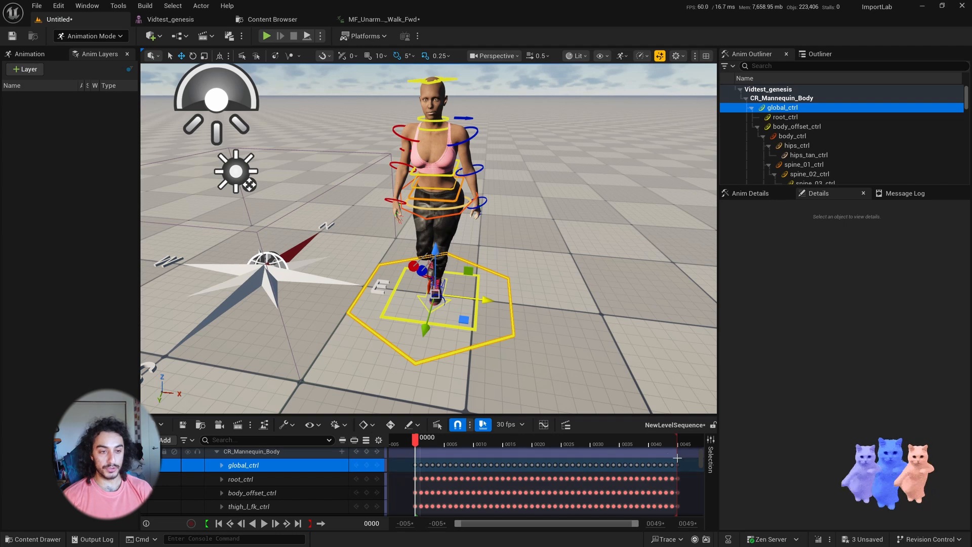
left_click_drag(688, 457, 421, 473)
key("Delete")
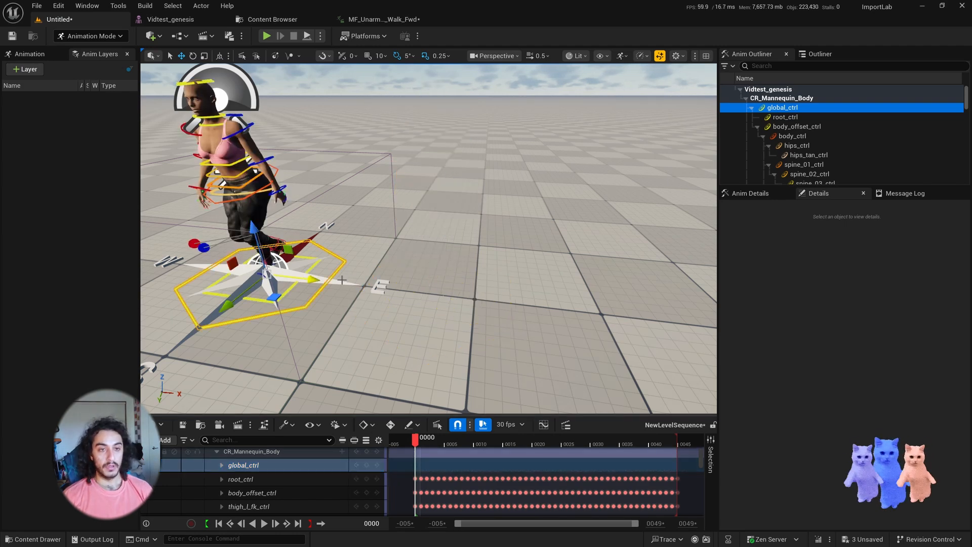
left_click_drag(319, 279, 624, 287)
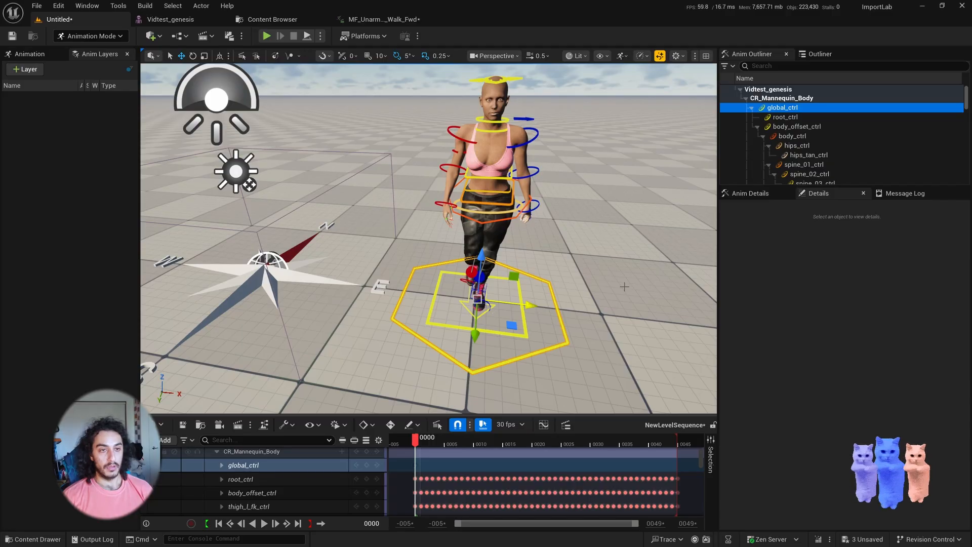
Step: Set the sequence playback to loop and play the walk while viewing the character from the side
key("space")
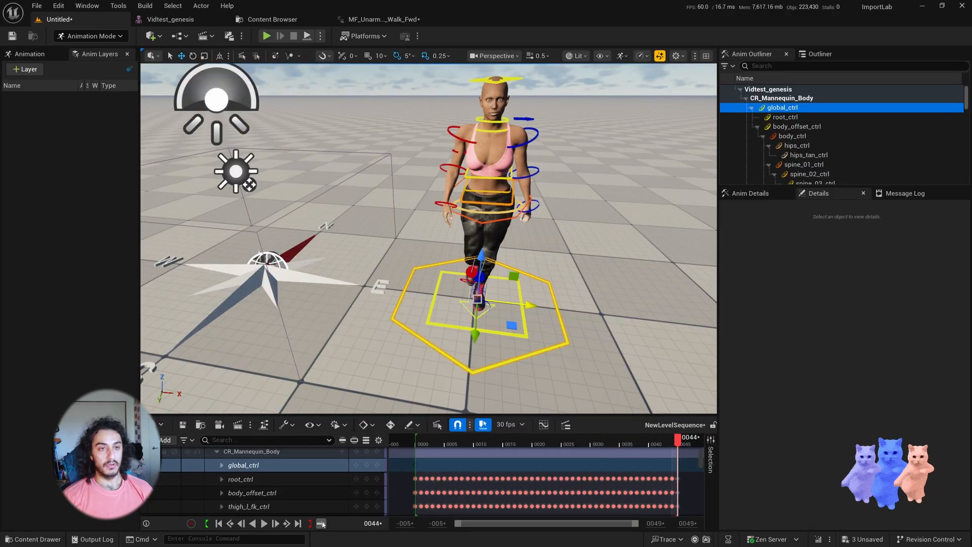
left_click_drag(451, 284, 307, 233, "alt")
key("space")
Step: Turn off Game View (Clean Playback Mode) in the sequence's playback options
left_click(264, 424)
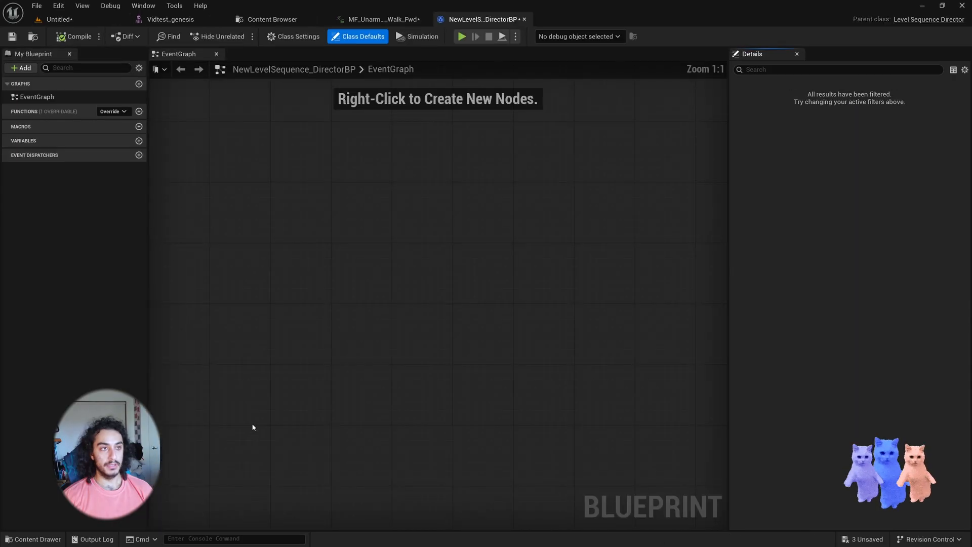
left_click(66, 19)
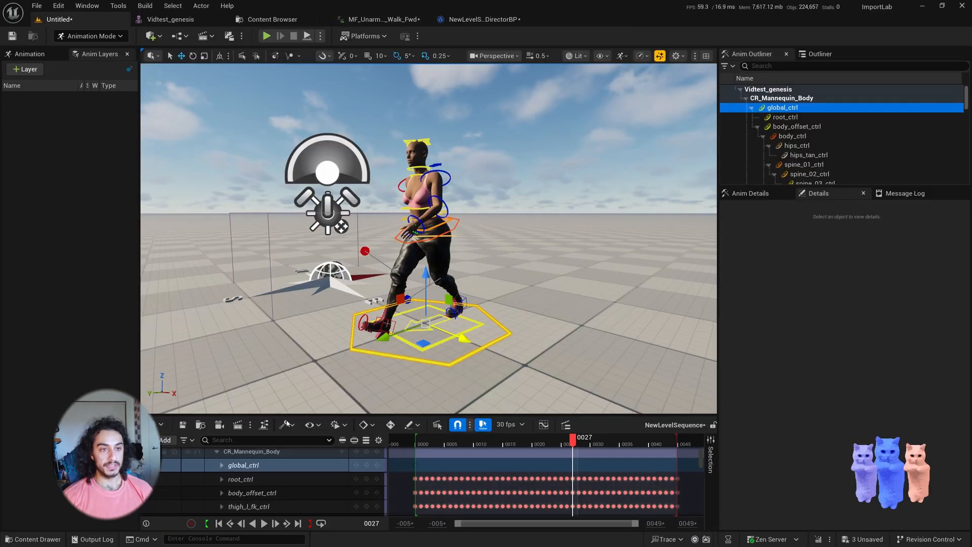
left_click(342, 428)
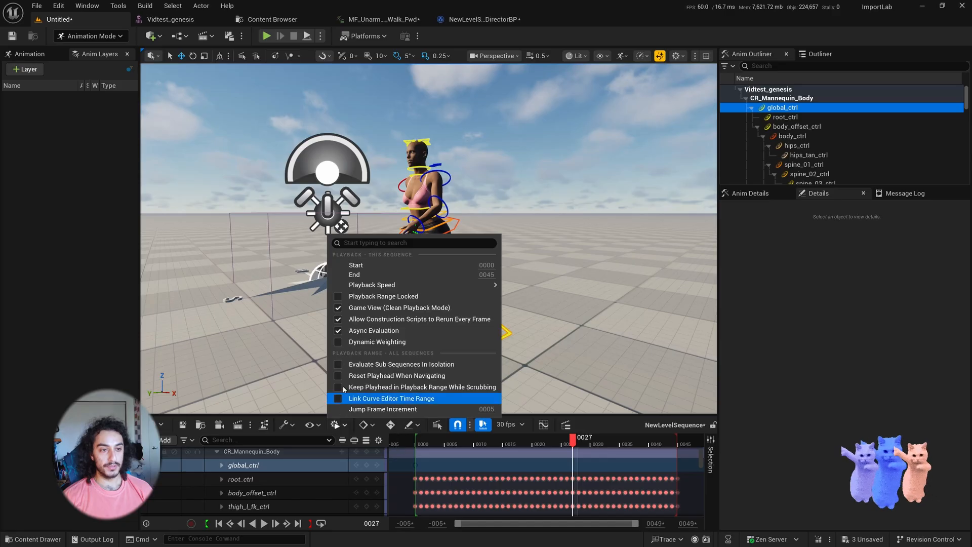
left_click(338, 307)
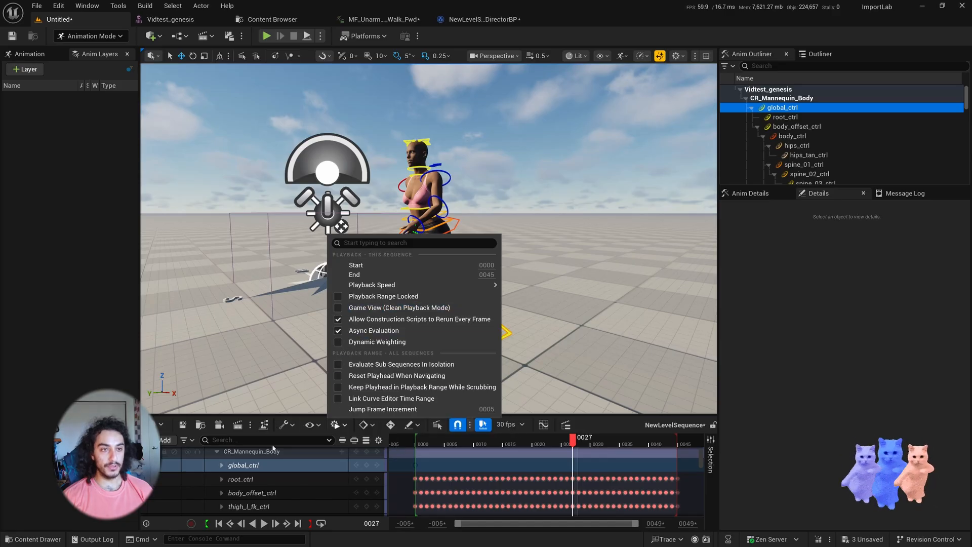
Step: Play and scrub the walk with the rig controls shown, and save the level sequence
left_click(264, 523)
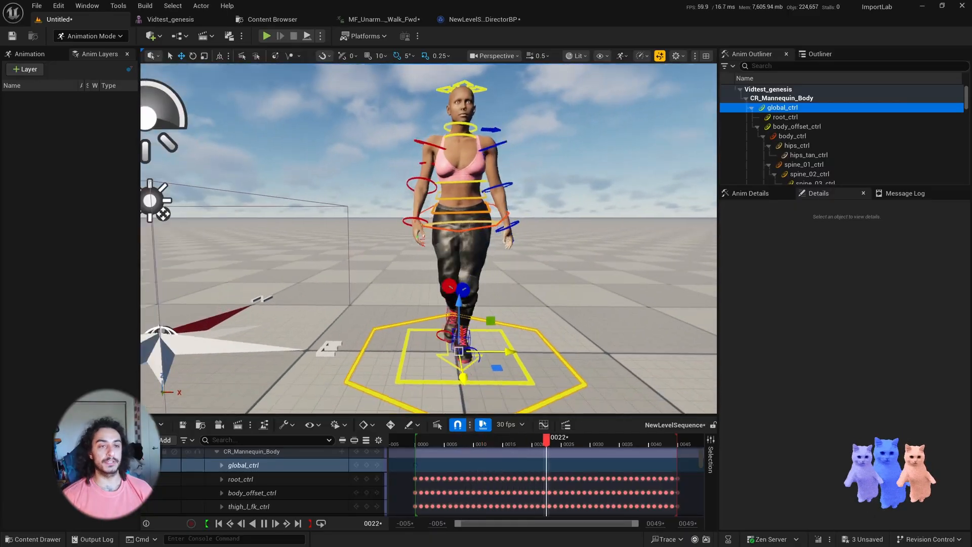
right_click_drag(391, 331, 352, 340)
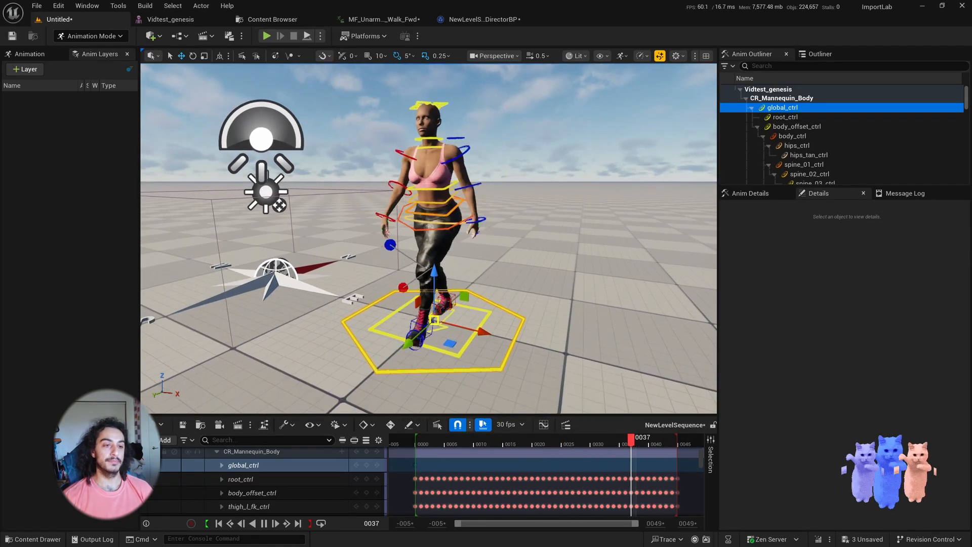
left_click(183, 425)
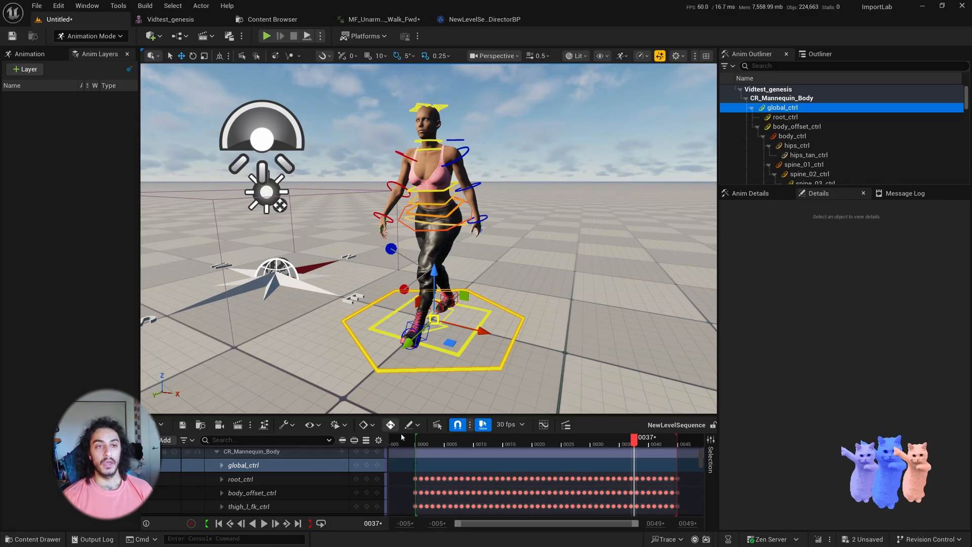
left_click_drag(434, 444, 575, 449)
mouse_move(468, 258)
right_mouse_down()
mouse_move(448, 195)
mouse_move(469, 258)
mouse_move(458, 256)
right_mouse_up()
key("super+Tab")
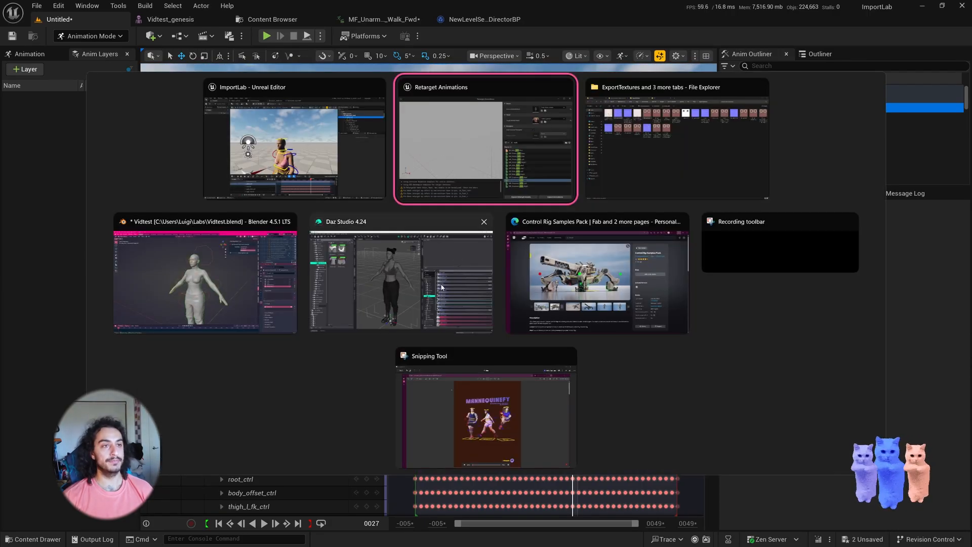
left_click(677, 139)
key("alt+Tab")
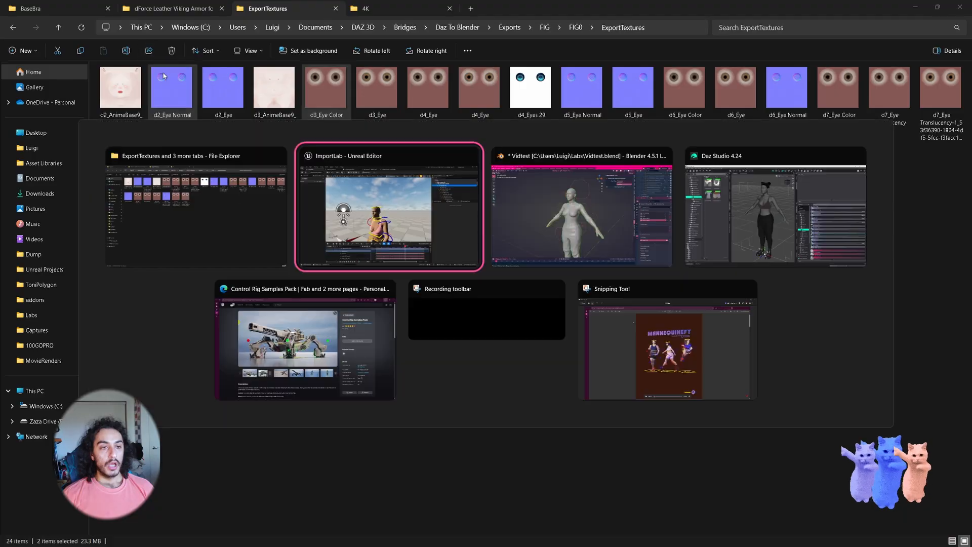
right_click_drag(379, 314, 383, 319)
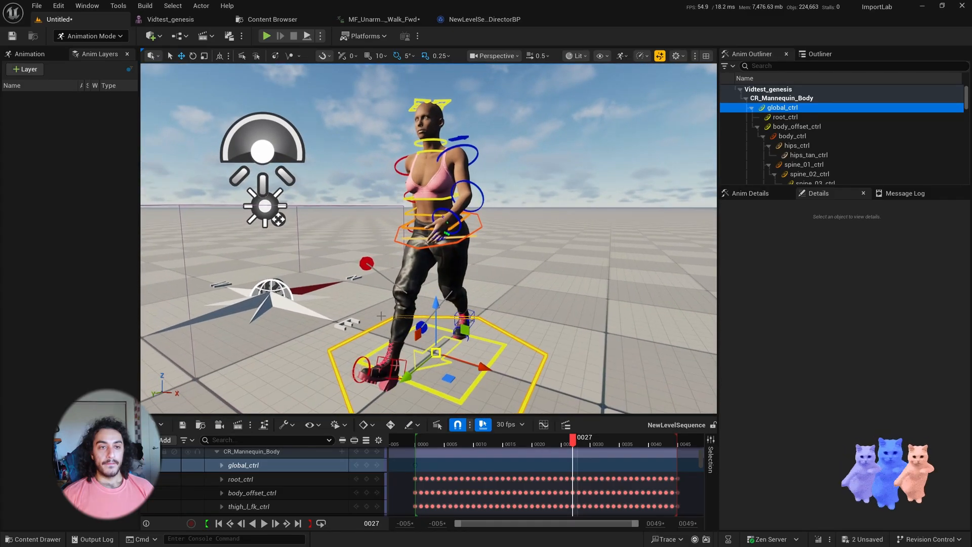
Step: Switch to Blender and save the Vidtest.blend file
key("alt+Tab")
key("alt+Tab")
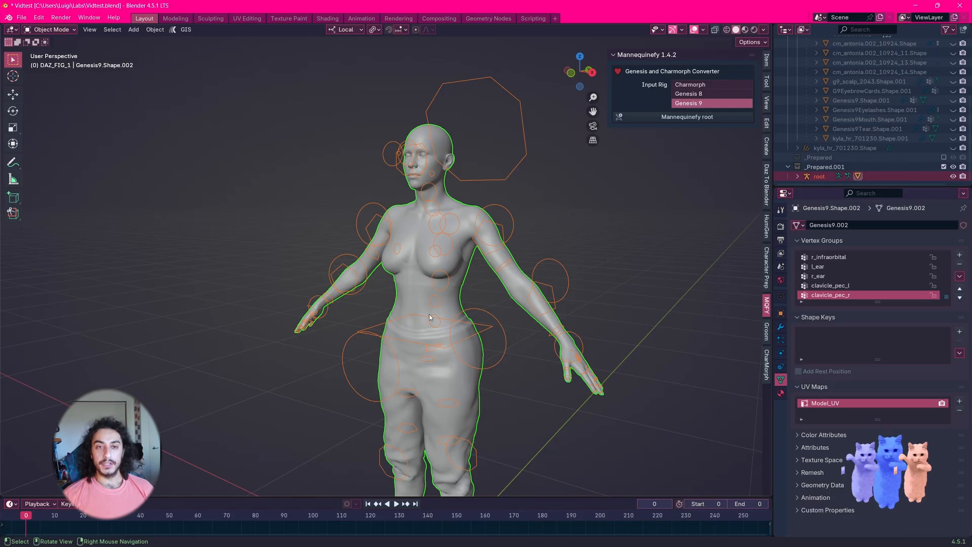
key("ctrl+s")
middle_click_drag(536, 203, 530, 207)
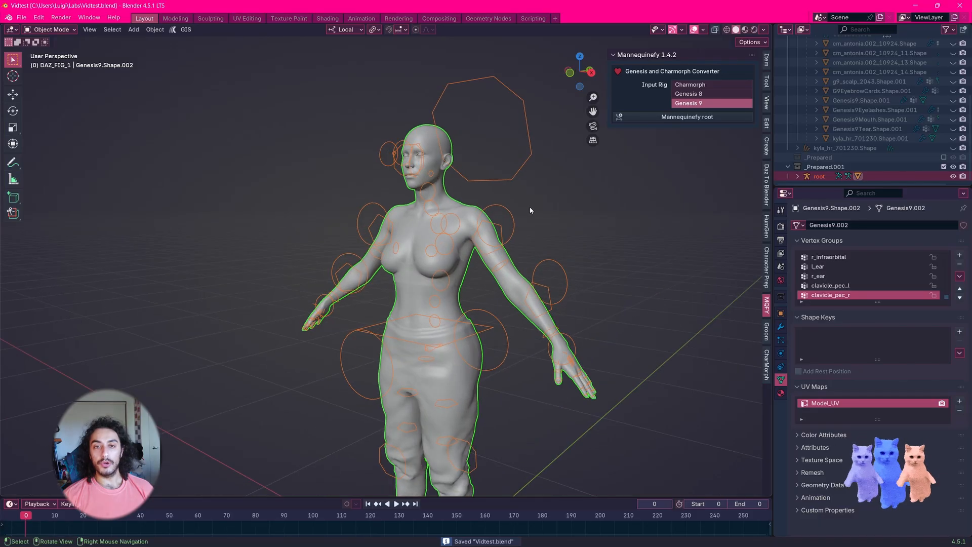
Step: Unhide the kyla_hr_701230.Shape hair curves and select them
left_click(953, 148)
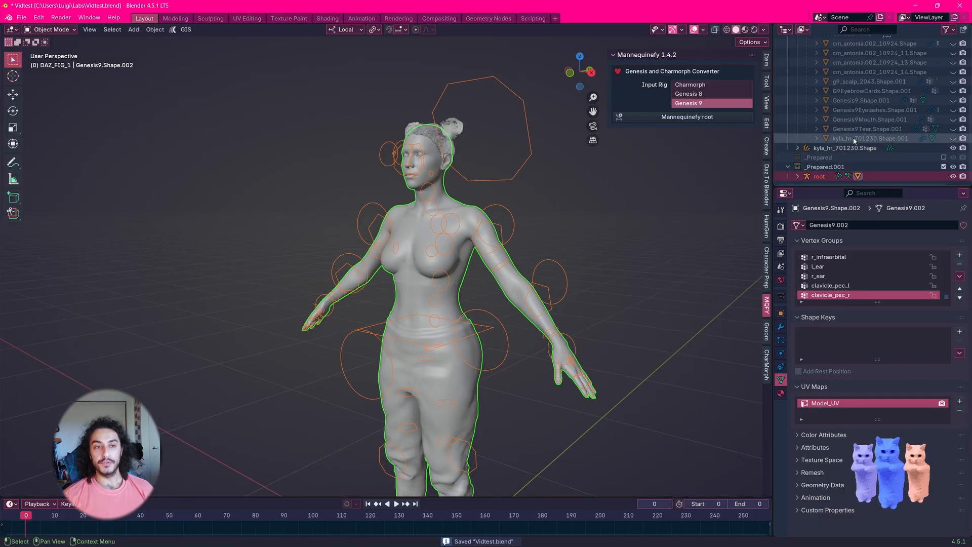
left_click(891, 148)
scroll(432, 129, "down", 3)
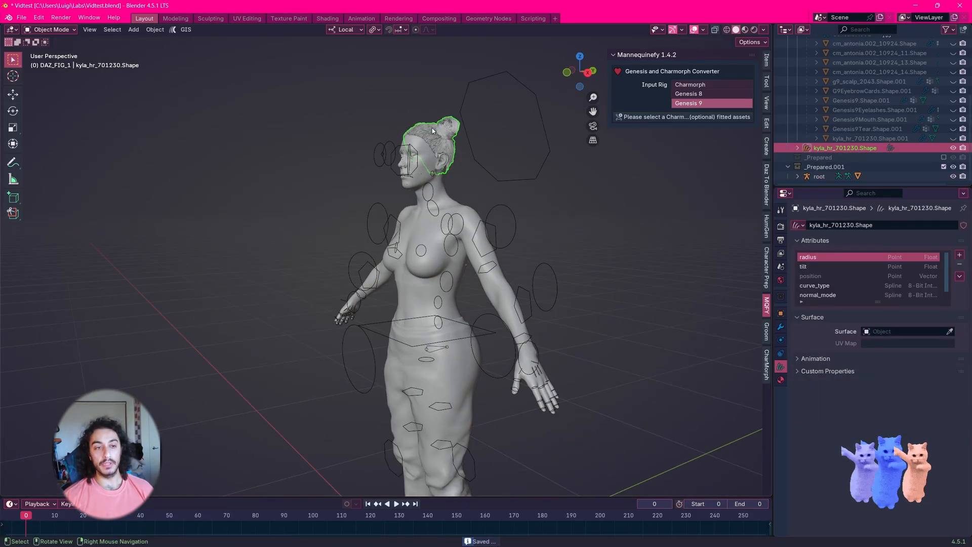
Step: Examine the selected hair curves around the hairline and buns from several angles
scroll(432, 132, "down", 2)
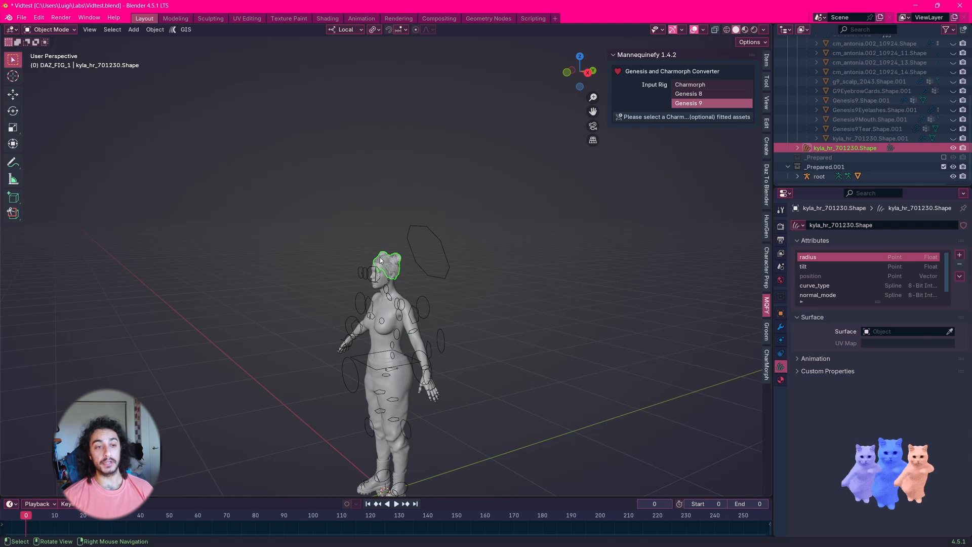
scroll(381, 260, "up", 10)
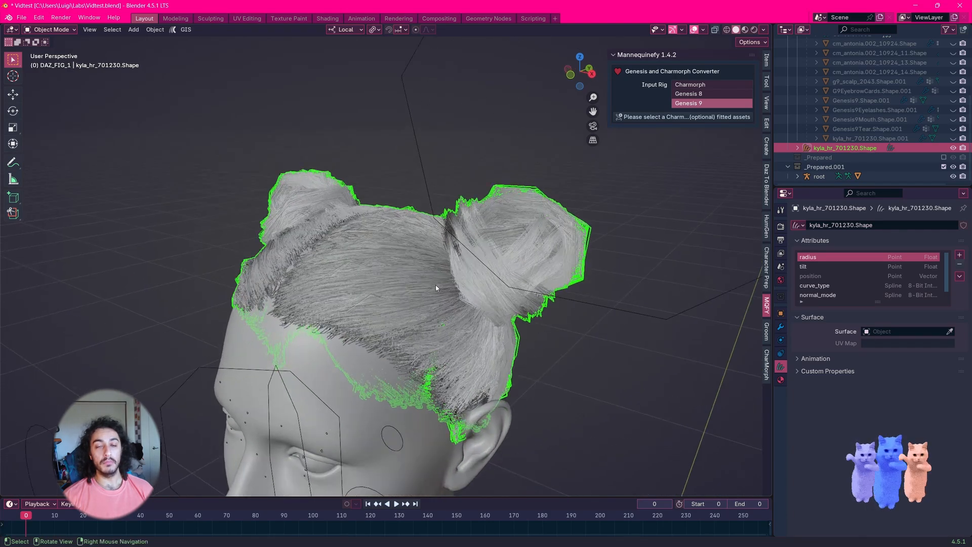
scroll(415, 270, "up", 2)
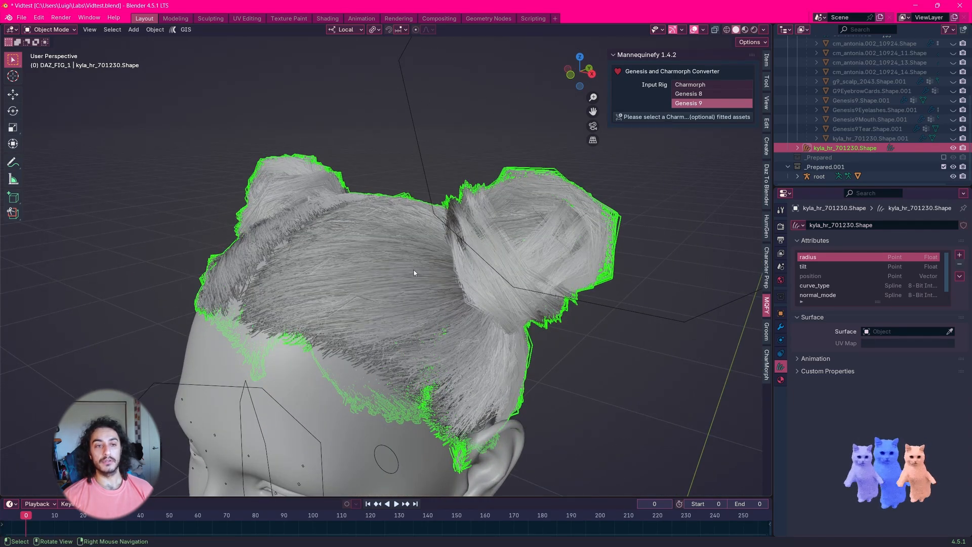
middle_click_drag(414, 269, 401, 265)
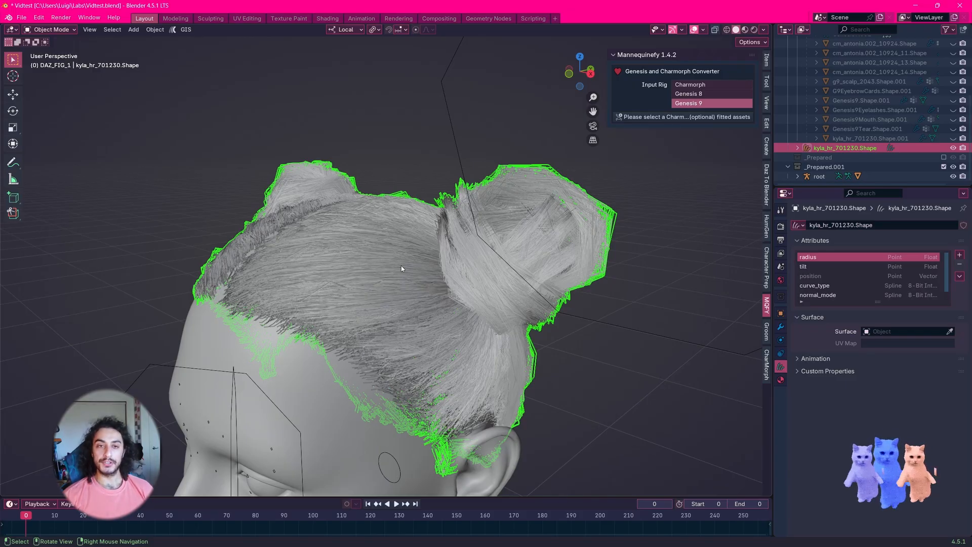
middle_click_drag(401, 268, 367, 267)
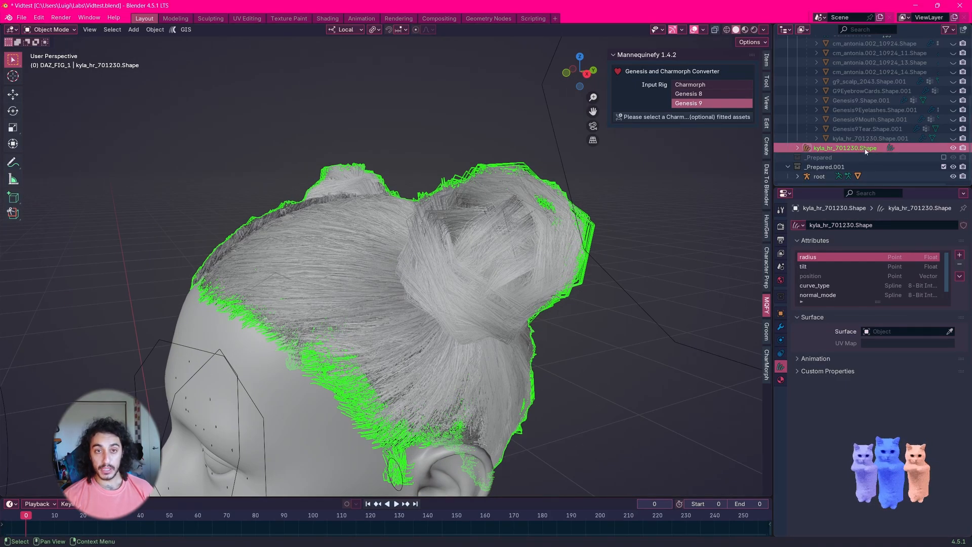
scroll(868, 152, "up", 2)
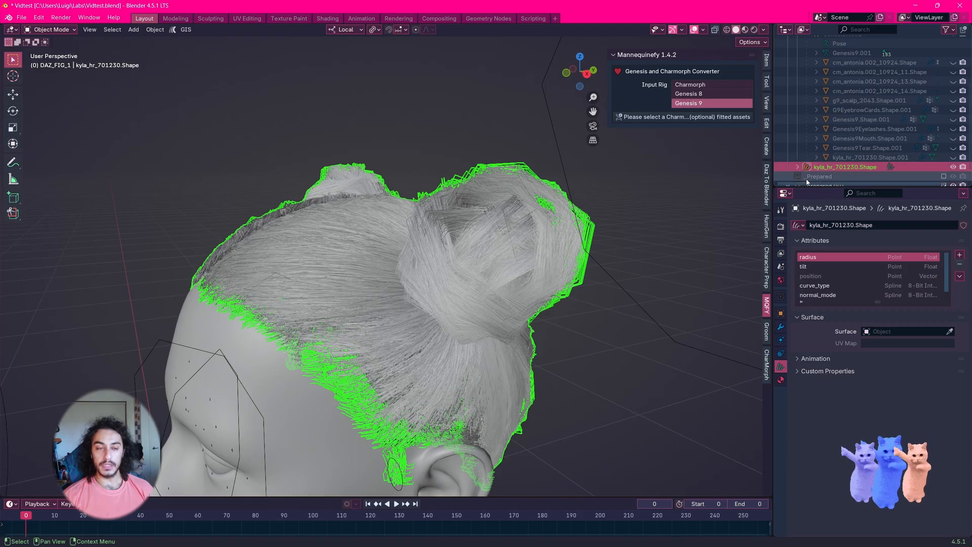
mouse_move(410, 253)
middle_mouse_down()
mouse_move(380, 248)
mouse_move(392, 251)
middle_mouse_up()
scroll(388, 245, "down", 2)
scroll(391, 251, "up", 1)
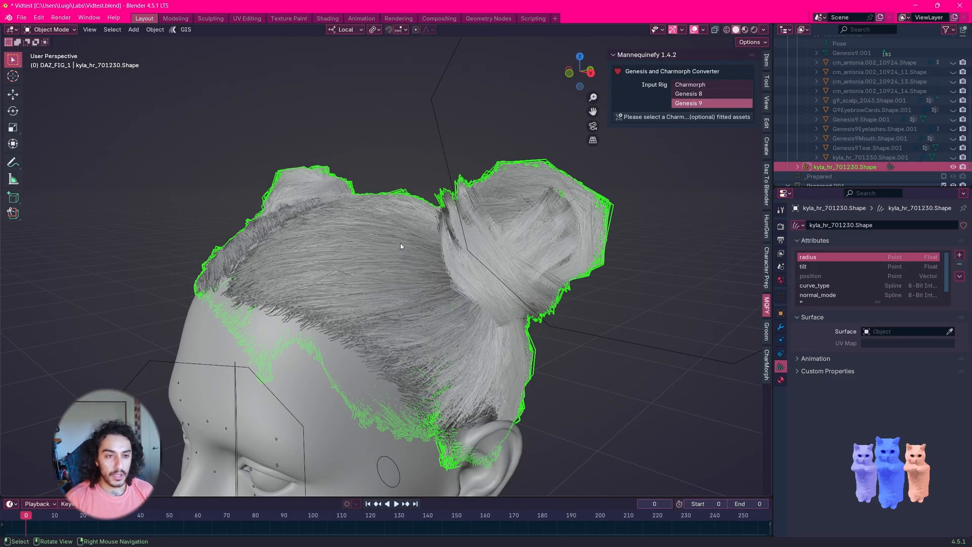
key("F3")
type("con")
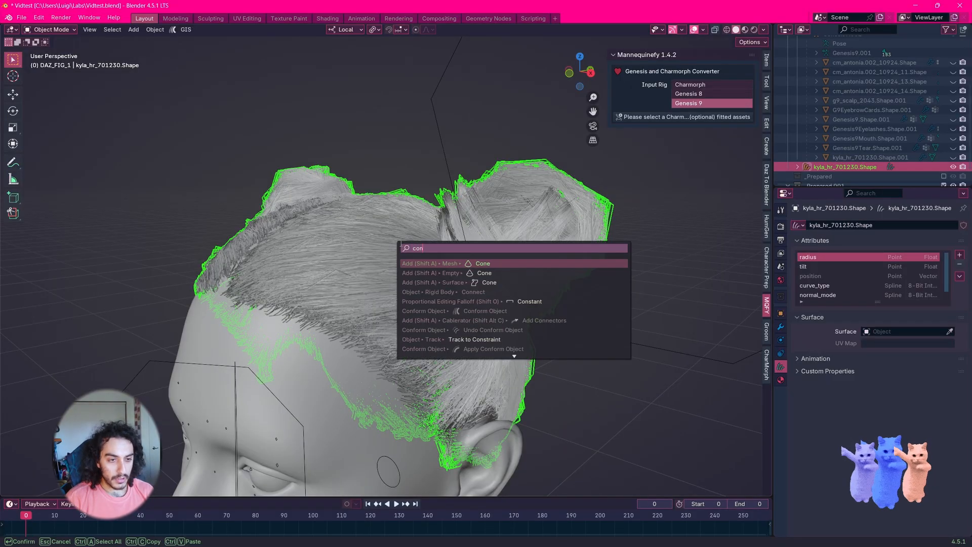
key("Escape")
scroll(400, 247, "up", 2)
key("super")
key("super")
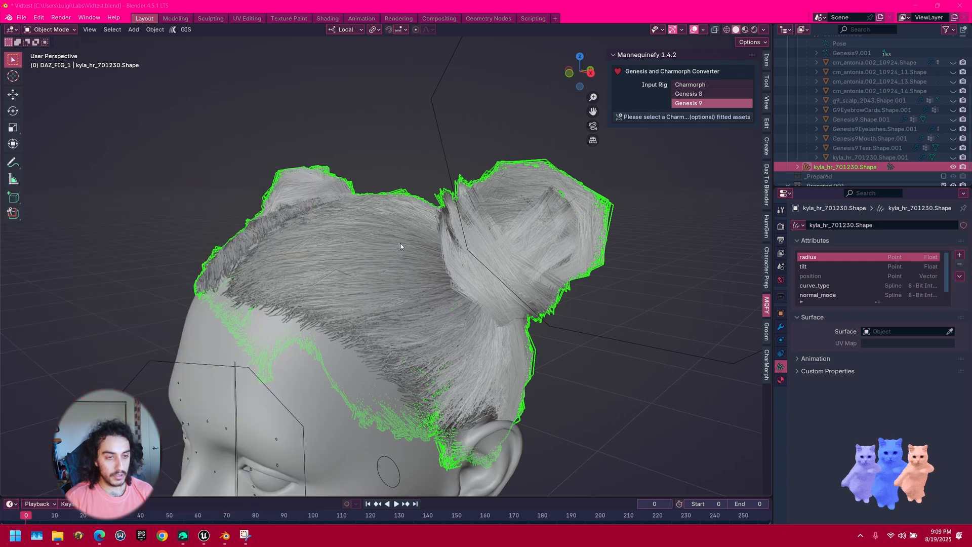
key("super")
key("super")
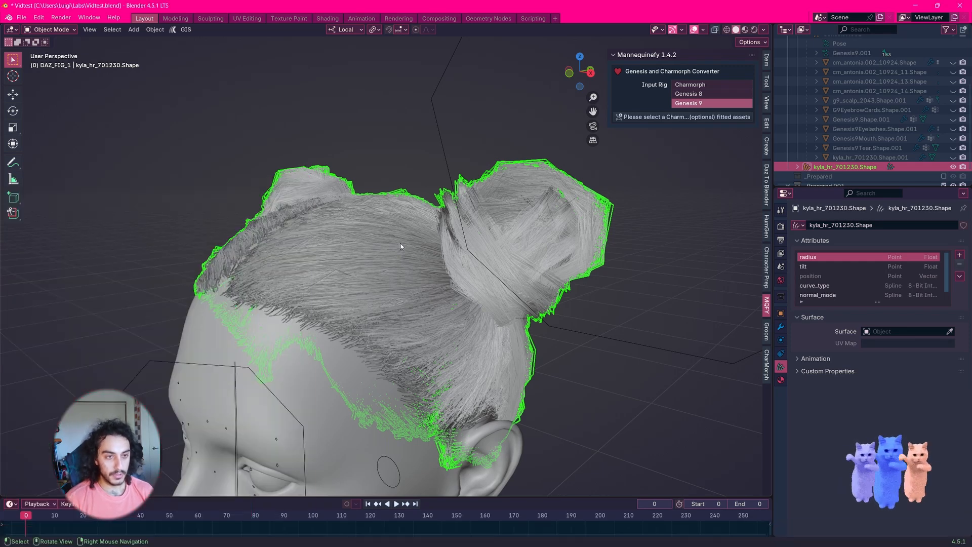
key("F3")
key("Down")
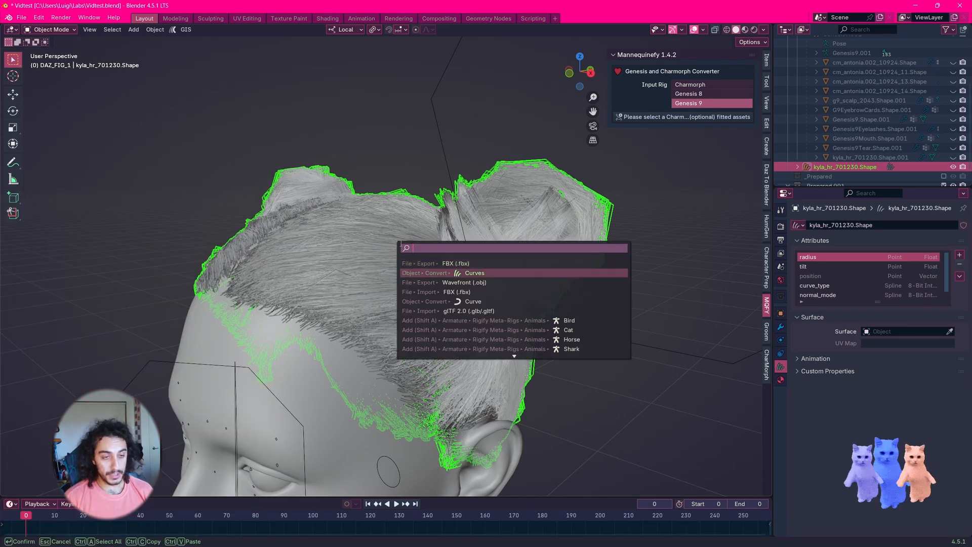
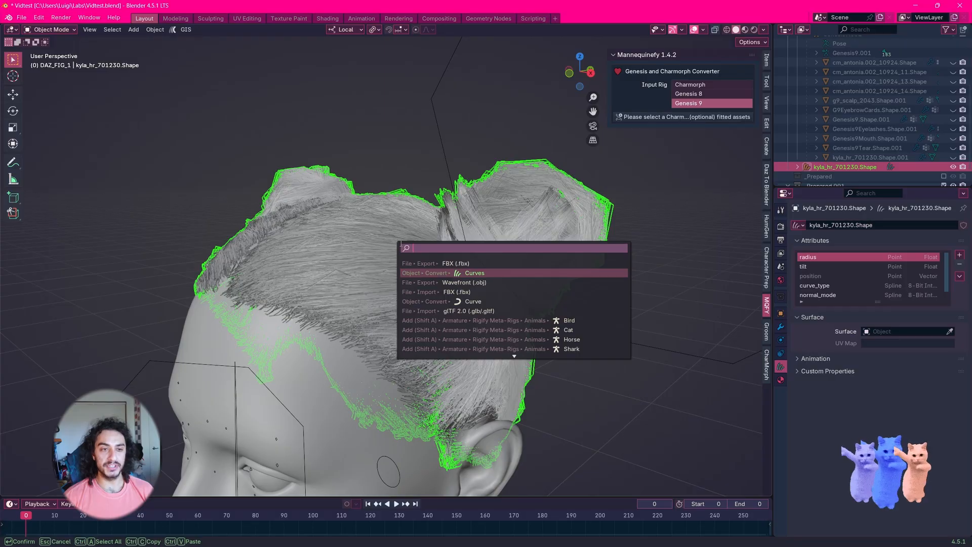
key("Escape")
Step: Enlarge the outliner and select the kyla_hr_701230.Shape hair curves together with the Genesis9.Shape.002 body mesh, keeping the body active
middle_click_drag(402, 250, 607, 238)
scroll(911, 162, "down", 2)
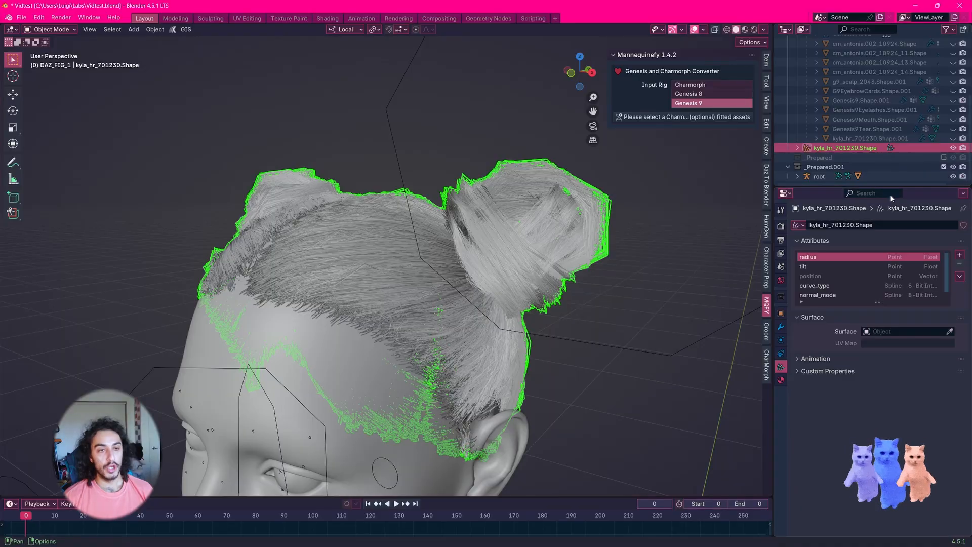
left_click_drag(890, 194, 890, 264)
mouse_move(486, 218)
middle_mouse_down()
mouse_move(560, 203)
mouse_move(464, 232)
mouse_move(484, 236)
middle_mouse_up()
left_click(543, 137)
left_click(528, 196)
left_click(247, 299, "shift")
scroll(349, 286, "up", 3)
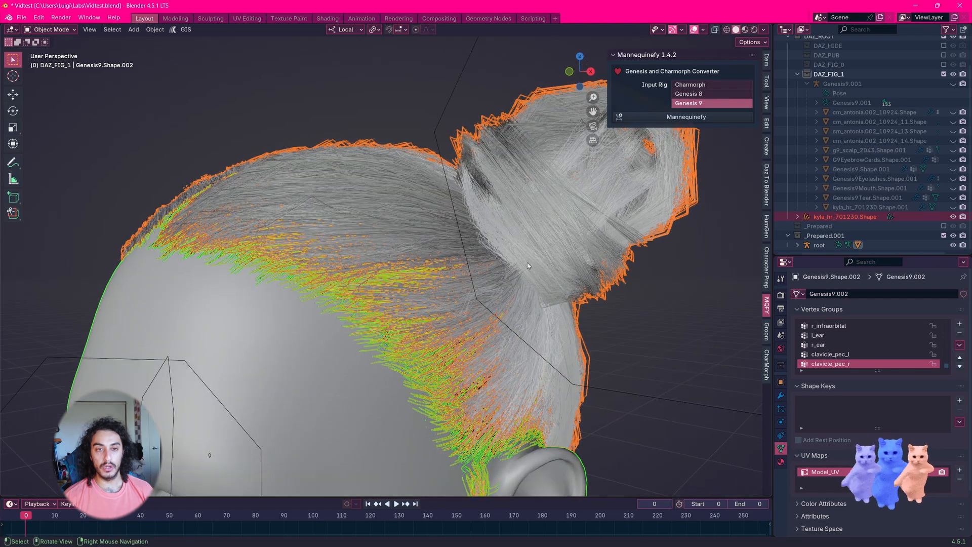
Step: Parent the hair curves to the Genesis9.Shape.002 body mesh using Object (Attach Curves to Surface)
left_click(797, 245)
scroll(798, 238, "down", 2)
middle_click_drag(537, 303, 551, 267)
key("ctrl+p")
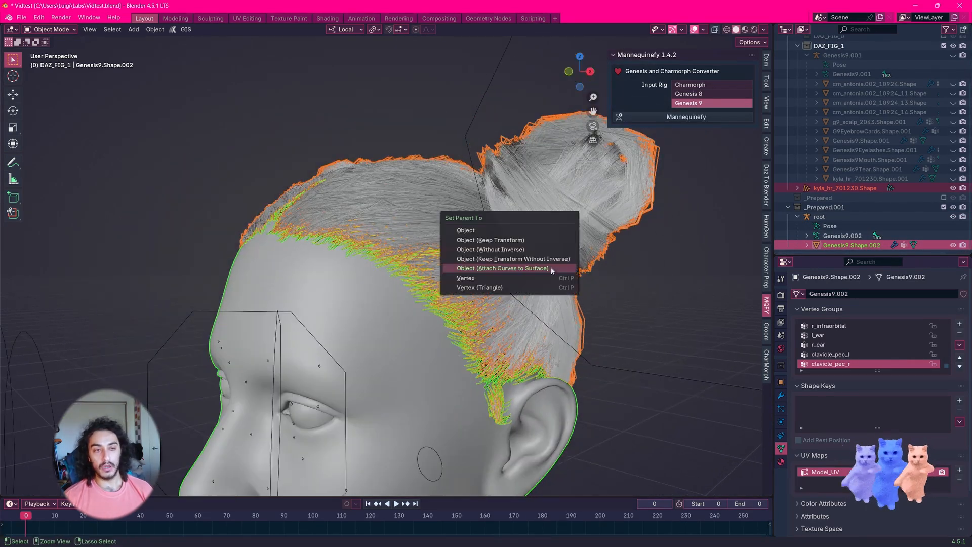
left_click(516, 269)
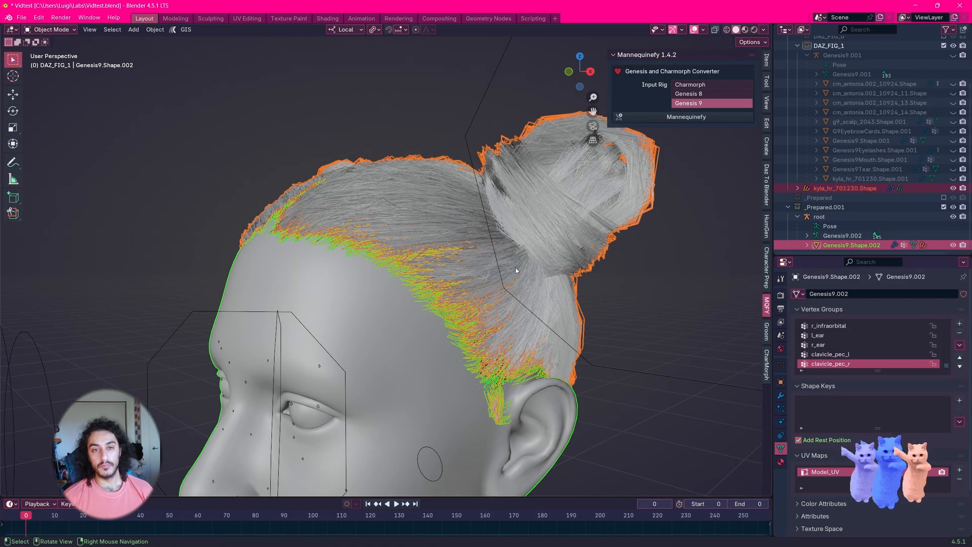
Step: Select only the kyla_hr_701230.Shape hair curves and show the Groom Exporter settings
left_click(844, 188)
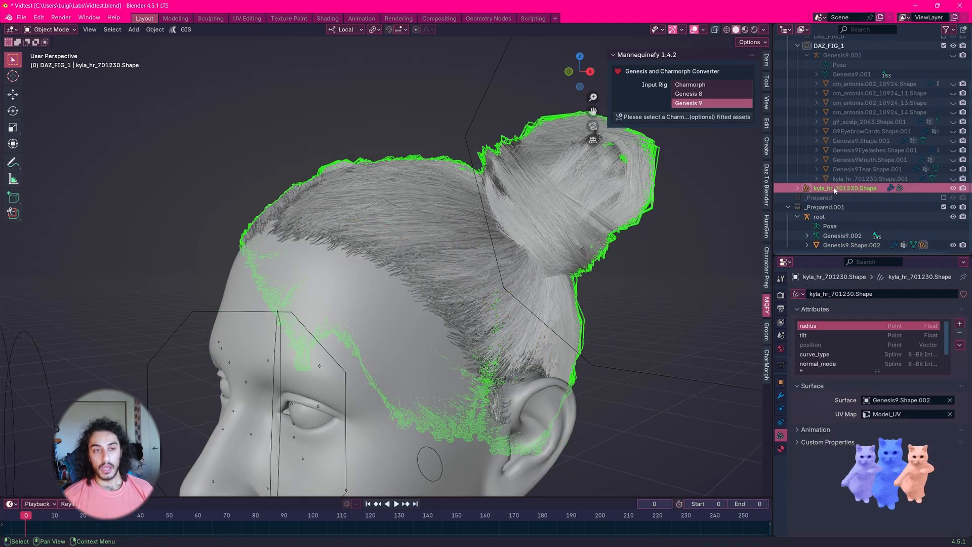
middle_click_drag(503, 96, 570, 196)
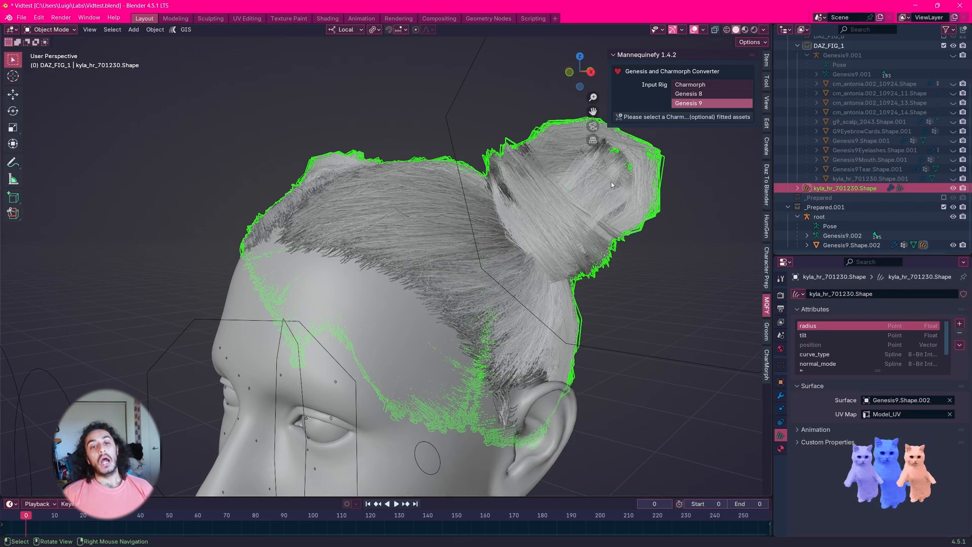
left_click(765, 334)
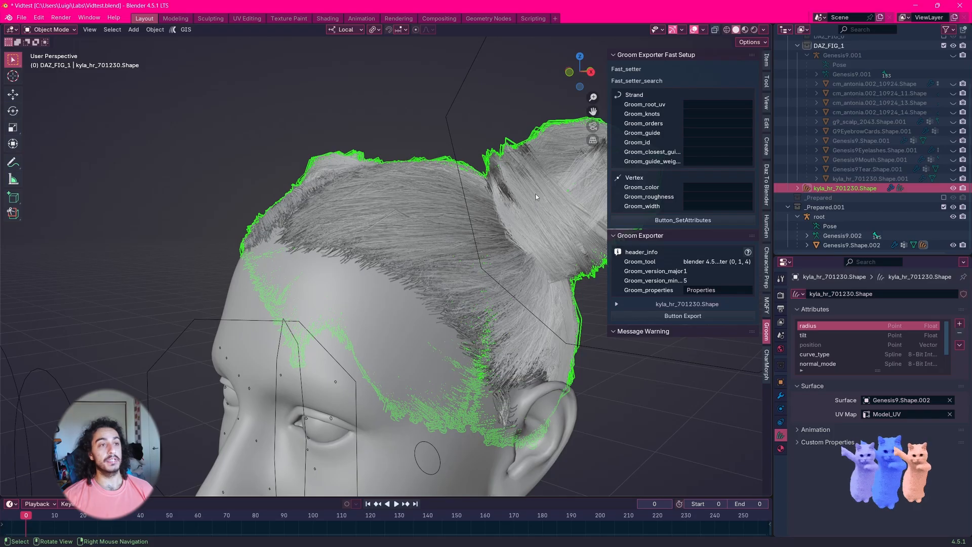
Step: Open the Groom Exporter page linked in the Mannequinefy Guide in the browser, look it over and return to Blender
key("alt+Tab")
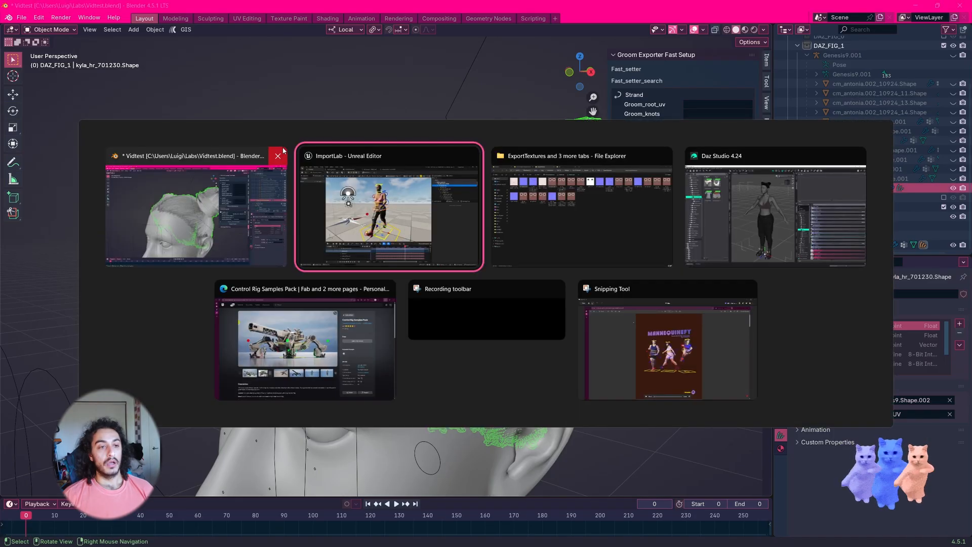
key("alt+Tab")
key("alt+Tab")
key("alt+Tab")
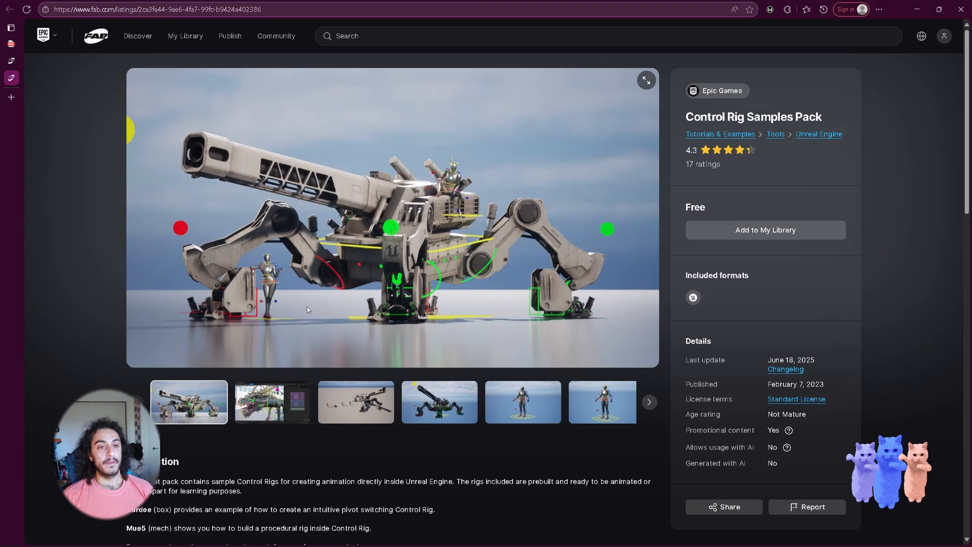
left_click(11, 44)
scroll(357, 305, "down", 7)
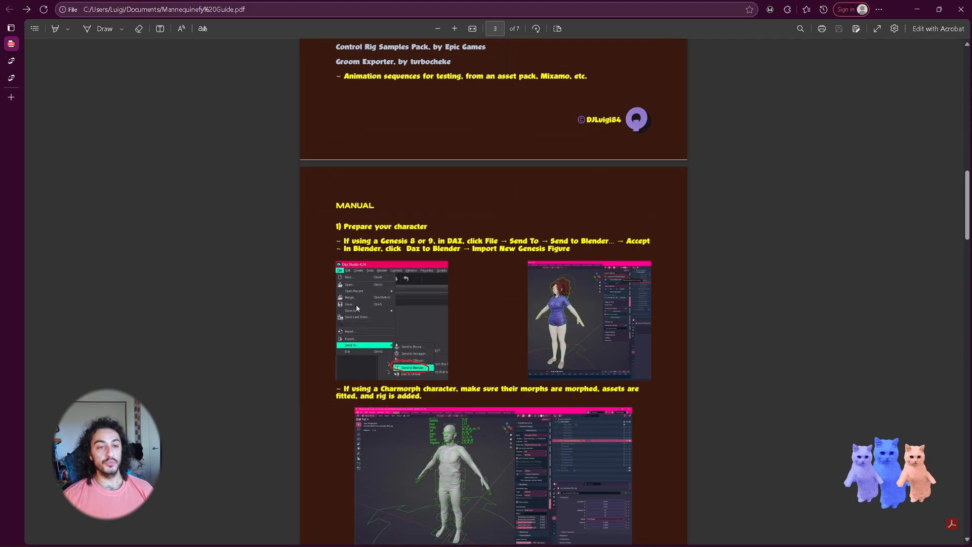
scroll(382, 262, "up", 4)
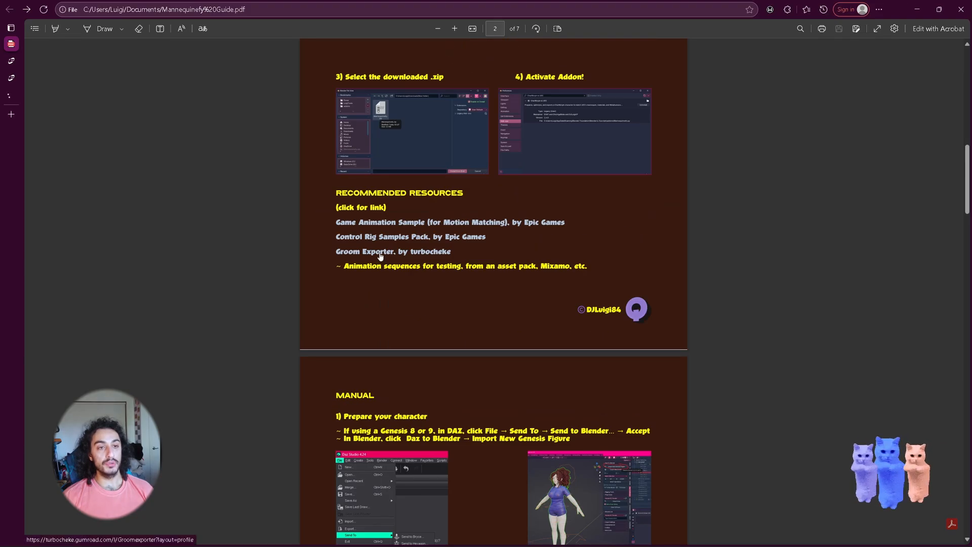
left_click(380, 256)
left_click(11, 95)
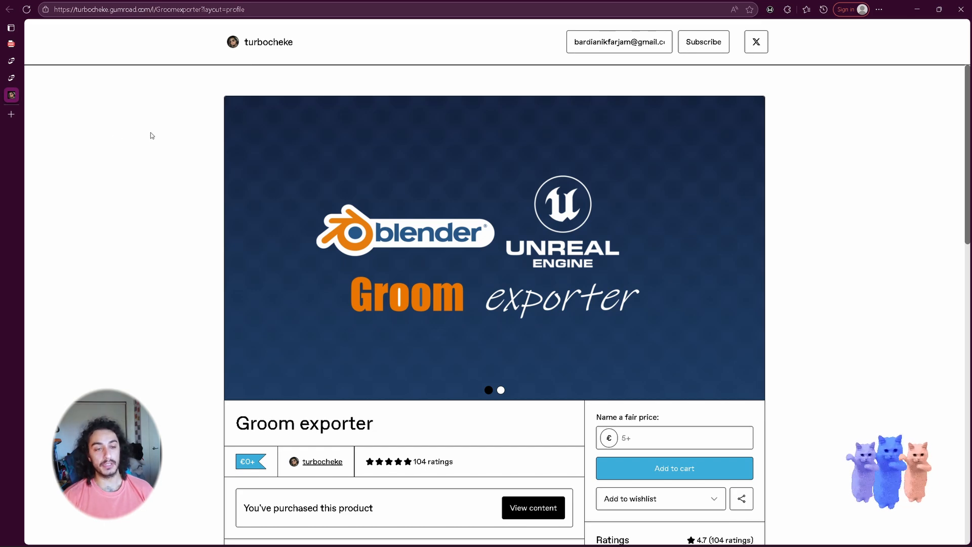
scroll(196, 269, "down", 2)
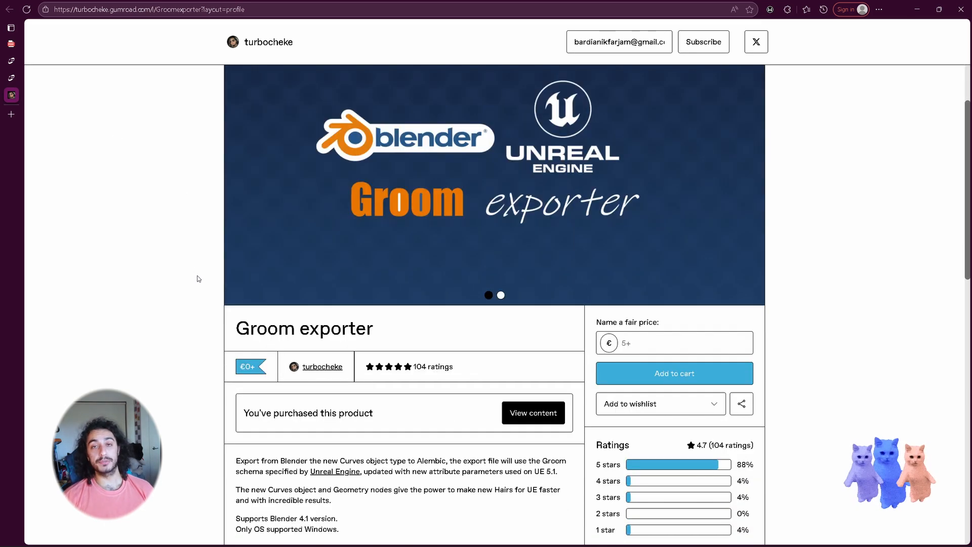
scroll(197, 276, "up", 2)
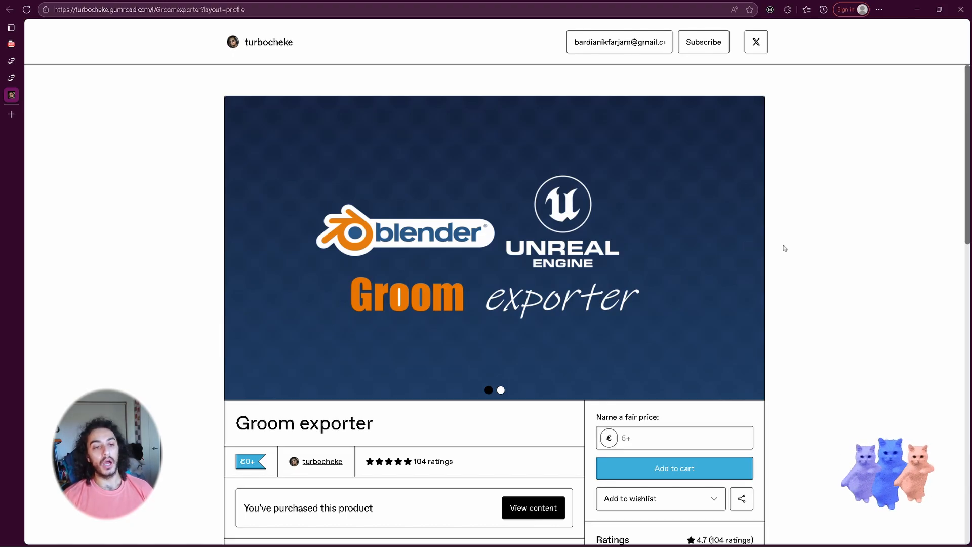
scroll(226, 369, "down", 3)
scroll(228, 372, "up", 3)
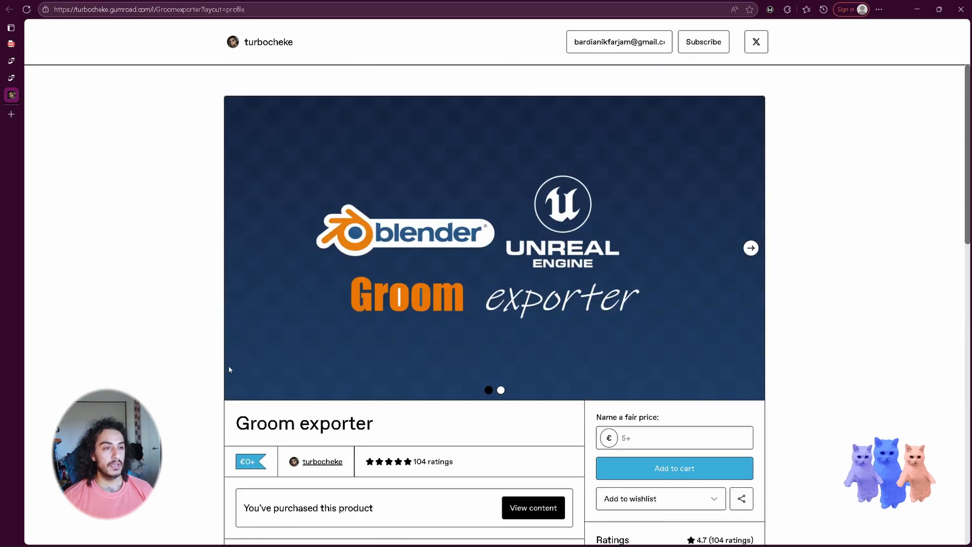
key("alt+Tab")
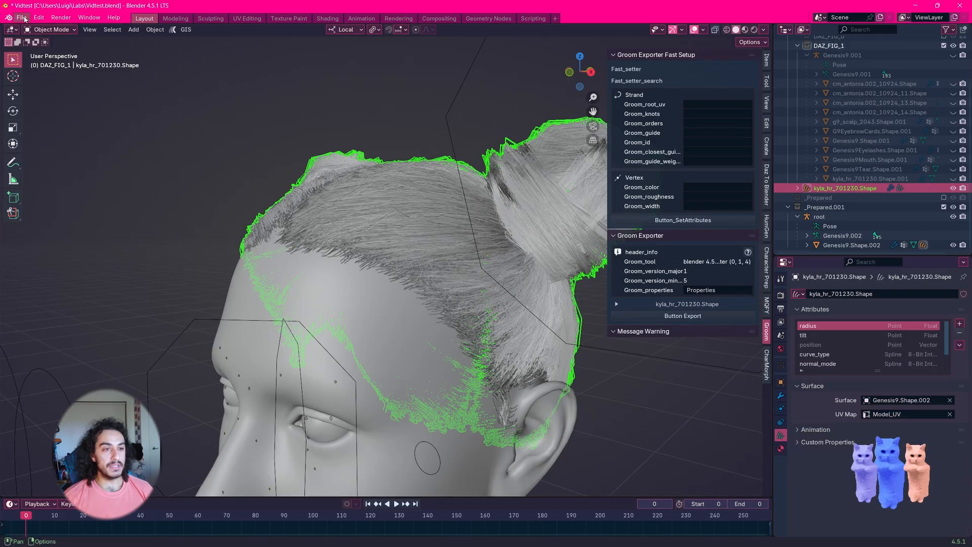
left_click(21, 17)
mouse_move(37, 160)
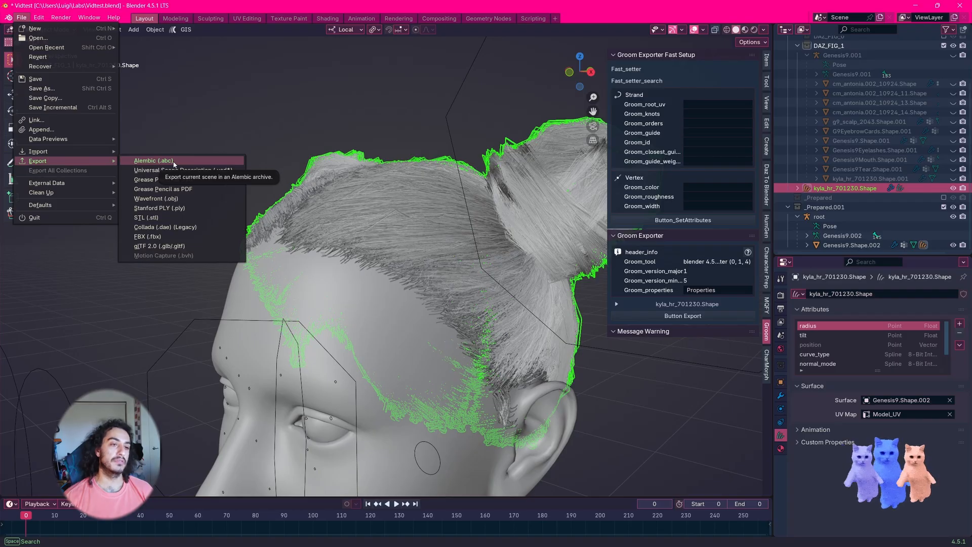
left_click(377, 137)
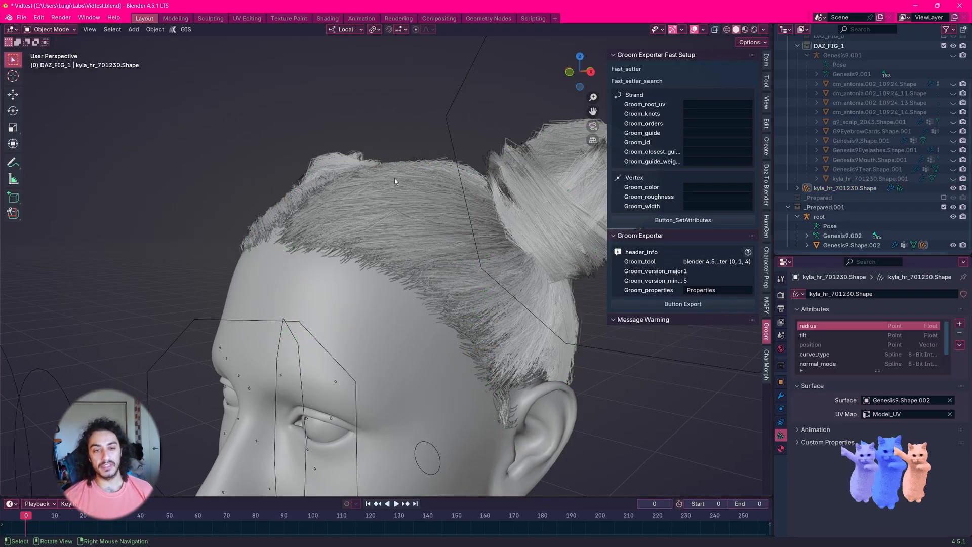
Step: Reselect the hair curves and export them with Groom Exporter as Vidtest.abc in the Dump folder, with the groom scale at 100
left_click(395, 182)
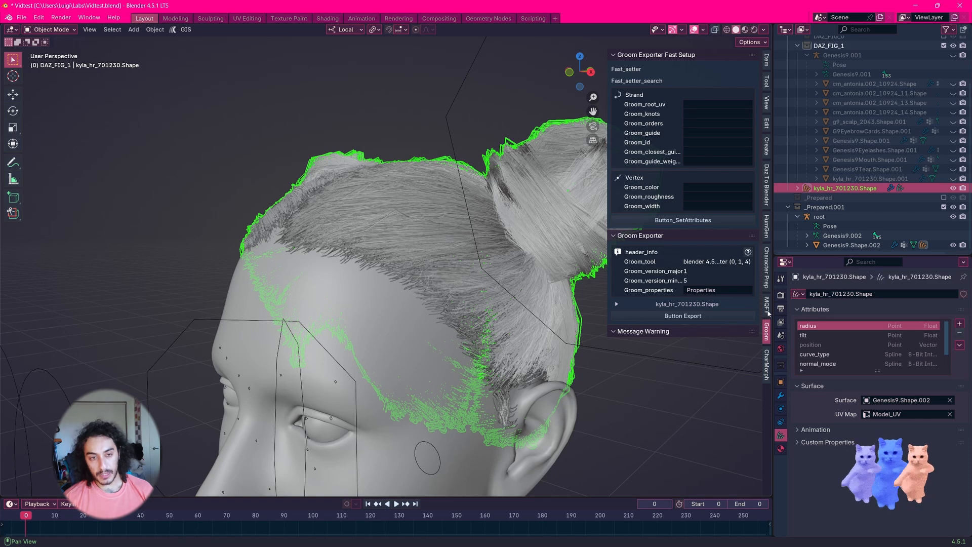
left_click(721, 318)
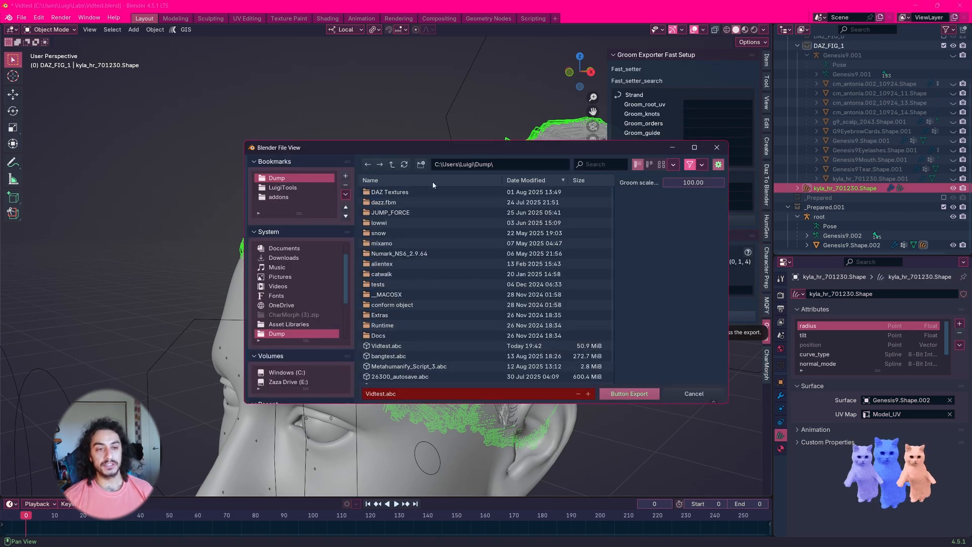
left_click(618, 395)
Step: Switch to Unreal Engine and open the groom folder inside MQFY_Video/Genesis in the content browser
key("alt+Tab")
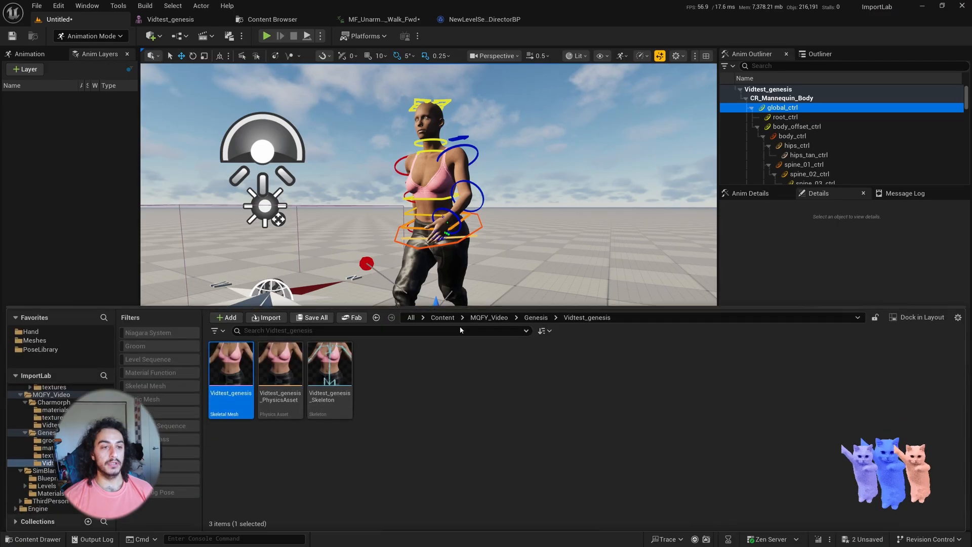
left_click(511, 362)
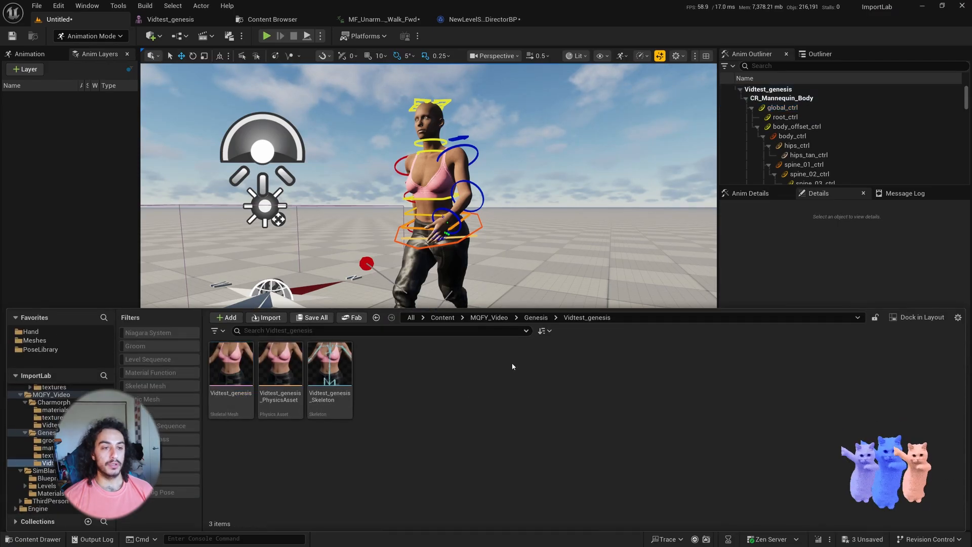
left_click(535, 318)
double_click(222, 363)
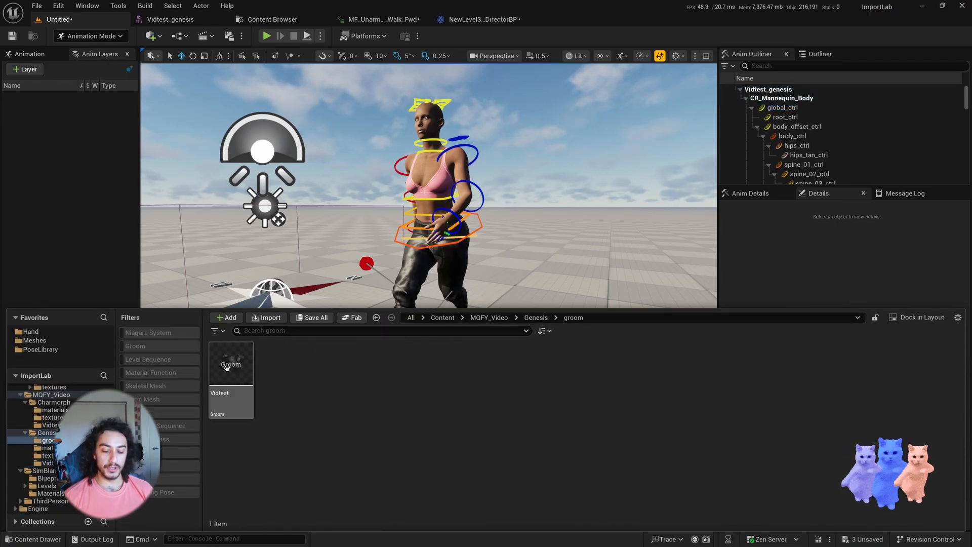
Step: Delete the existing Vidtest groom asset from the groom folder
left_click(241, 380)
key("Delete")
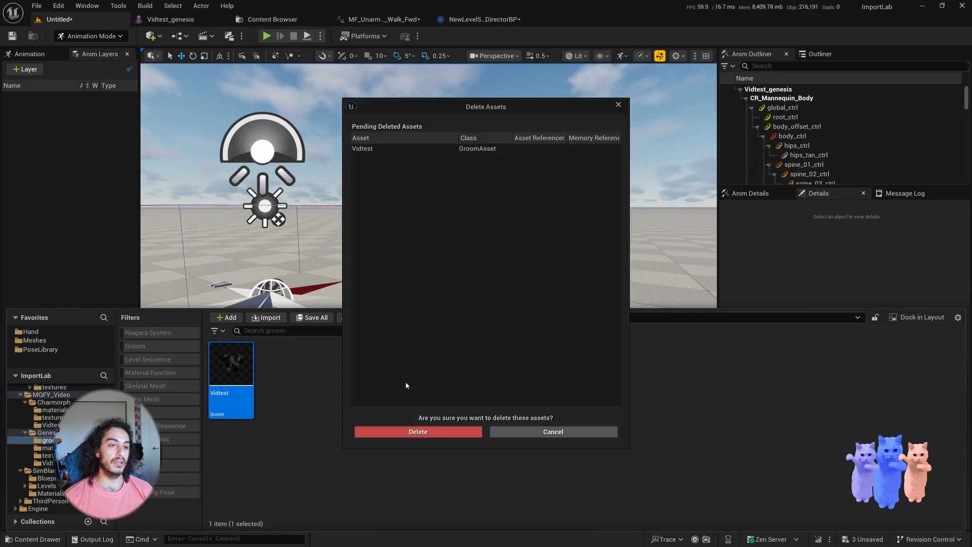
left_click(436, 432)
Step: Re-export the hair curves from Blender over Vidtest.abc in the Dump folder and try to import the file into Unreal's groom folder
right_click(270, 372)
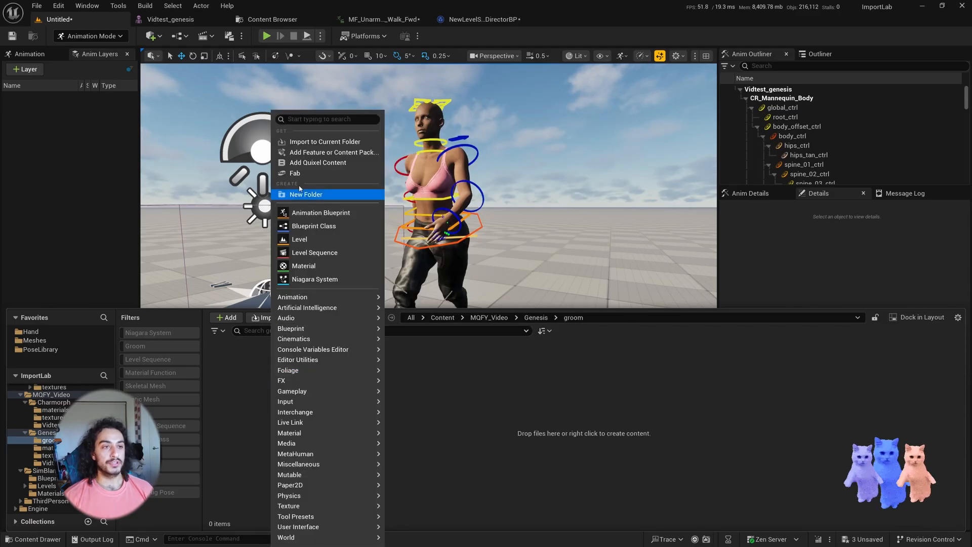
left_click(299, 142)
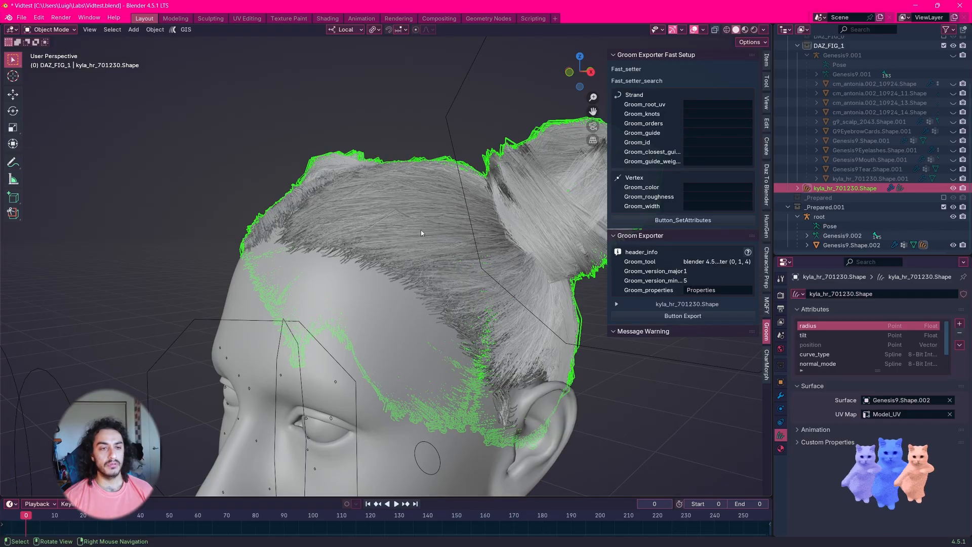
left_click(689, 316)
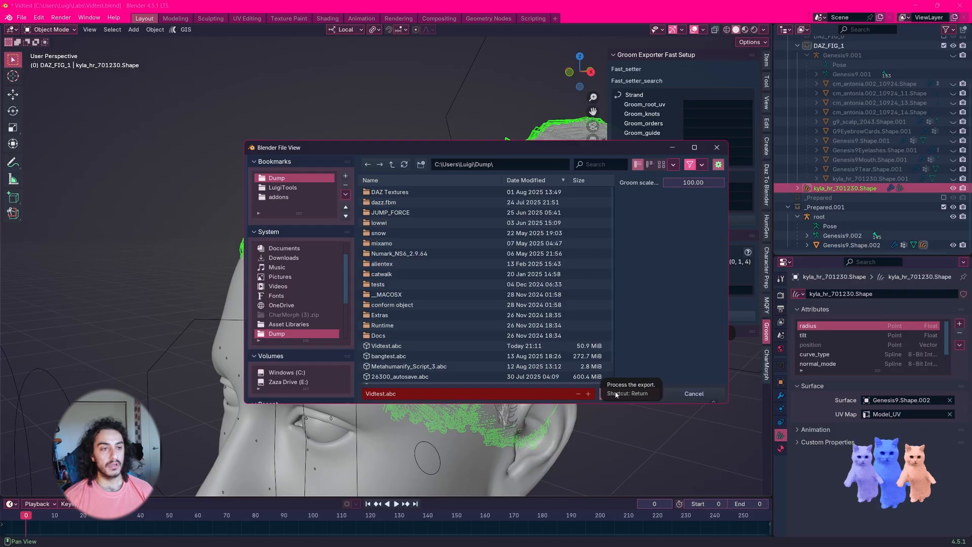
left_click(615, 394)
key("alt+Tab")
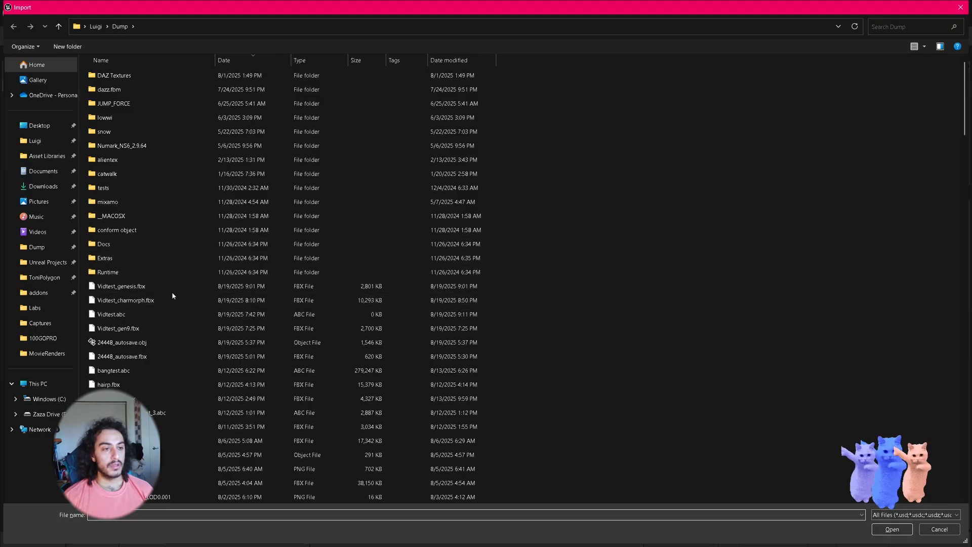
double_click(128, 314)
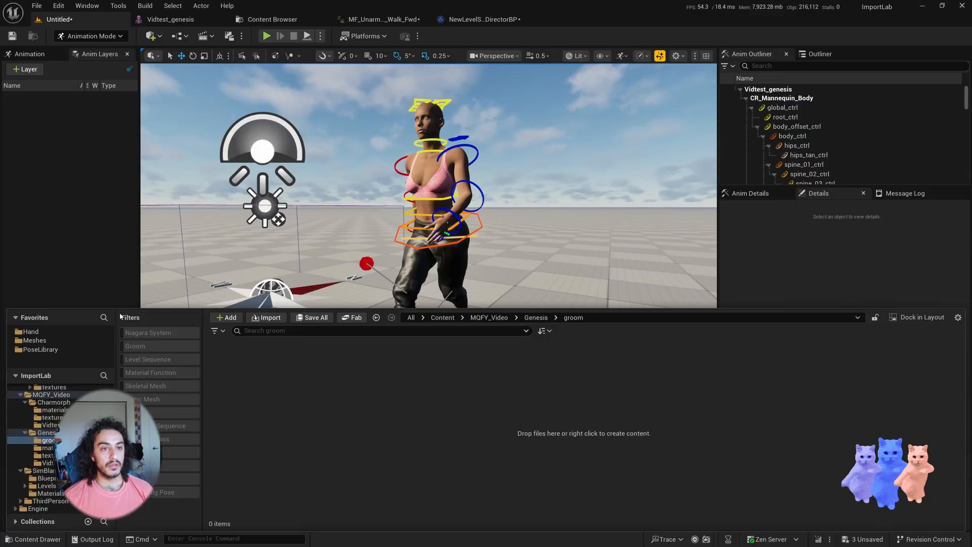
left_click(599, 300)
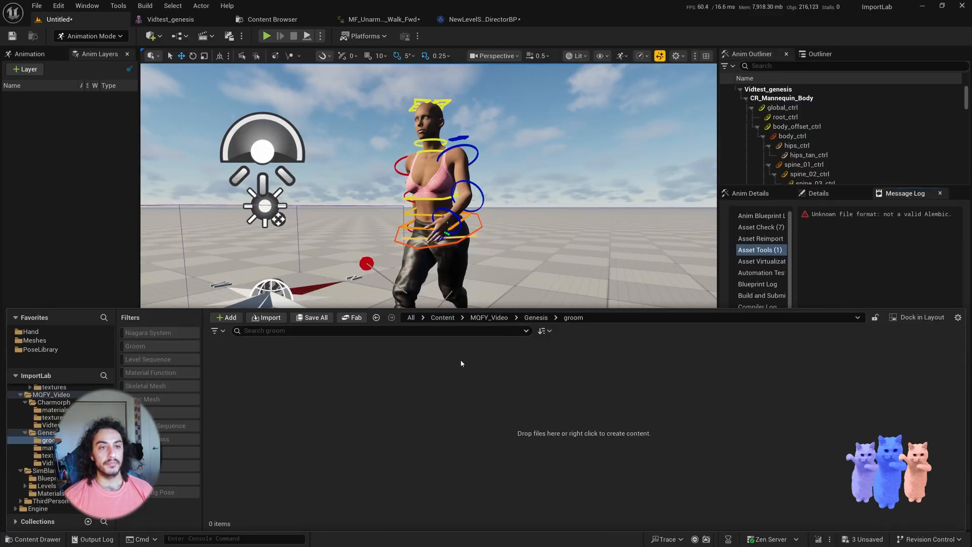
Step: Open the import dialog for the groom folder, switch to Blender and parent the kyla_hr_701230.Shape hair curves under Genesis9.Shape.002
right_click(373, 372)
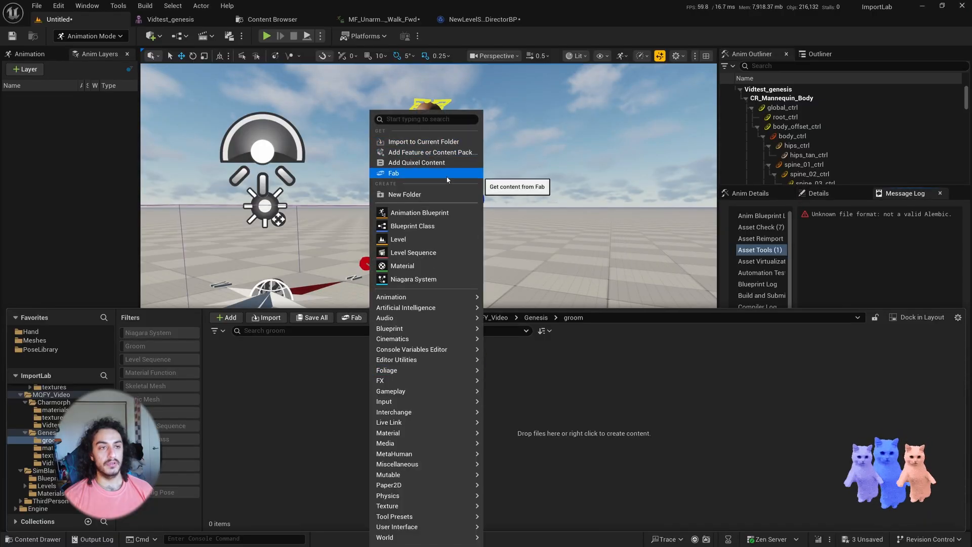
left_click(423, 142)
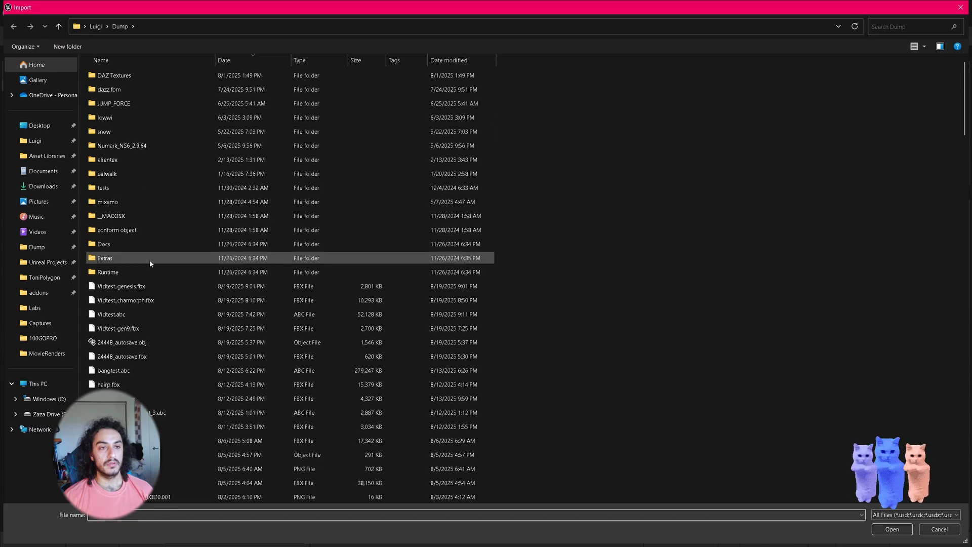
key("alt+Tab")
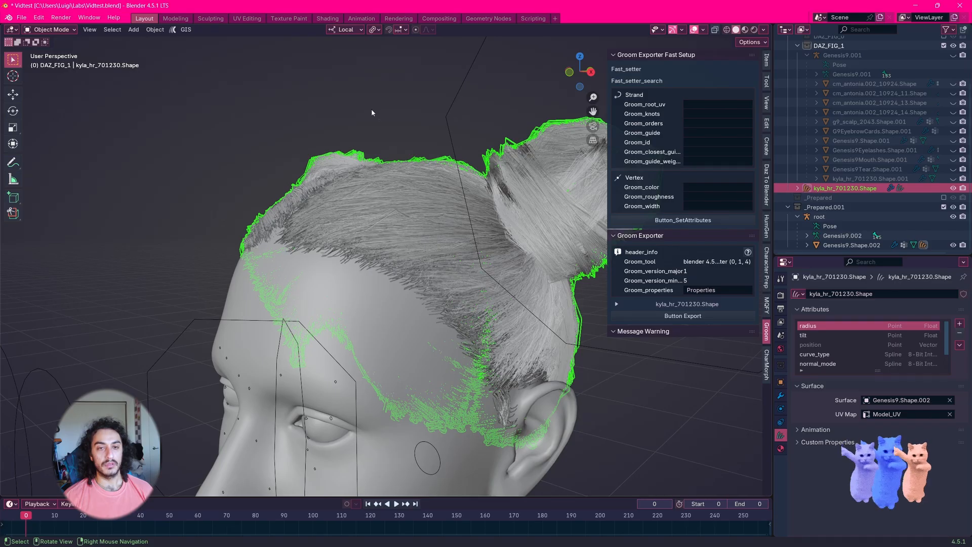
left_click_drag(846, 188, 839, 234)
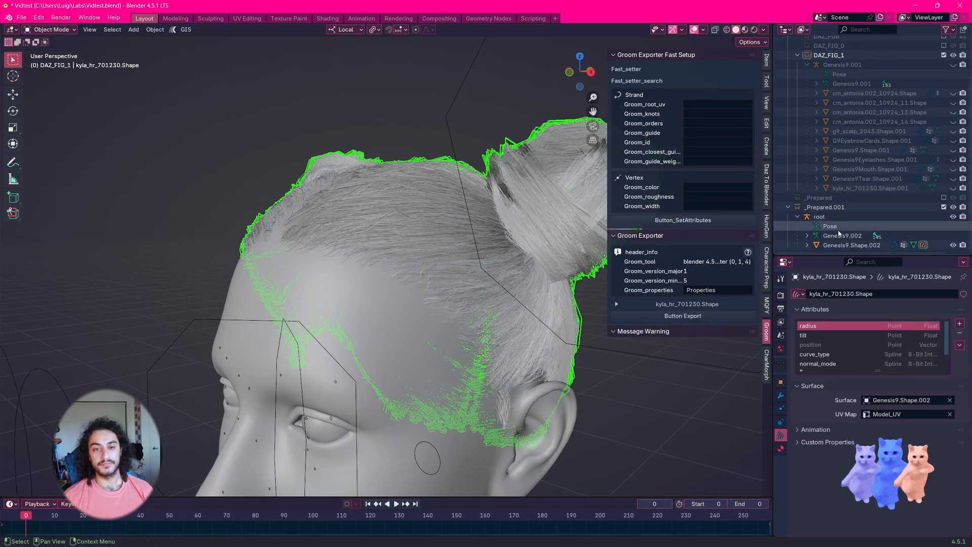
left_click(807, 245)
scroll(811, 245, "down", 2)
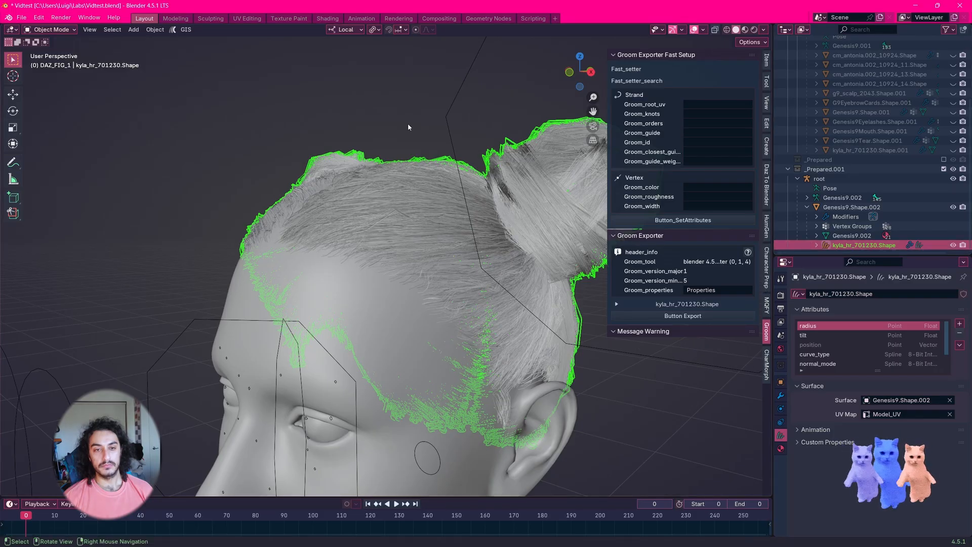
Step: Export the hair curves with Groom Exporter over Vidtest.abc in the Dump folder, with the groom scale at 100
left_click(375, 302)
left_click(553, 221)
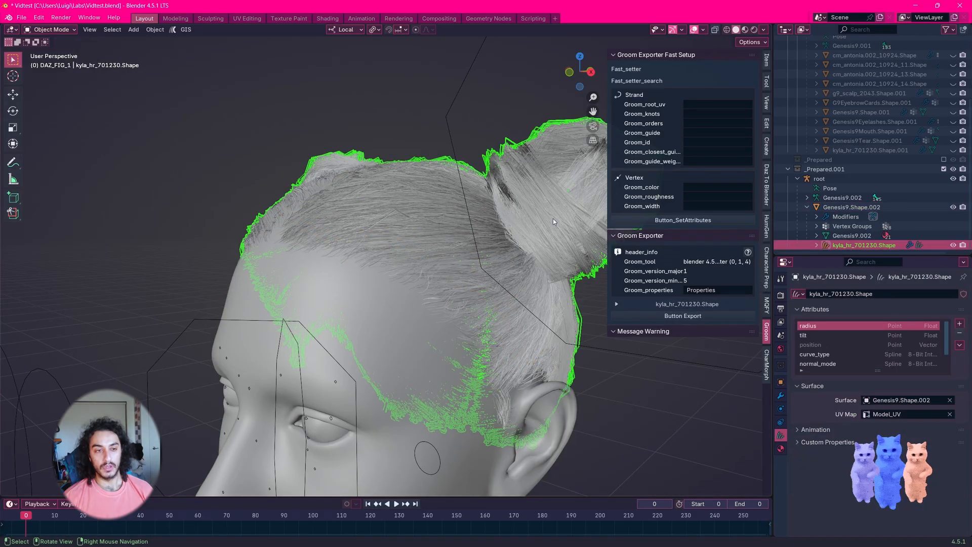
left_click(686, 317)
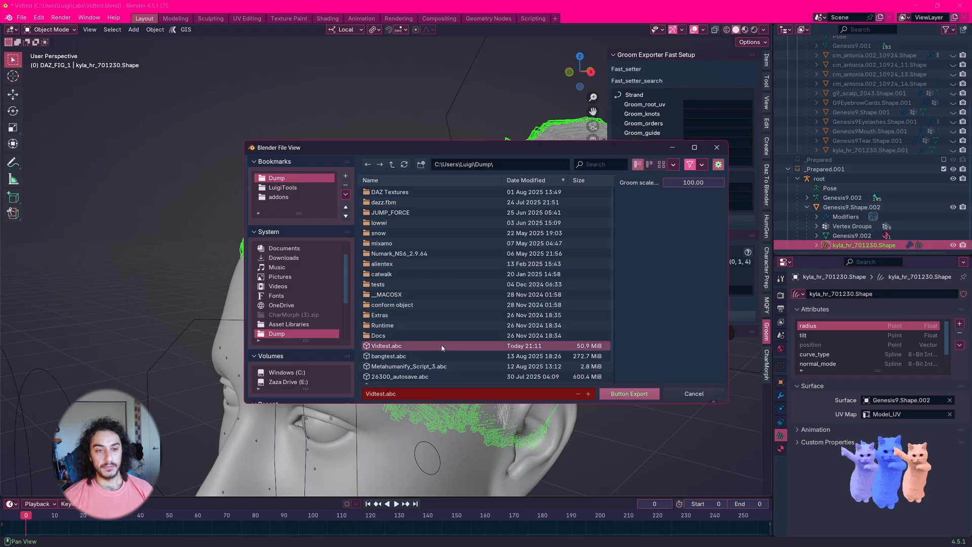
left_click(621, 393)
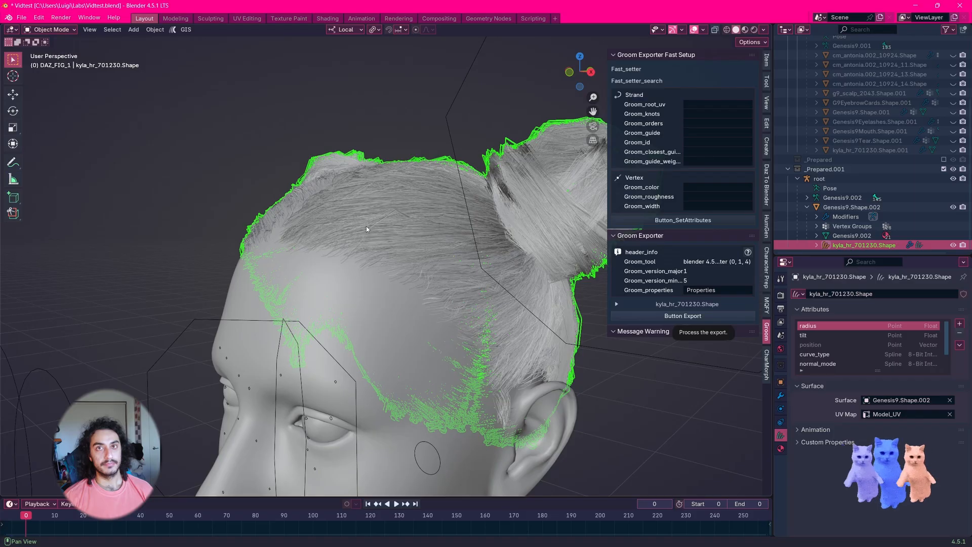
Step: Return to Unreal Engine and import Vidtest.abc as a groom with rotation 0 and scale 1 on all axes
middle_click_drag(379, 142, 418, 148)
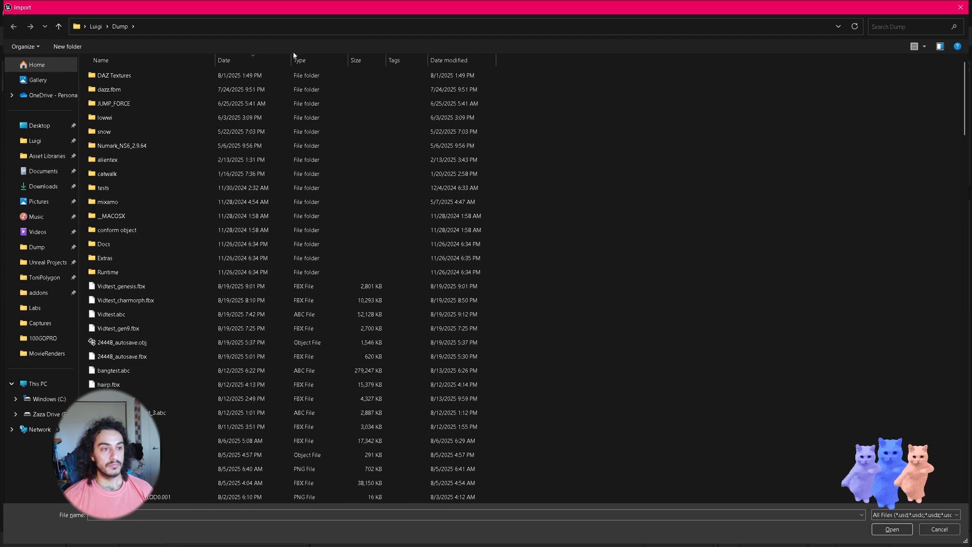
double_click(118, 315)
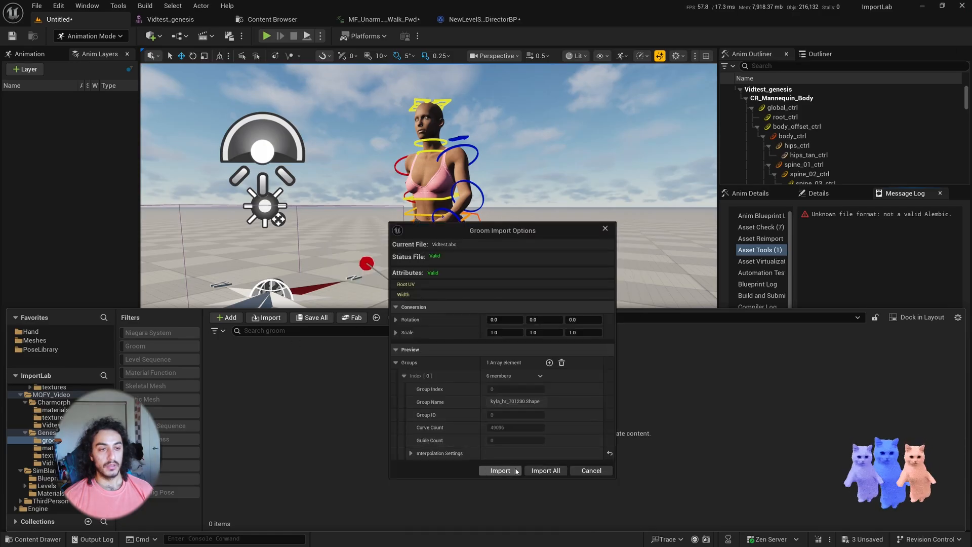
left_click(516, 471)
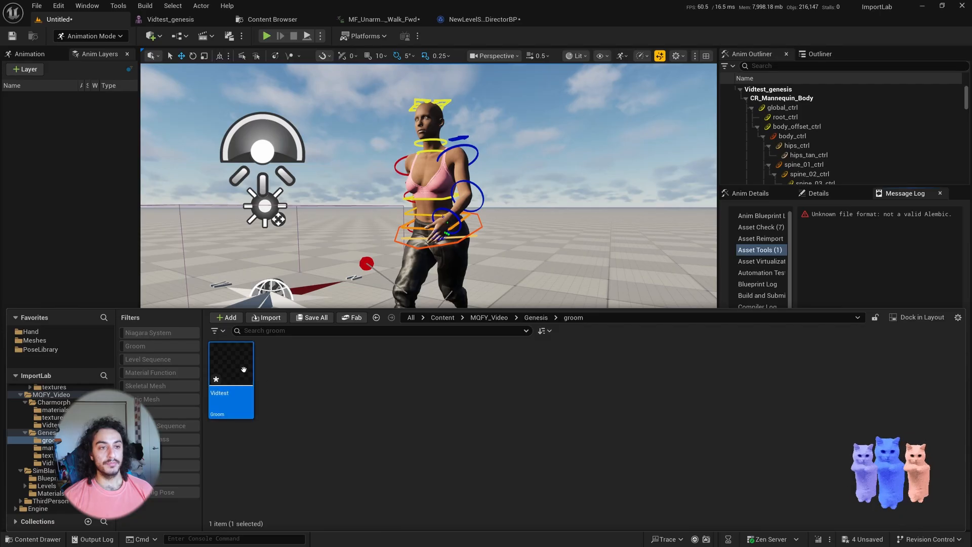
Step: Open the Vidtest groom, enable the Hair Width override for its strands and set it to 0.03
double_click(244, 369)
left_click_drag(365, 284, 137, 324)
scroll(284, 299, "up", 4)
scroll(284, 298, "down", 5)
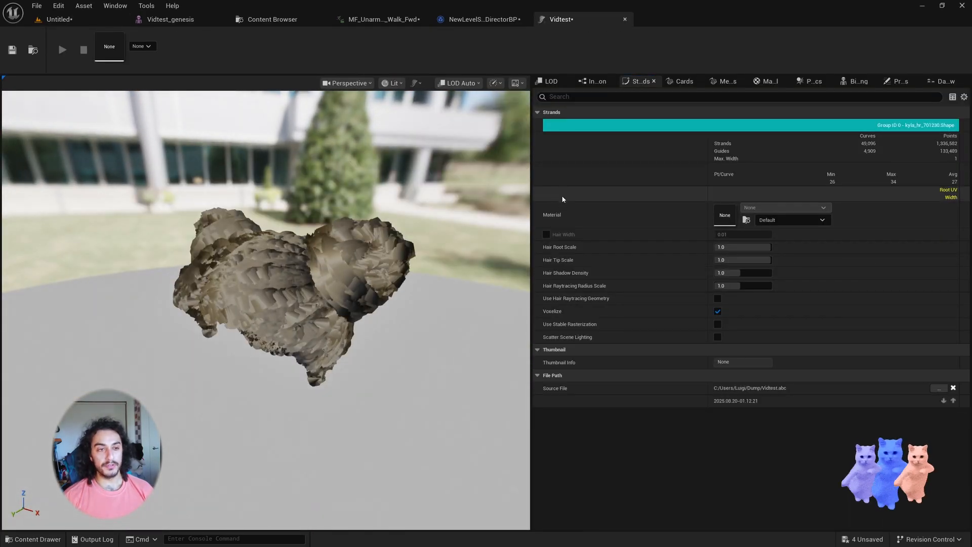
left_click(546, 235)
left_click_drag(316, 258, 322, 256)
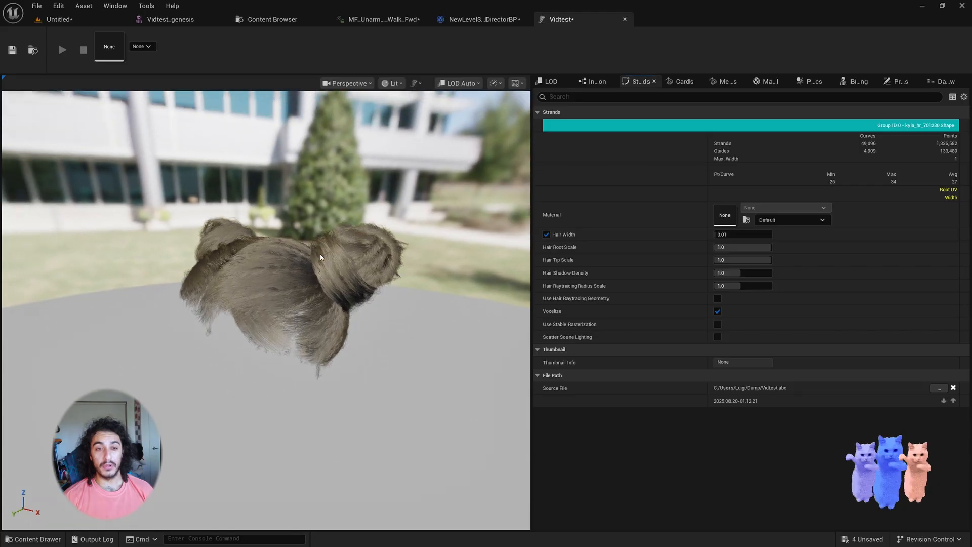
scroll(322, 256, "up", 5)
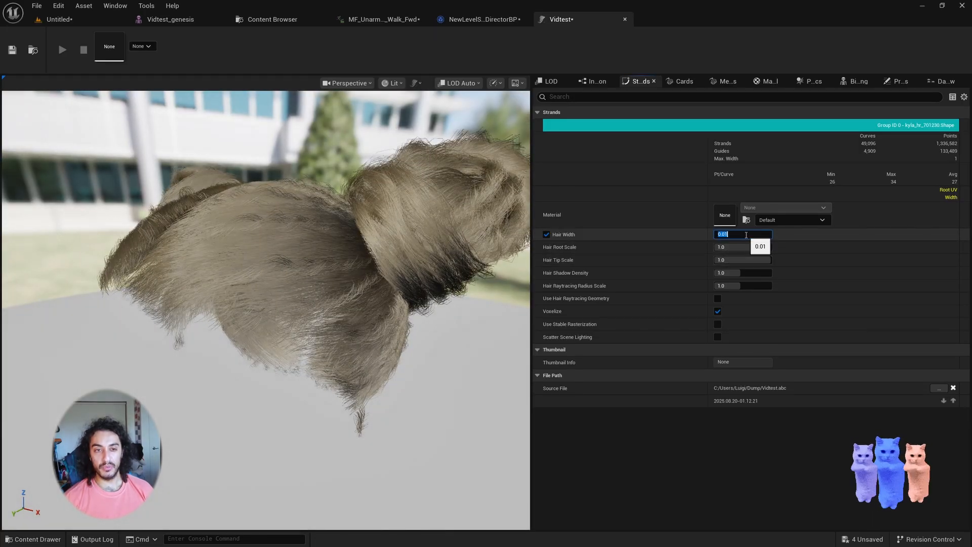
key("Return")
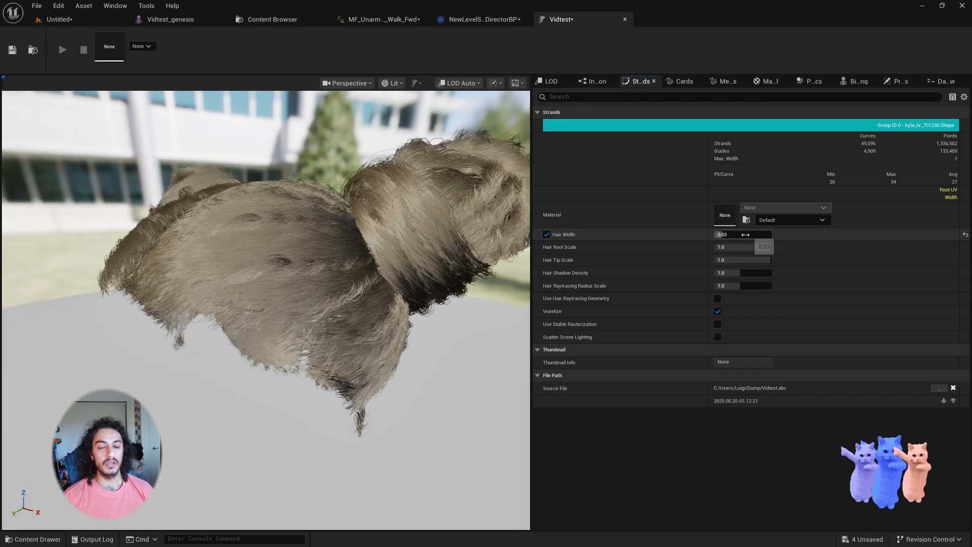
left_click_drag(187, 294, 204, 294)
Step: Add a material slot to the groom and assign MI_Hair from the Genesis materials folder to it
key("ctrl+space")
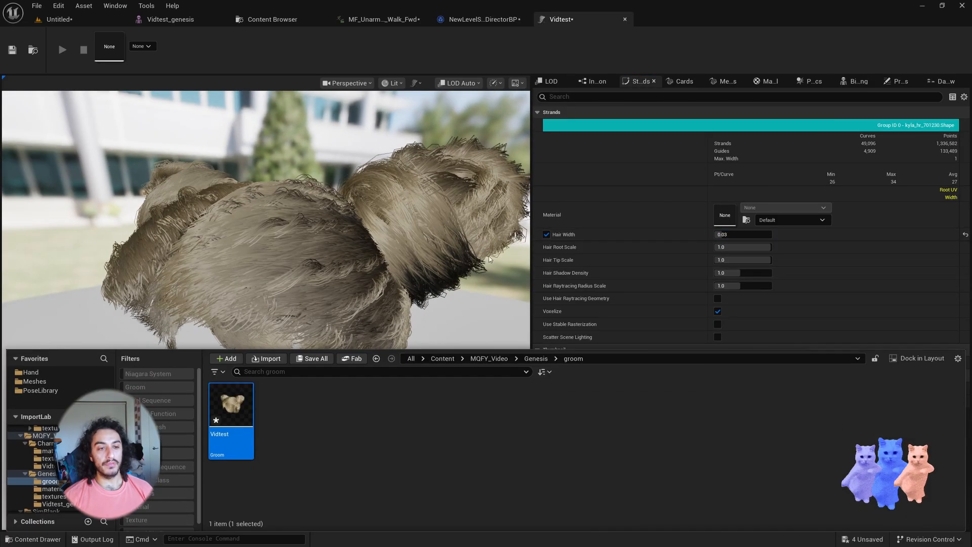
left_click(536, 359)
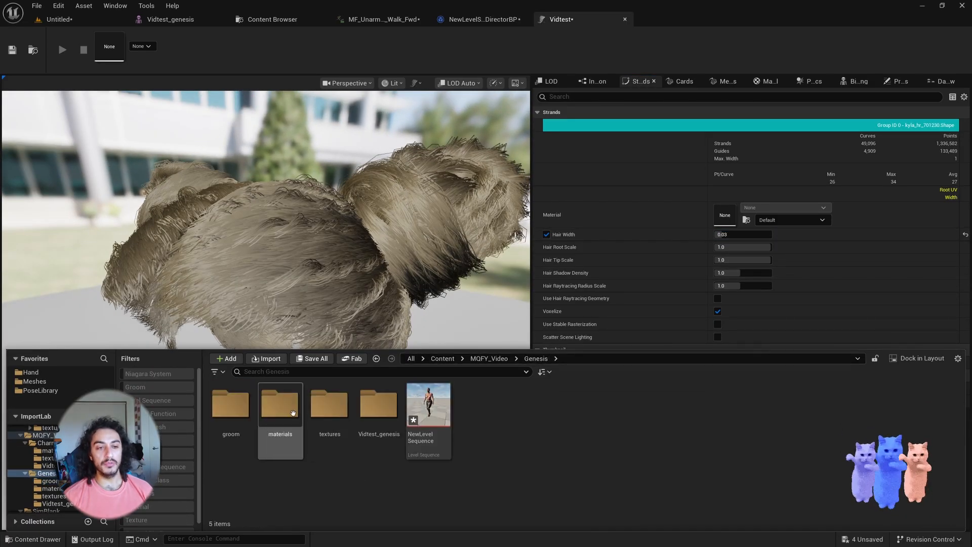
double_click(280, 405)
left_click(428, 408)
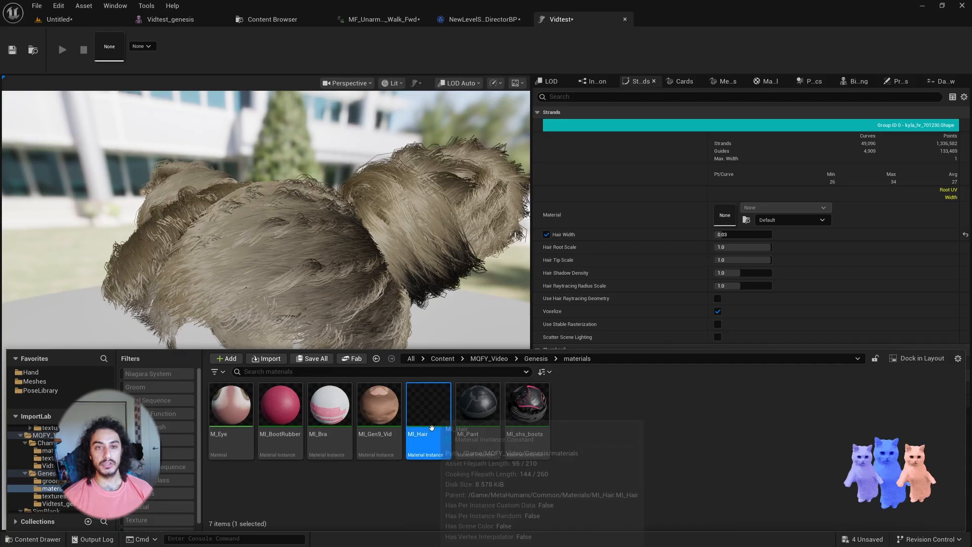
left_click(769, 81)
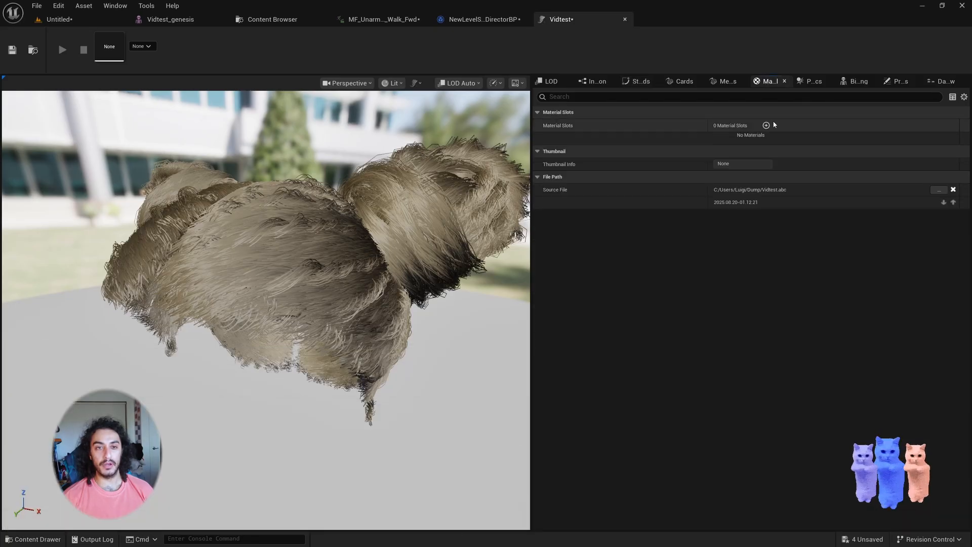
left_click(767, 125)
left_click(747, 151)
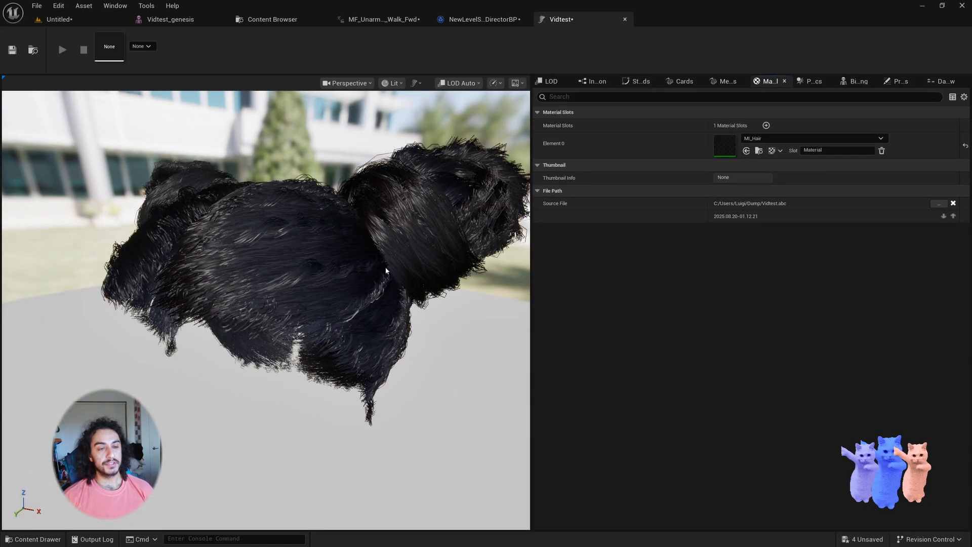
left_click_drag(304, 303, 268, 299)
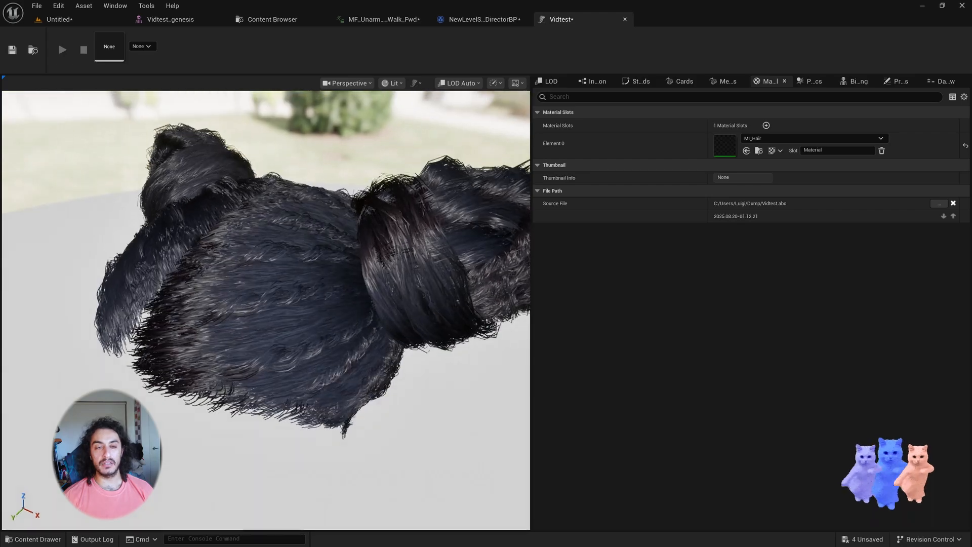
left_click_drag(244, 222, 192, 238)
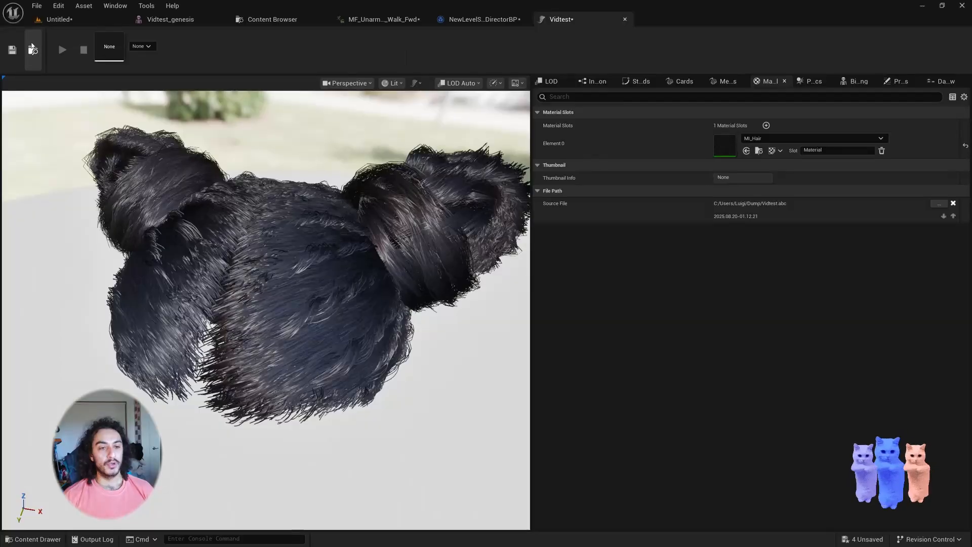
Step: Create a blueprint named Vidtest_genesis from the Vidtest_genesis skeletal mesh, saving it inside MQFY_Video
left_click(33, 48)
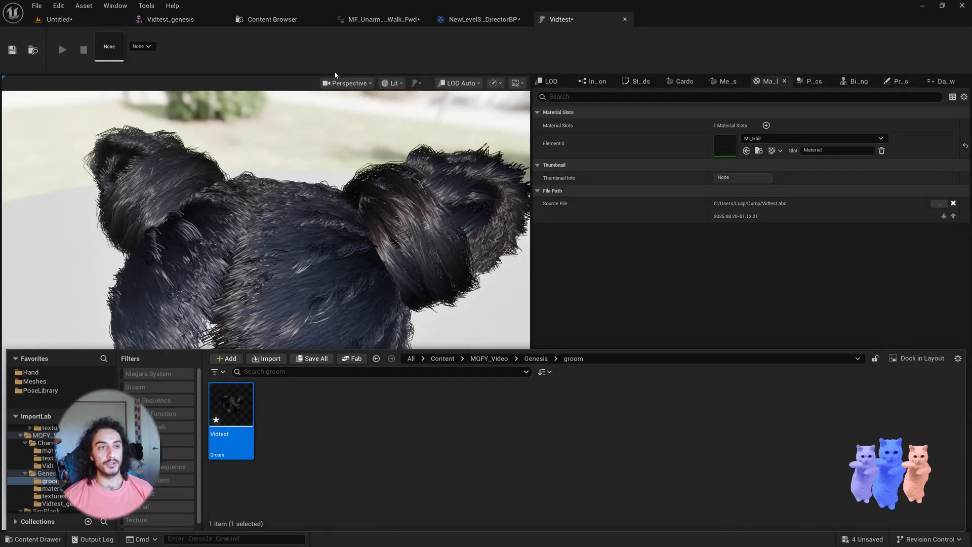
left_click(167, 18)
left_click(32, 36)
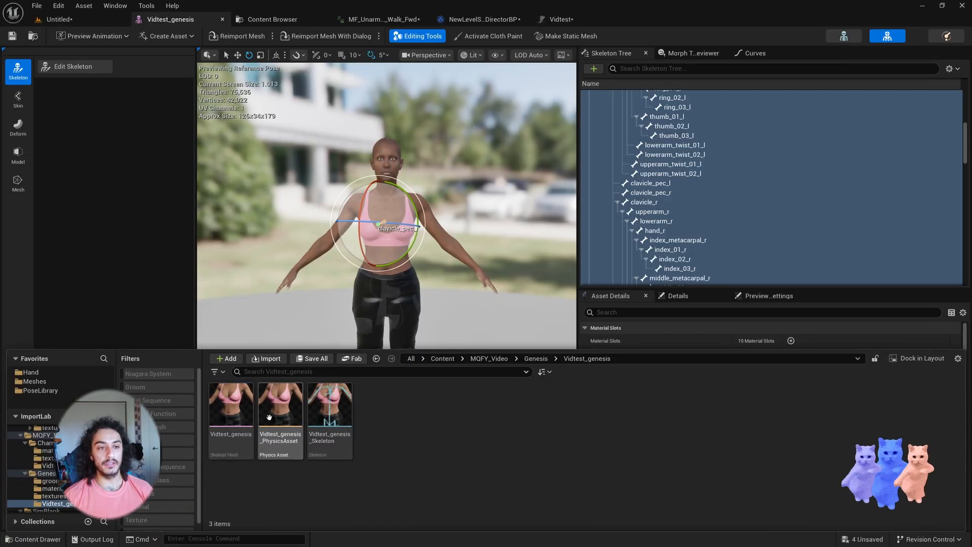
right_click(228, 410)
mouse_move(304, 359)
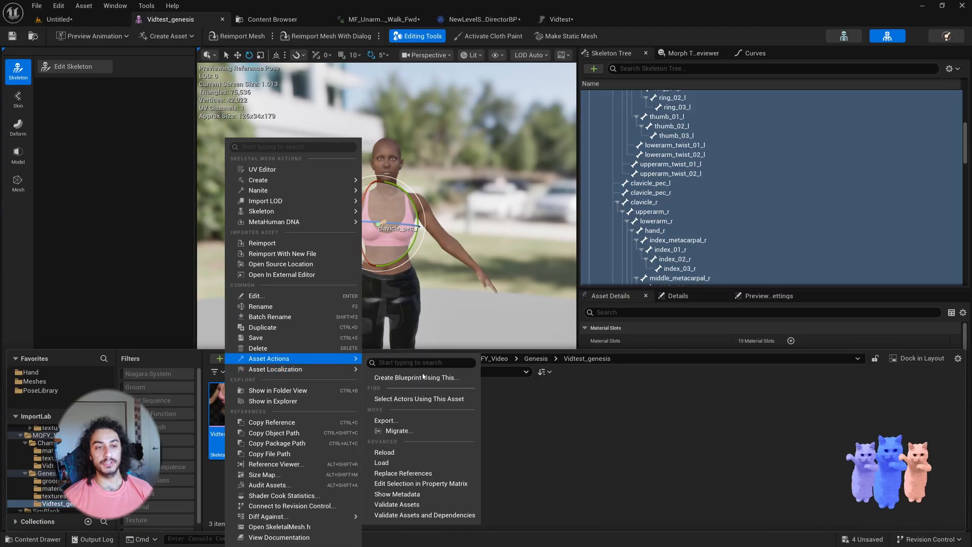
left_click(426, 379)
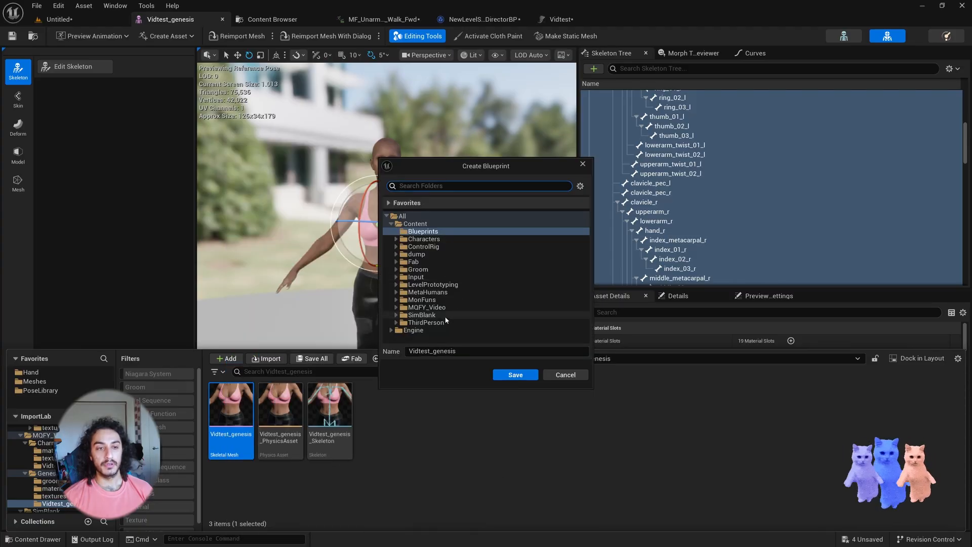
left_click(397, 309)
left_click(531, 379)
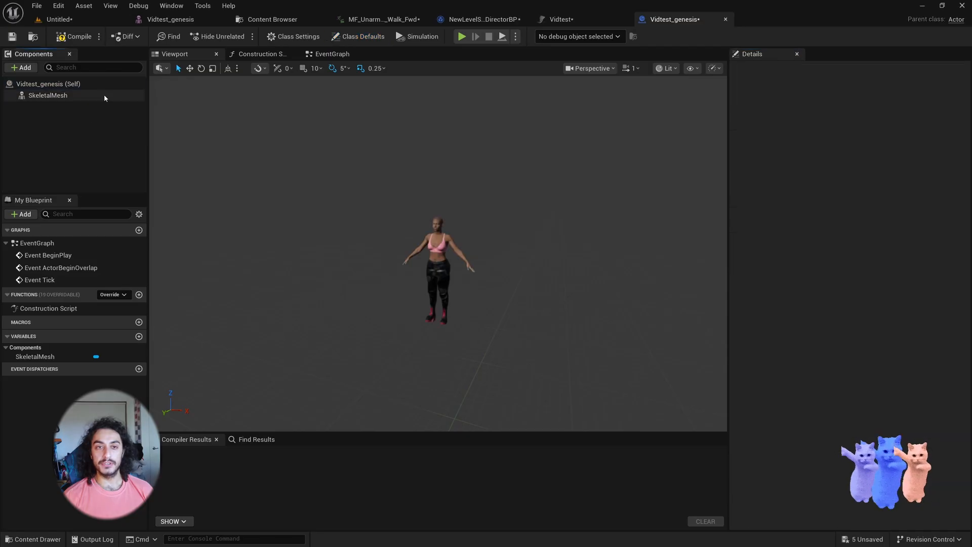
Step: Set the Bounds Scale of the blueprint's SkeletalMesh component to 4
left_click(111, 97)
left_click(825, 69)
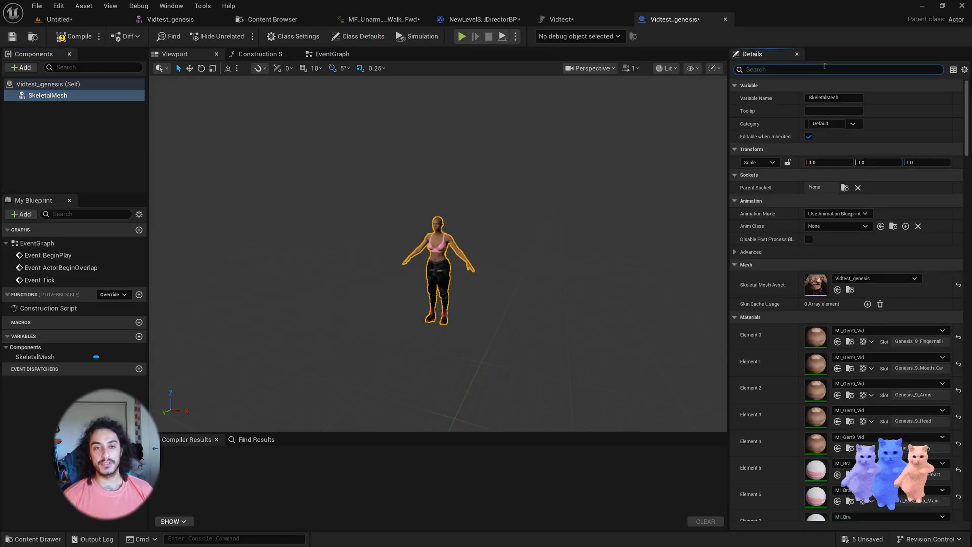
left_click(841, 111)
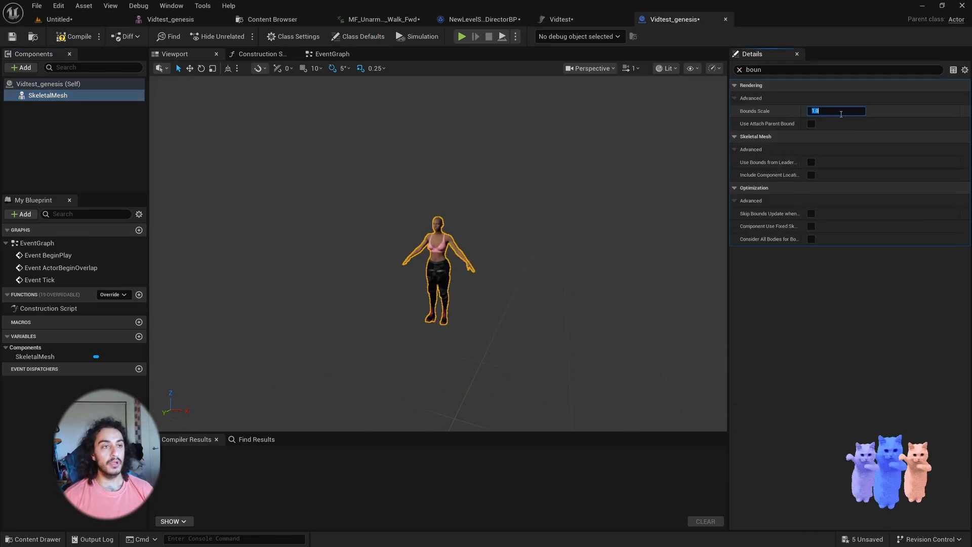
type("4")
key("Return")
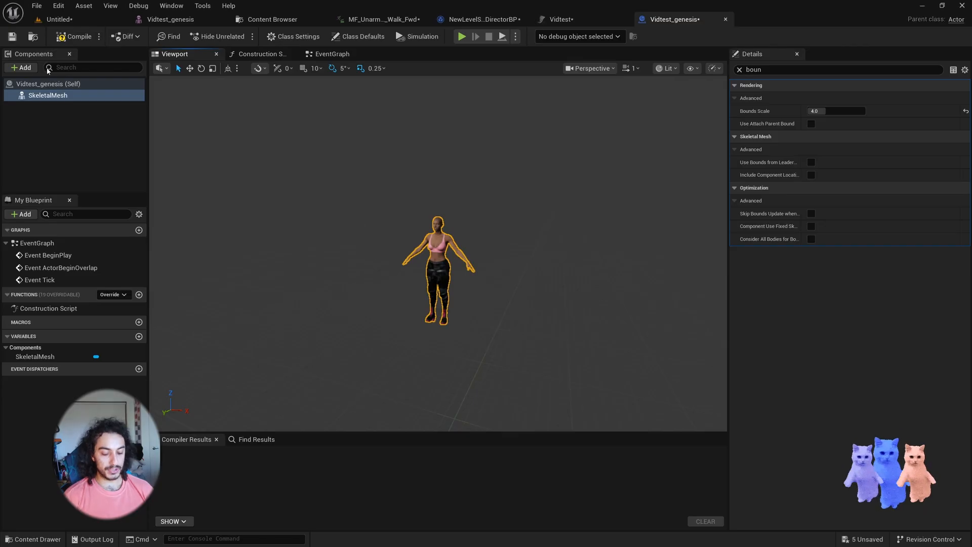
Step: Add a Groom component beneath the SkeletalMesh in the blueprint
left_click(27, 69)
type("groo")
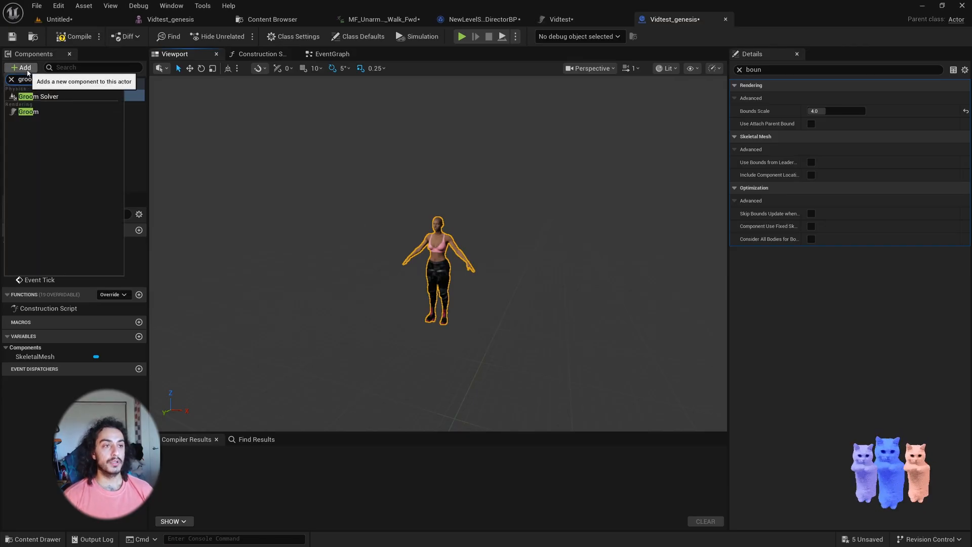
left_click(72, 113)
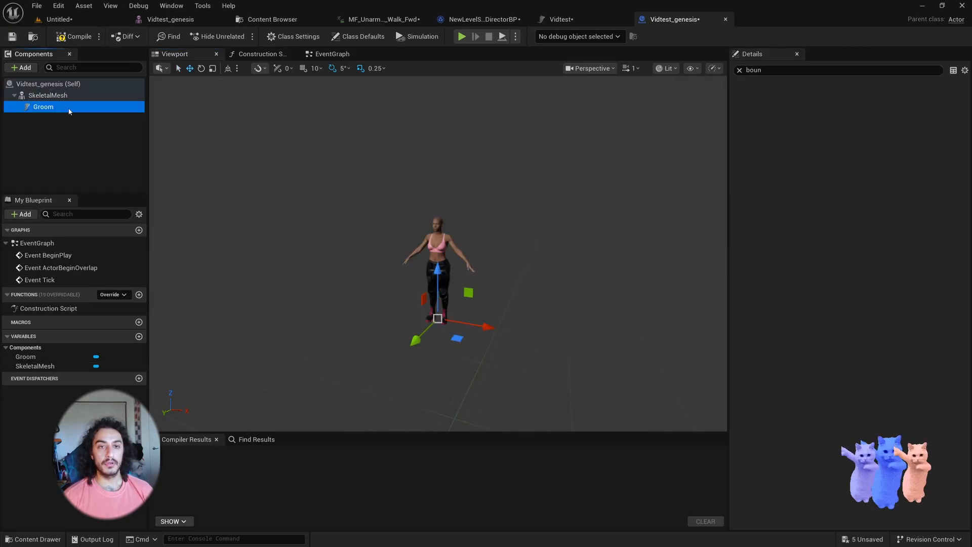
Step: Locate the Vidtest groom in the project content and assign it as the Groom component's groom asset
left_click(740, 70)
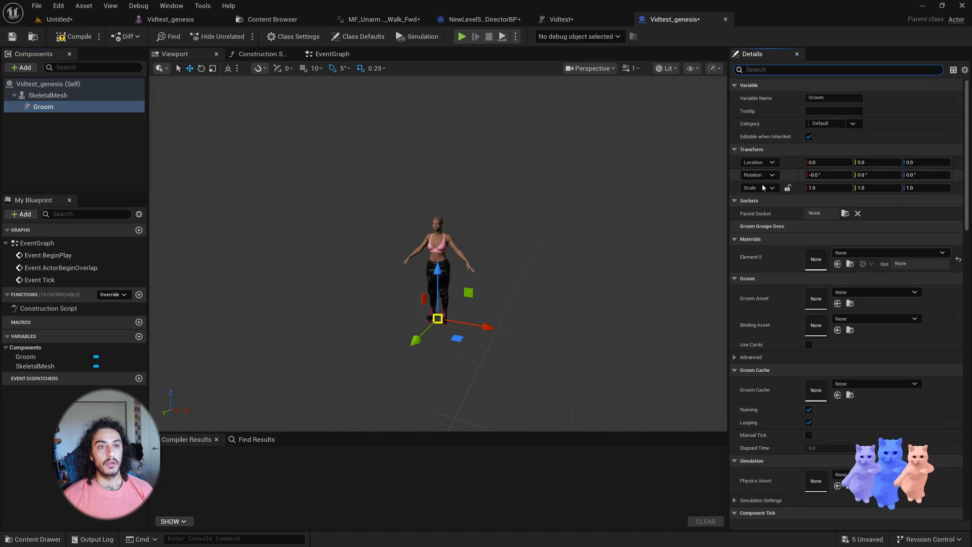
key("ctrl+space")
left_click(559, 19)
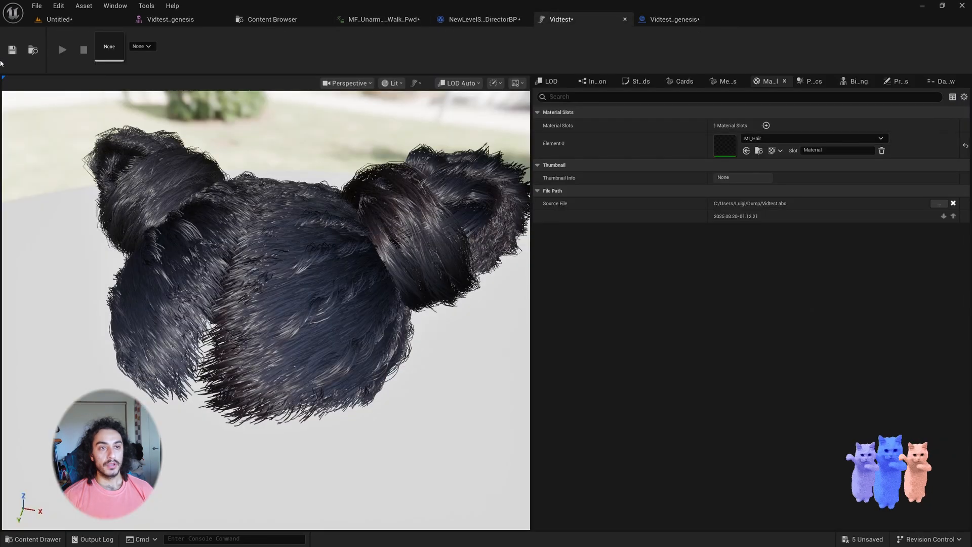
left_click(29, 51)
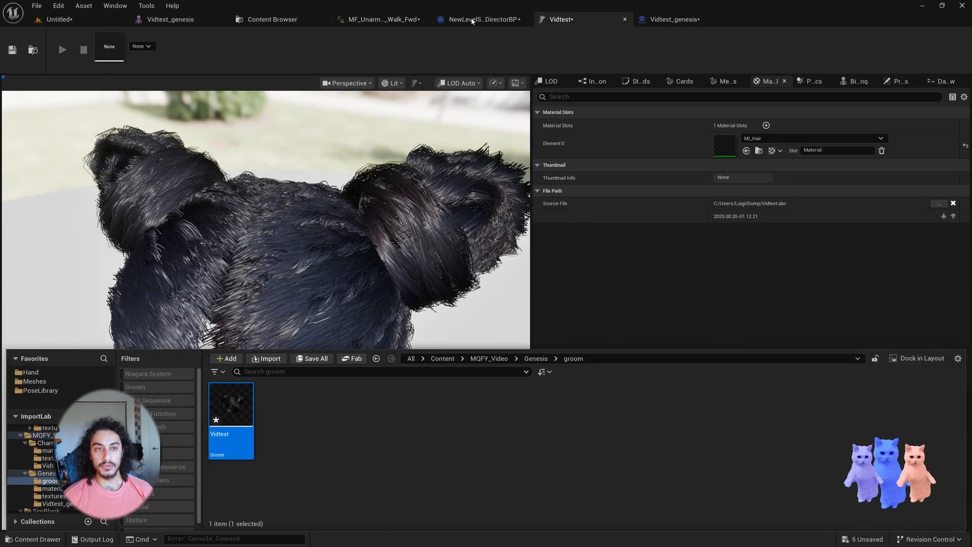
left_click(661, 19)
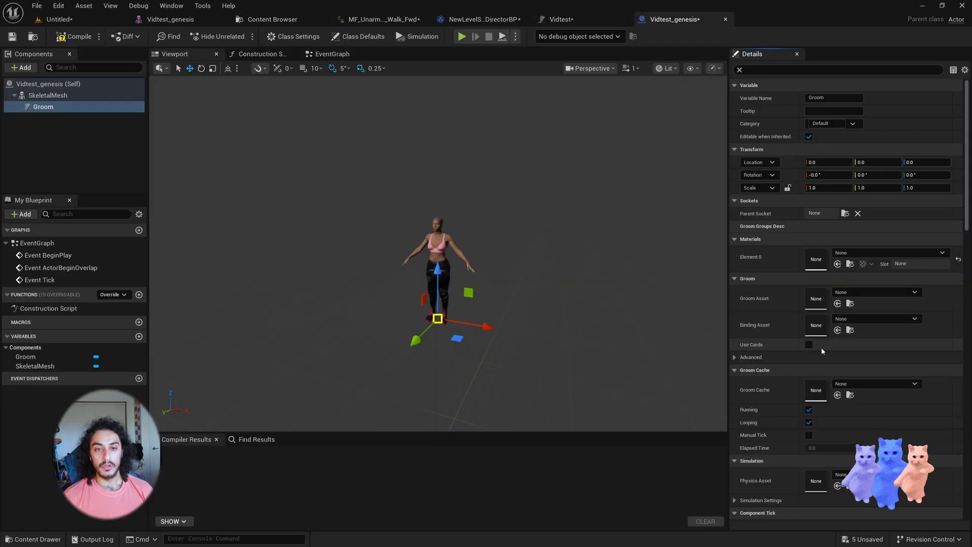
left_click(837, 303)
key("f")
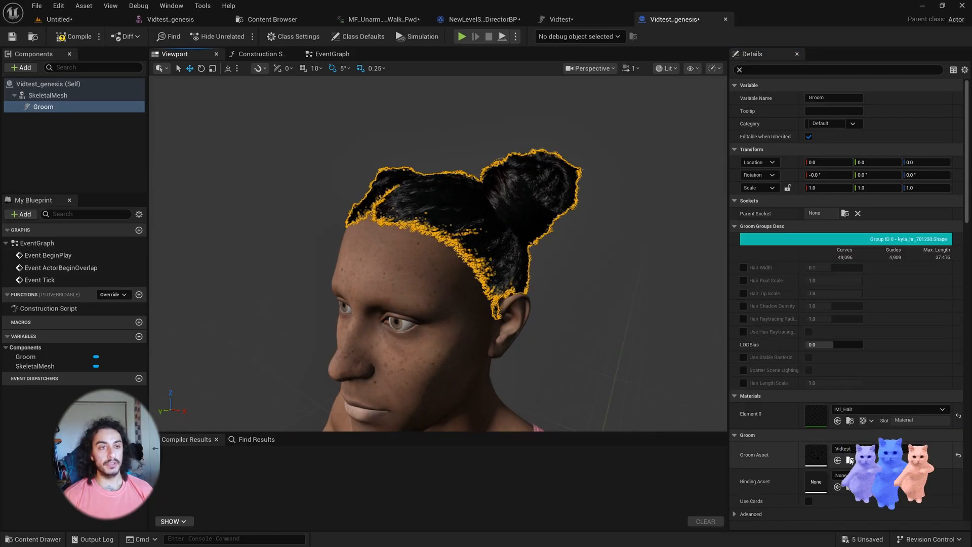
Step: Create a binding for the Vidtest groom with Vidtest_genesis as the target skeletal mesh
left_click(851, 460)
right_click(232, 410)
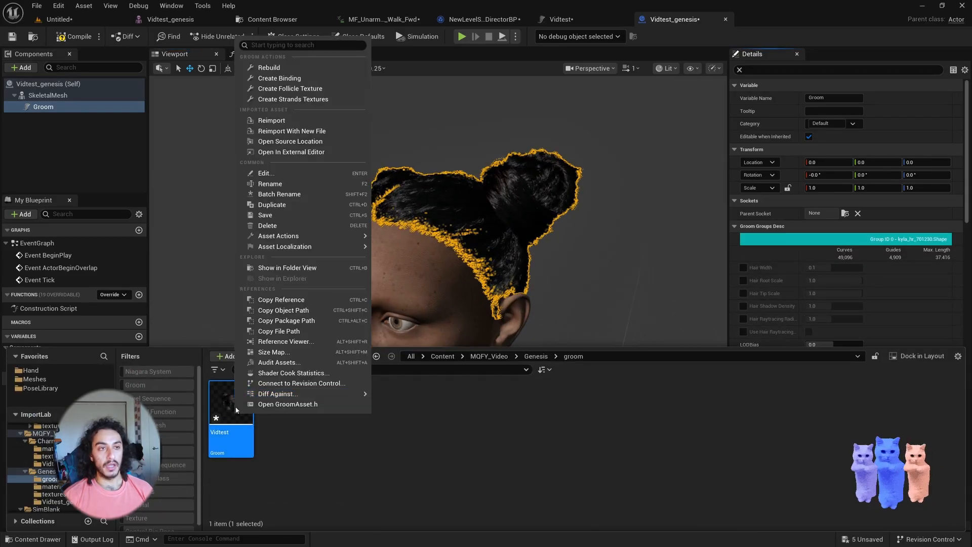
left_click(278, 79)
left_click(519, 331)
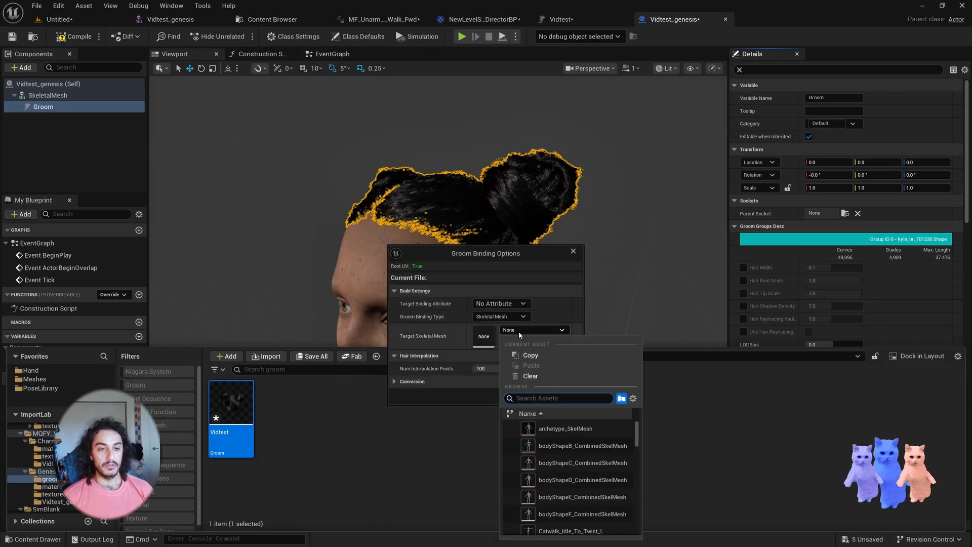
type("vidte")
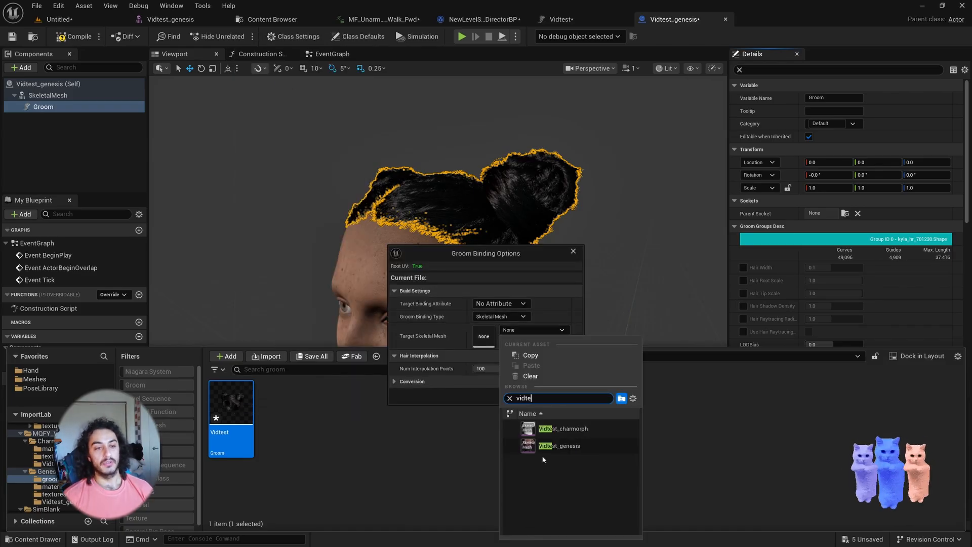
left_click(522, 446)
left_click(526, 399)
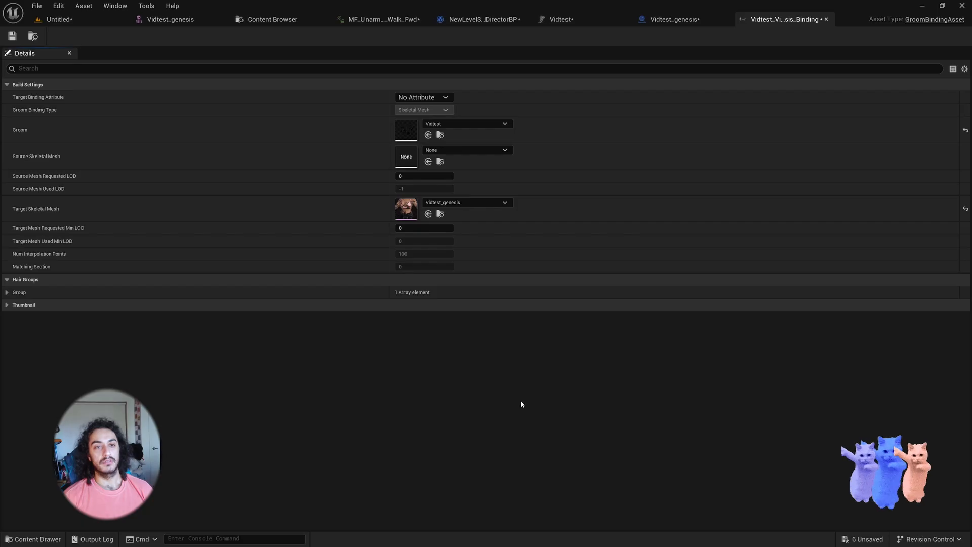
Step: Assign the new Vidtest binding to the blueprint's Groom component and compile the blueprint
left_click(32, 35)
left_click(679, 20)
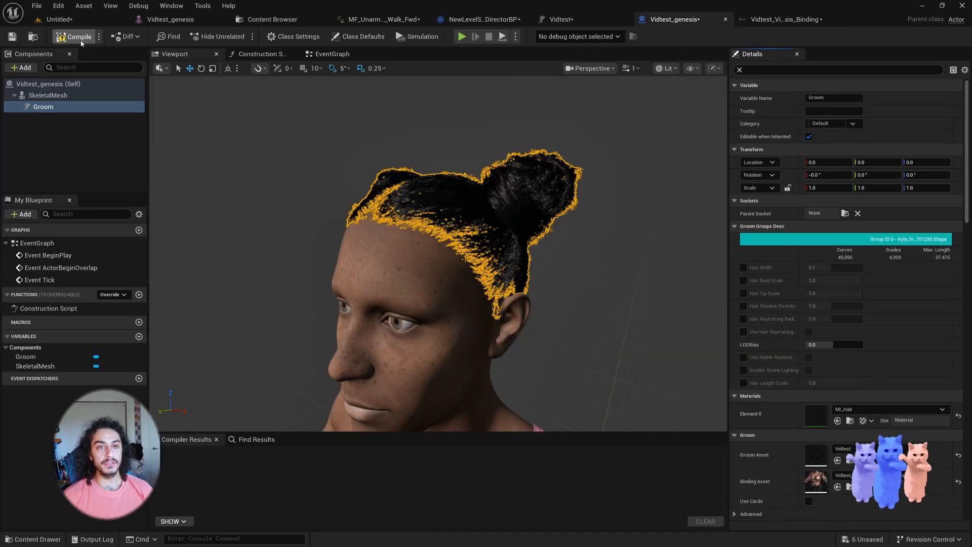
left_click(80, 40)
Step: Place the Vidtest_genesis blueprint editor next to the level and close all the other open asset editors
left_click_drag(680, 20, 155, 21)
right_click(162, 21)
left_click(184, 70)
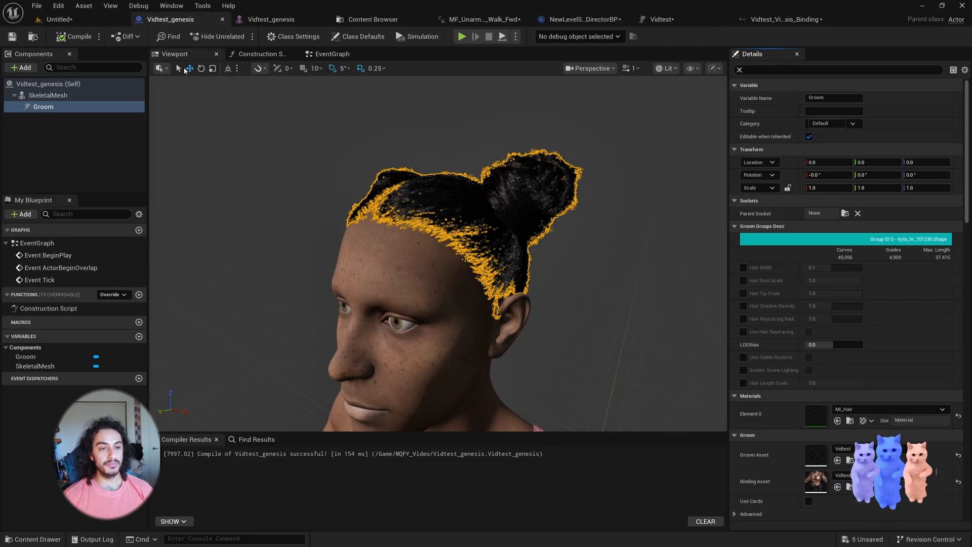
Step: Return to the level and collapse the existing Vidtest_genesis track in the sequence
left_click(100, 17)
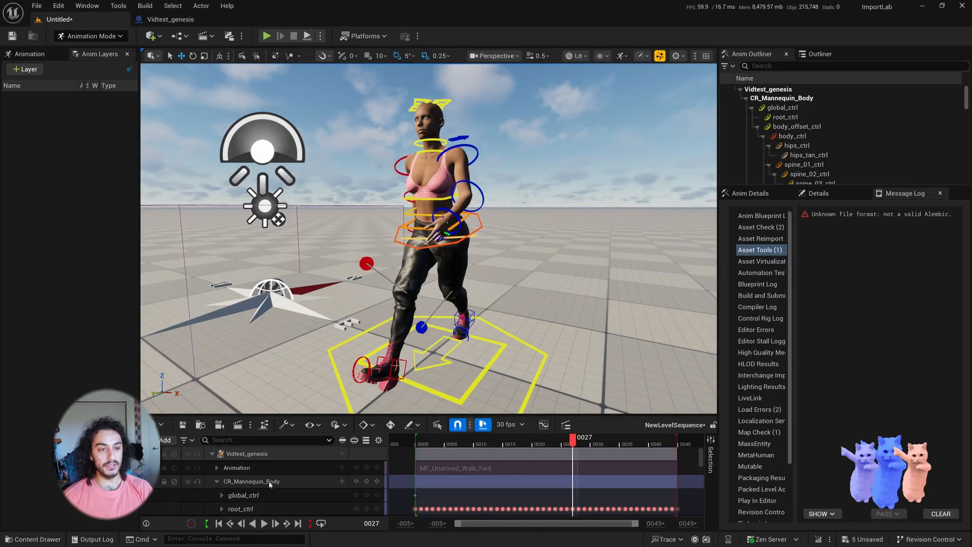
left_click(262, 454)
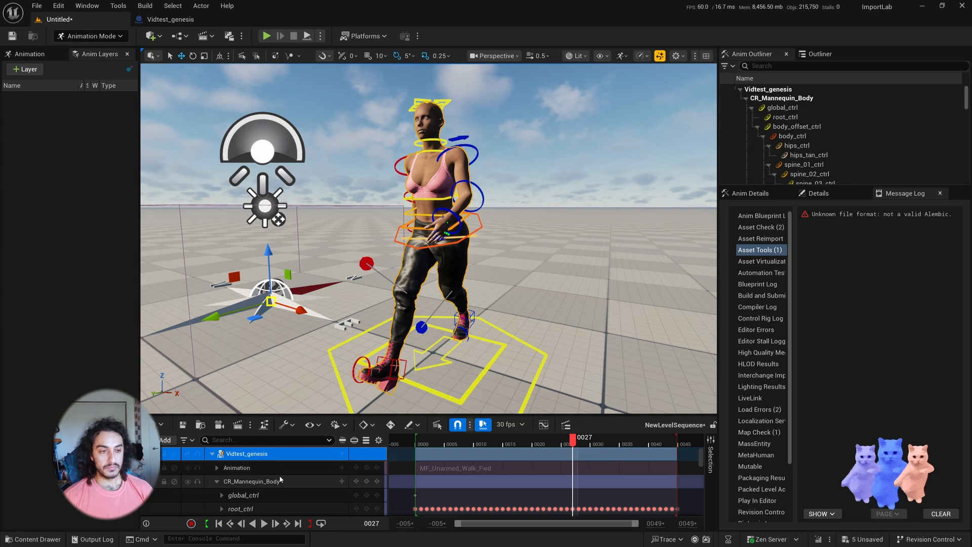
left_click(212, 454)
left_click(243, 481)
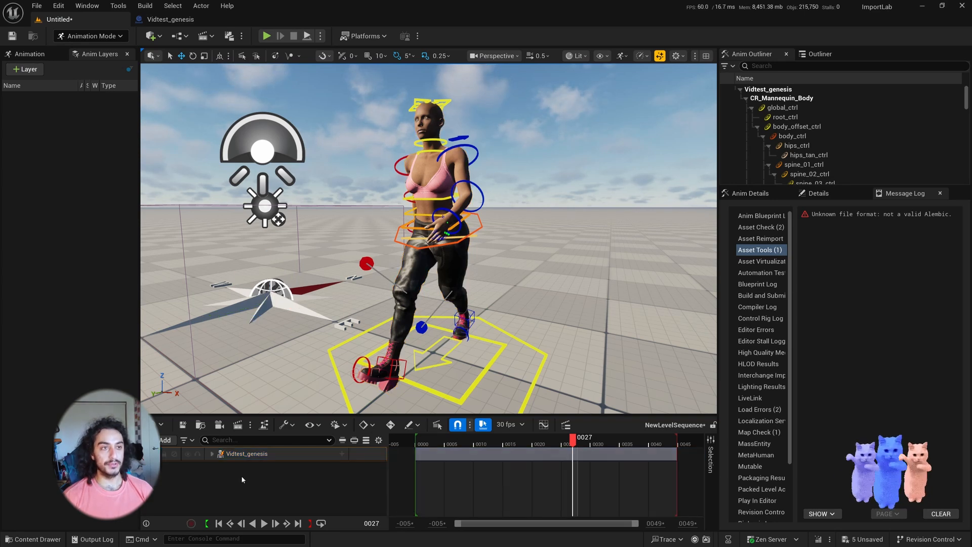
Step: Locate the Vidtest_genesis blueprint in the project content, add it to the level sequence as an actor and frame it
key("ctrl+space")
left_click(199, 21)
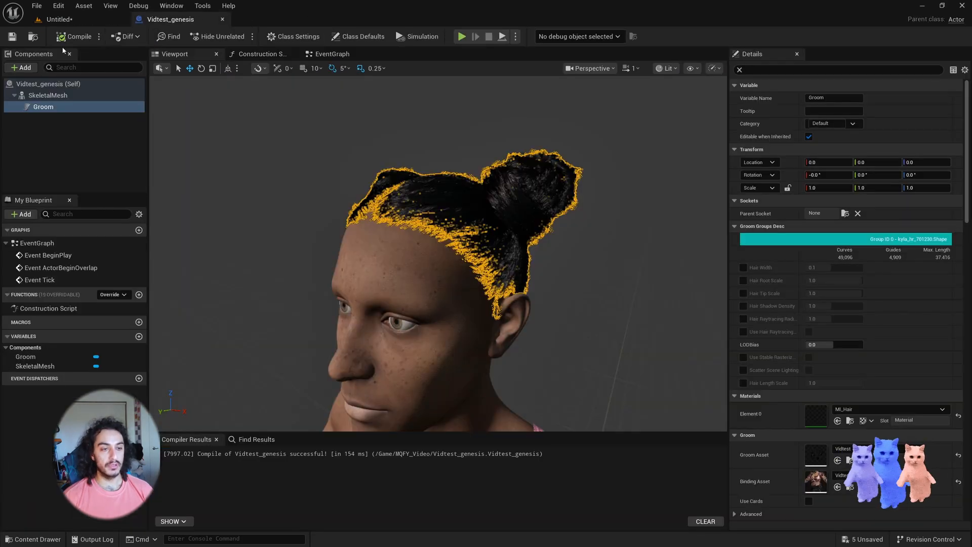
left_click(37, 42)
left_click(82, 21)
key("ctrl+space")
key("ctrl+space")
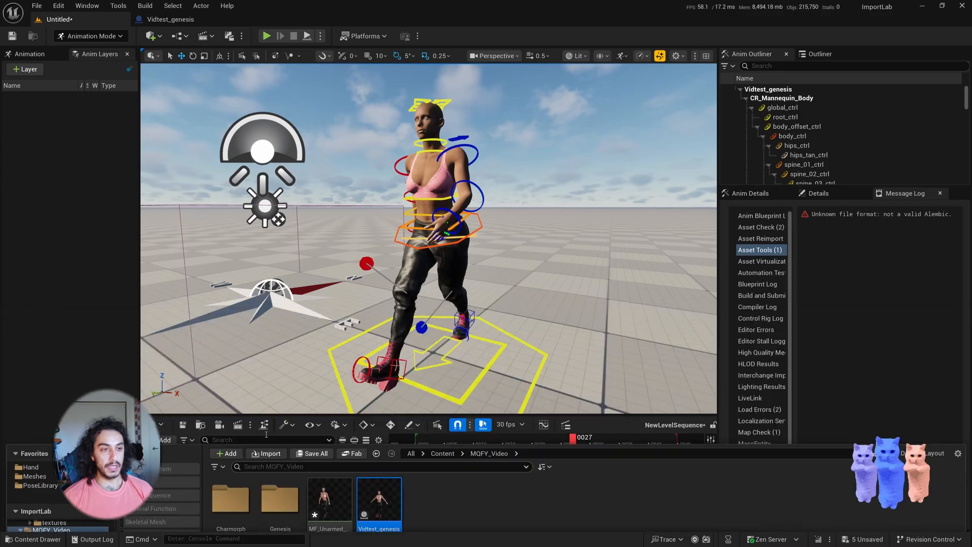
left_click(162, 439)
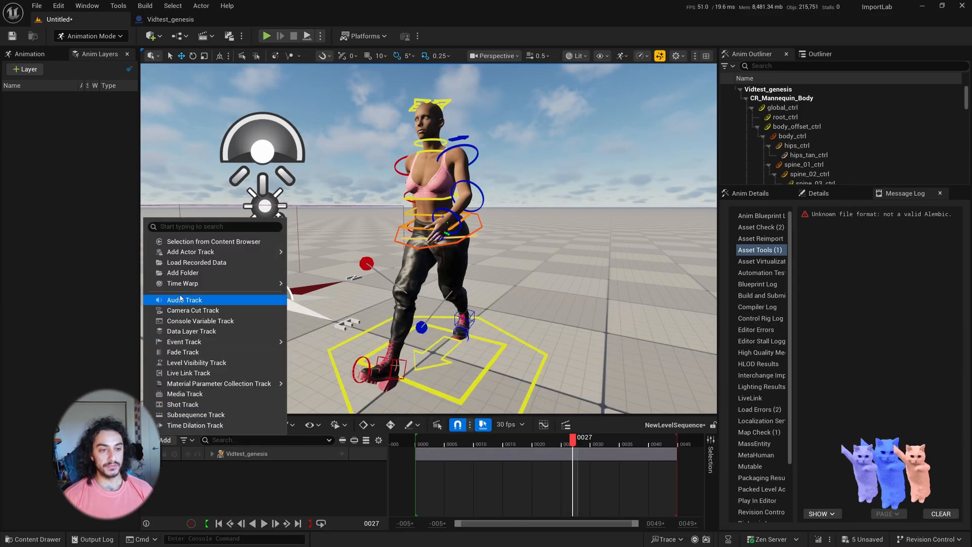
left_click(192, 242)
key("f")
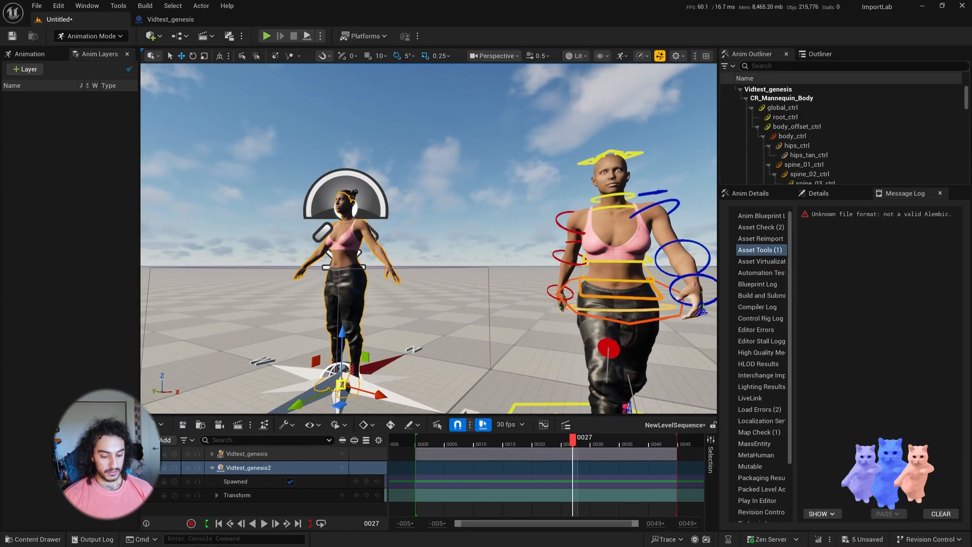
key("Delete")
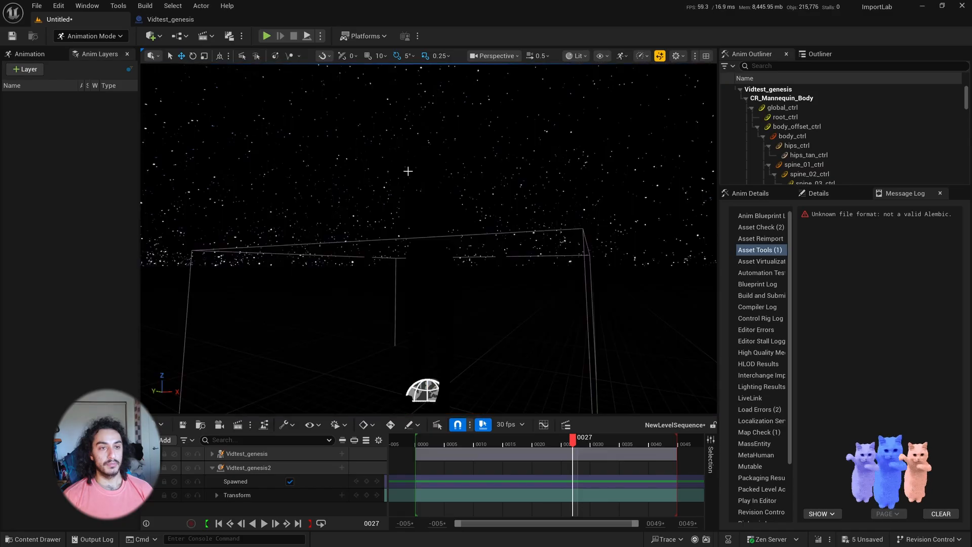
key("ctrl+z")
left_click(440, 209)
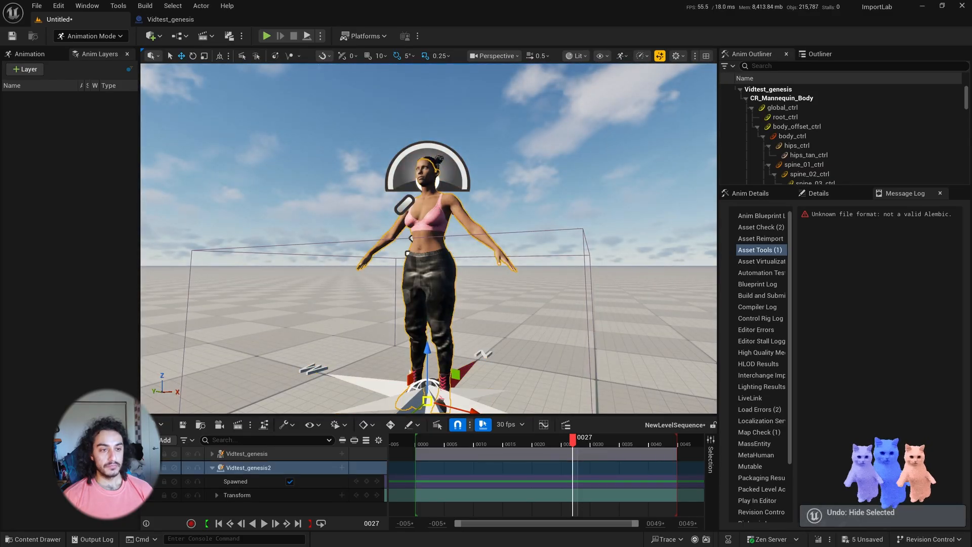
key("f")
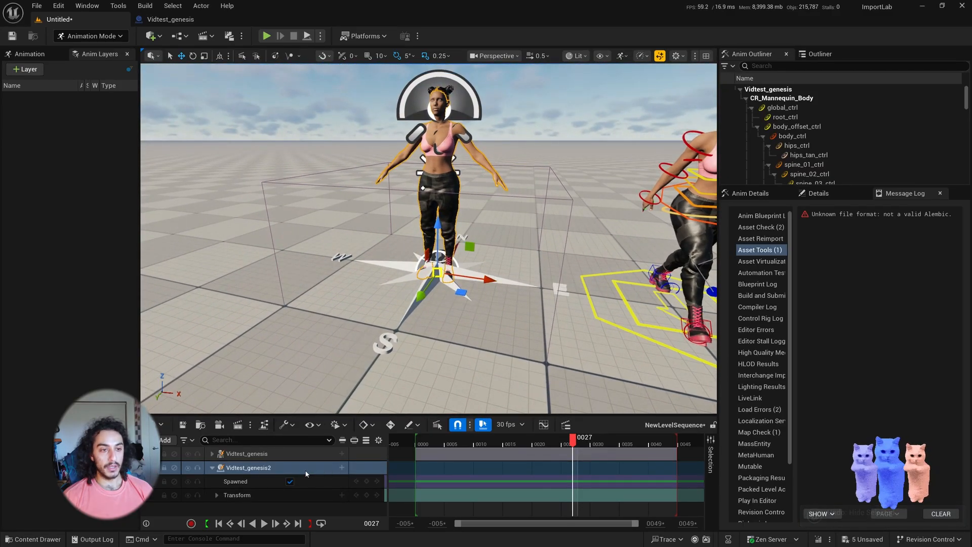
Step: Add the CR_Mannequin_Body control rig from ControlRig/Characters/Mannequins/Rigs to the Vidtest_genesis2 track
left_click(342, 468)
mouse_move(367, 390)
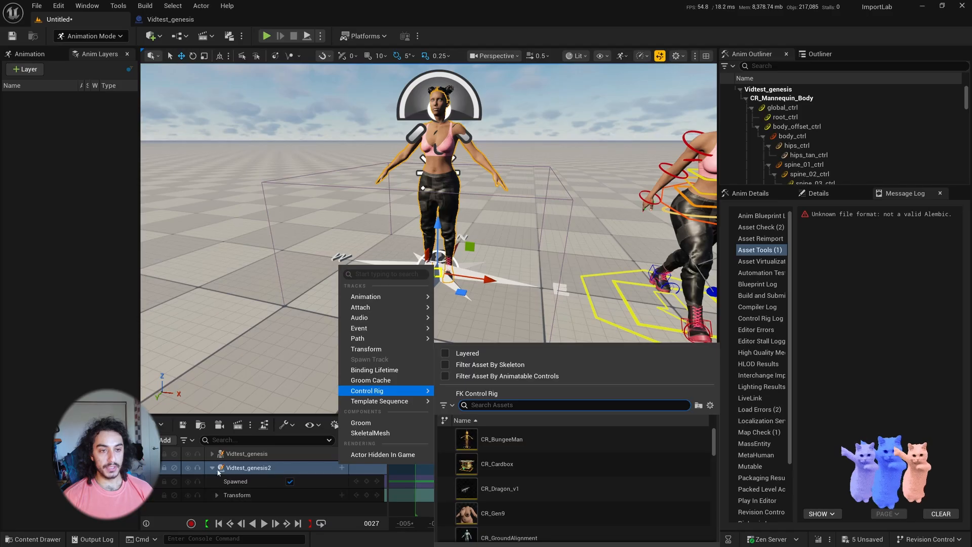
scroll(501, 456, "down", 3)
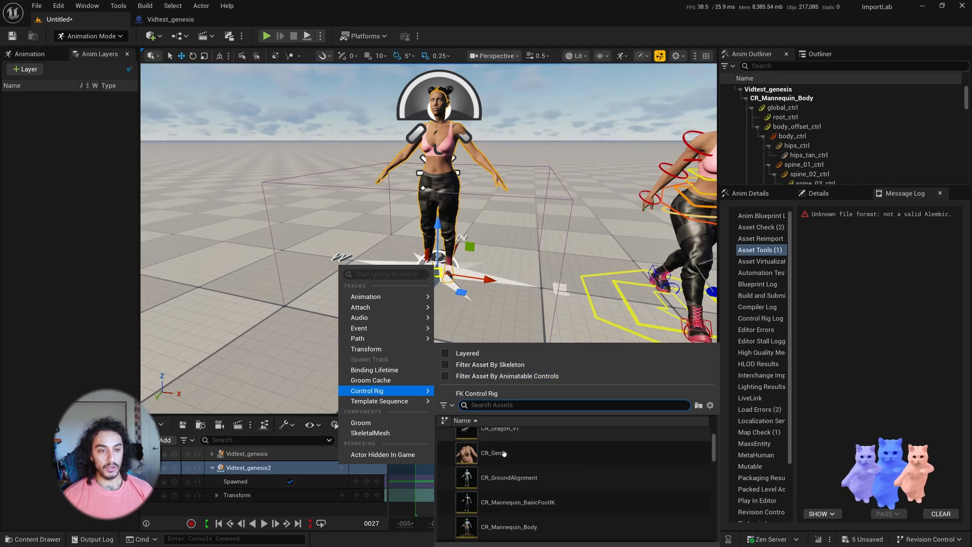
scroll(509, 463, "up", 1)
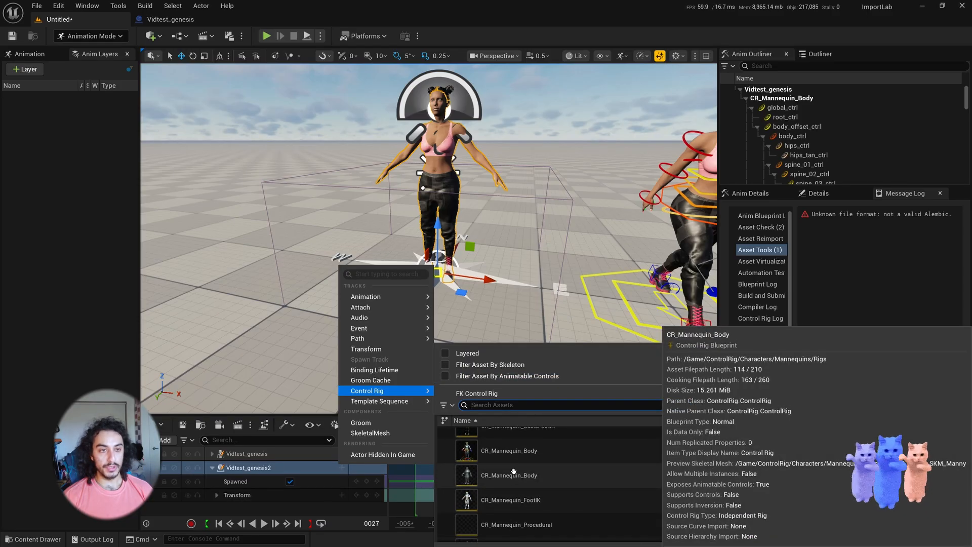
left_click(515, 472)
Step: Move Vidtest_genesis2 away from the sky objects at the level's centre using its global_ctrl
left_click(504, 271)
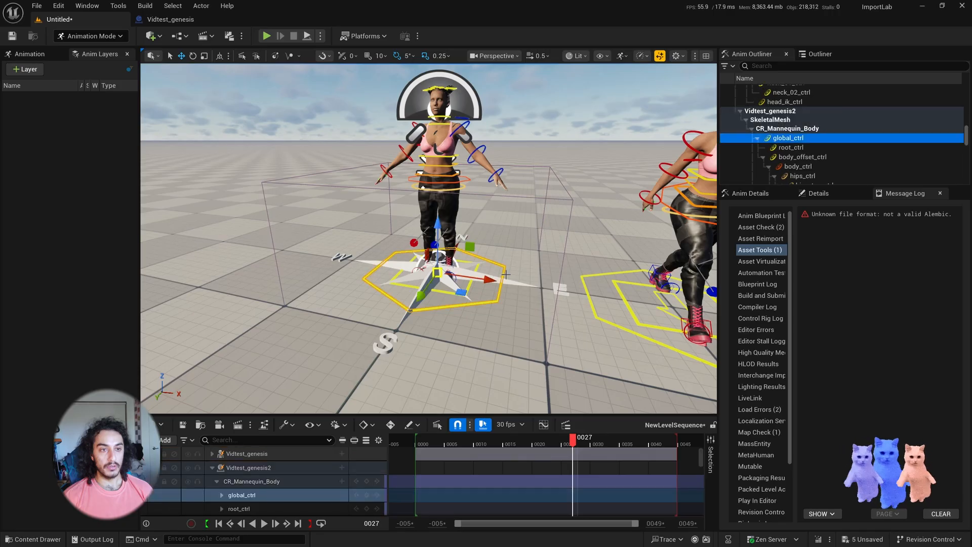
left_click_drag(491, 283, 317, 248)
left_click(500, 265)
key("f")
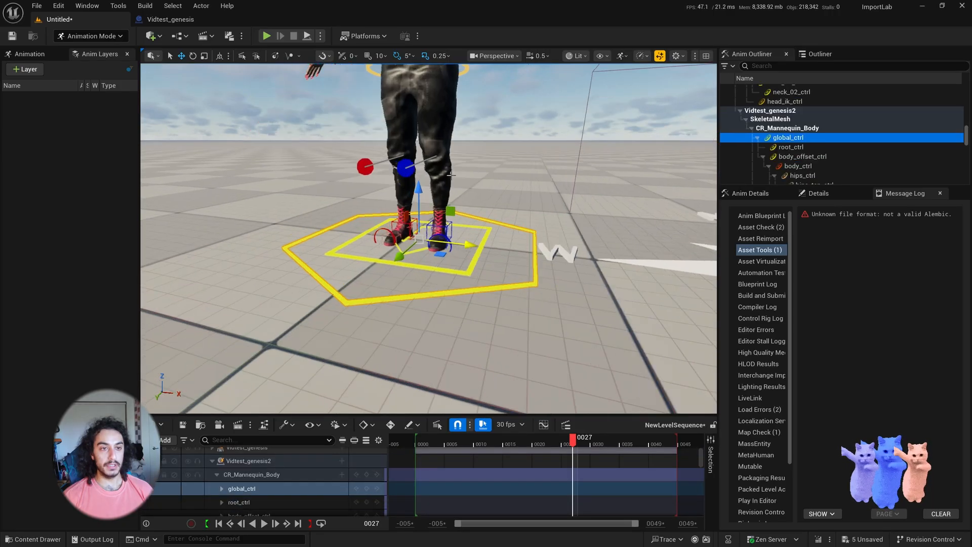
Step: Rotate the character's head with head_ctrl to test whether the hair follows
mouse_move(318, 248)
right_mouse_down()
mouse_move(299, 187)
mouse_move(301, 307)
mouse_move(314, 268)
mouse_move(304, 248)
right_mouse_up()
left_click(417, 210)
right_click_drag(416, 211, 481, 223)
key("e")
mouse_move(472, 289)
left_mouse_down()
mouse_move(483, 273)
mouse_move(523, 299)
mouse_move(494, 279)
mouse_move(496, 305)
mouse_move(493, 288)
mouse_move(506, 290)
mouse_move(488, 281)
left_mouse_up()
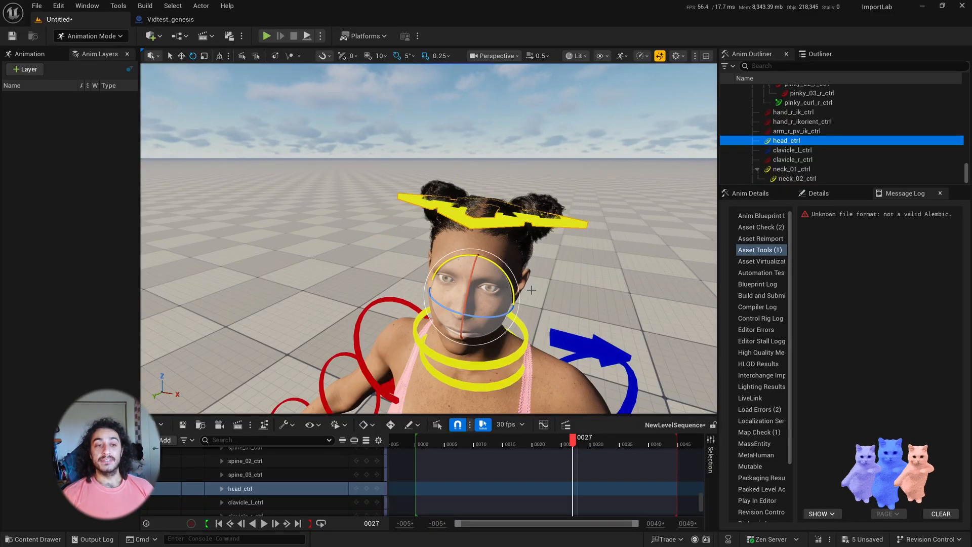
Step: Lower the character's body_ctrl into a crouch and check the hair from the front
right_click_drag(488, 281, 456, 296)
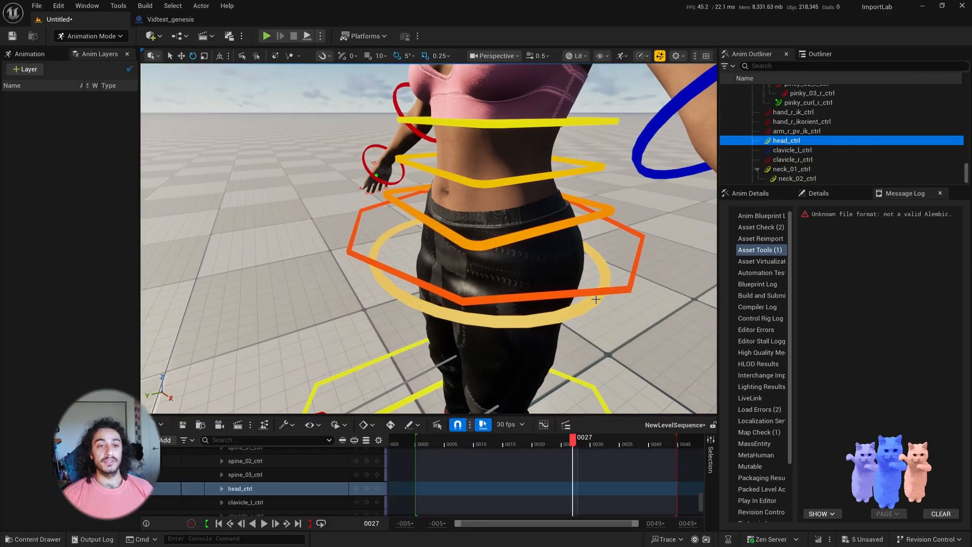
left_click(619, 292)
right_click_drag(621, 297, 661, 278)
key("w")
left_click_drag(600, 219, 590, 291)
right_click_drag(567, 288, 470, 283)
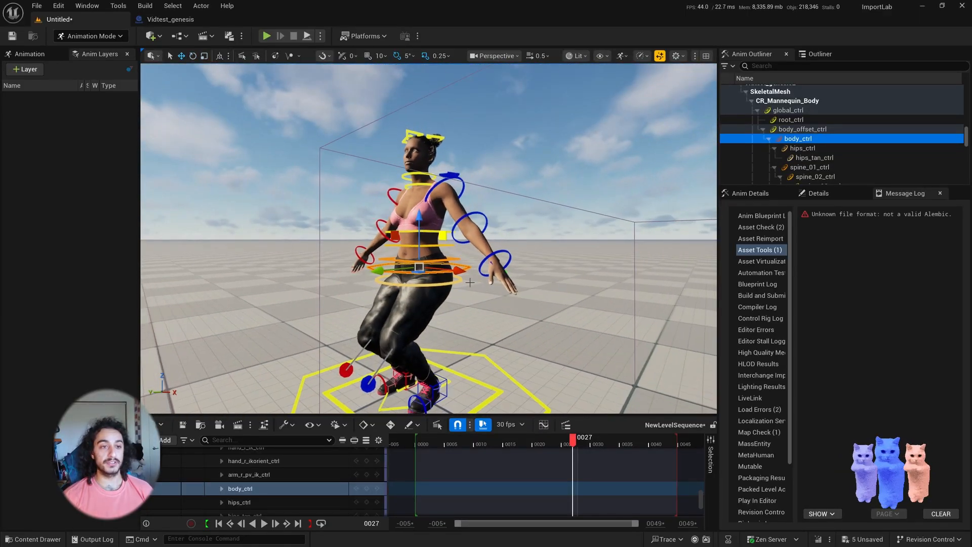
right_click_drag(444, 237, 394, 241)
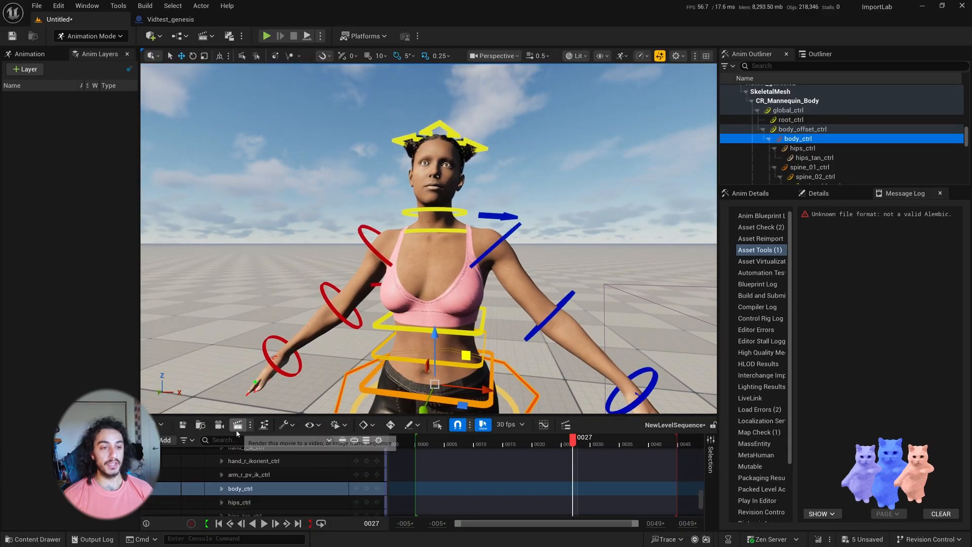
Step: Add a cine camera to the level sequence and pull it back until the whole character is in view
left_click(220, 427)
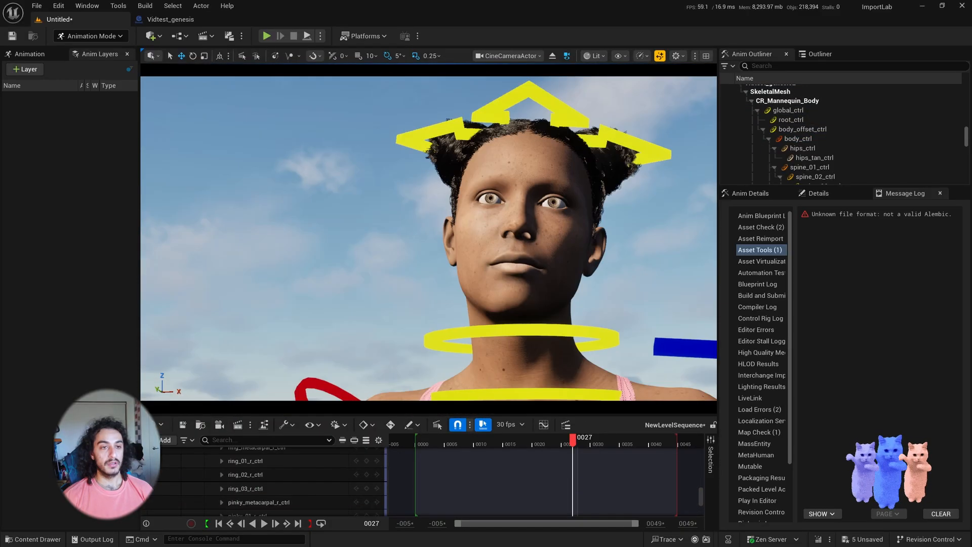
right_click_drag(428, 238, 430, 302)
key("s")
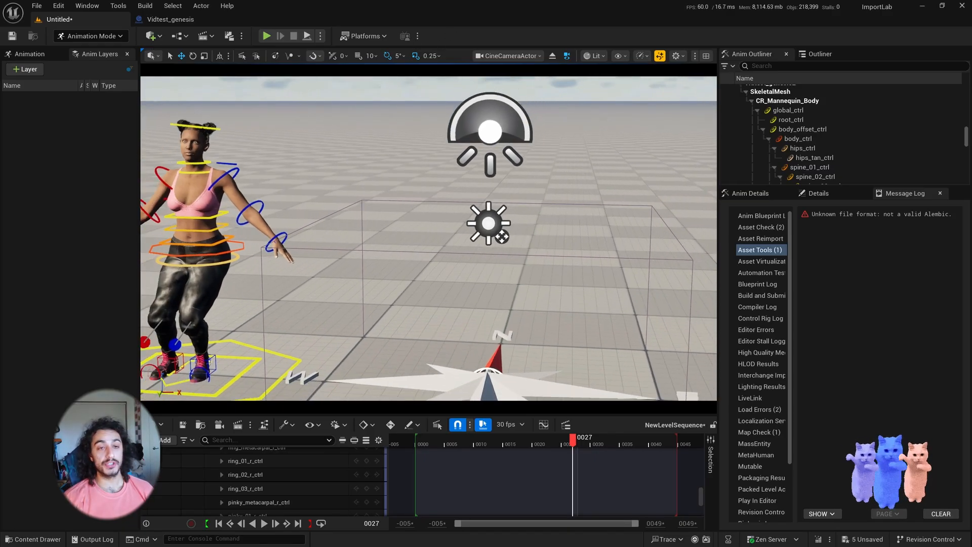
Step: Switch to Microsoft Edge and review Mannequinefy Guide.pdf, covering its recommended resources and the Unreal import and bone scale reset instructions
key("alt+Tab")
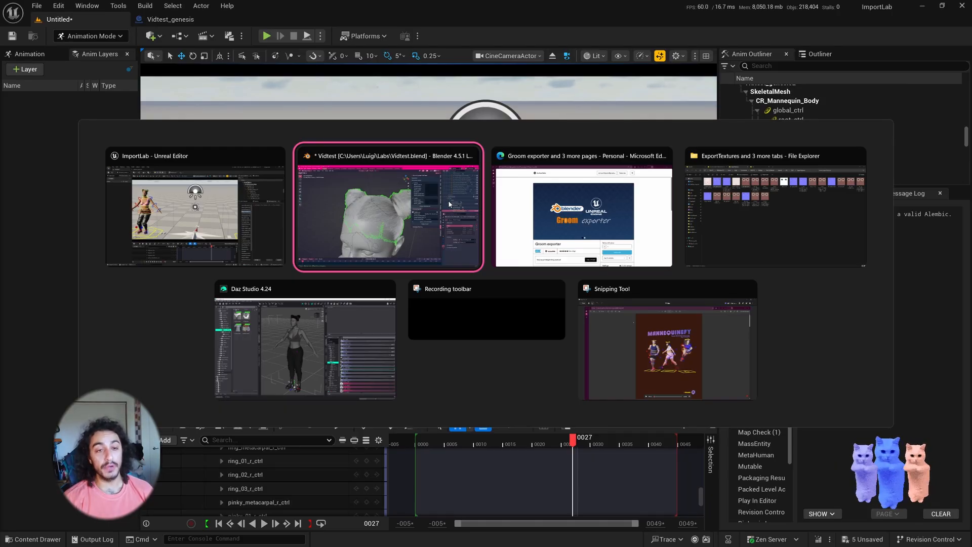
key("alt+Tab")
key("alt+Tab")
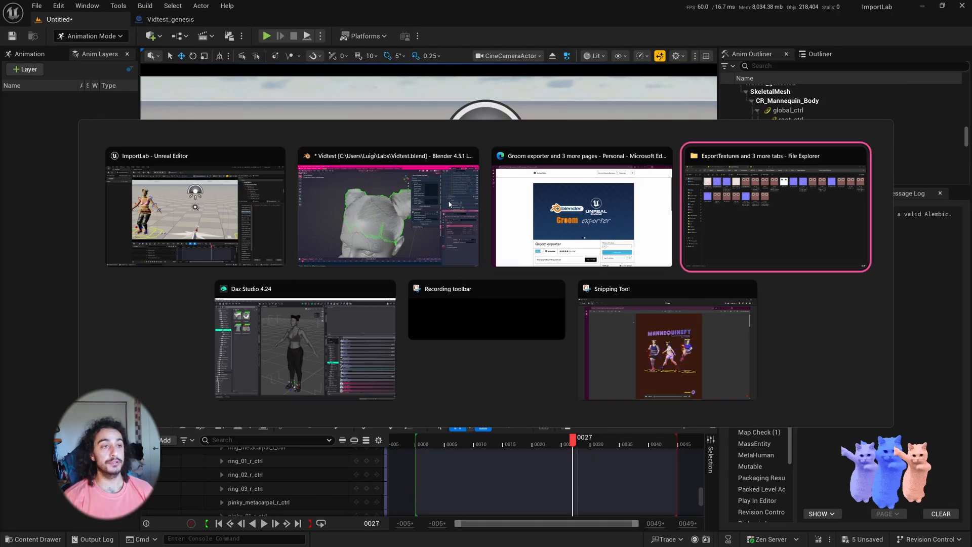
left_click(549, 172)
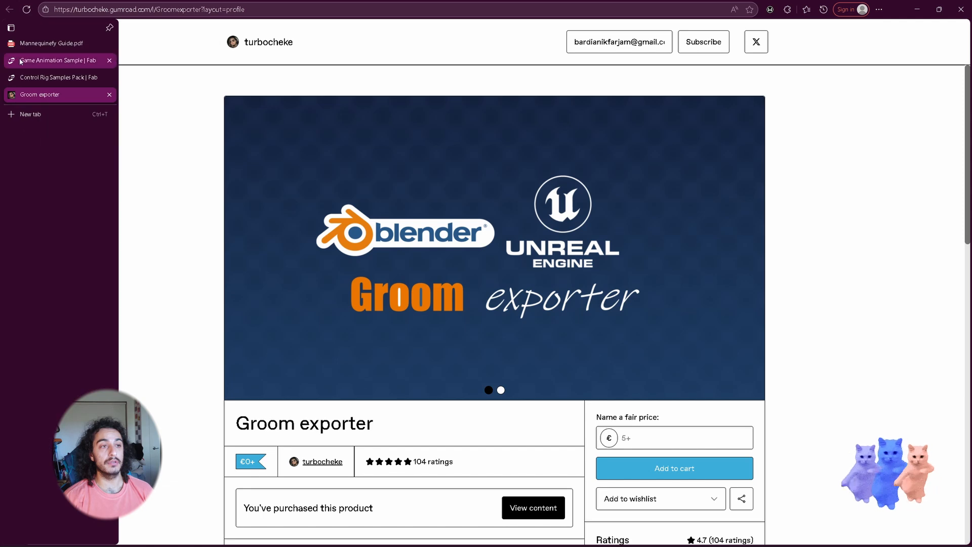
left_click(20, 61)
left_click(8, 47)
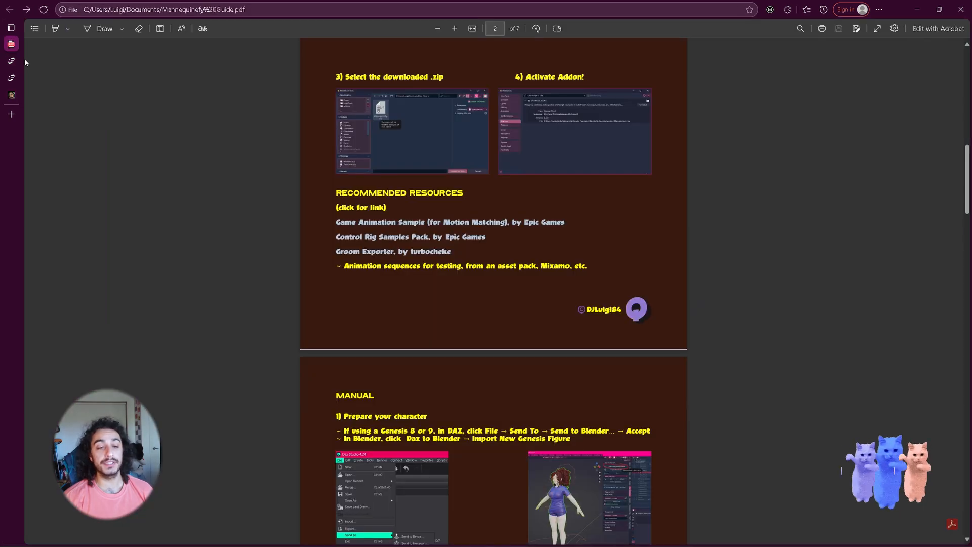
scroll(156, 253, "up", 10)
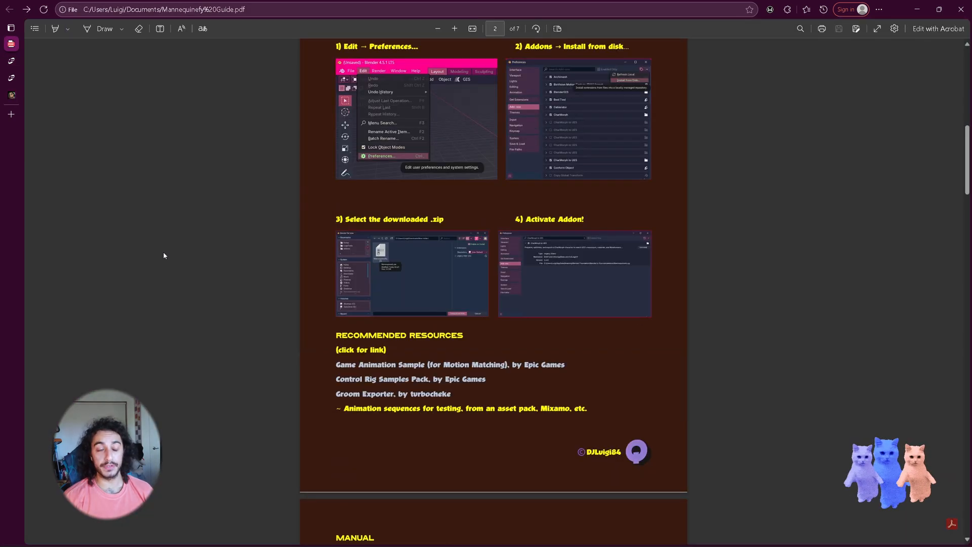
scroll(360, 365, "down", 20)
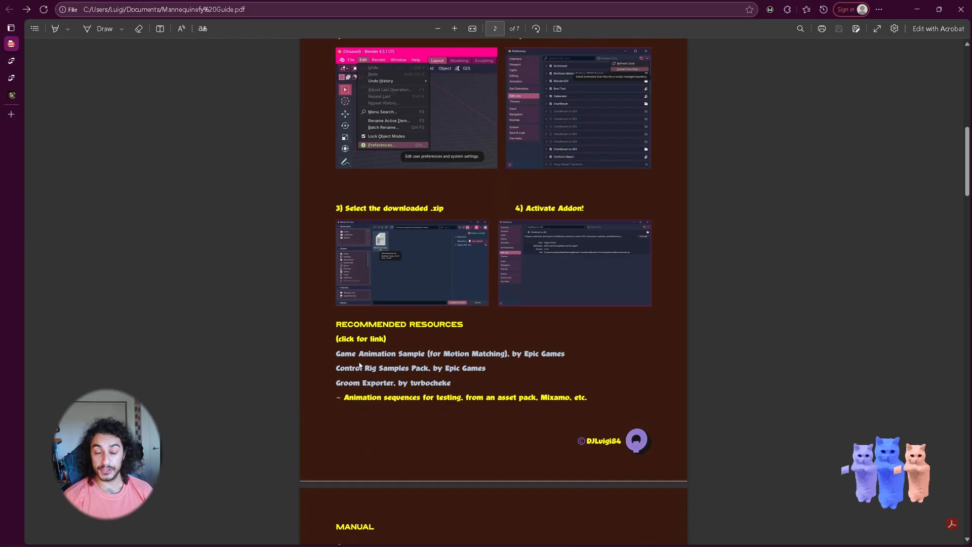
scroll(360, 367, "down", 20)
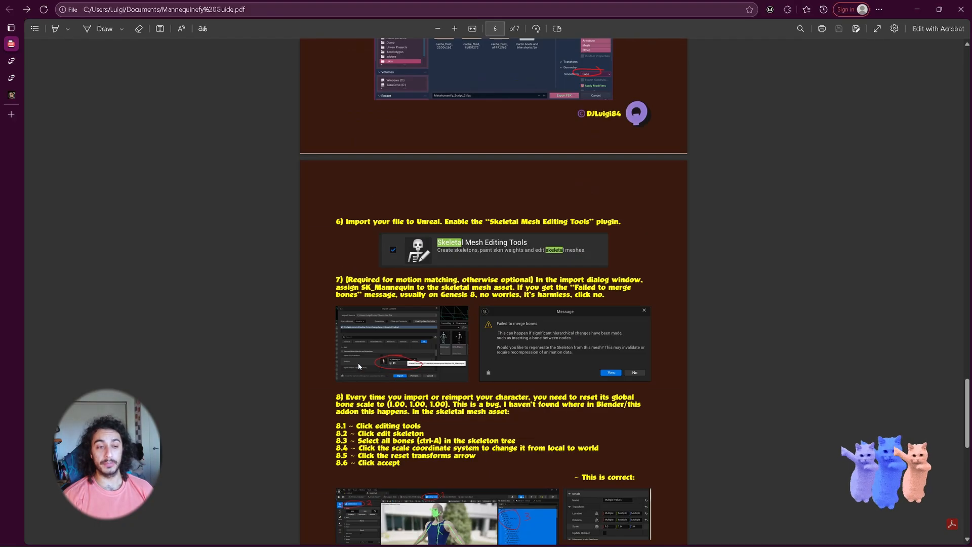
scroll(270, 432, "up", 20)
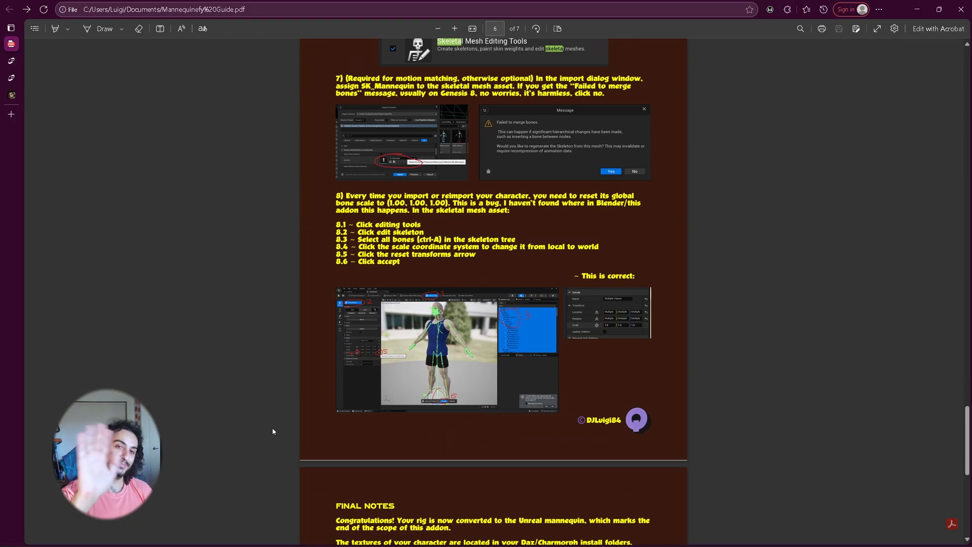